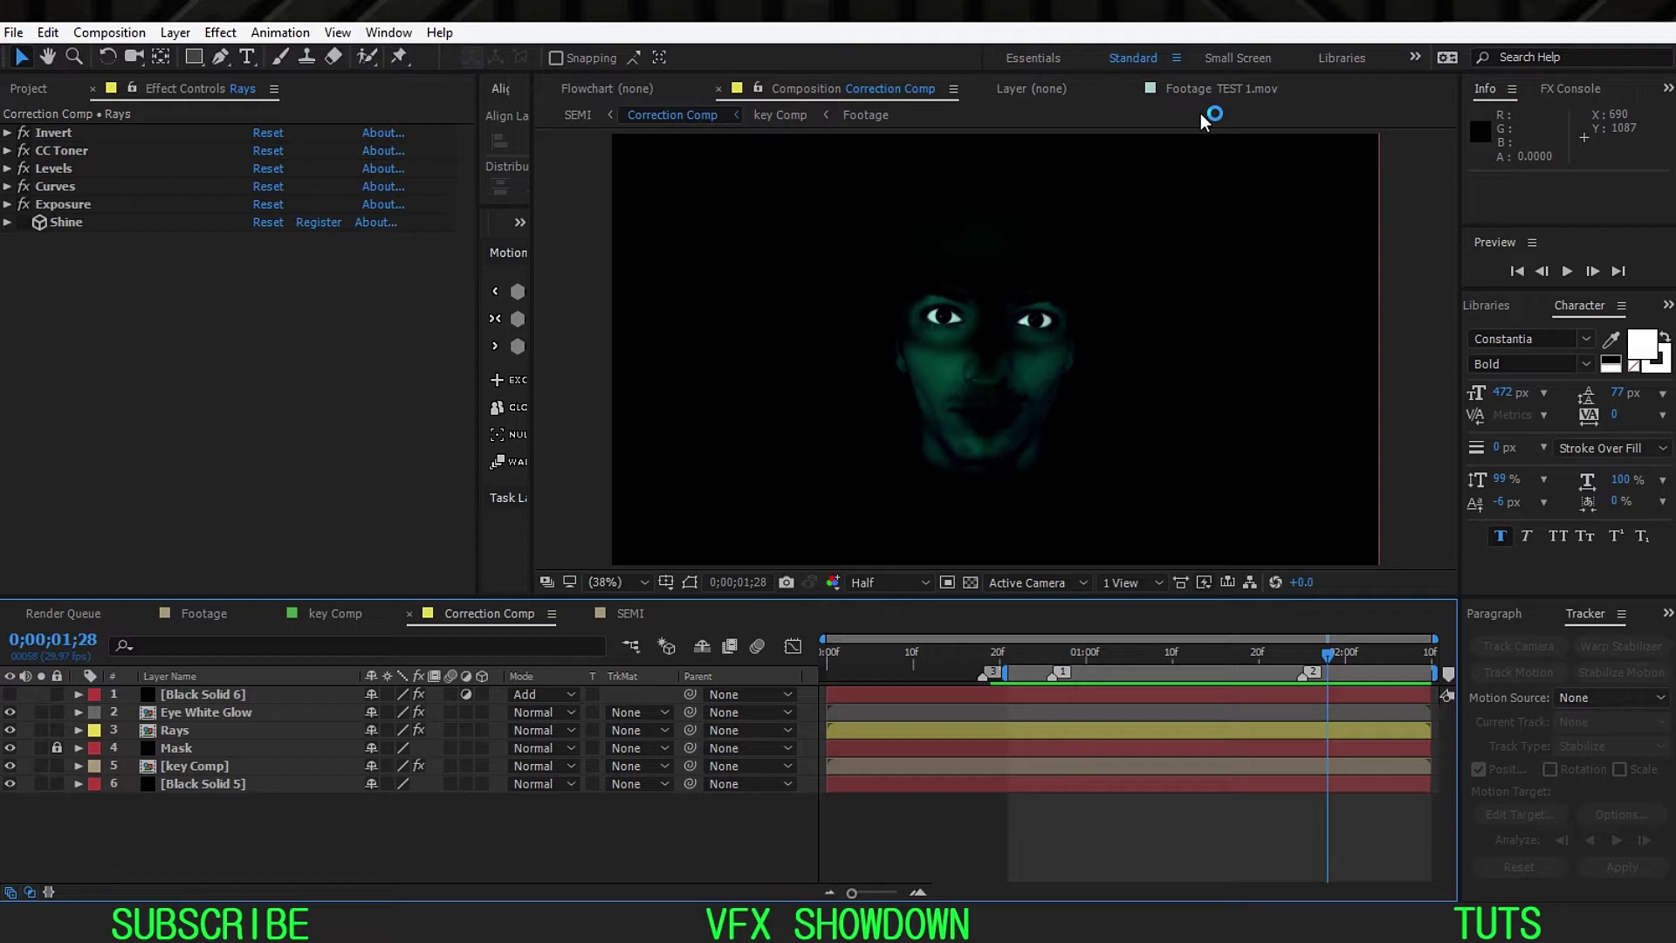
left_click(950, 332)
left_click(950, 433)
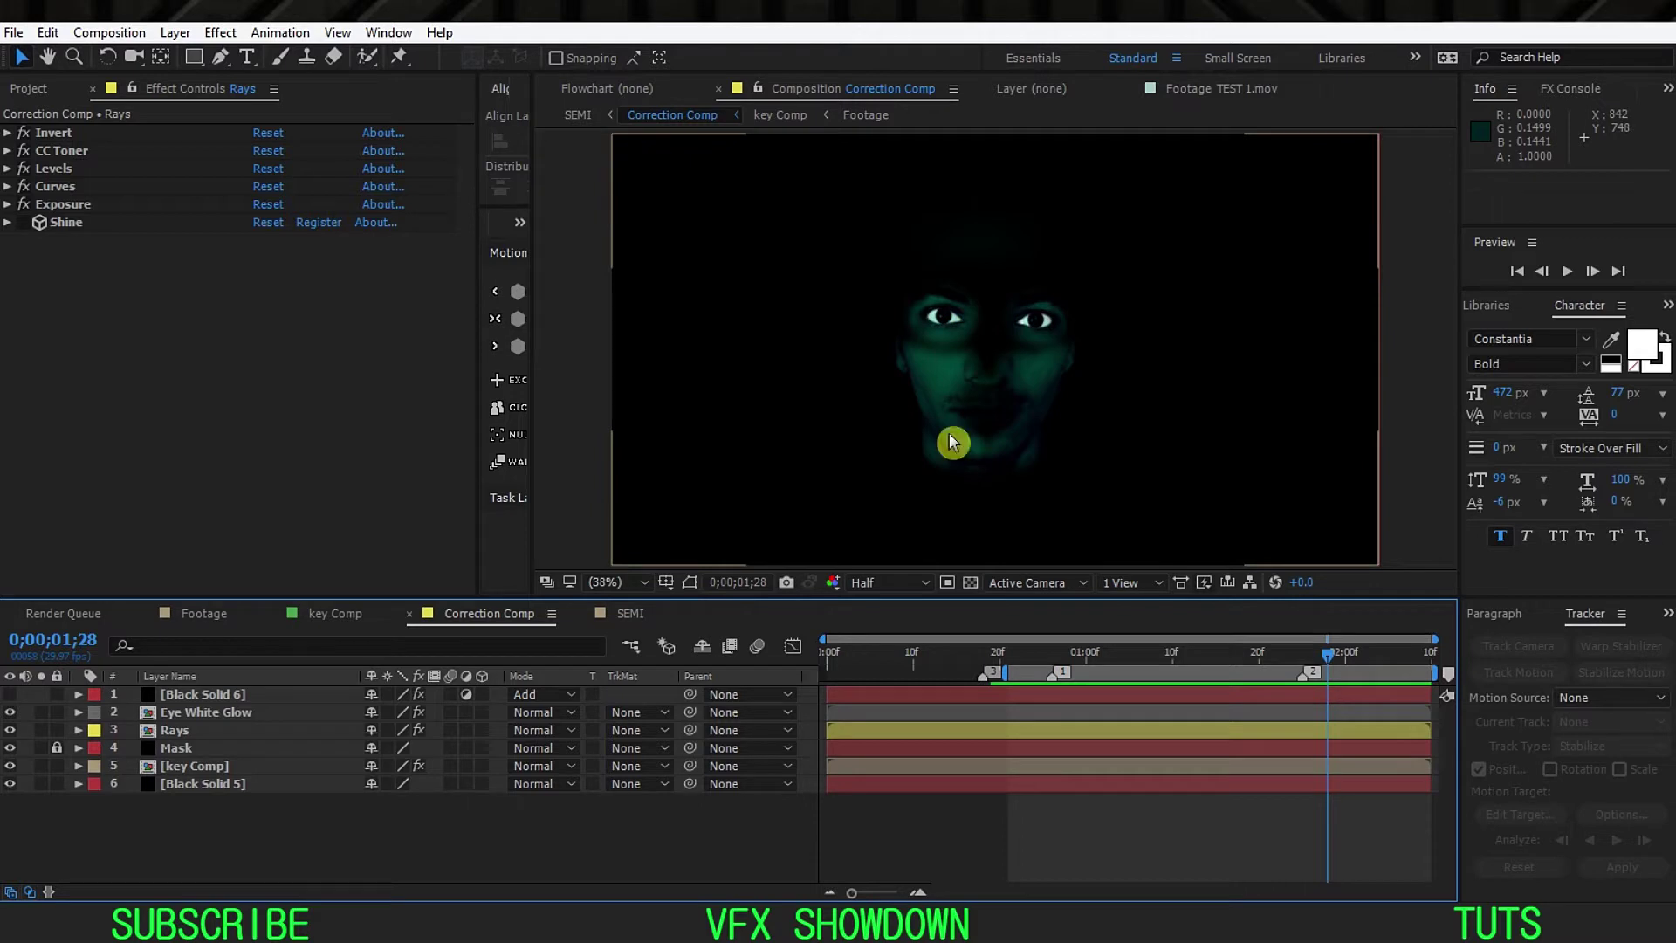
left_click(949, 325)
left_click(898, 404)
left_click(959, 322)
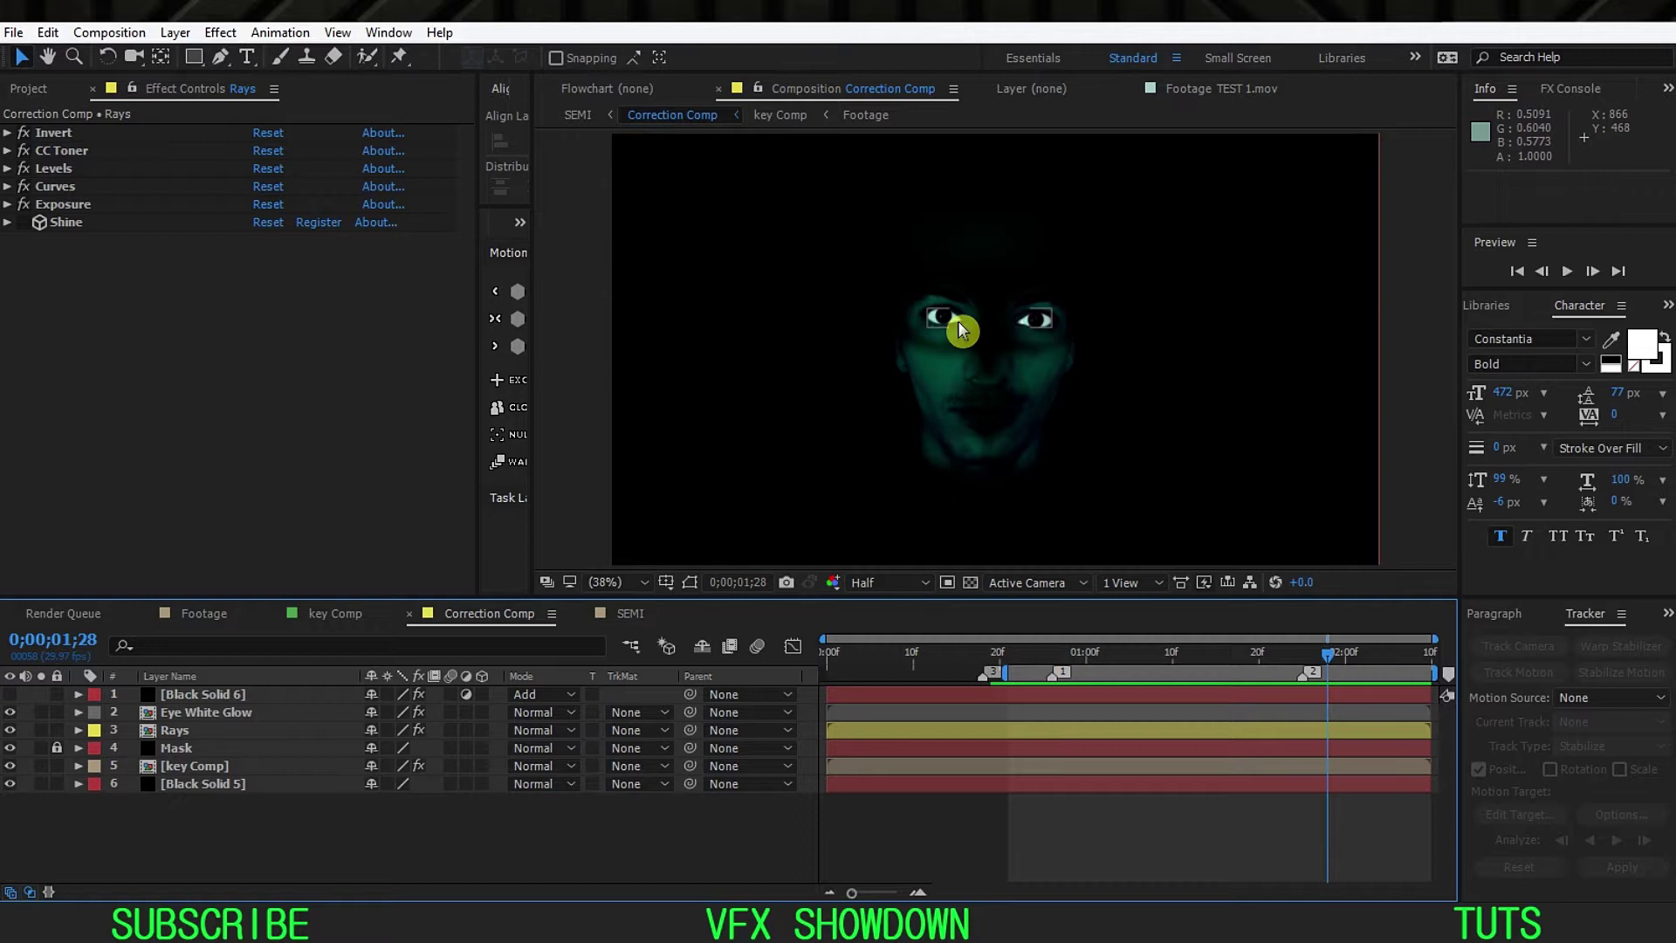
left_click(970, 273)
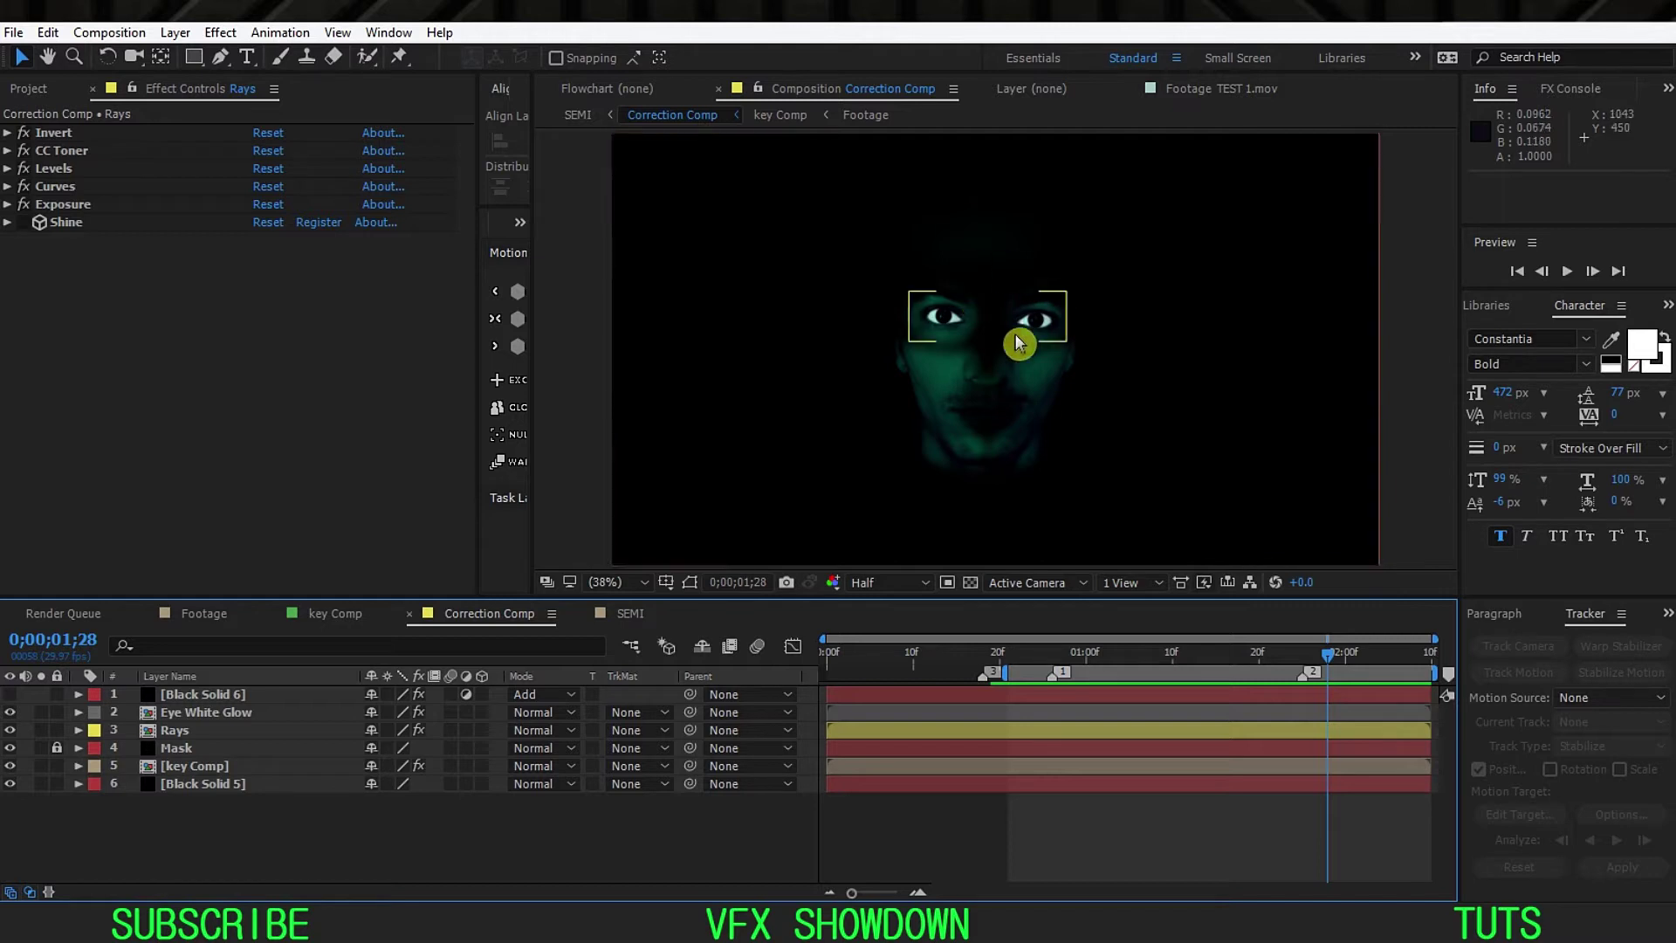
Step: Preview the face footage and park the current time at 0;00;01;12
key("space")
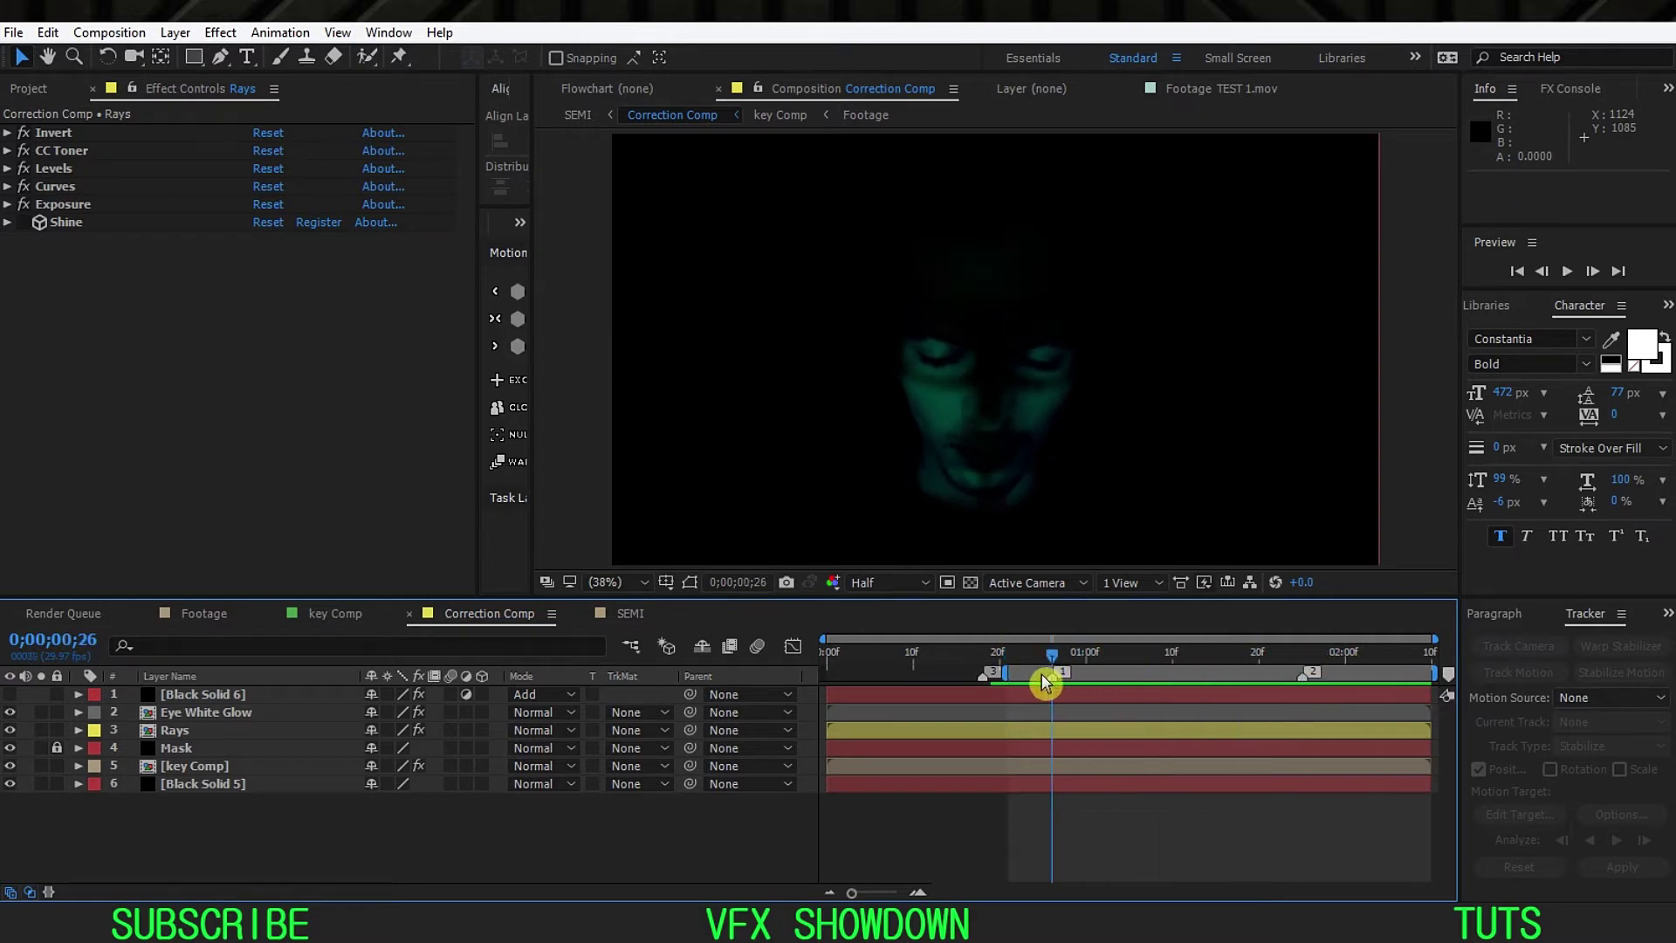
key("space")
key("space")
key("space")
left_click(1188, 664)
Step: Solo the Rays layer and scrub to 0;00;01;17 to examine the isolated eyes as they open
left_click(179, 732)
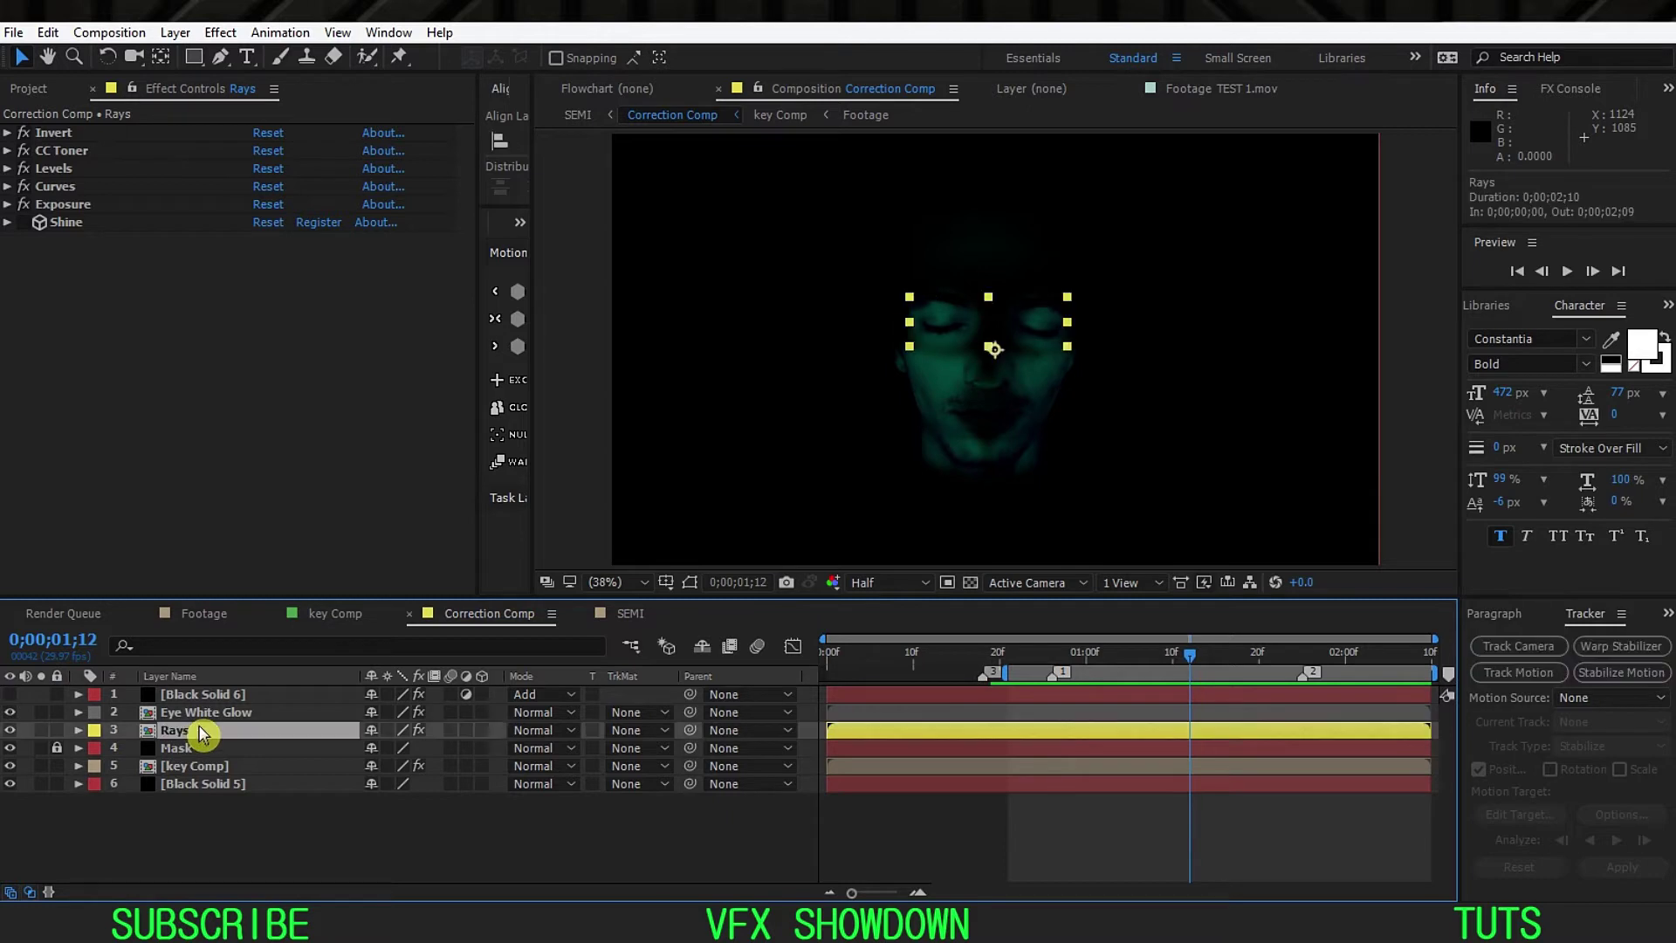
left_click(41, 730)
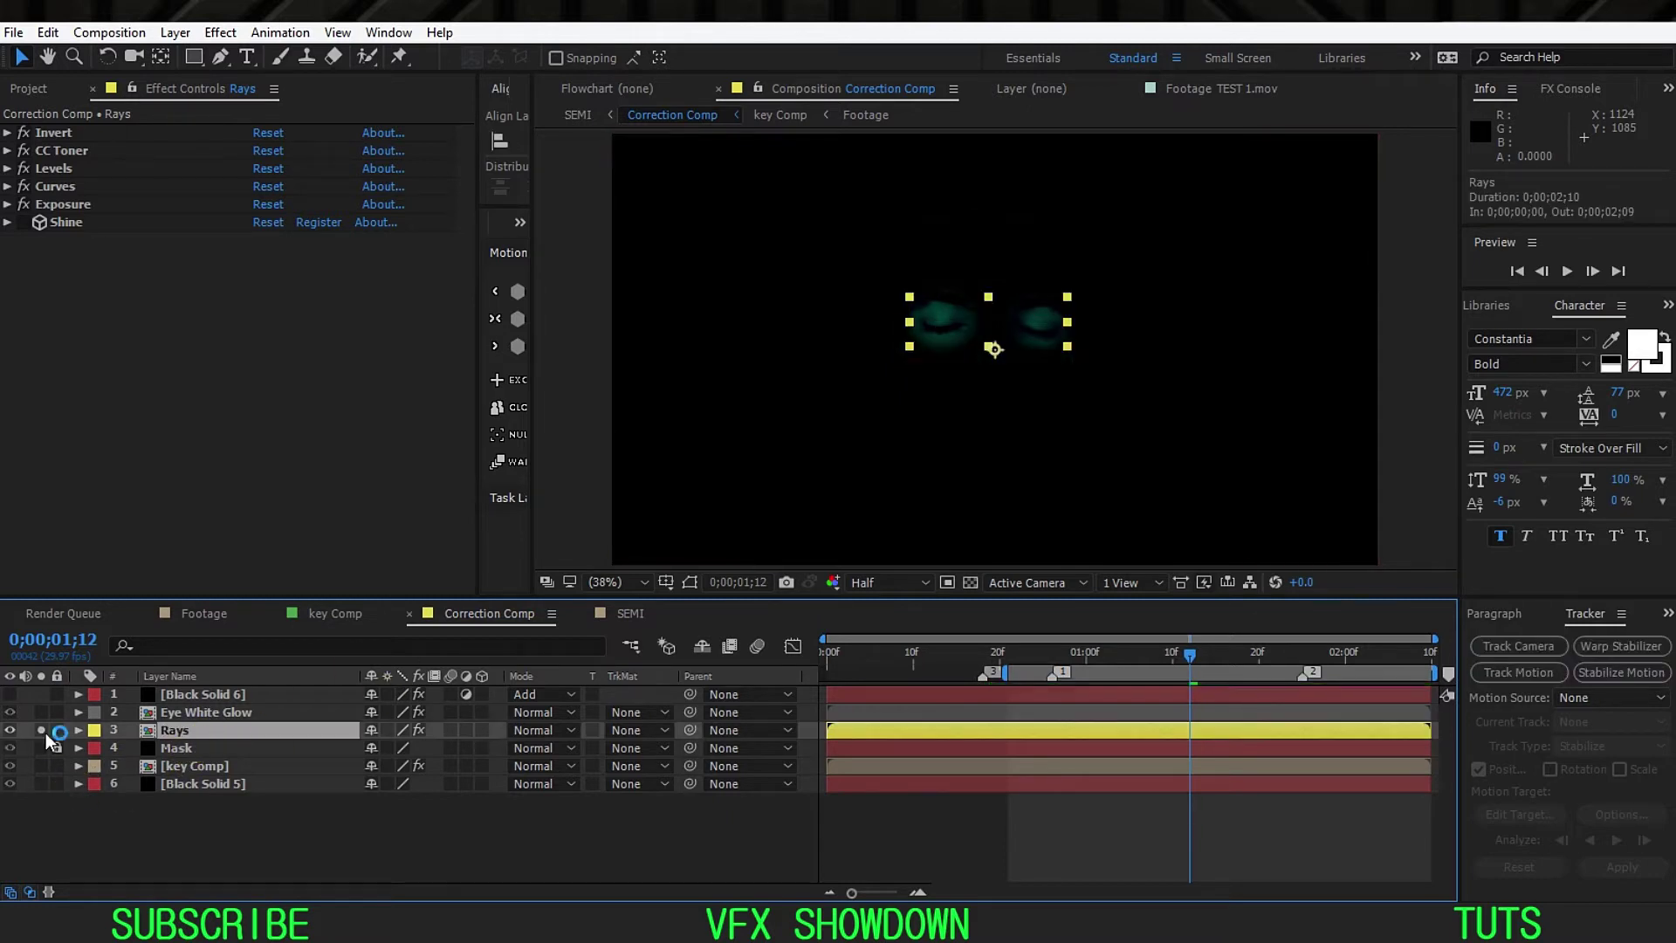
left_click_drag(1011, 661, 1164, 663)
left_click(620, 582)
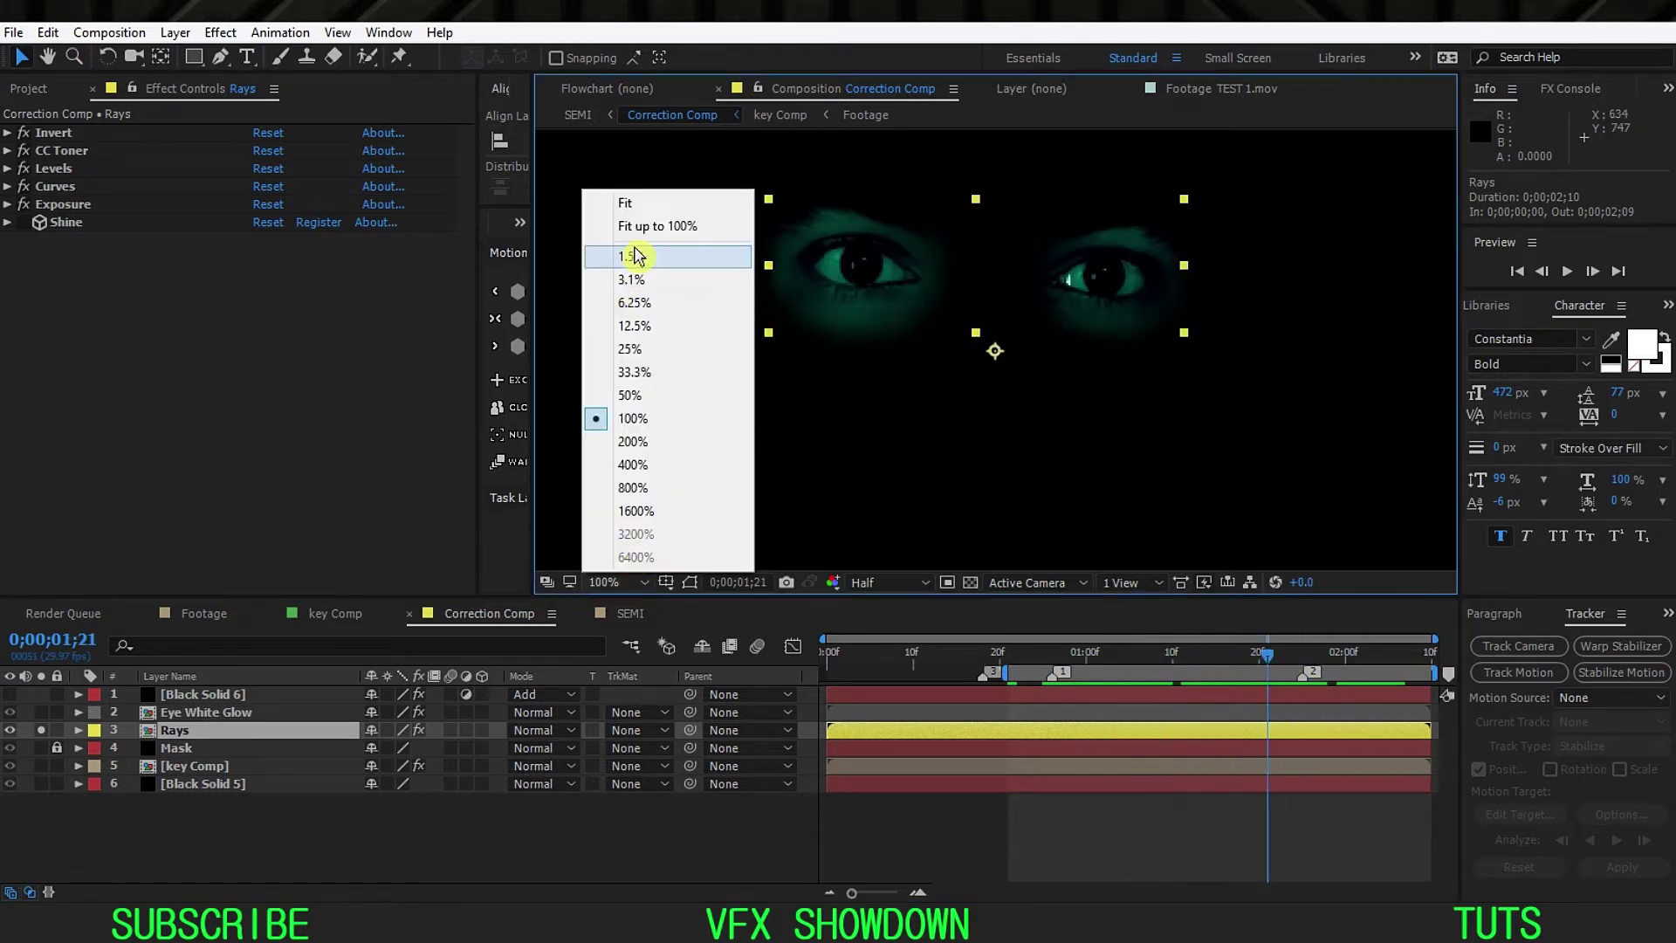
left_click(642, 226)
left_click_drag(1010, 661, 1234, 662)
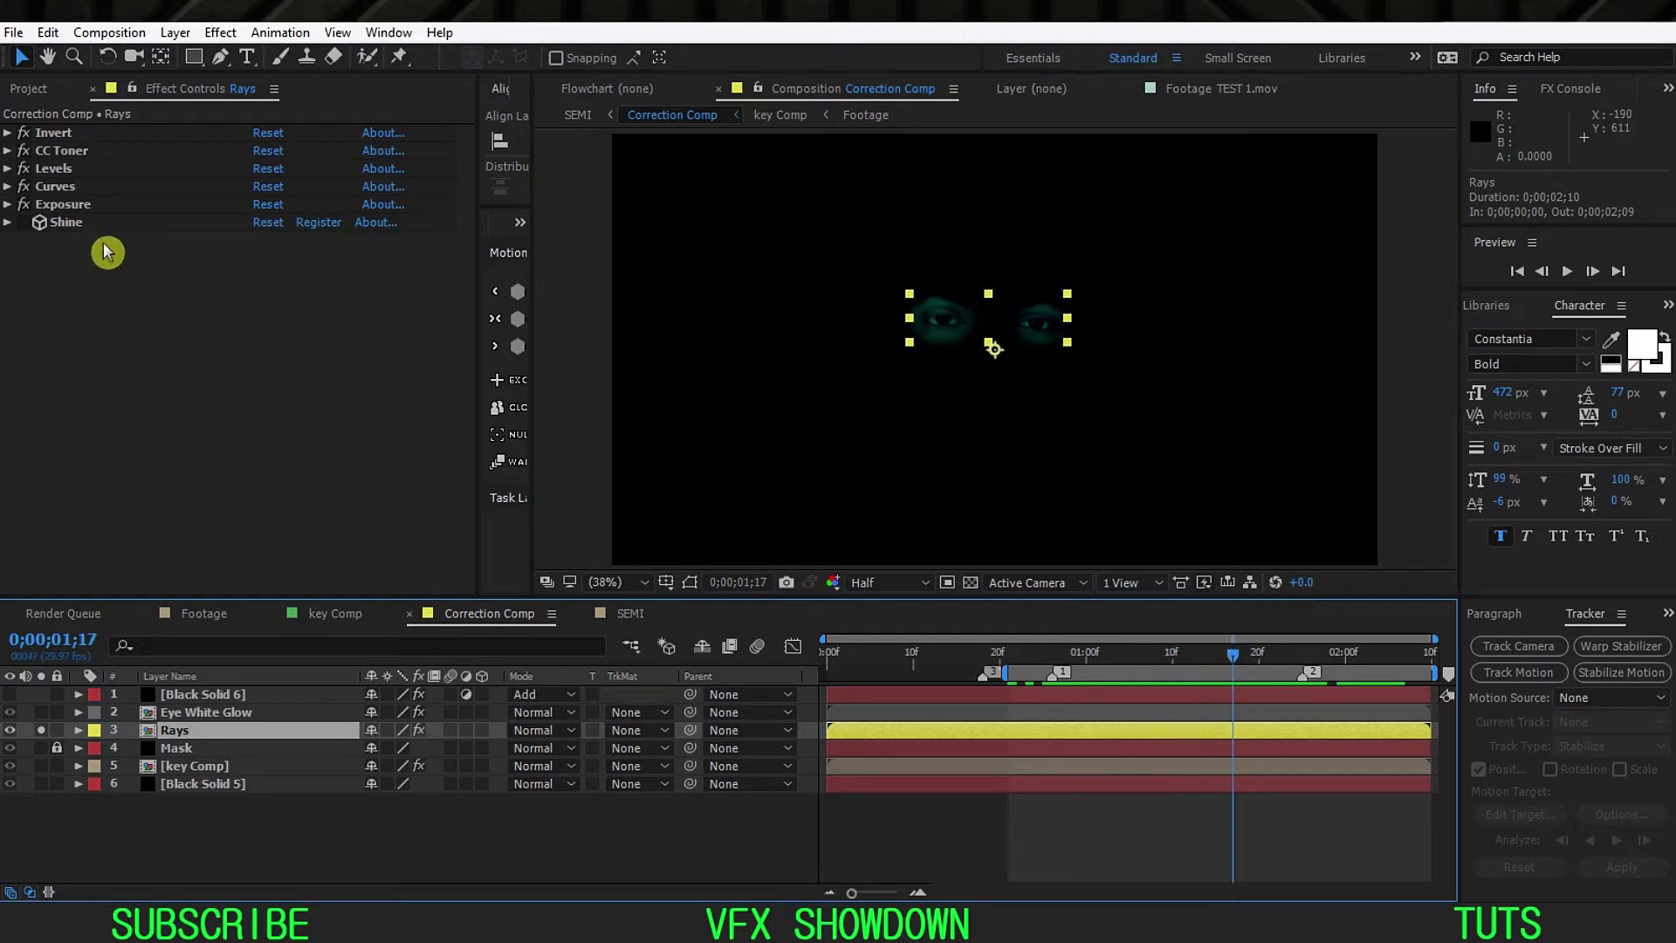
left_click(61, 222)
left_click(220, 32)
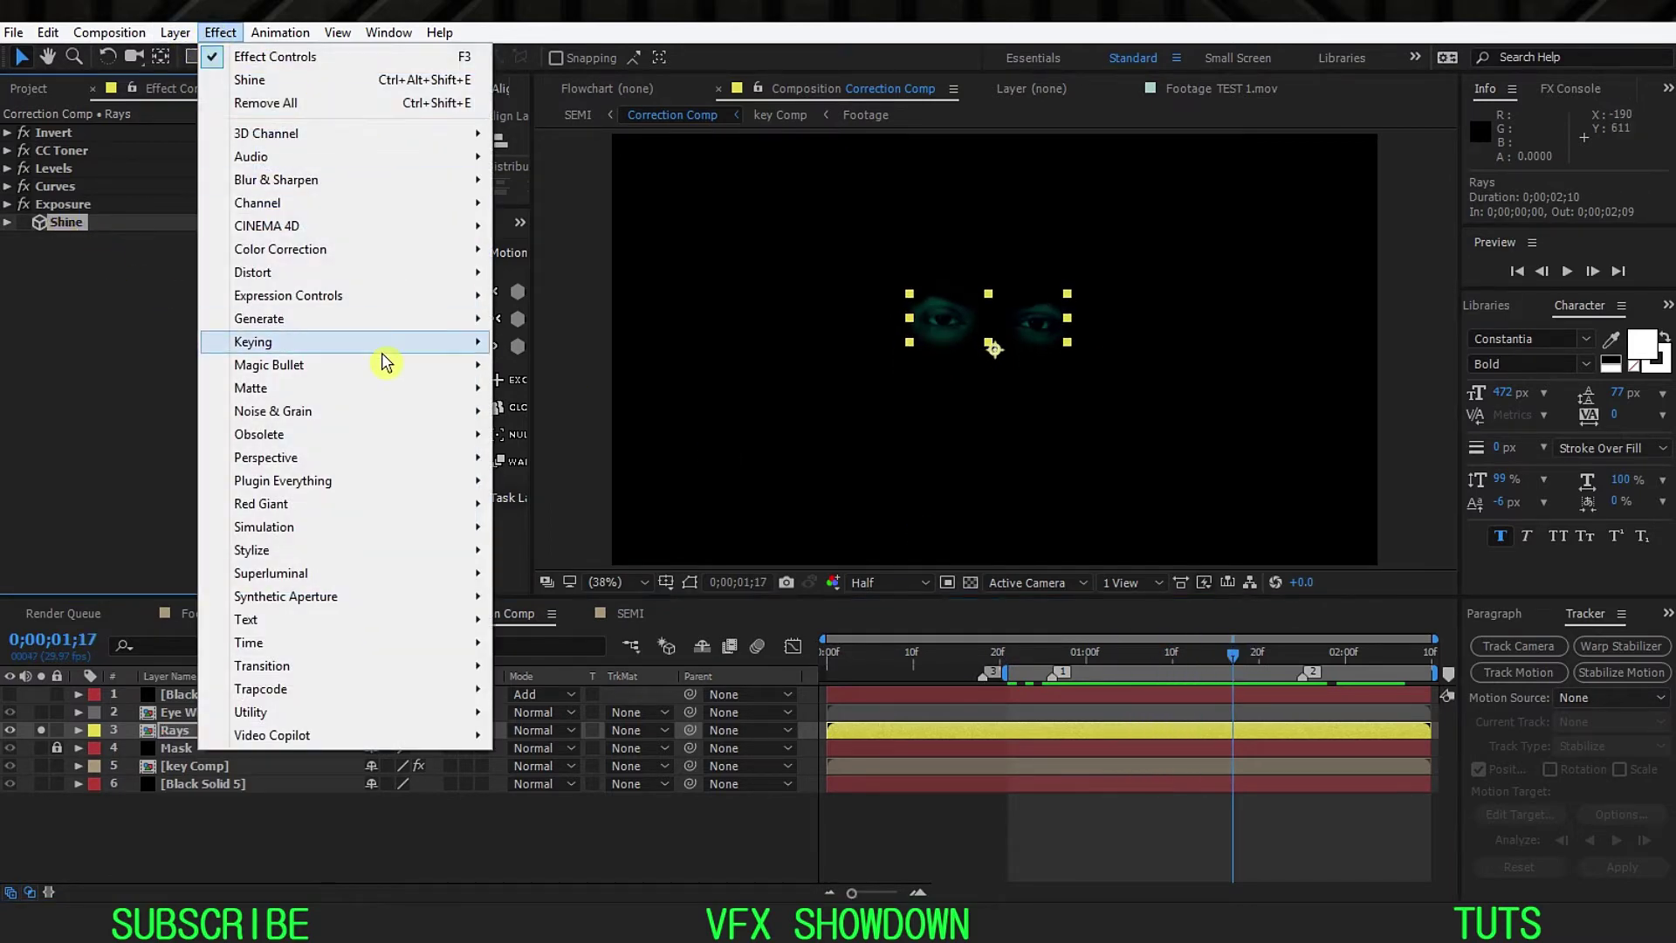
mouse_move(279, 690)
left_click(542, 851)
left_click(232, 733)
Step: Scrub the isolated eyes from 0;00;00;21 to 0;00;01;15, then take the Rays layer out of solo
mouse_move(1019, 665)
left_mouse_down()
mouse_move(1318, 664)
mouse_move(1011, 669)
left_mouse_up()
key("slash")
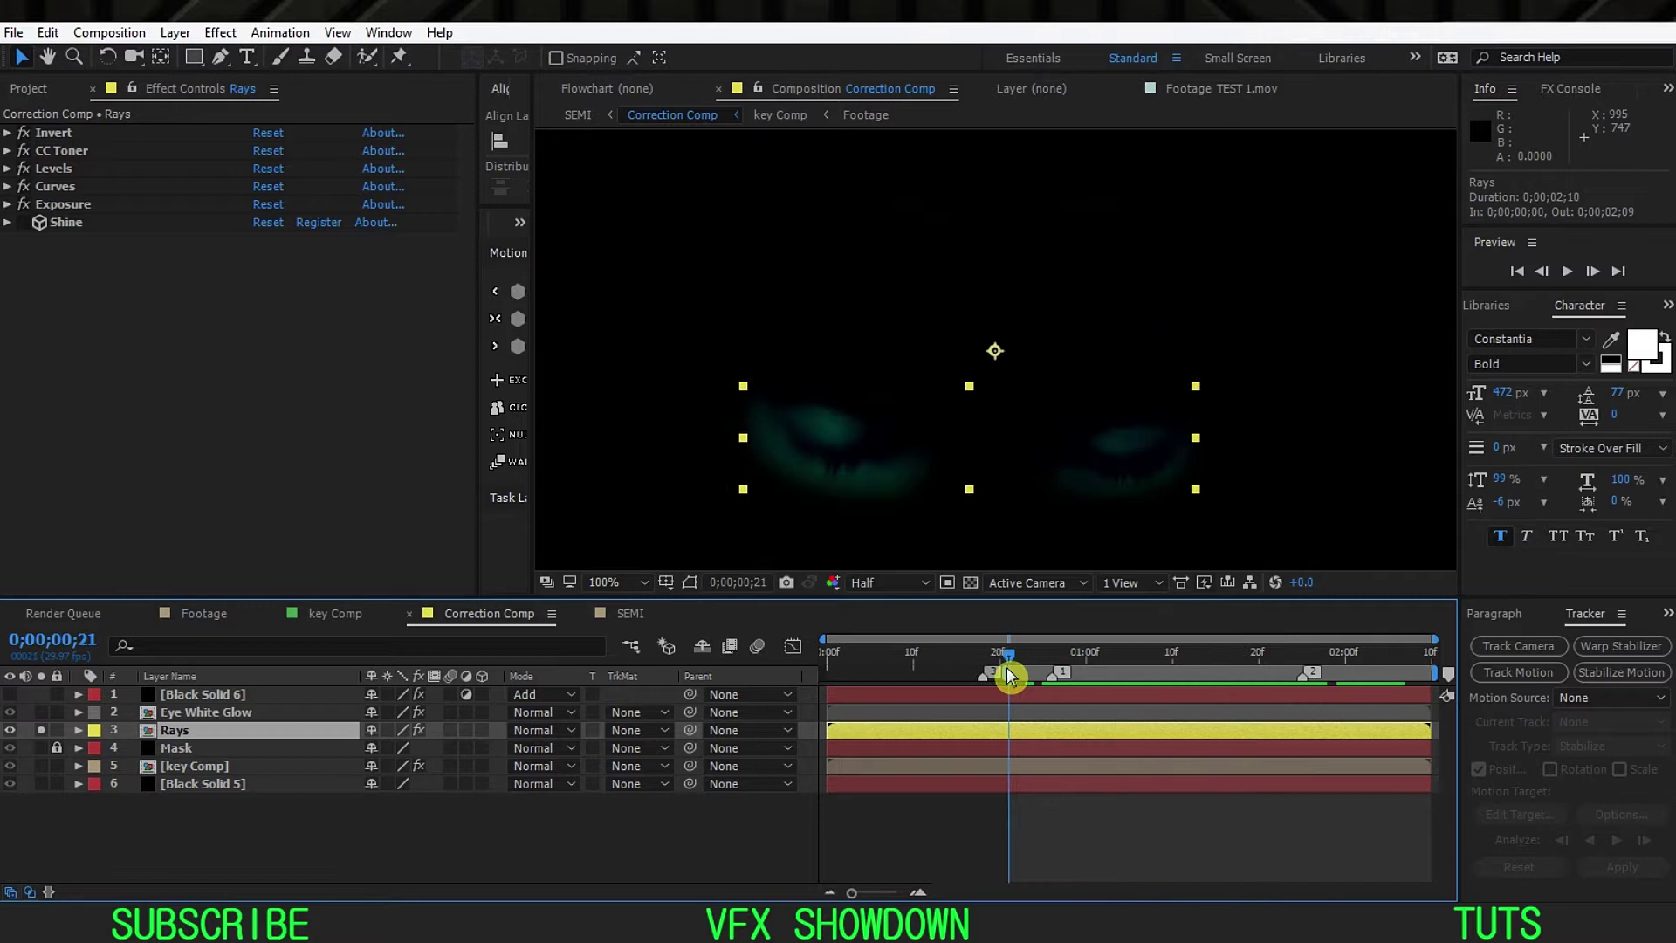
key("shift+slash")
left_click_drag(1114, 664, 1217, 667)
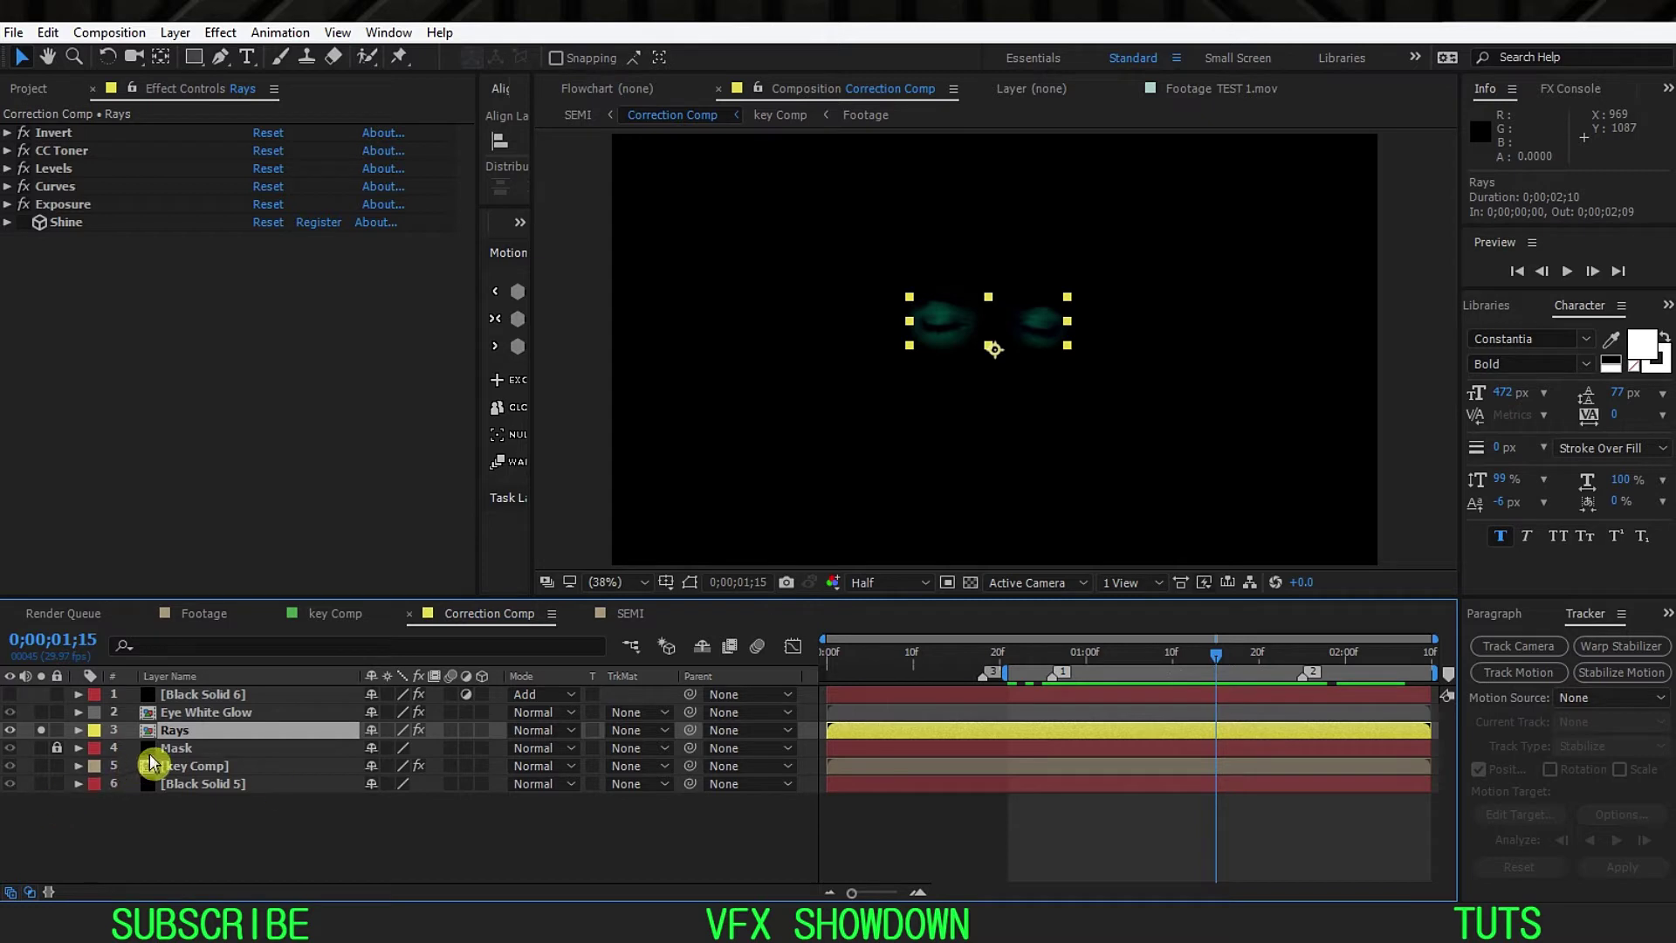
left_click(41, 736)
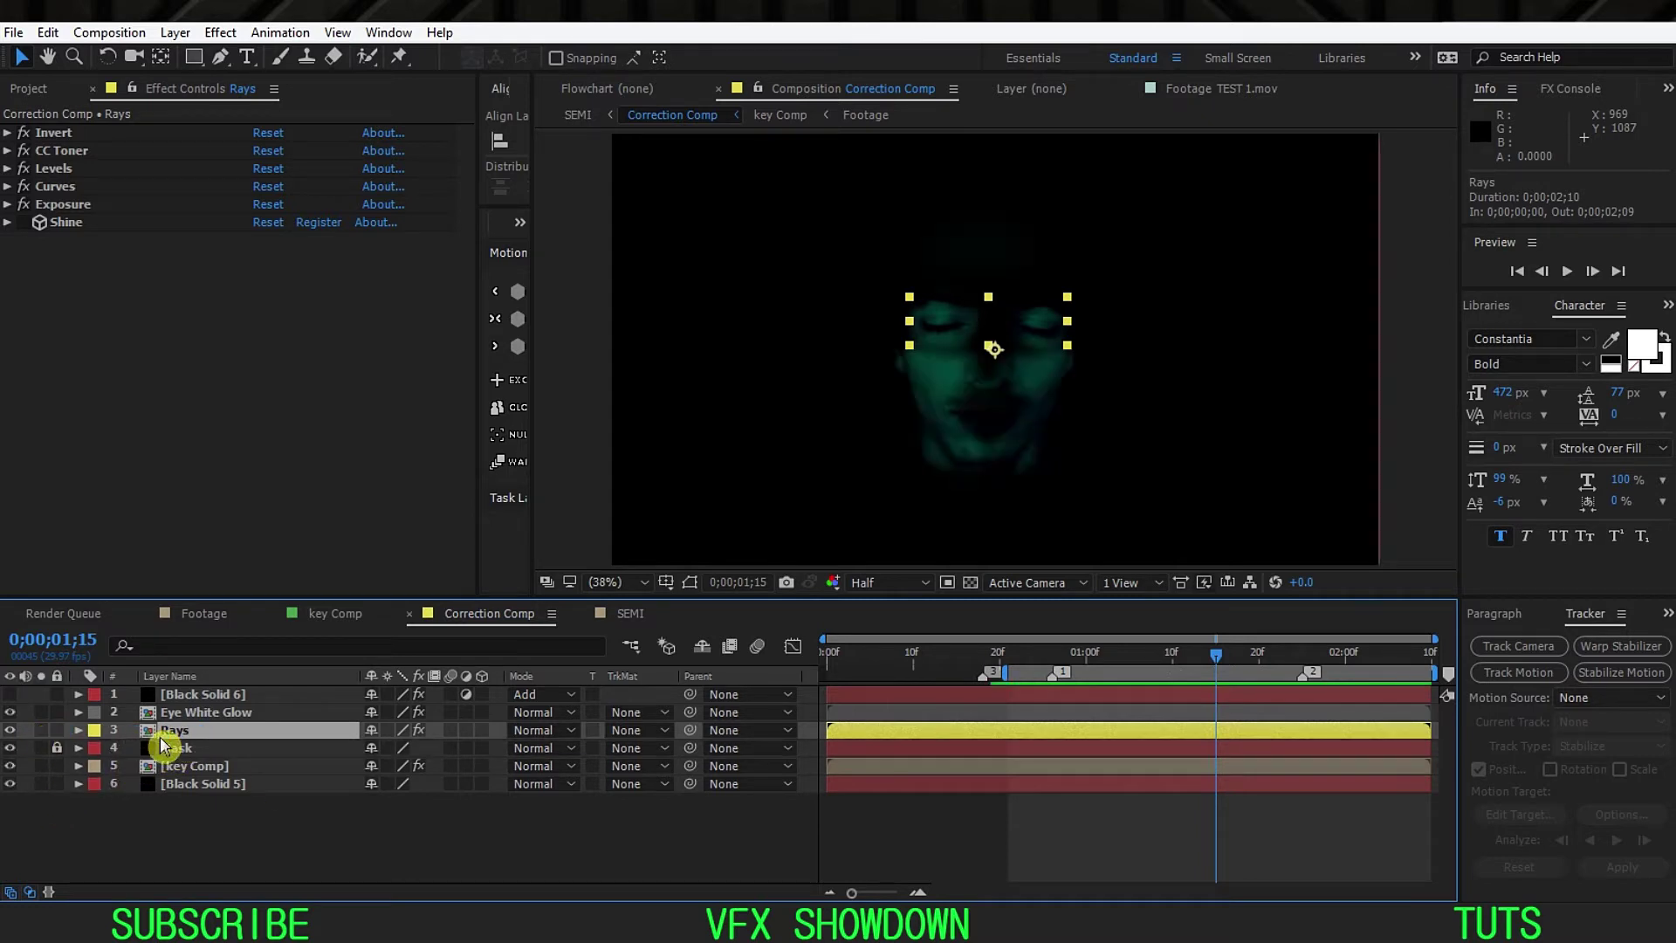
Step: Enable the existing Shine effect on the Rays layer and examine its light rays at 0;00;01;25
left_click(30, 226)
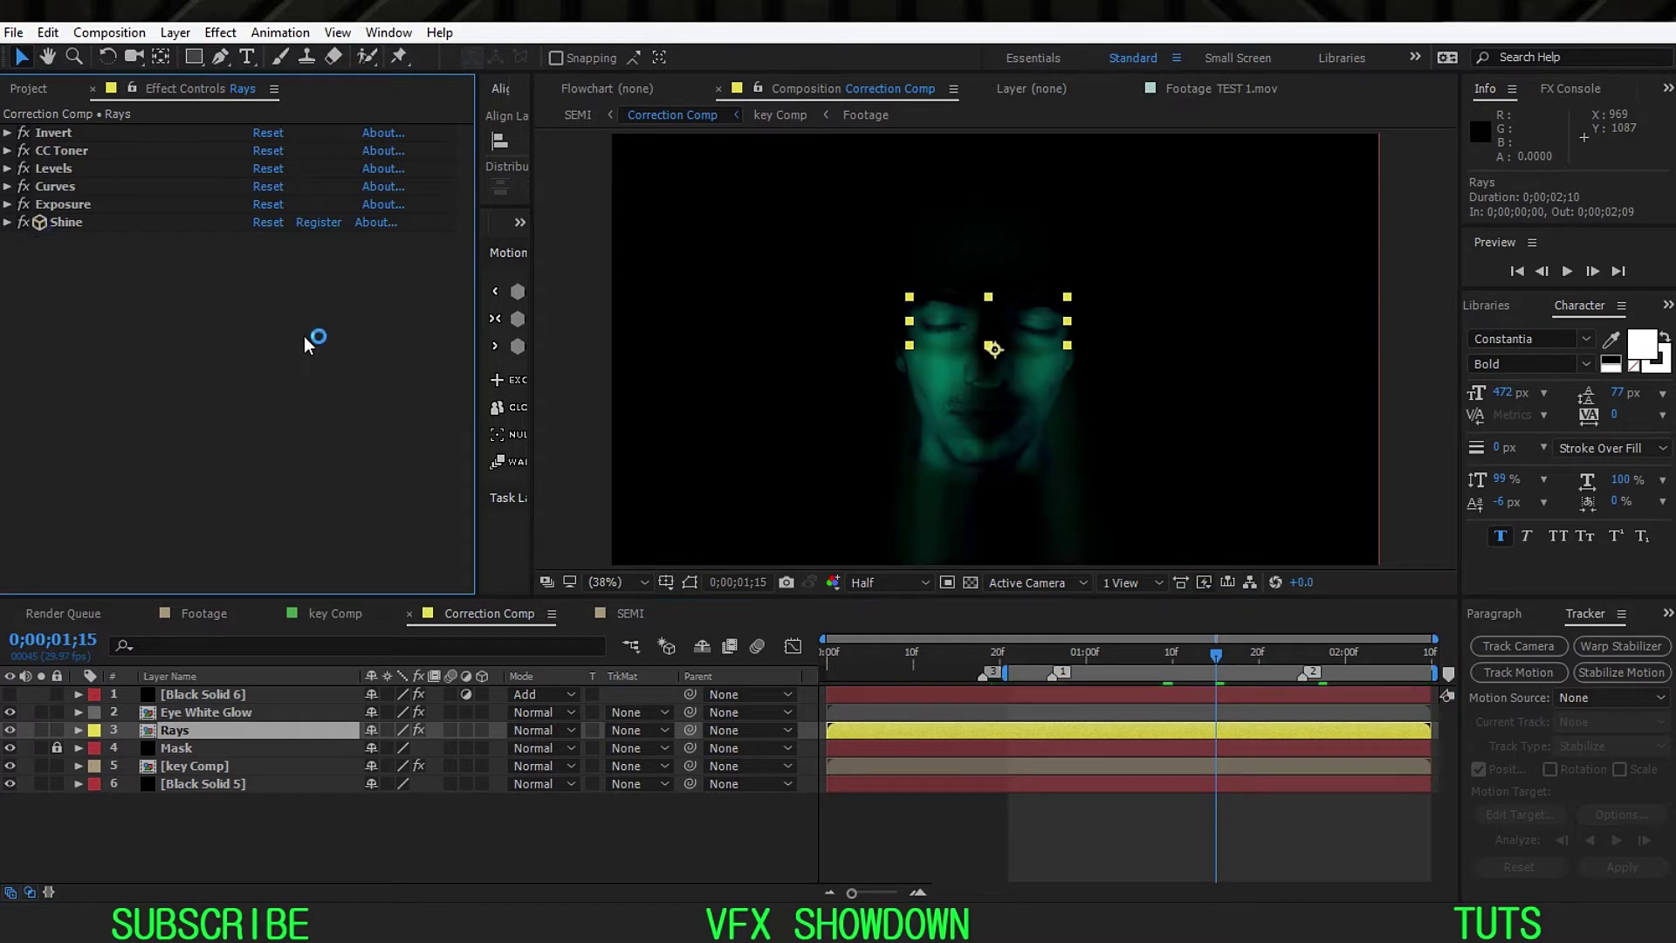
left_click_drag(1250, 657, 1302, 667)
scroll(1037, 382, "up", 1)
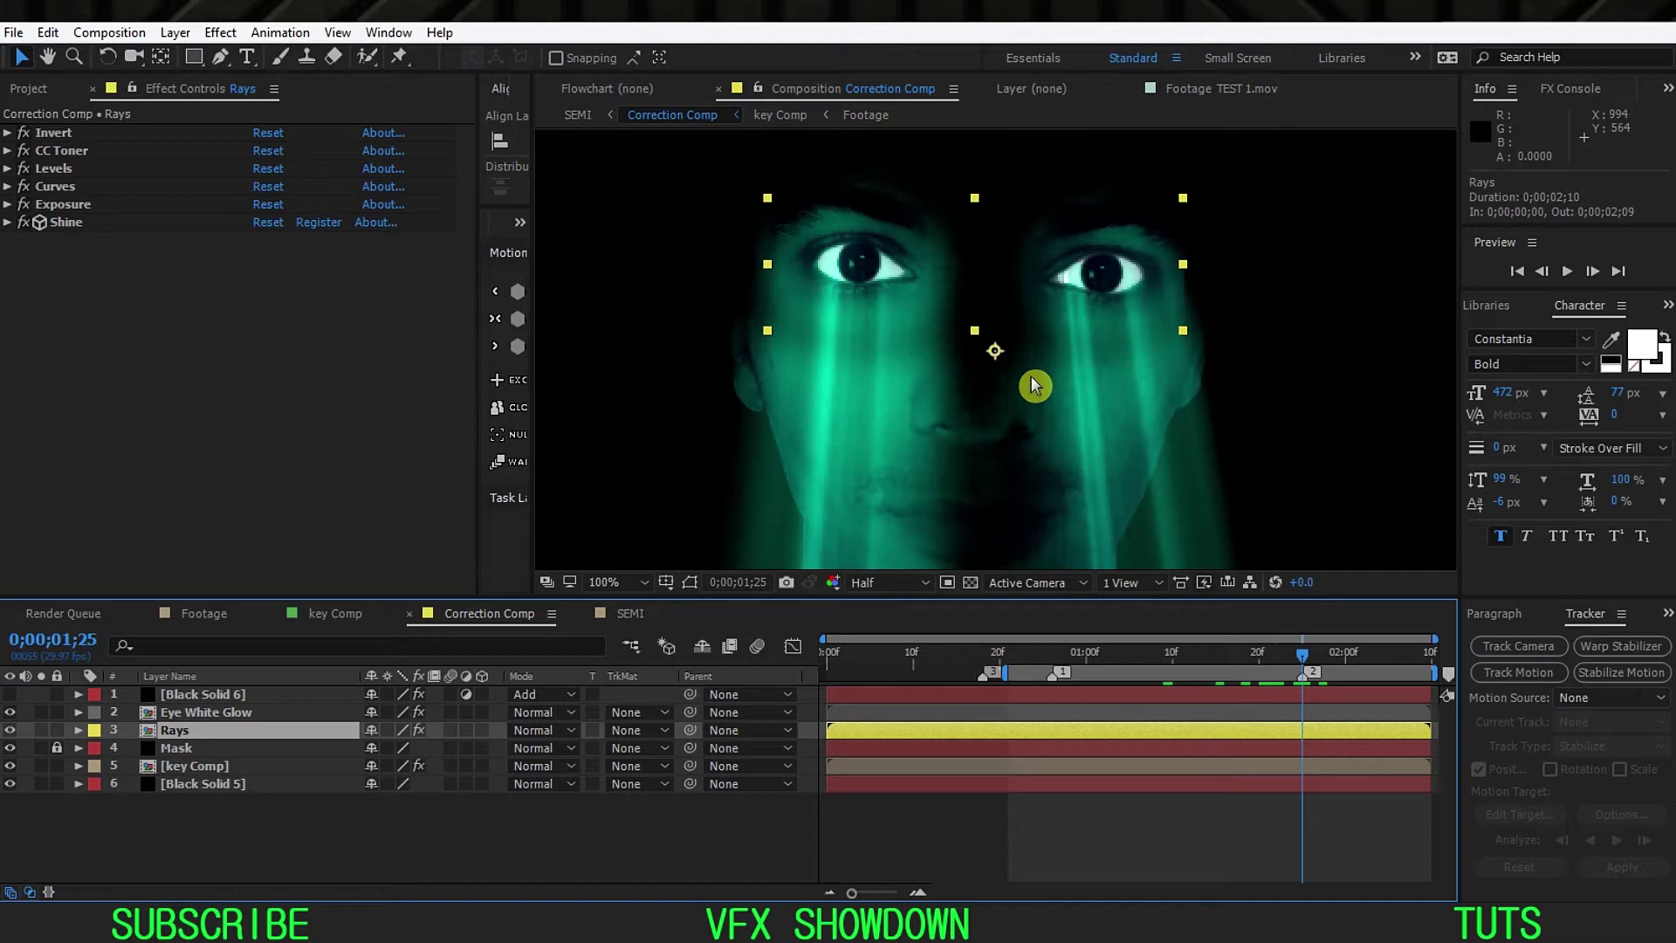
left_click(618, 582)
left_click(688, 229)
left_click(909, 588)
left_click(644, 583)
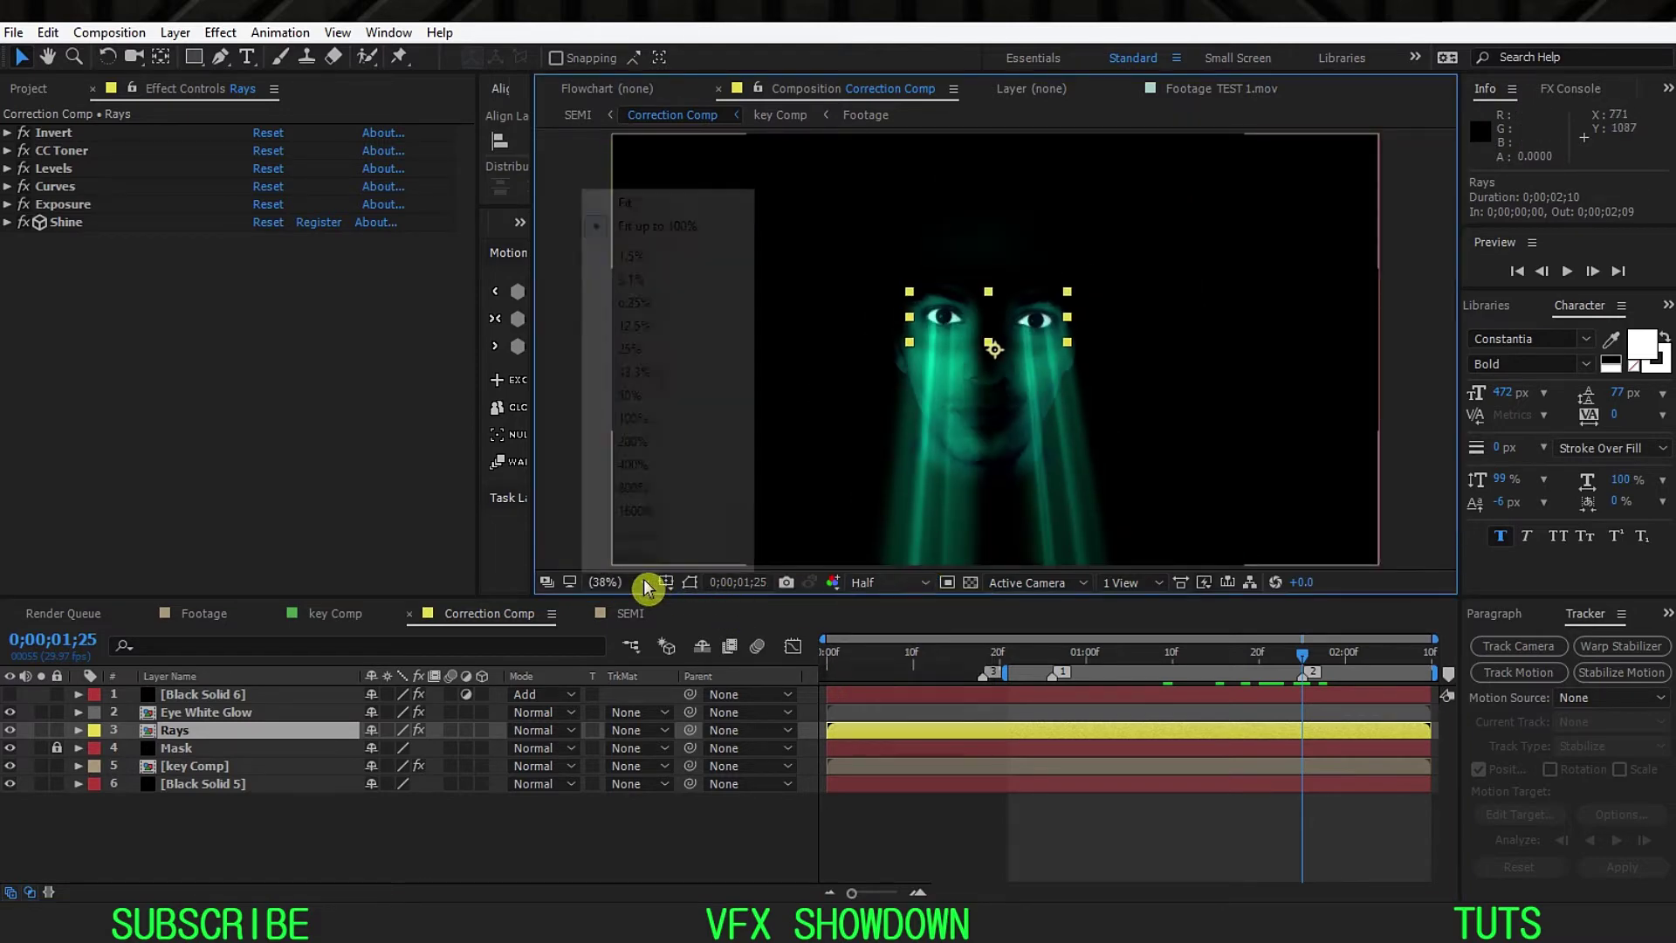
Step: Examine the rays in a larger viewer at Full resolution, then return the preview to Half resolution
left_click_drag(860, 597, 892, 656)
left_click(905, 644)
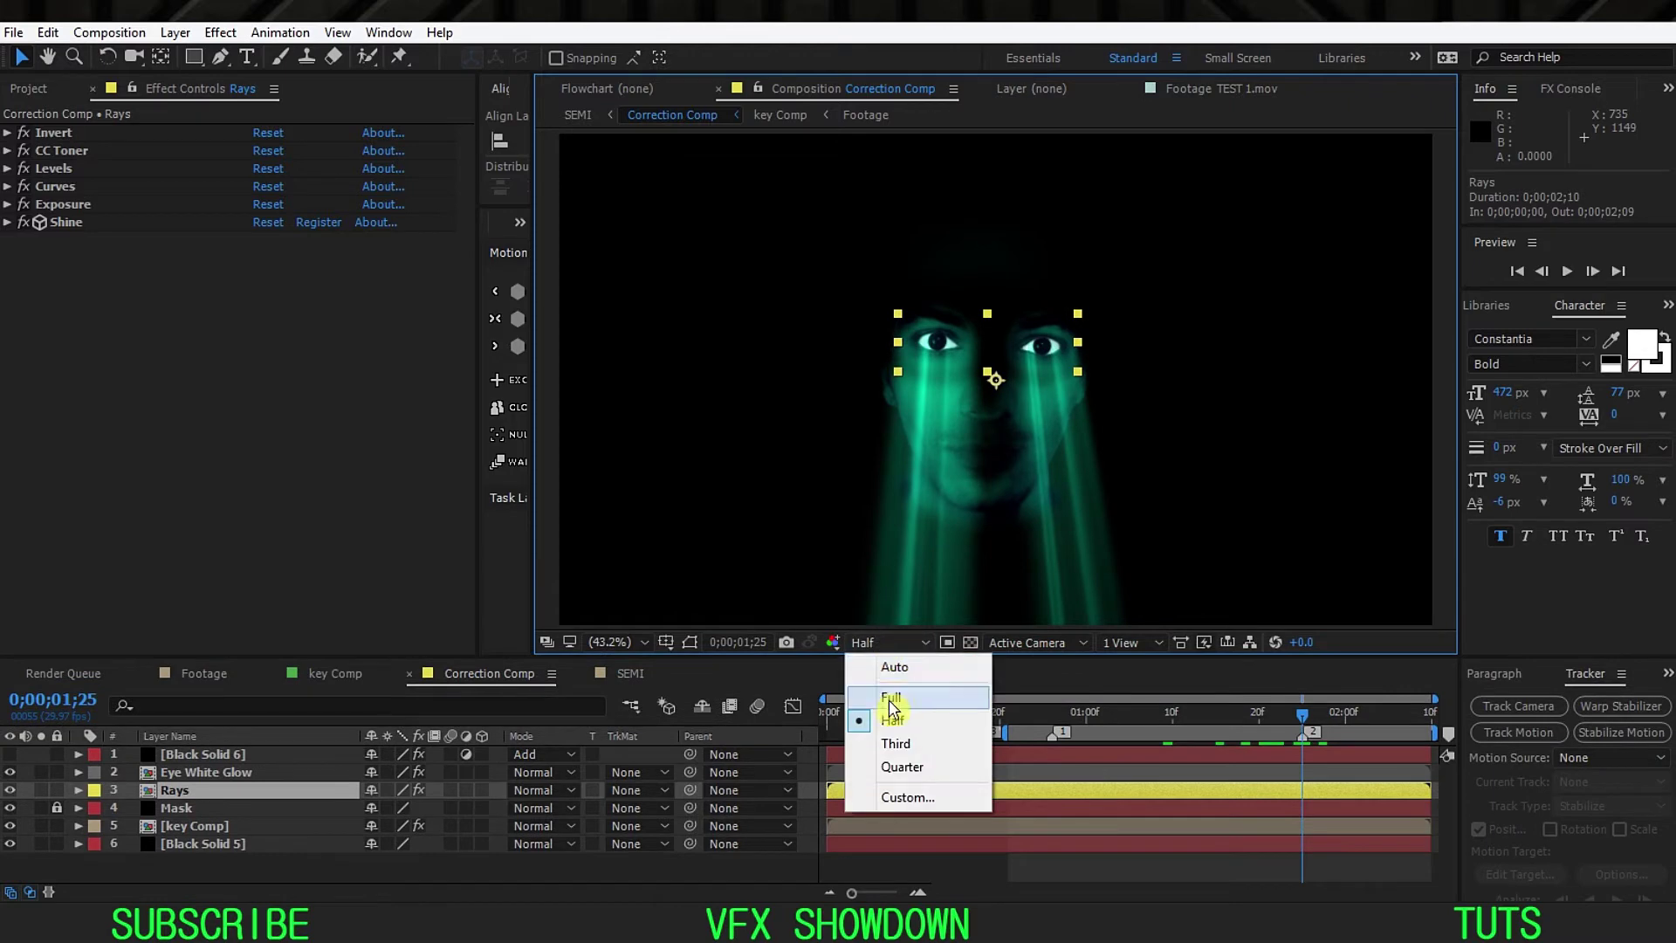
left_click(891, 699)
key("/")
left_click(583, 644)
left_click(644, 288)
left_click(886, 643)
left_click(886, 721)
left_click_drag(960, 657, 965, 557)
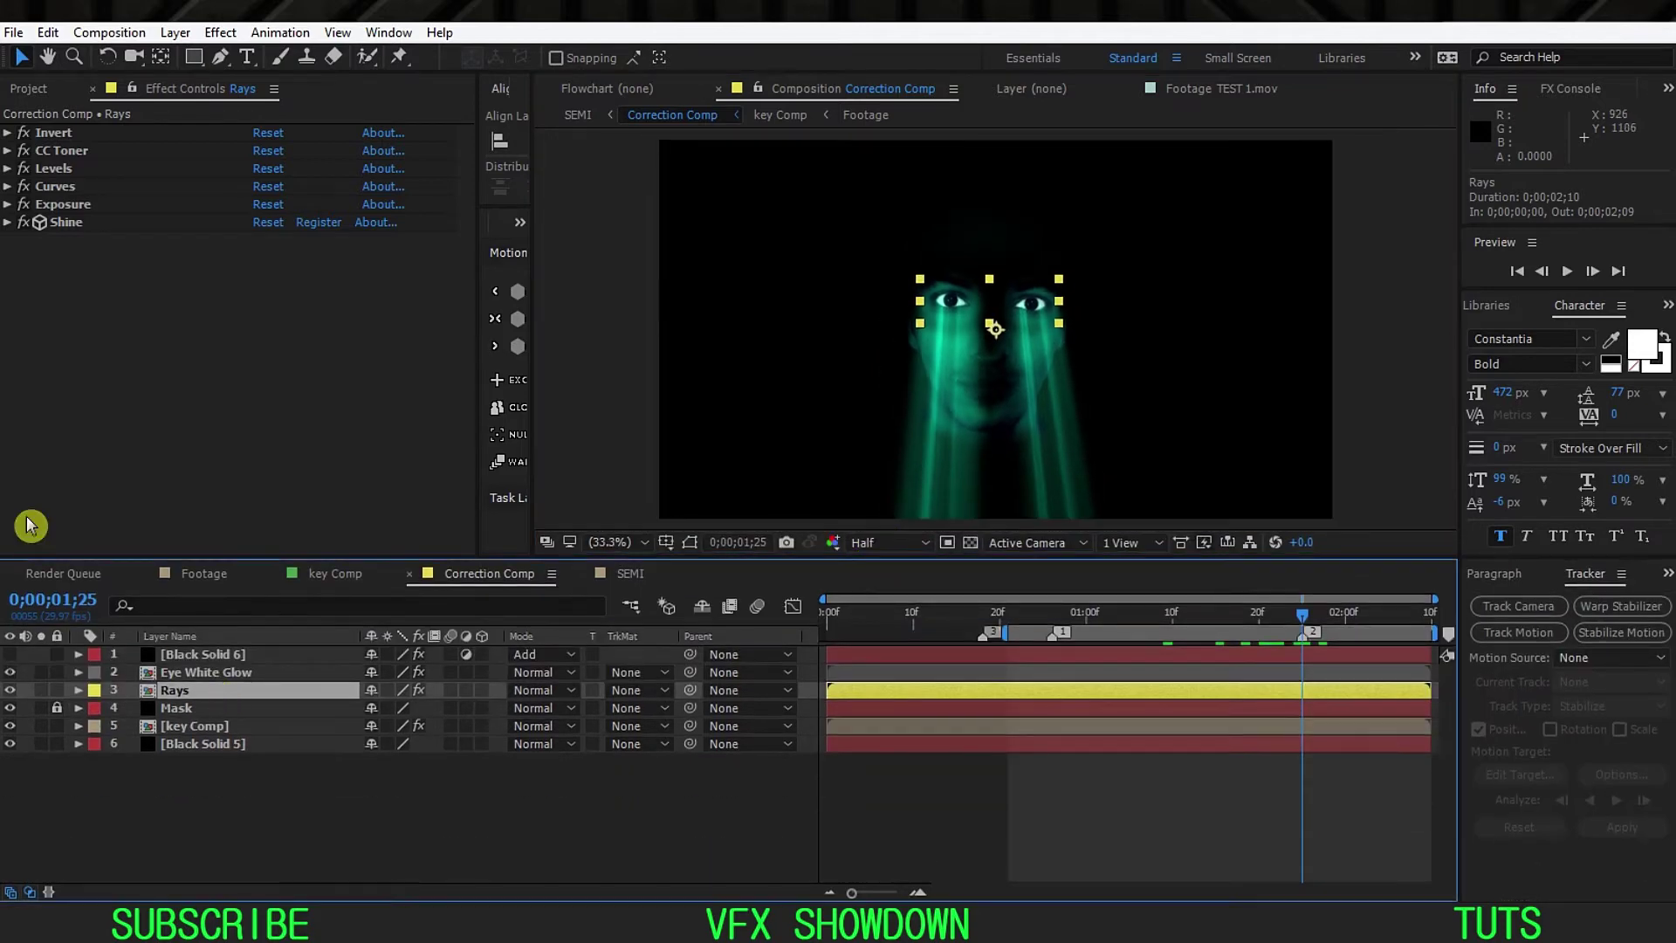
Step: Disable the existing Shine effect on the Rays layer and add a second Trapcode Shine effect
left_click(22, 223)
left_click(220, 32)
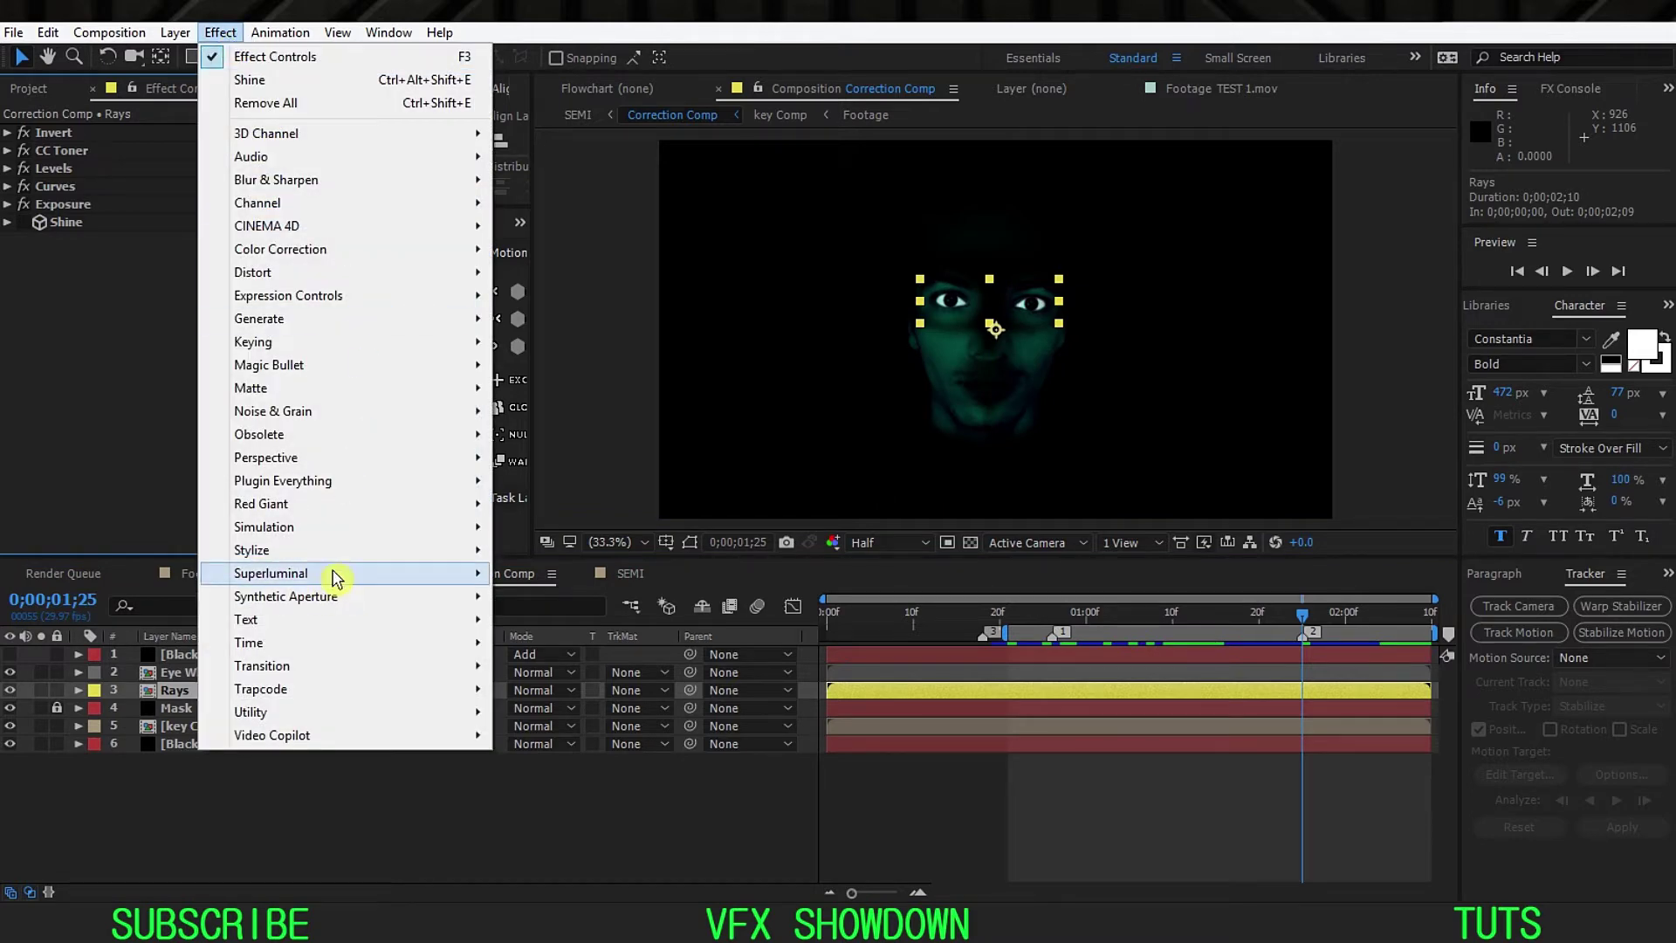
mouse_move(273, 689)
left_click(550, 851)
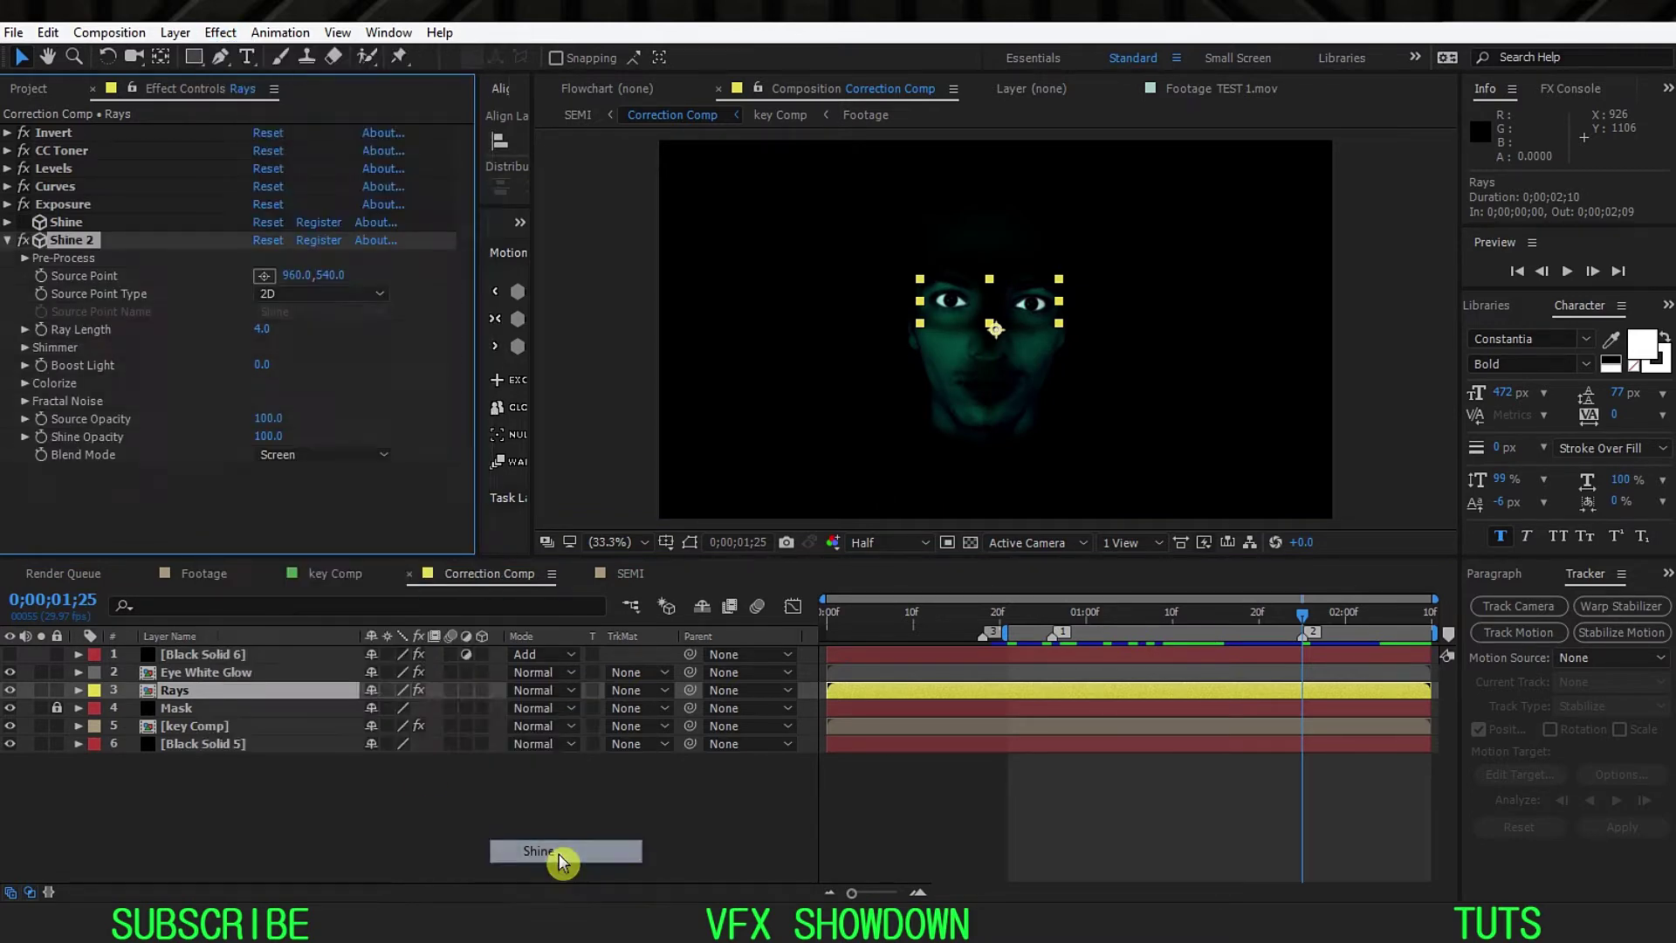
Step: Examine the second Shine effect's default glow around the eyes in a larger viewer at closer magnification
left_click_drag(977, 556, 977, 656)
scroll(974, 464, "up", 1)
left_click_drag(917, 418, 964, 426)
scroll(1107, 326, "up", 1)
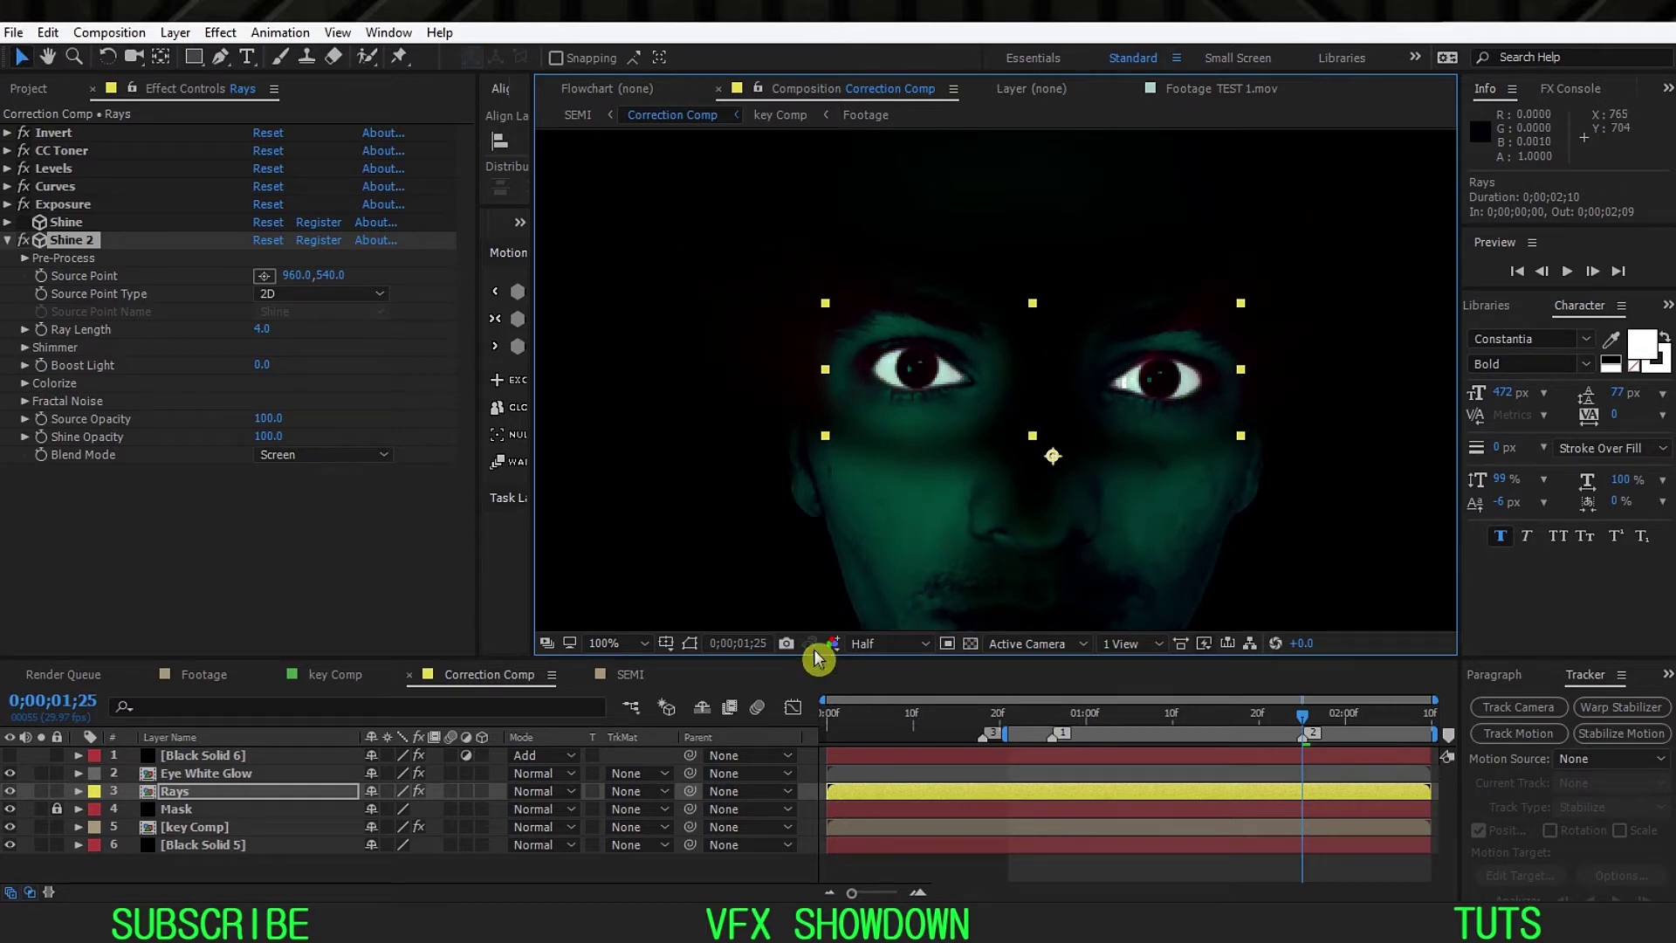
scroll(961, 401, "down", 1)
left_click_drag(1024, 418, 1012, 337)
key("space")
left_click(1023, 386)
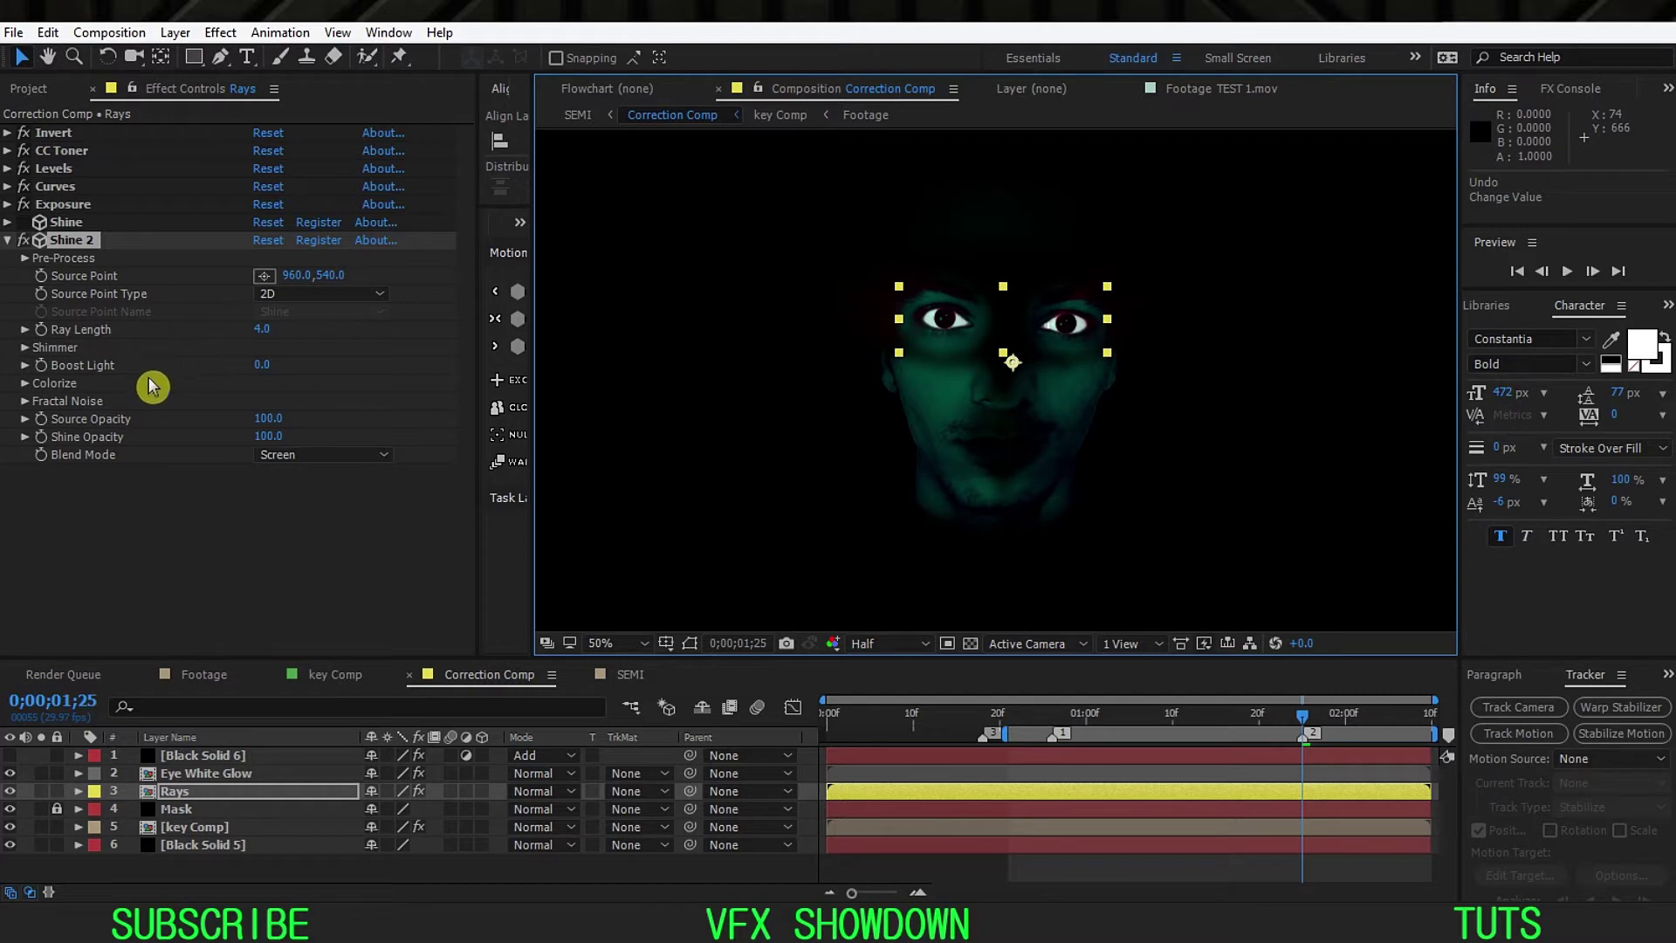
Step: Set the second Shine effect's Colorize mode to One Color and its color to bright teal 2FF6CE
left_click(29, 384)
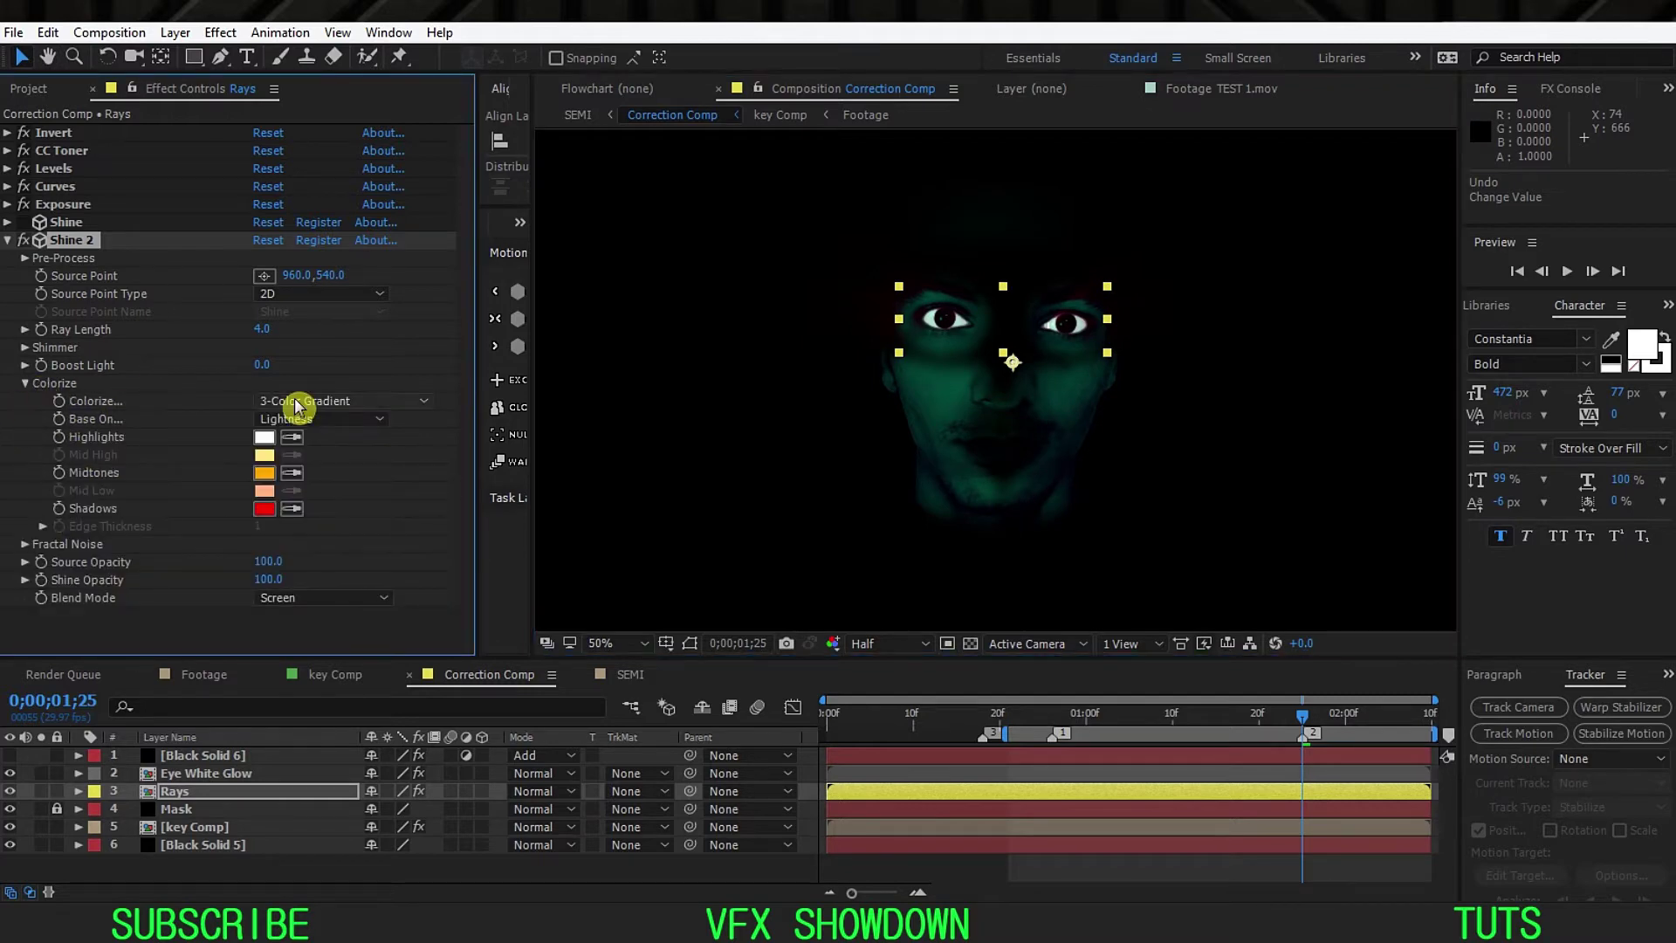
left_click(293, 401)
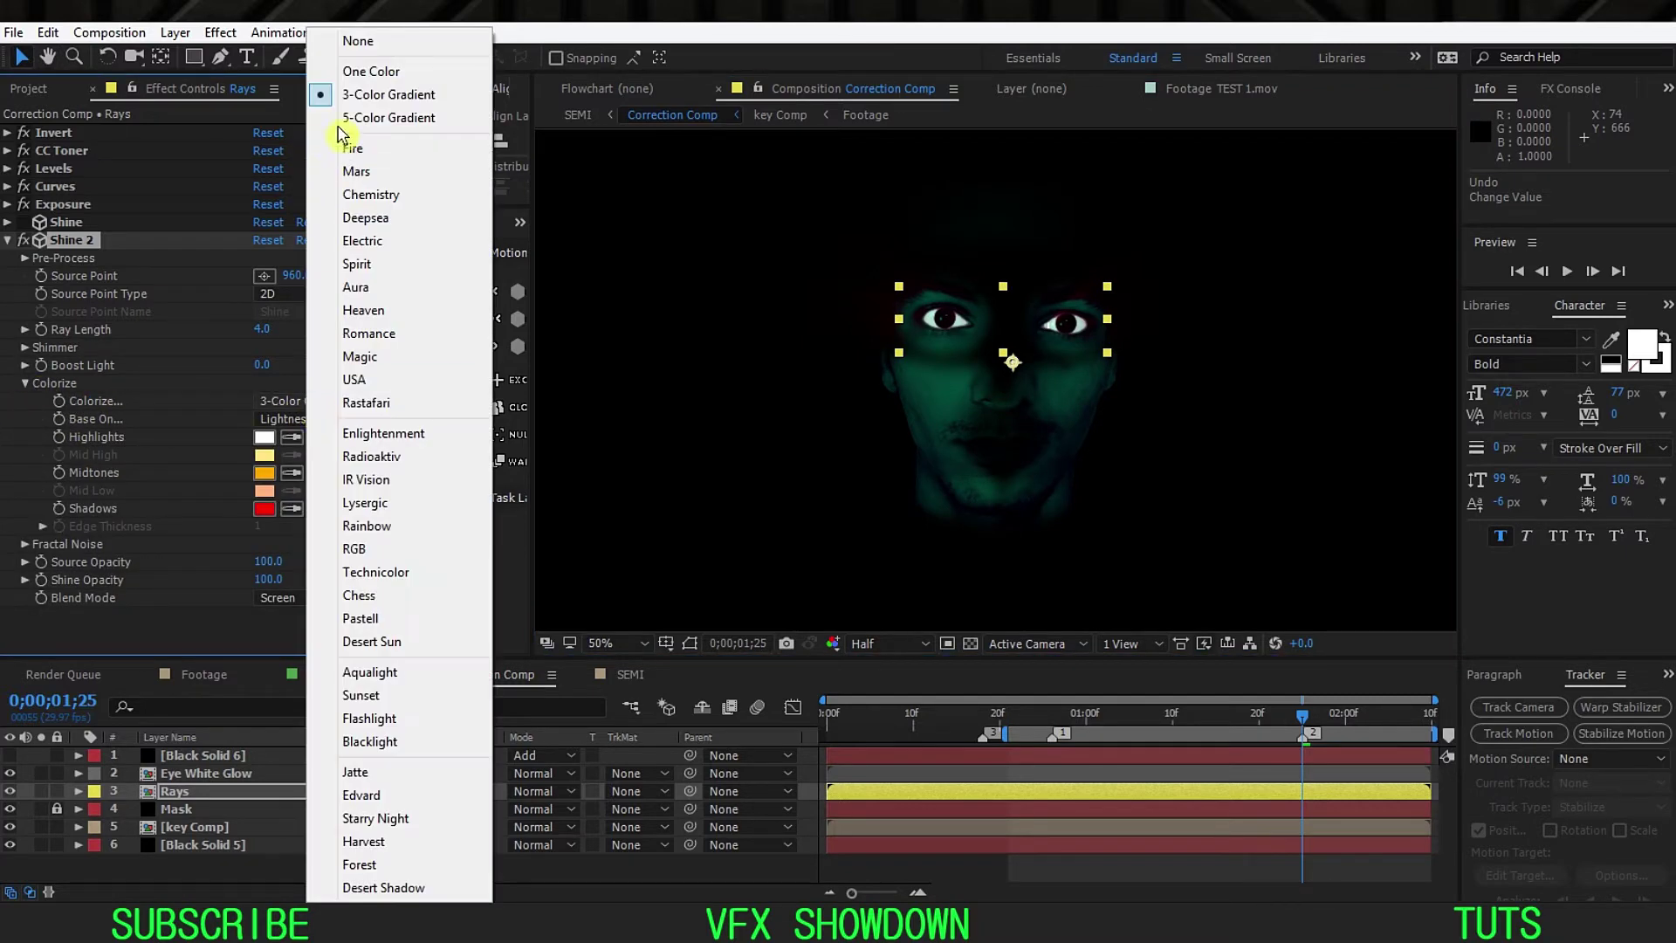
left_click(359, 73)
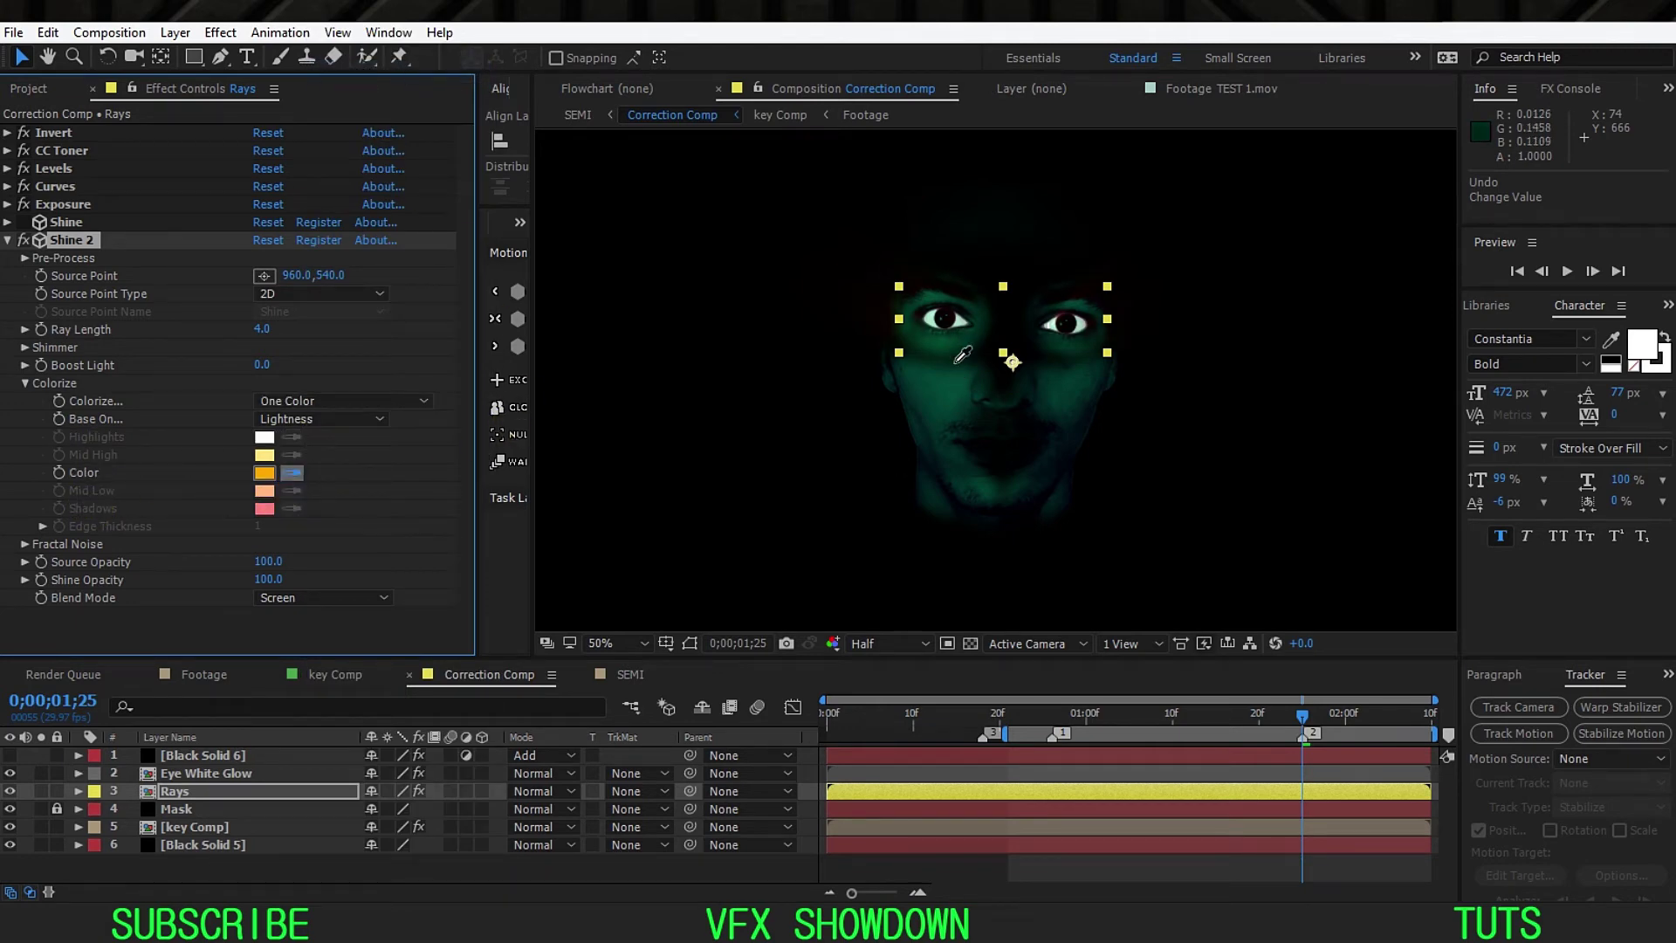
left_click(949, 392)
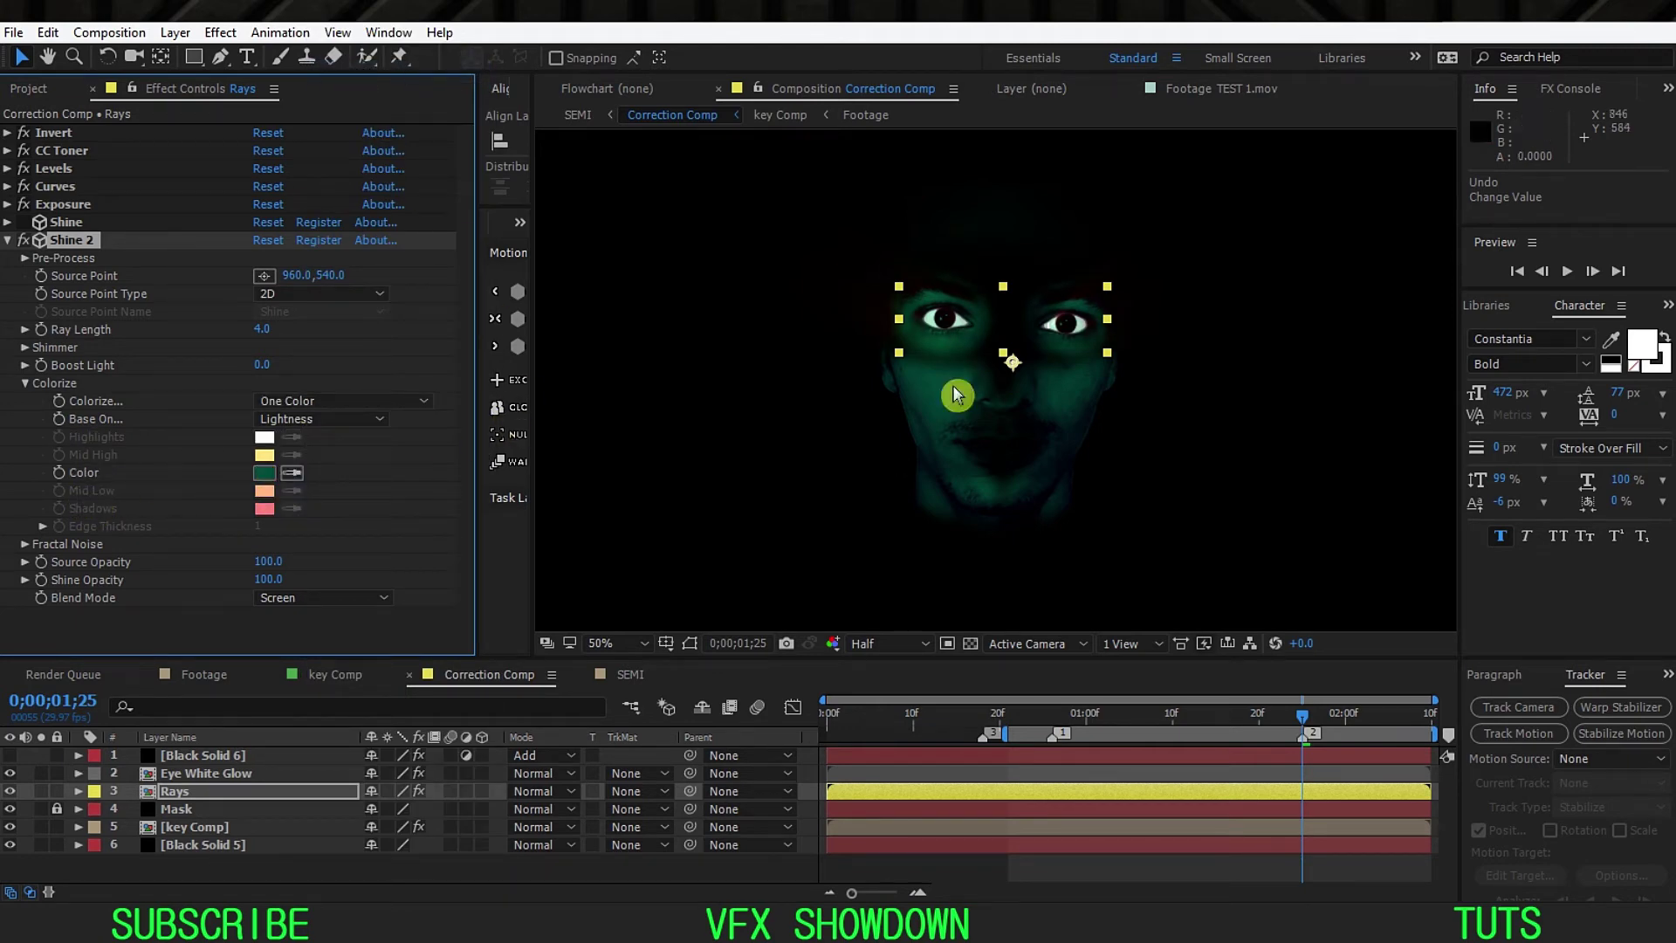
left_click(264, 475)
left_click(452, 159)
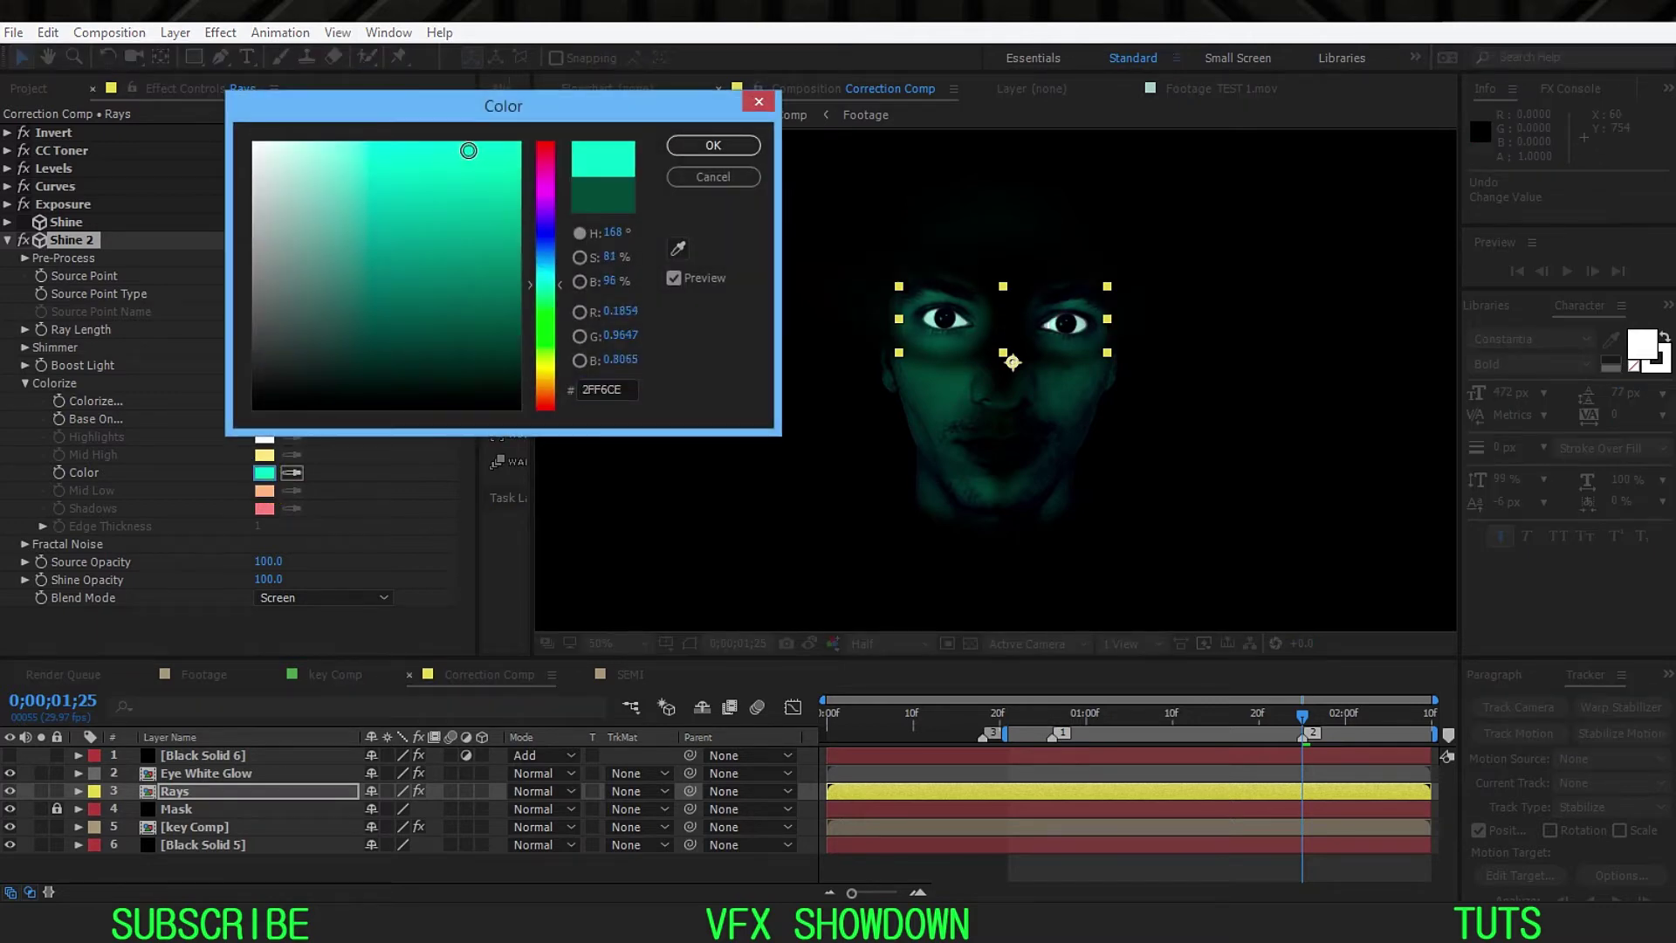
left_click(710, 144)
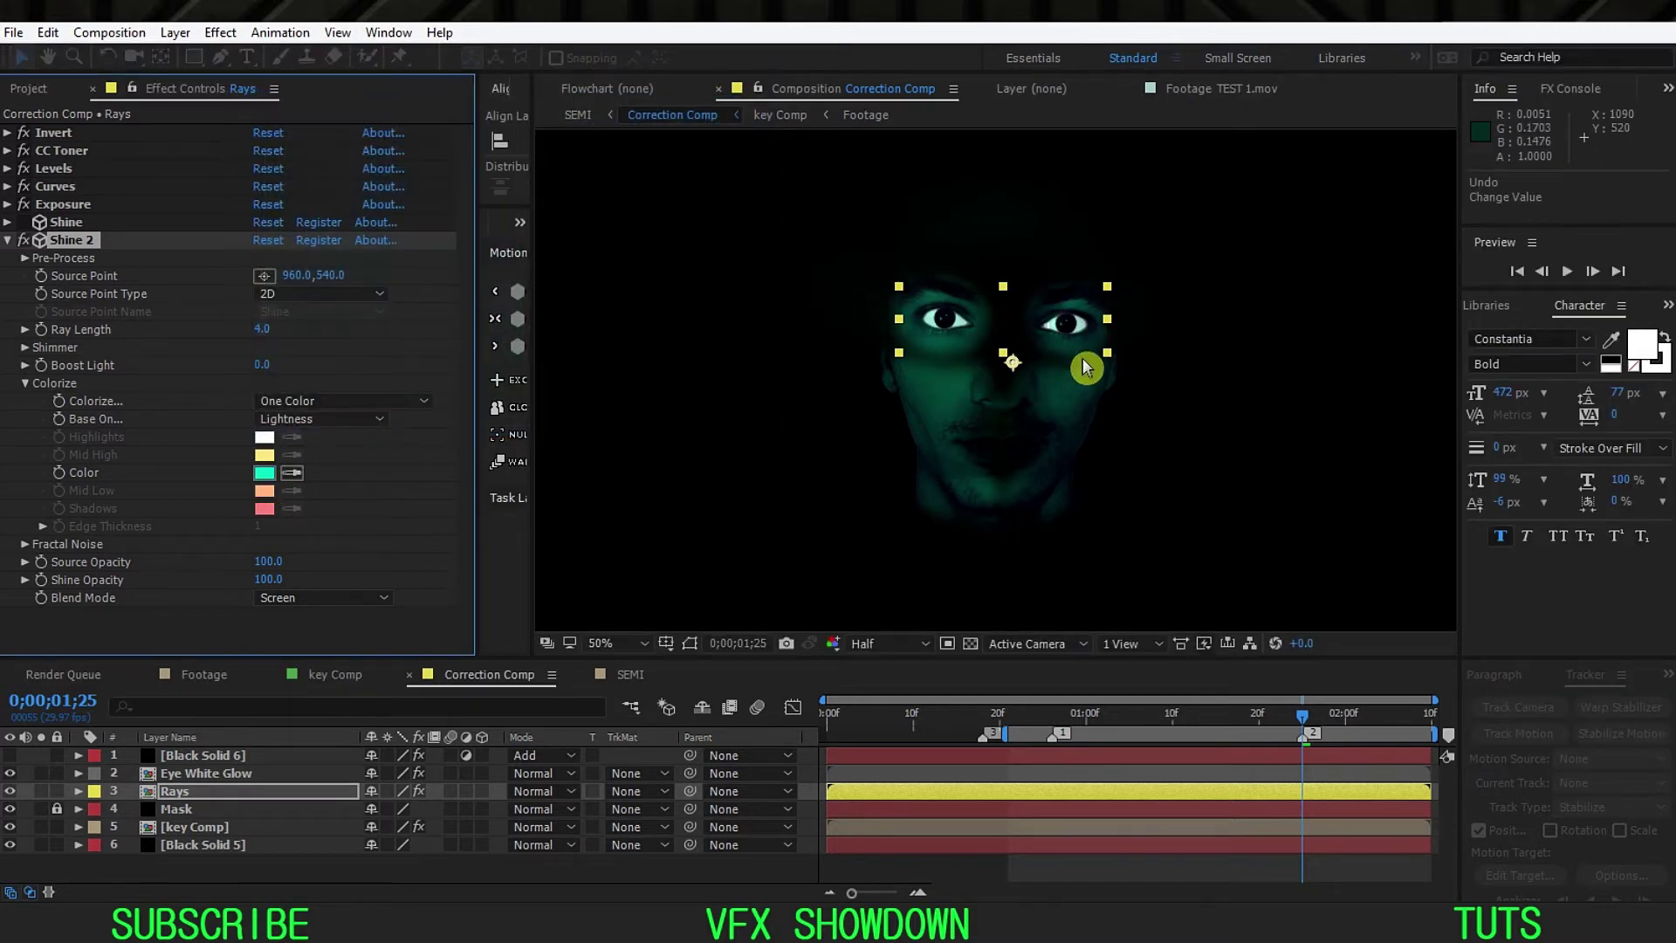
Step: Set the second Shine effect's Boost Light to 15
scroll(1087, 366, "up", 2)
left_click(24, 243)
left_click(24, 243)
left_click(25, 242)
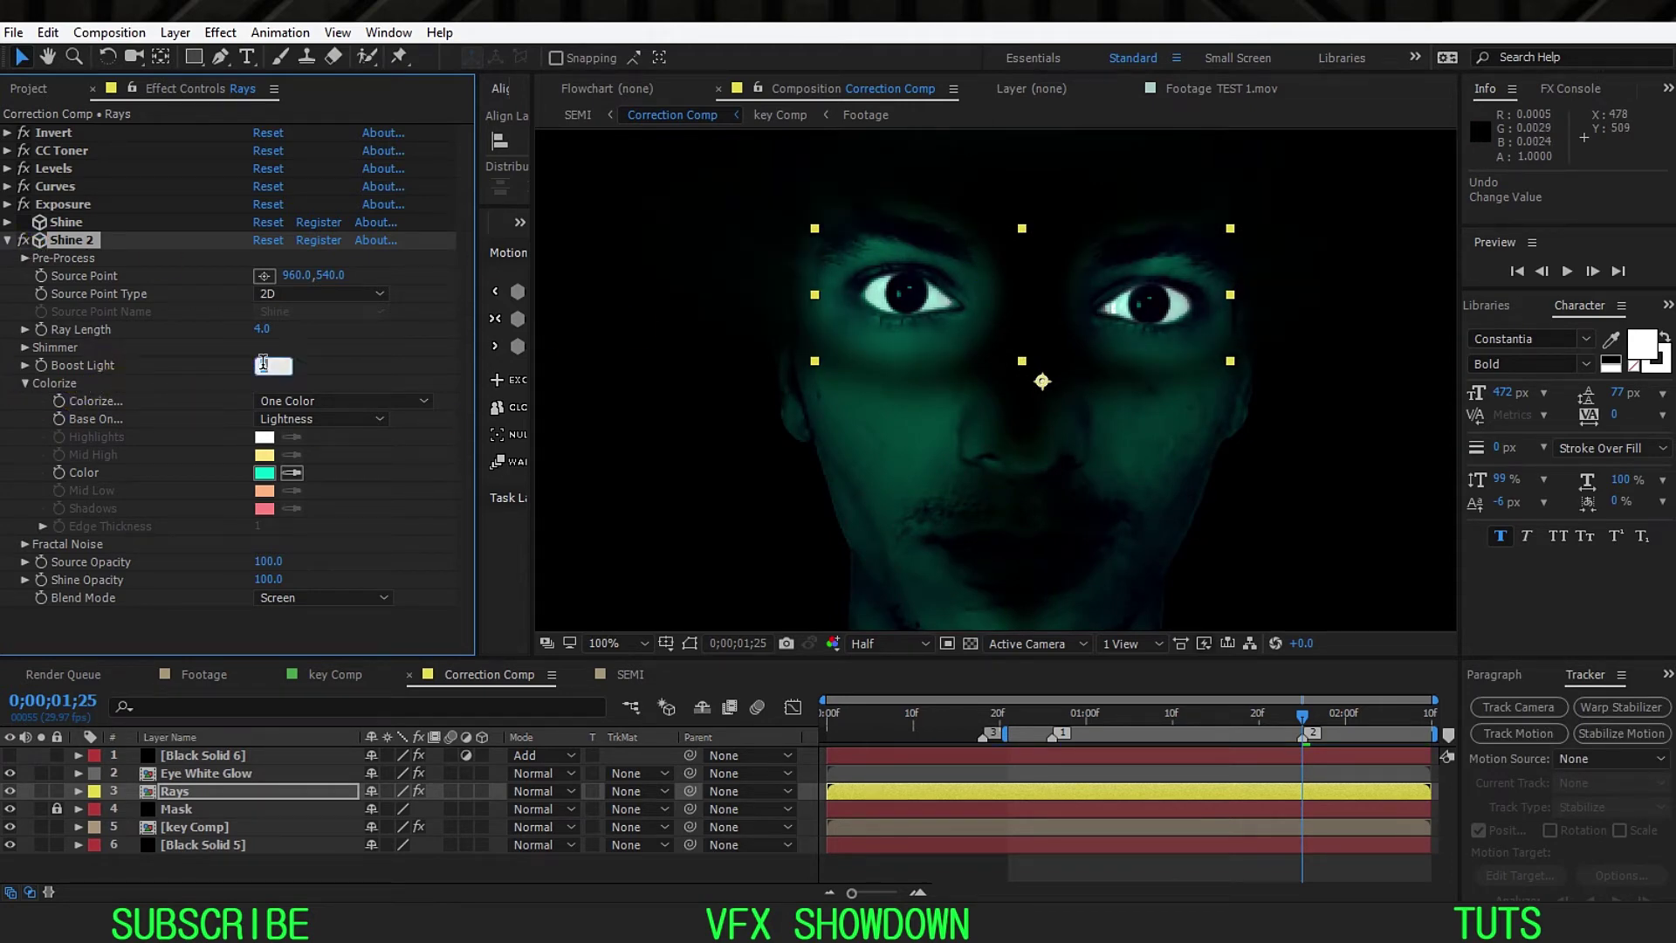
key("Return")
scroll(930, 401, "down", 2)
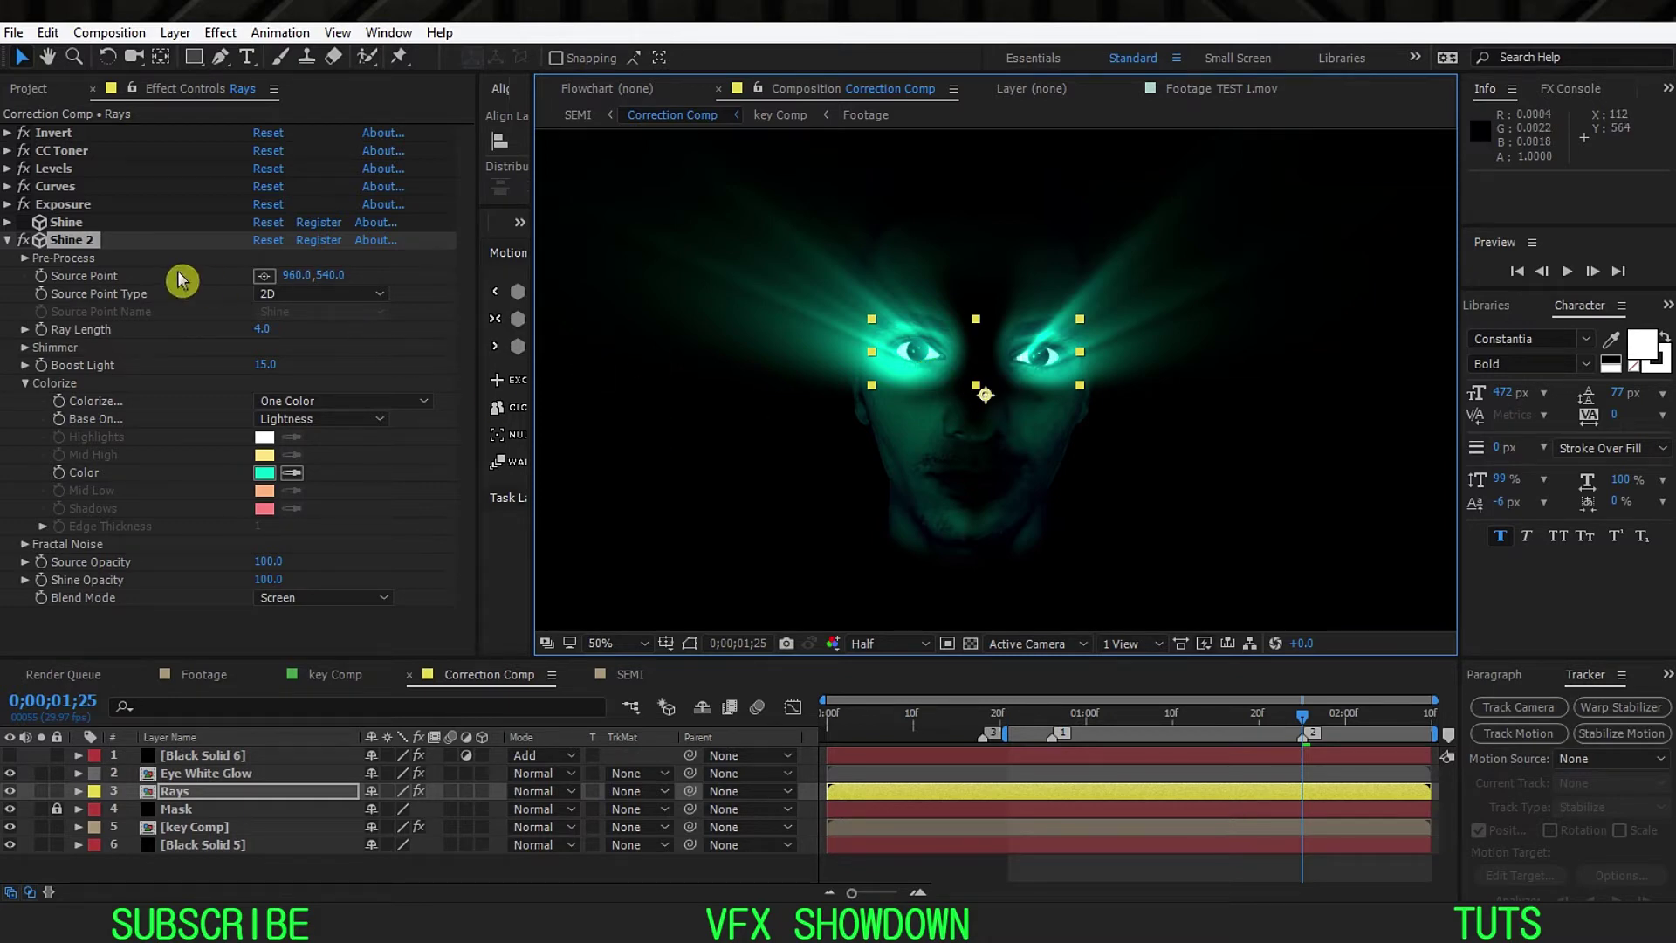
Step: Move the second Shine effect's Source Point above the frame to about 958, -208, directing the rays downward from the eyes
left_click(94, 278)
left_click(263, 278)
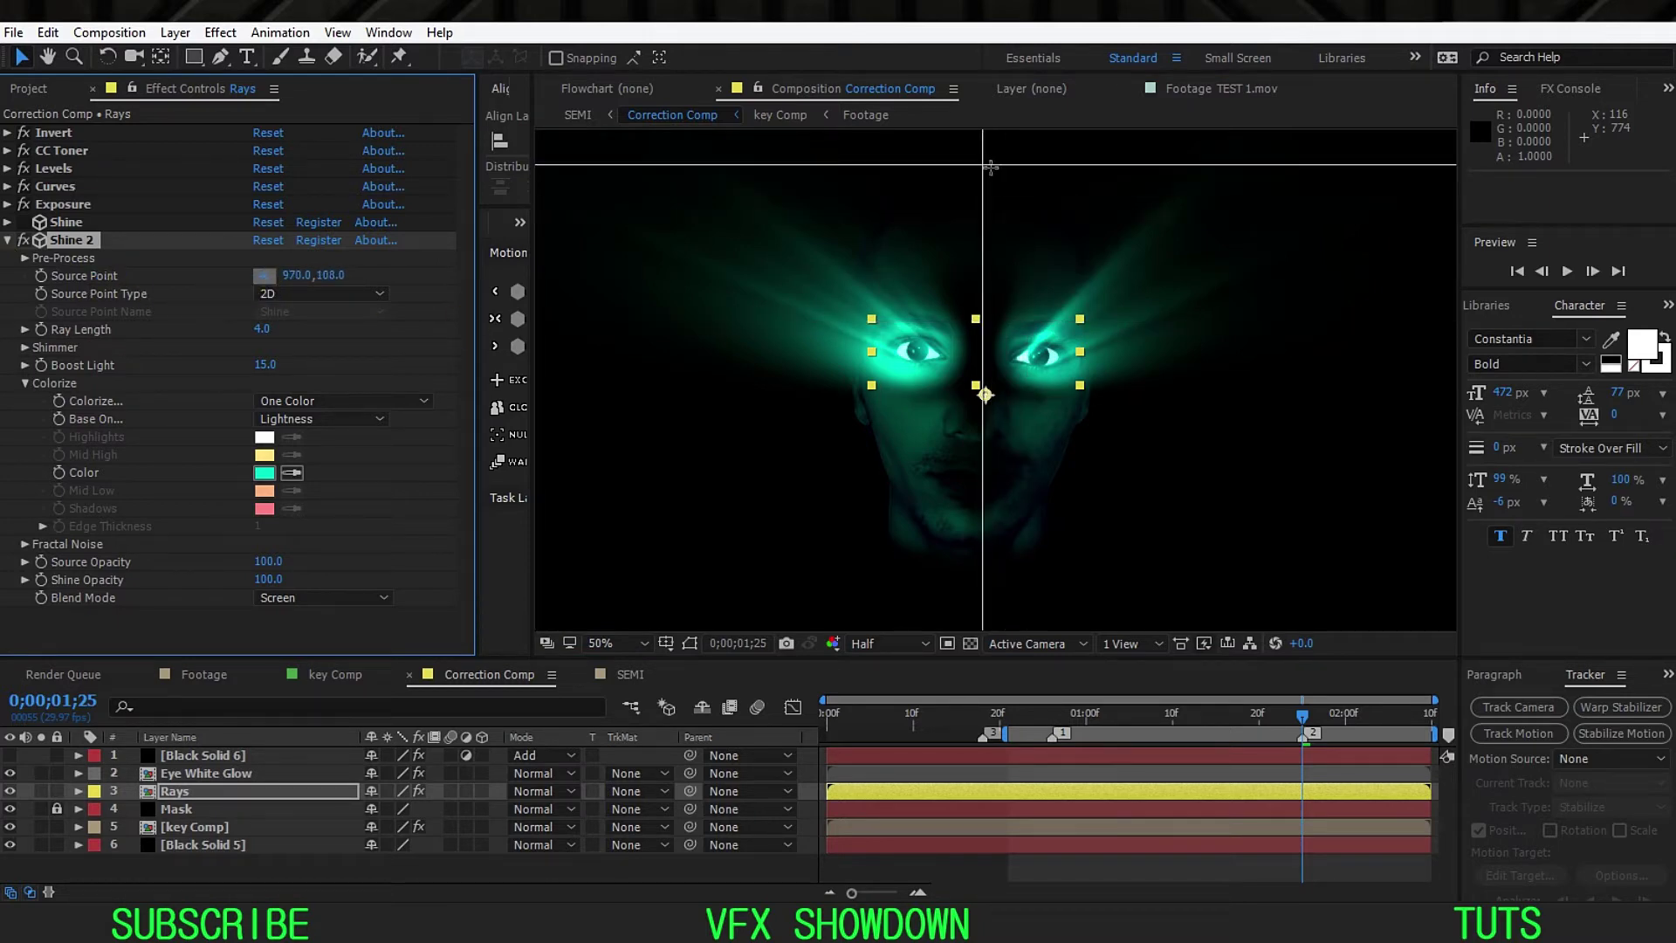
left_click(977, 179)
left_click_drag(977, 181, 976, 350)
left_click_drag(981, 275, 982, 156)
key("comma")
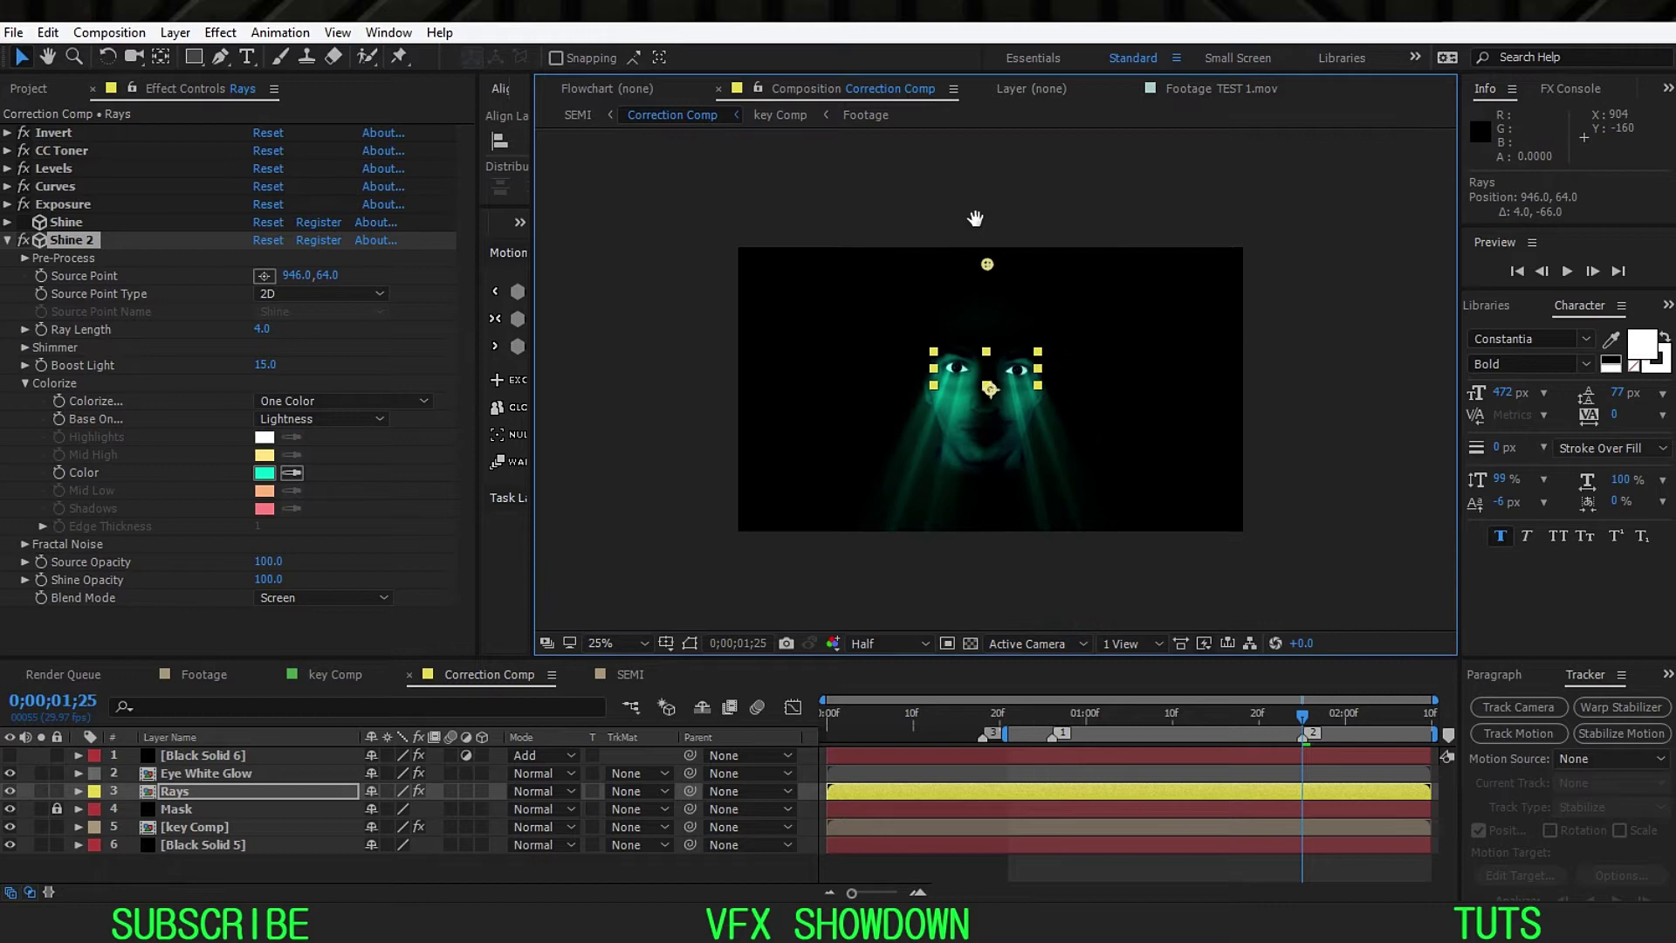
left_click_drag(989, 318, 995, 249)
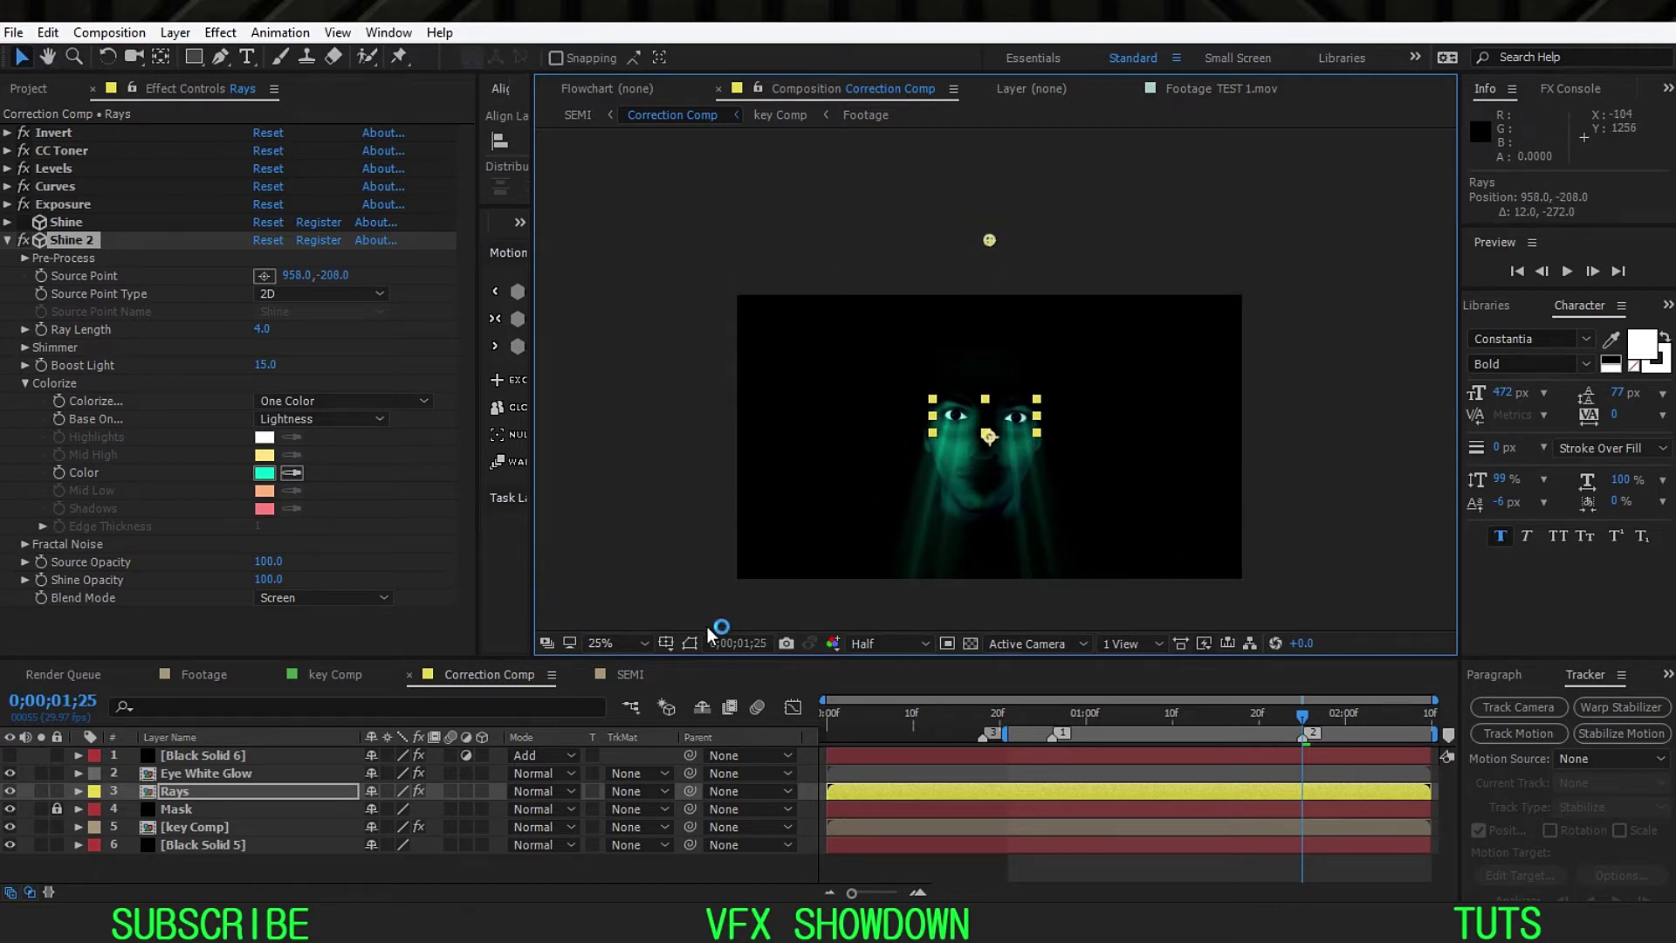
scroll(976, 515, "up", 2)
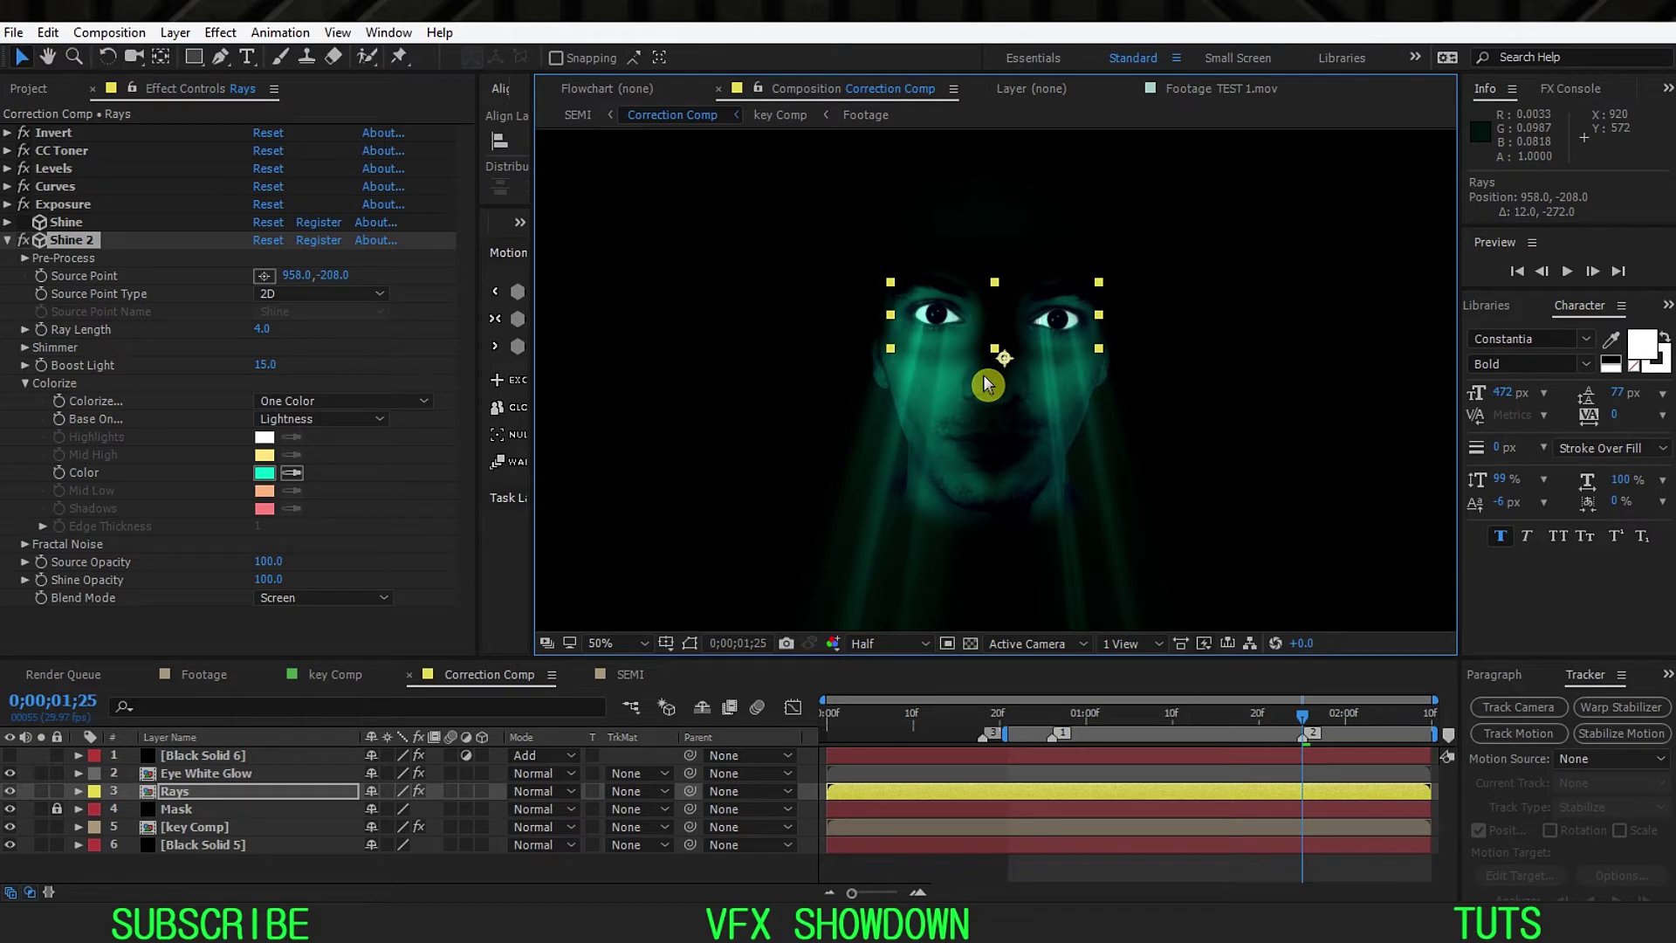
Step: Enlarge the timeline area and reveal the Rays layer's keyframed properties
left_click_drag(908, 657, 909, 580)
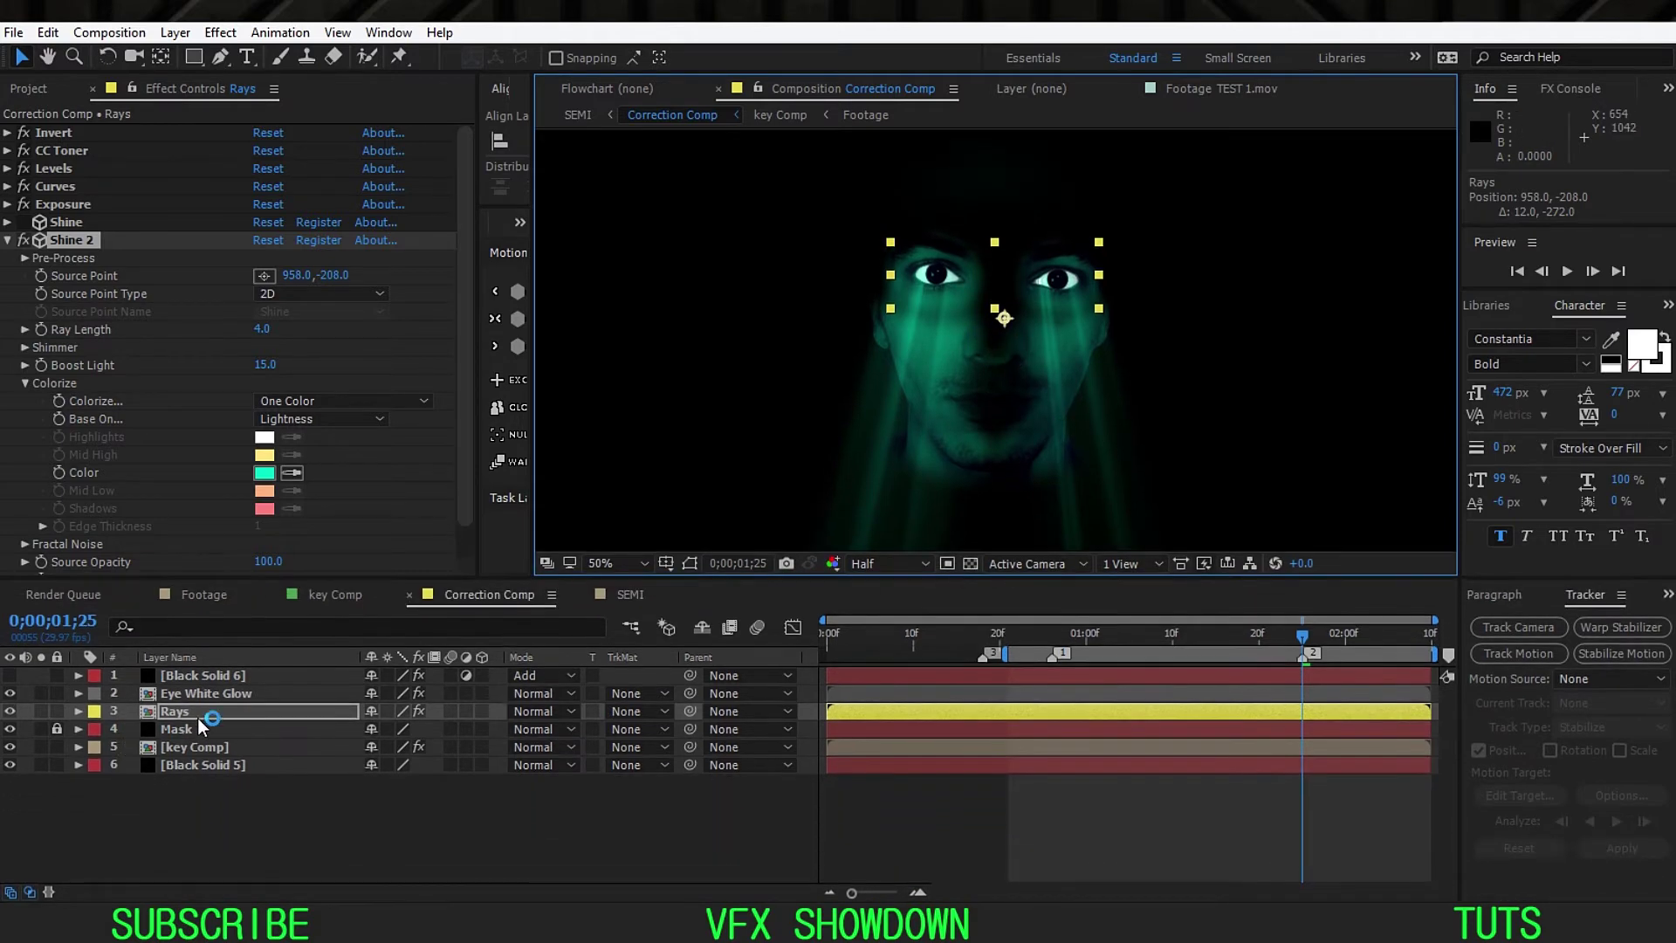
left_click(234, 718)
key("u")
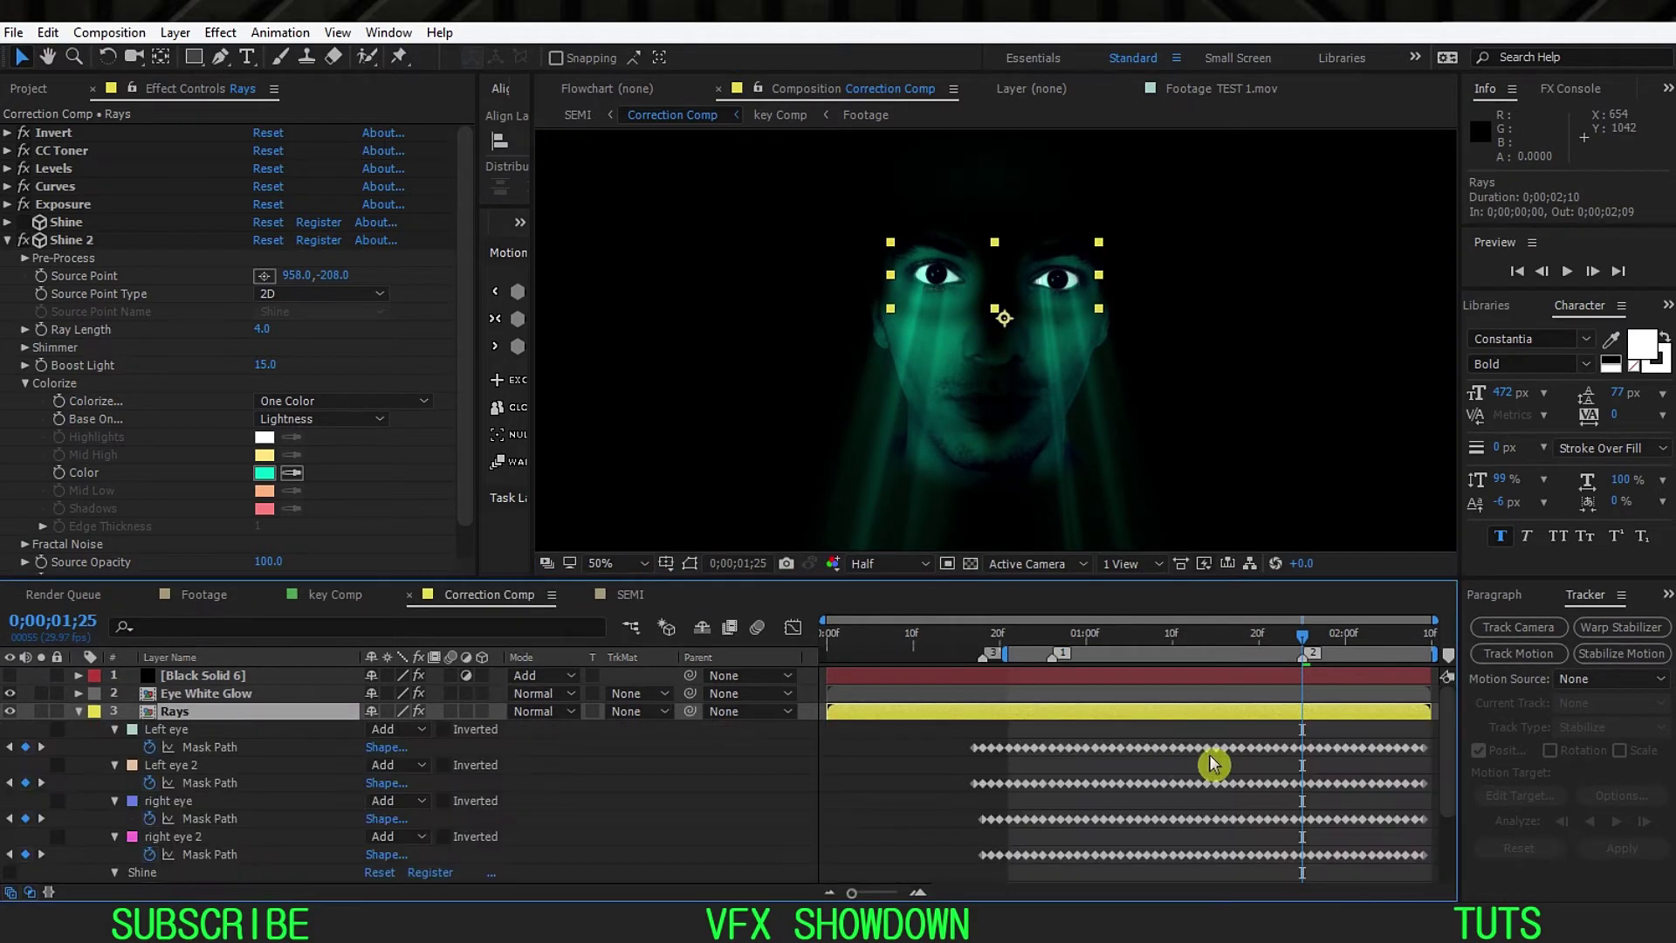
Step: Step through the frames from about 0;00;01;15 to 0;00;01;19 to examine the second Shine effect's rays as the eyes open
scroll(1257, 724, "down", 2)
left_click_drag(1275, 646, 1219, 646)
left_click(1200, 638)
key("Page_Down")
key("Page_Down")
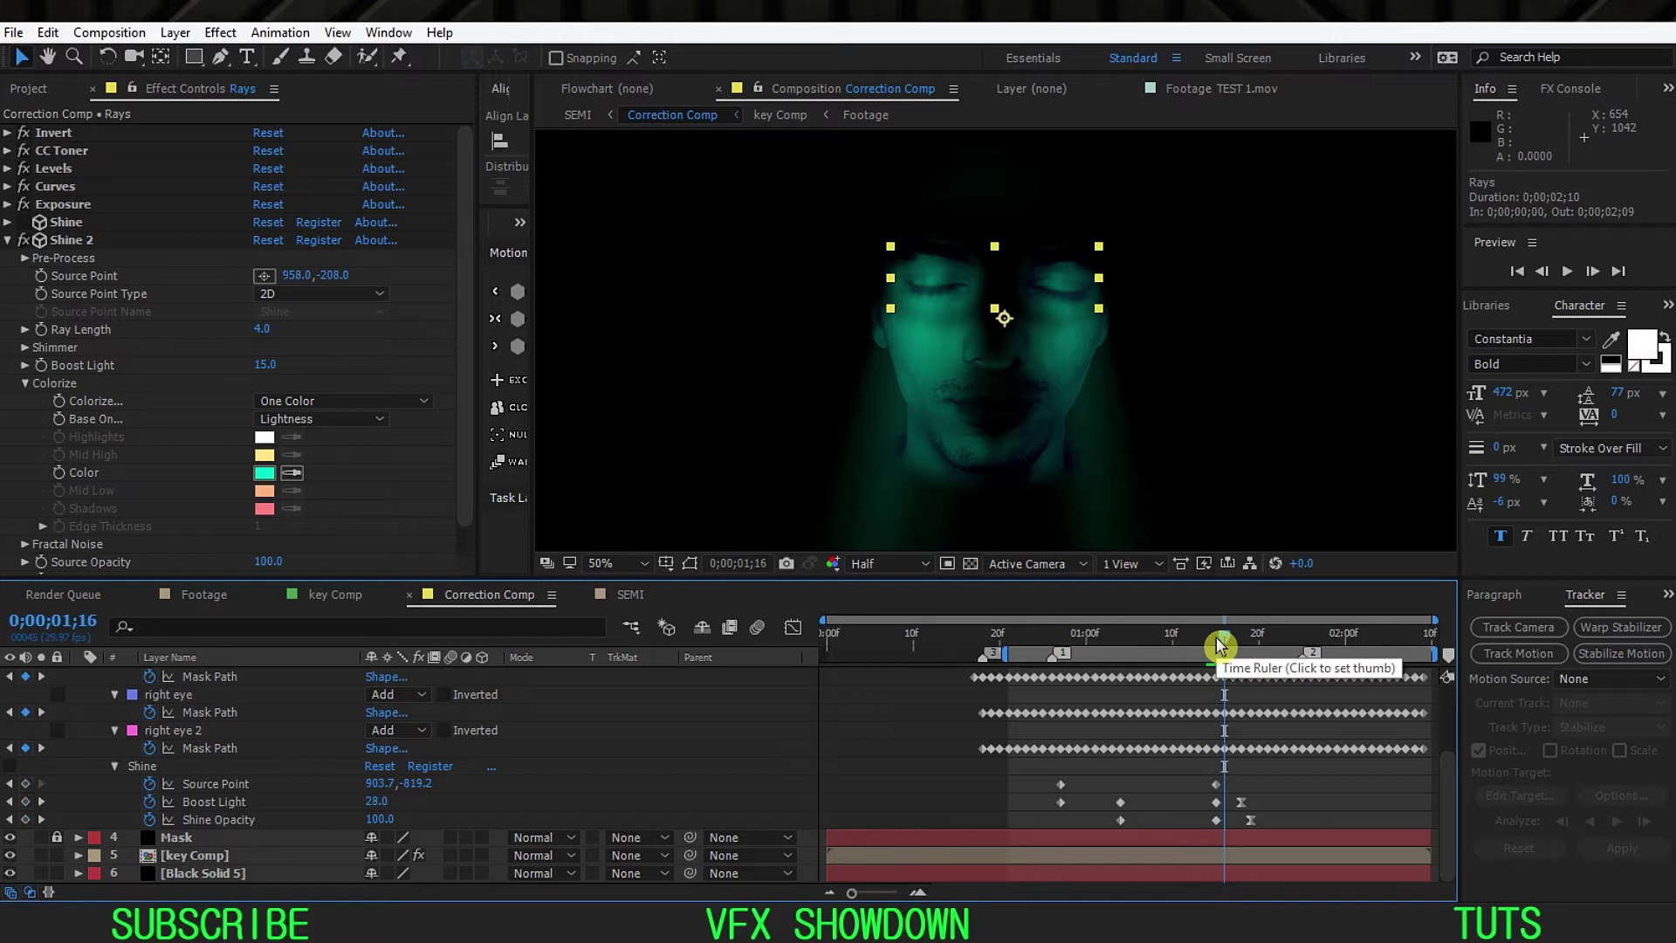
key("Page_Down")
key("Page_Down")
key("Page_Down")
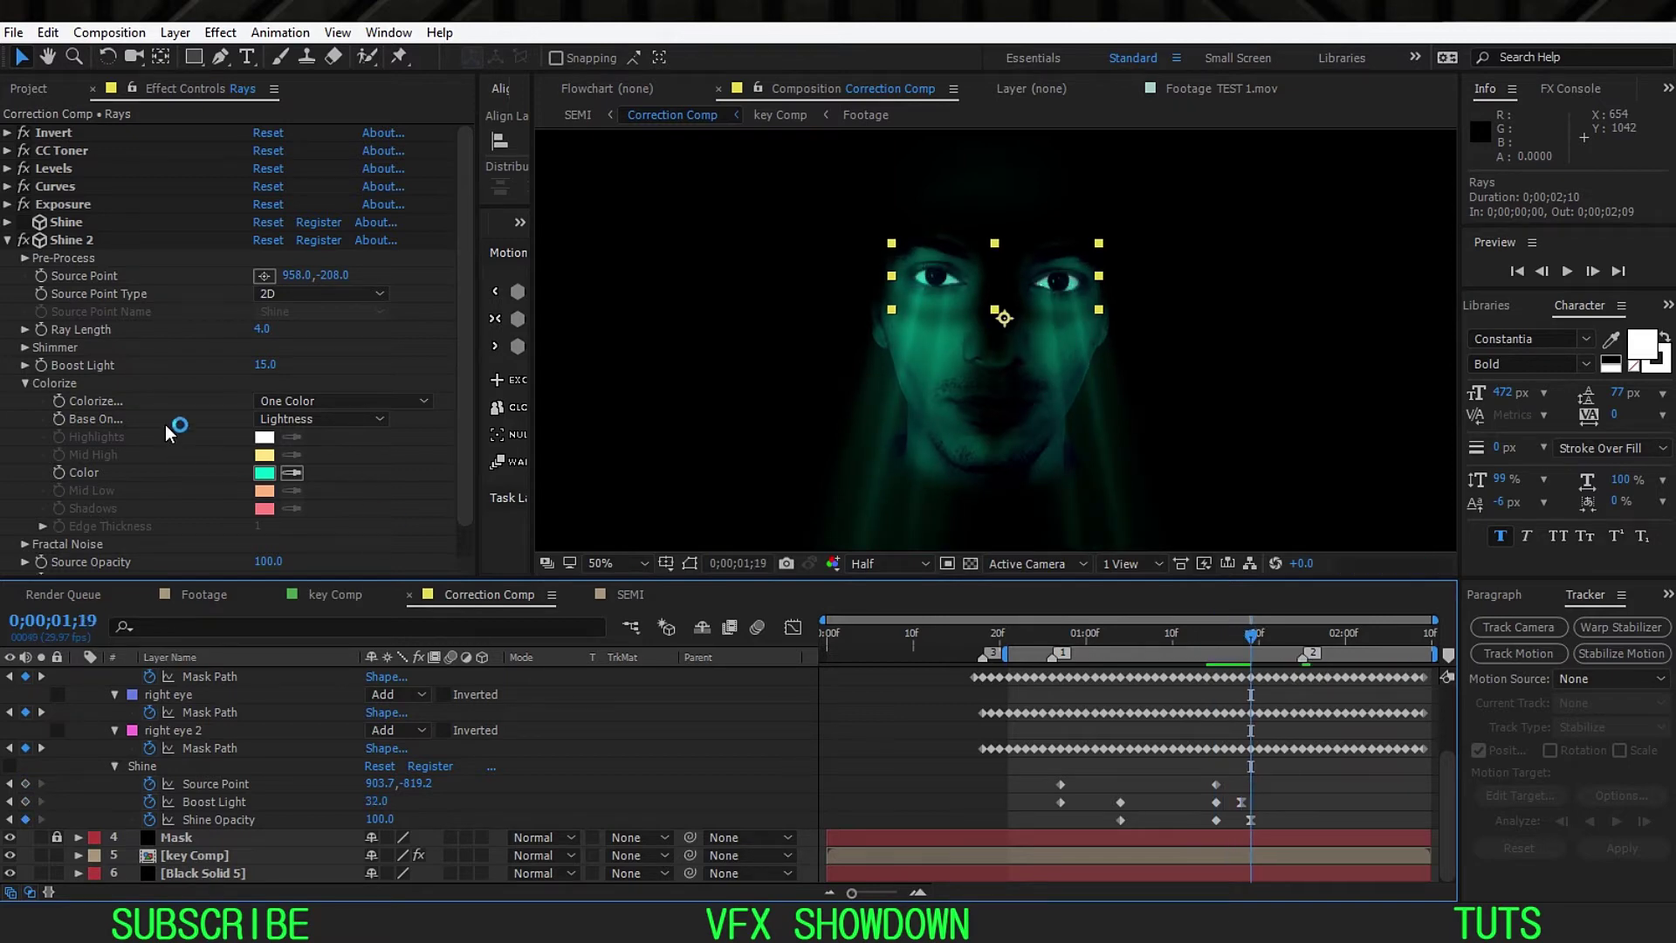
Step: Switch from the second Shine effect to the first and review its ray animation back to 0;00;01;04
left_click(25, 240)
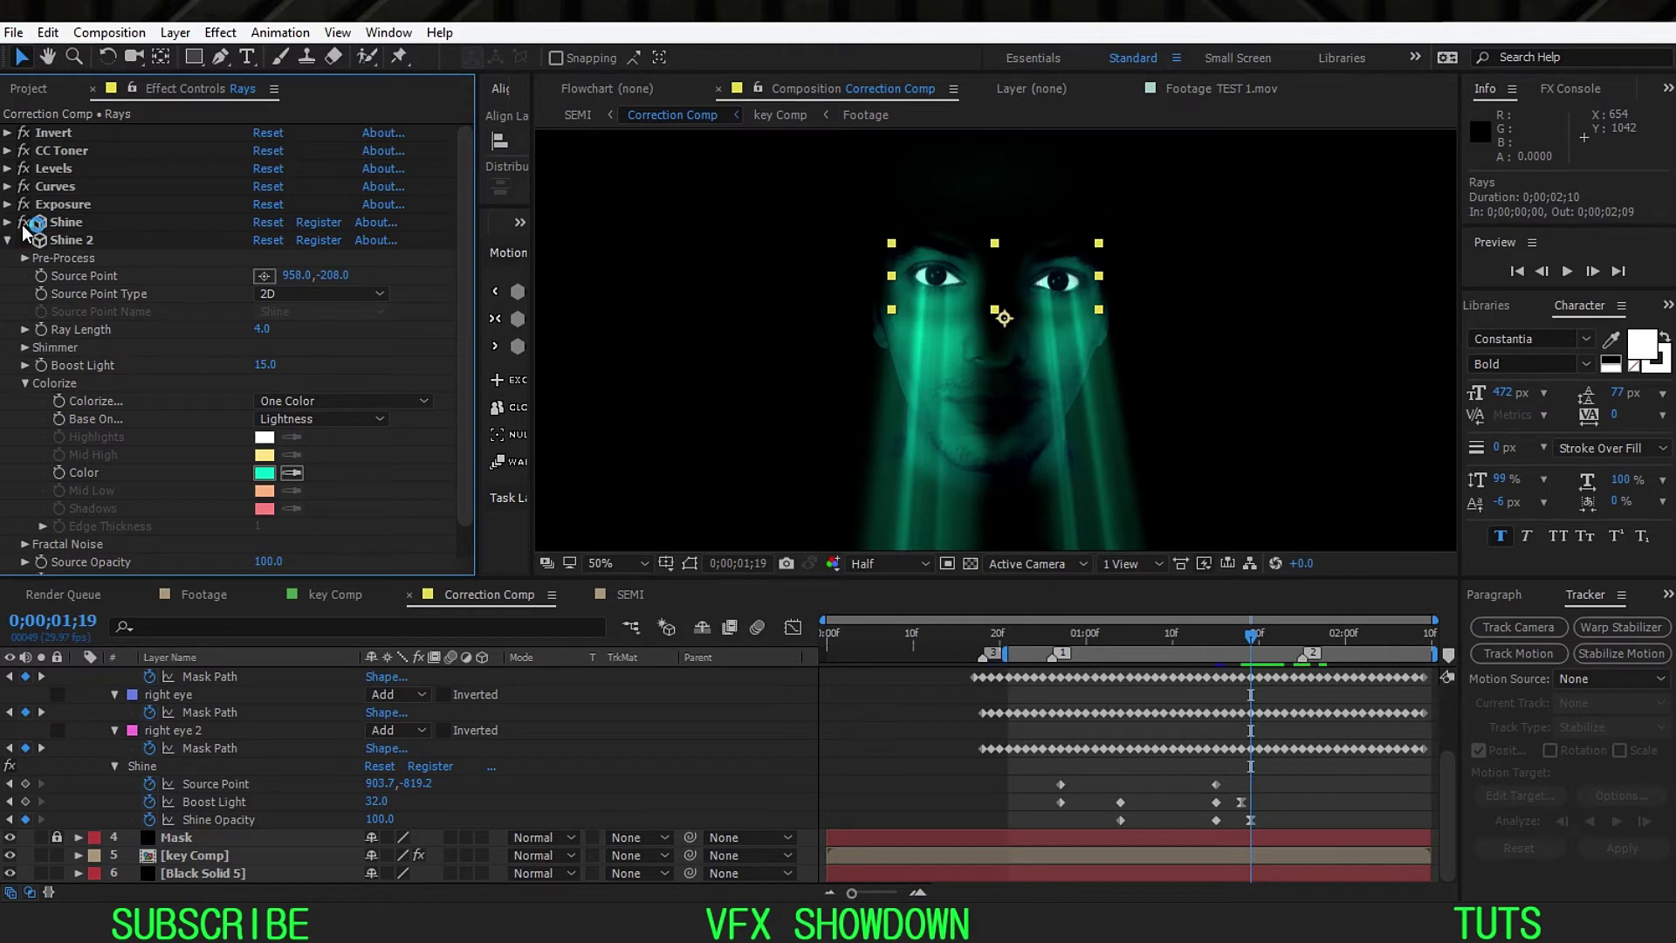
key("Page_Up")
key("Page_Up")
key("Page_Up")
key("Page_Up")
key("Page_Up")
key("Page_Up")
key("Page_Up")
key("Page_Up")
key("Page_Up")
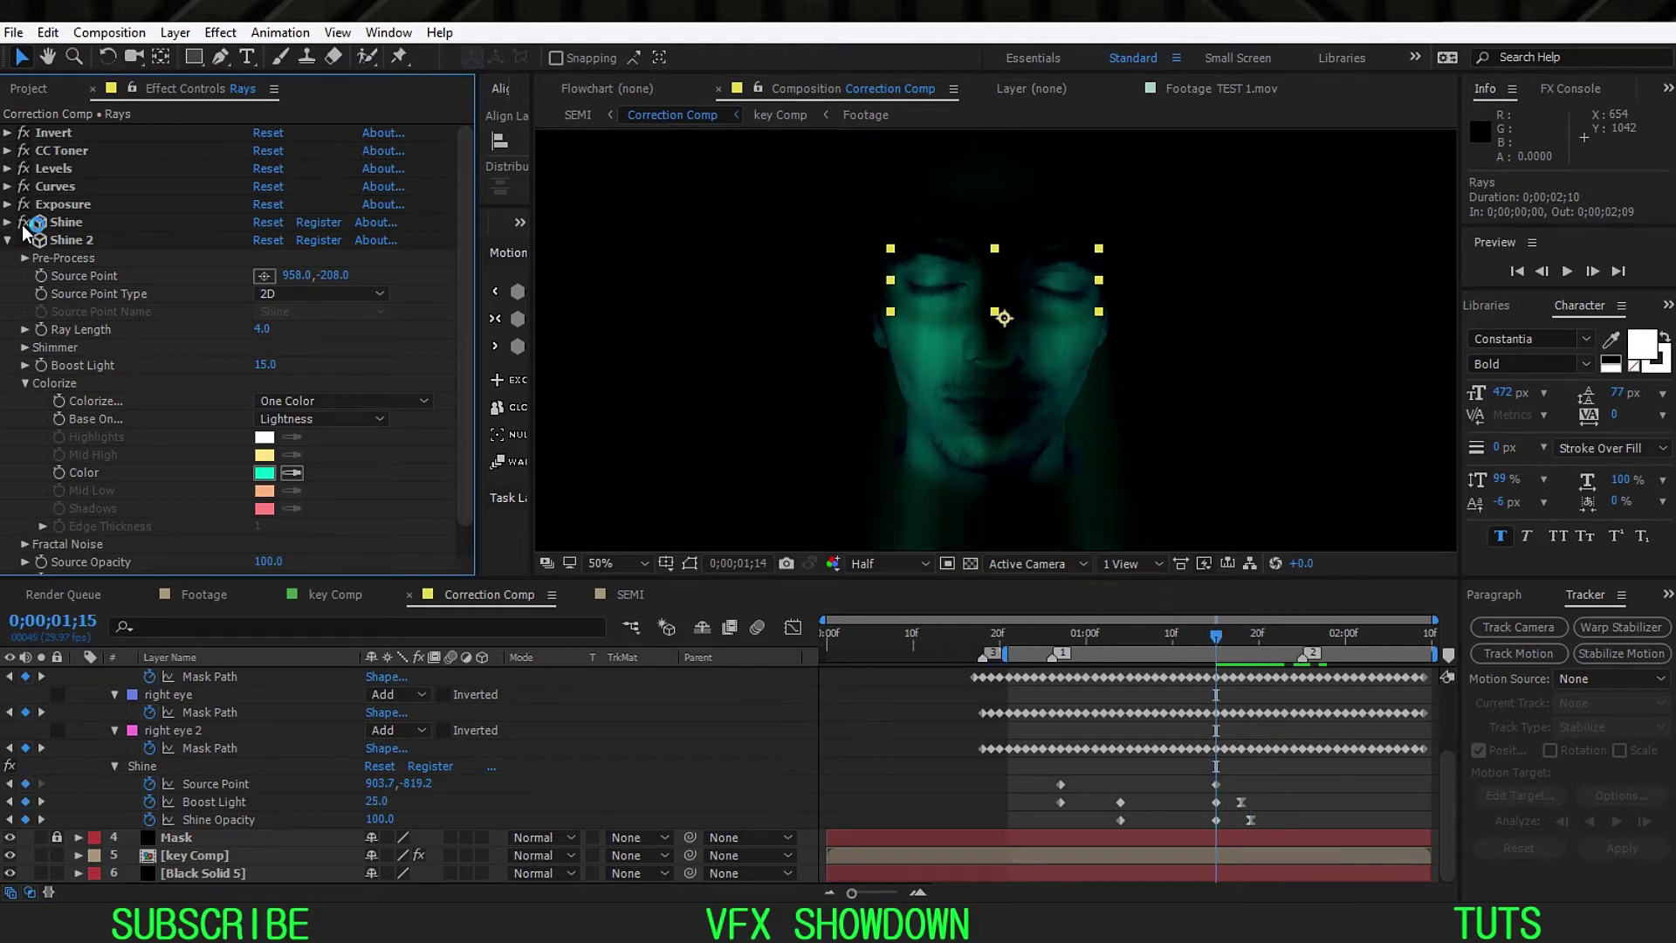
key("Page_Up")
key("Page_Up")
key("Page_Up")
key("Page_Up")
key("Page_Up")
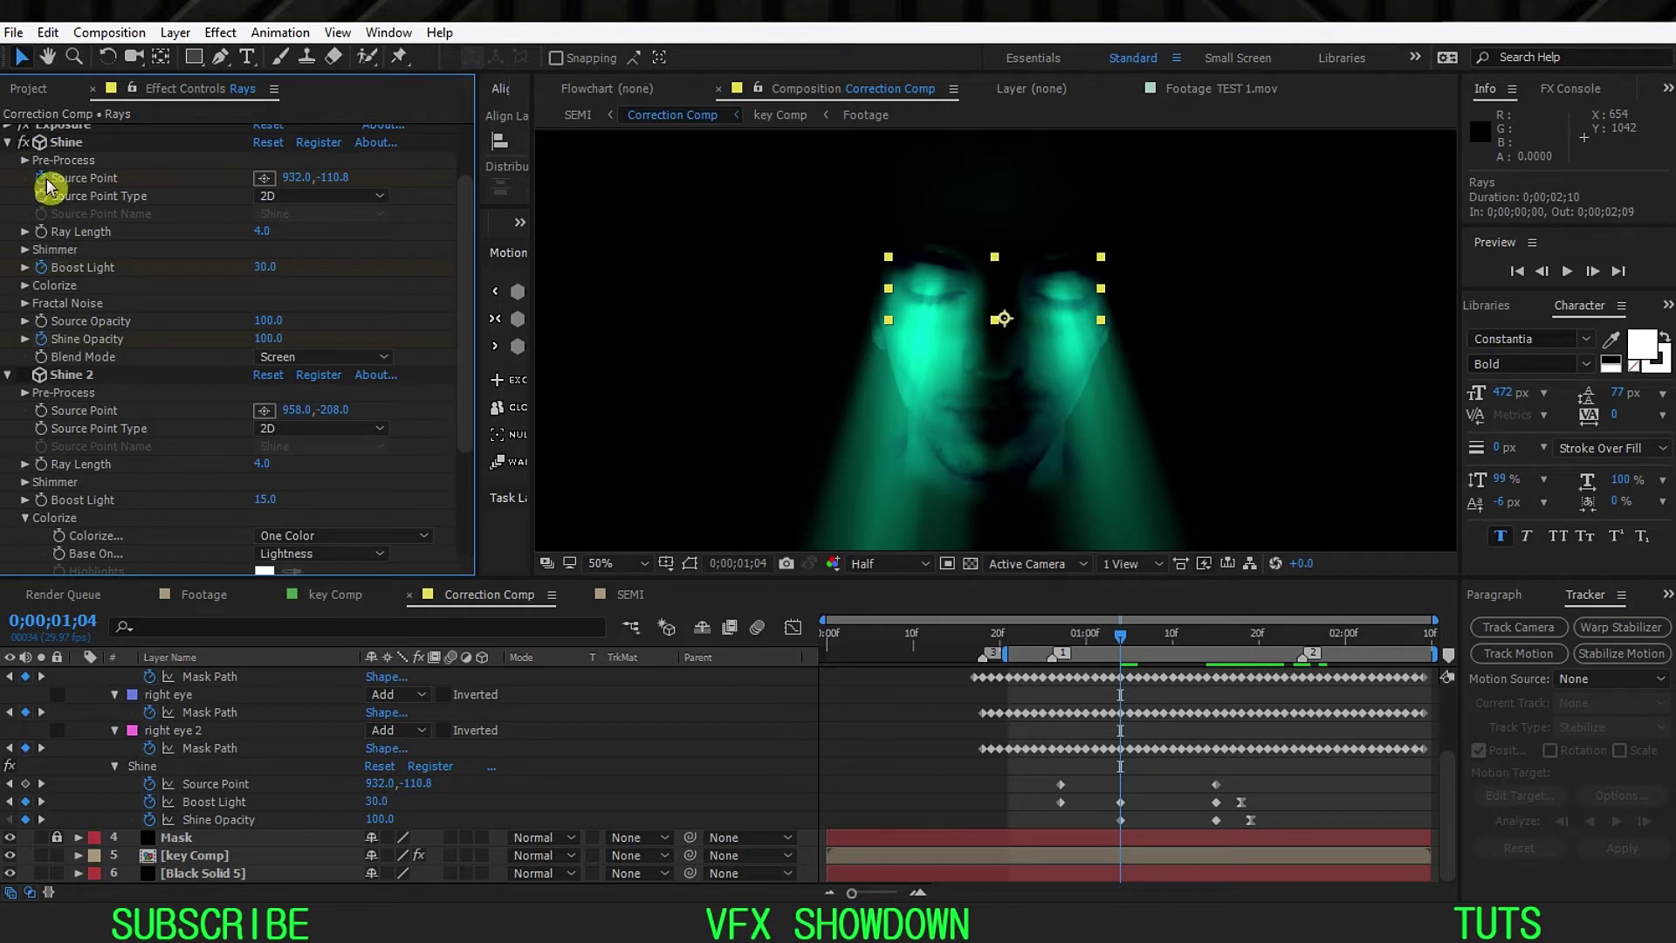
Step: Examine the first Shine effect's keyframed Source Point, Boost Light and Shine Opacity across the frames, ending at 0;00;01;15
scroll(200, 470, "down", 2)
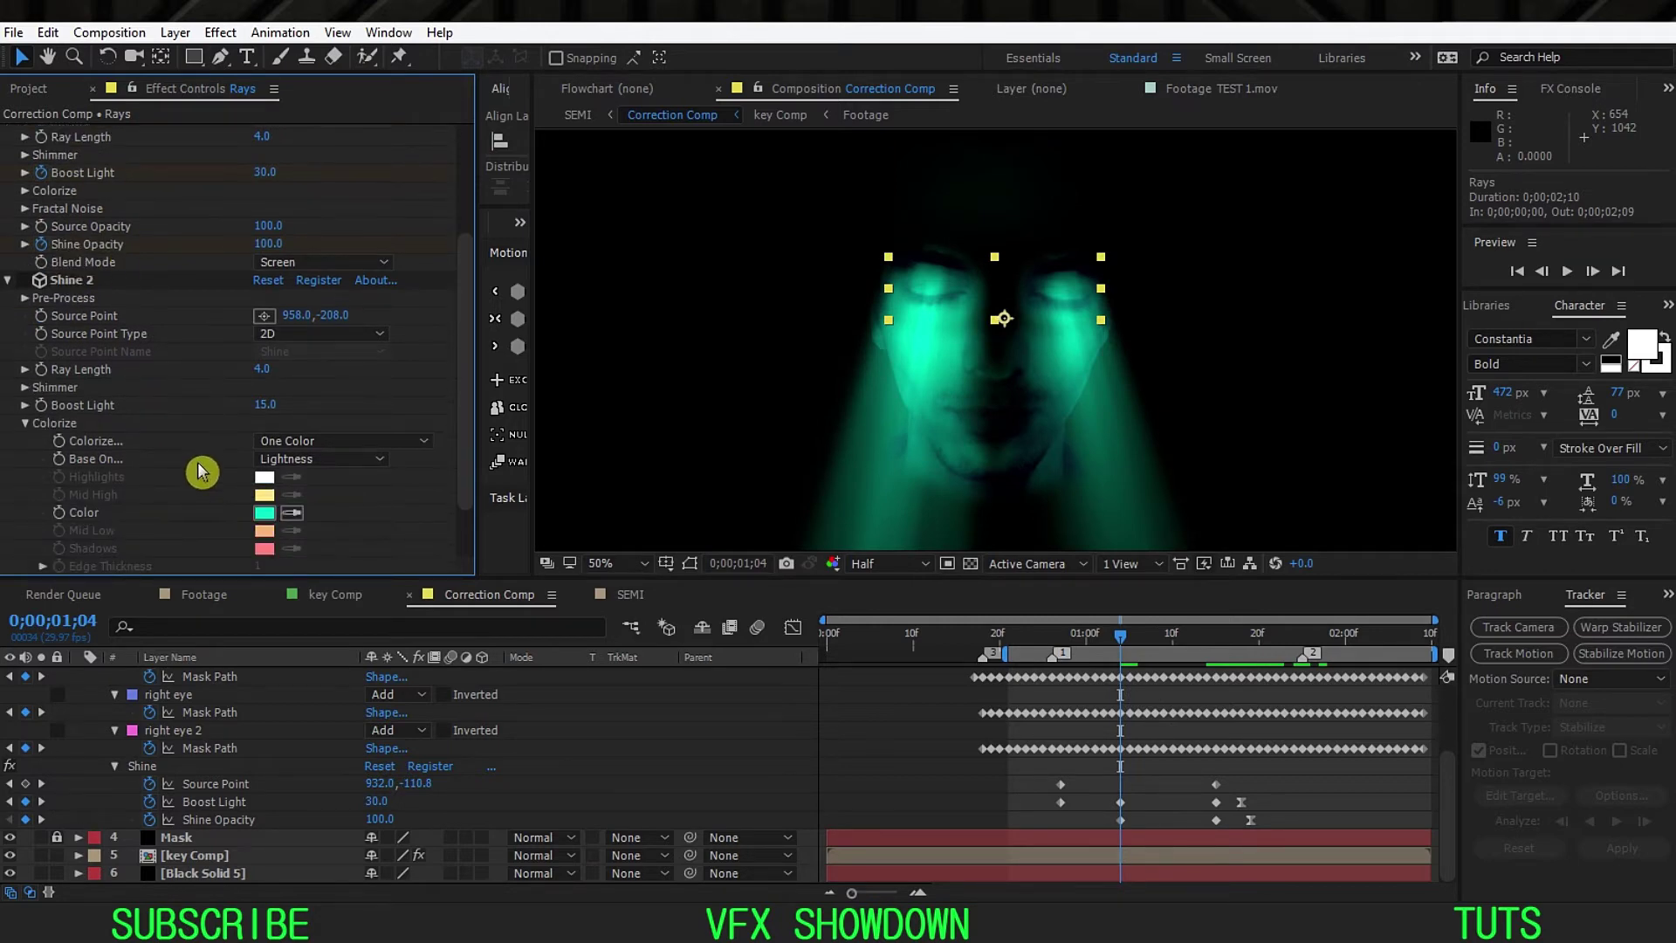
scroll(201, 472, "down", 2)
scroll(186, 452, "up", 4)
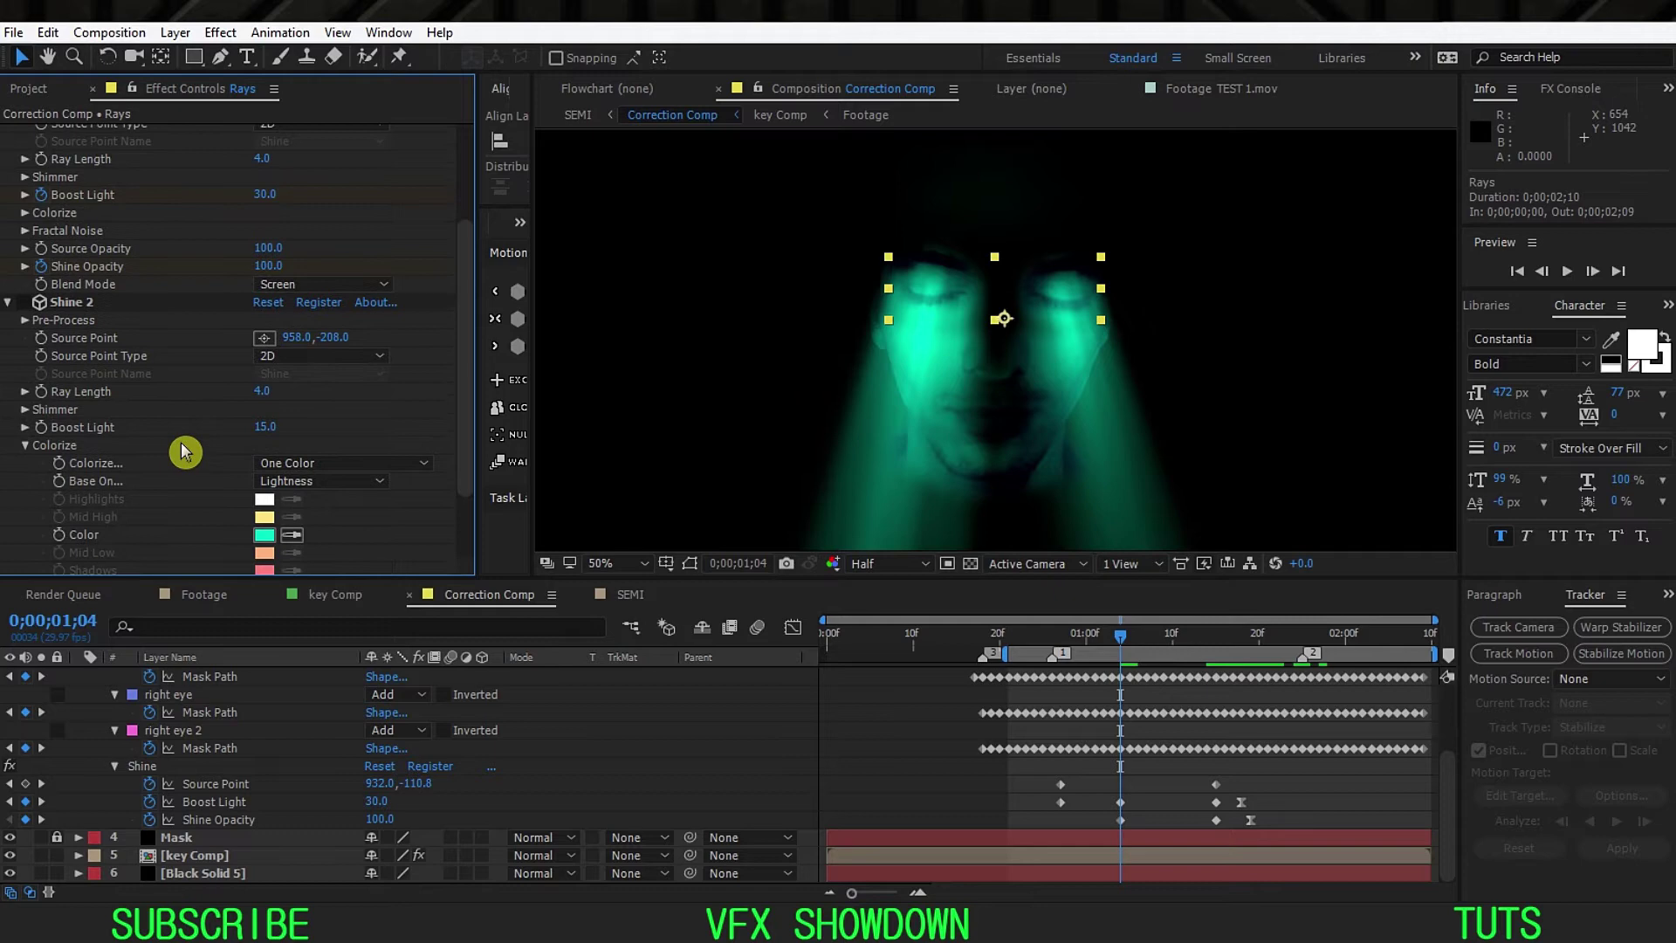
key("Page_Down")
key("Page_Down")
key("Page_Down")
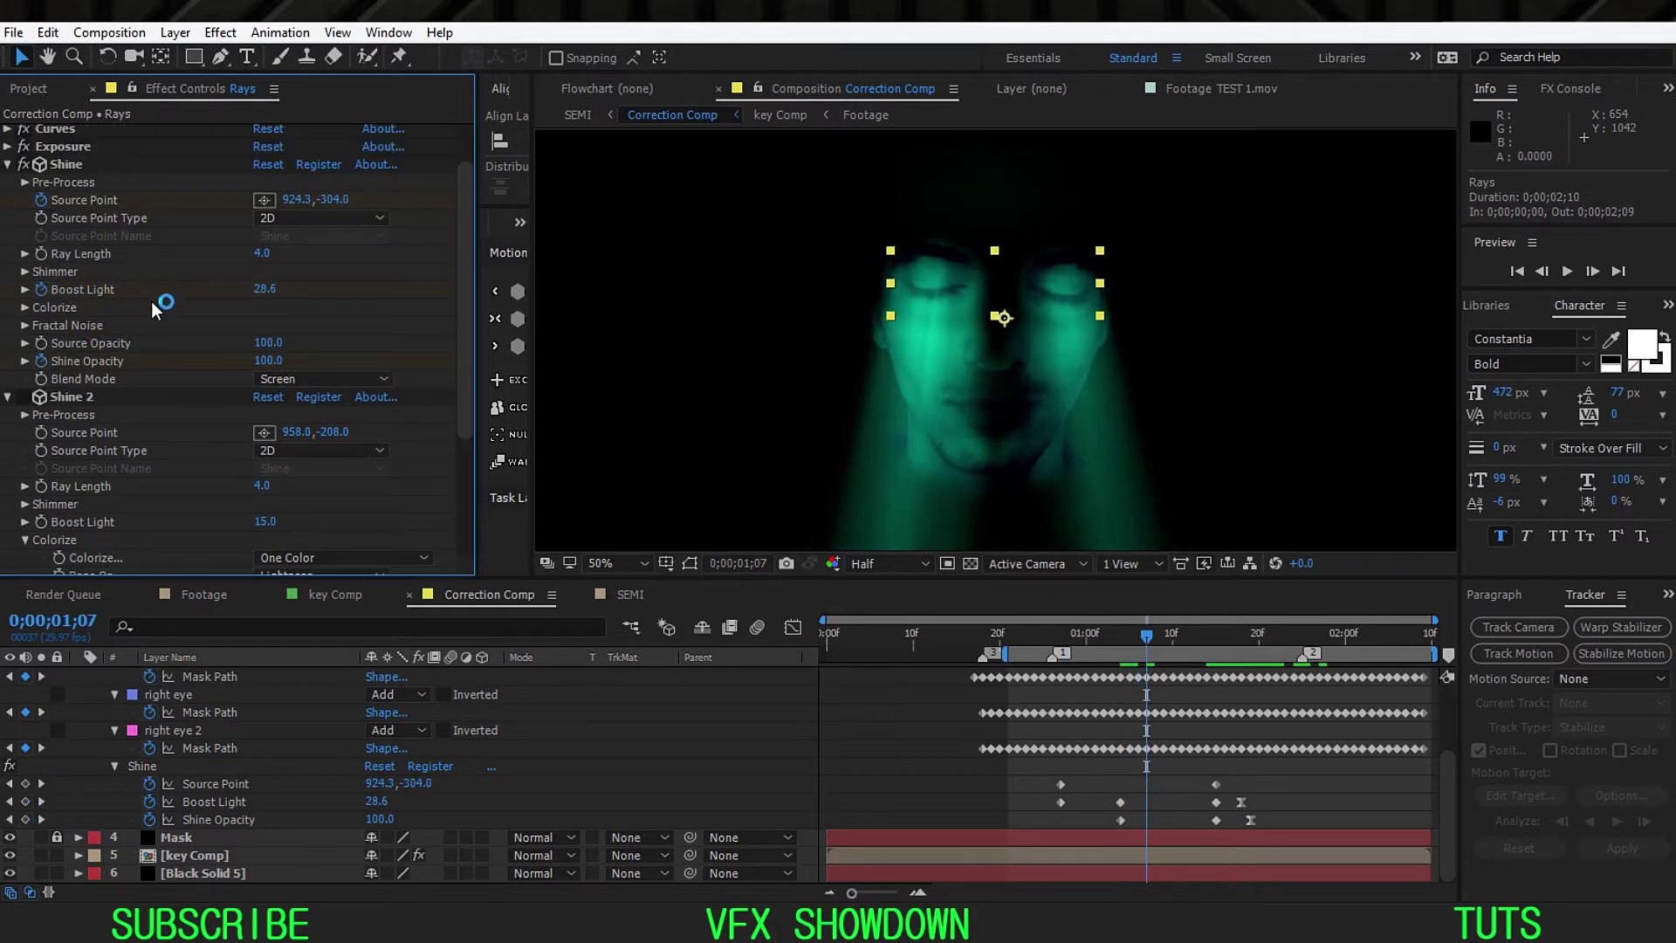
key("Page_Down")
key("Page_Down")
key("Page_Down")
key("Page_Down")
key("Page_Down")
key("Page_Down")
key("Page_Down")
key("Page_Down")
key("Page_Down")
key("Page_Down")
key("Page_Down")
key("Page_Down")
key("Page_Down")
key("Page_Down")
key("Page_Up")
key("Page_Up")
key("Page_Up")
key("Page_Up")
key("Page_Up")
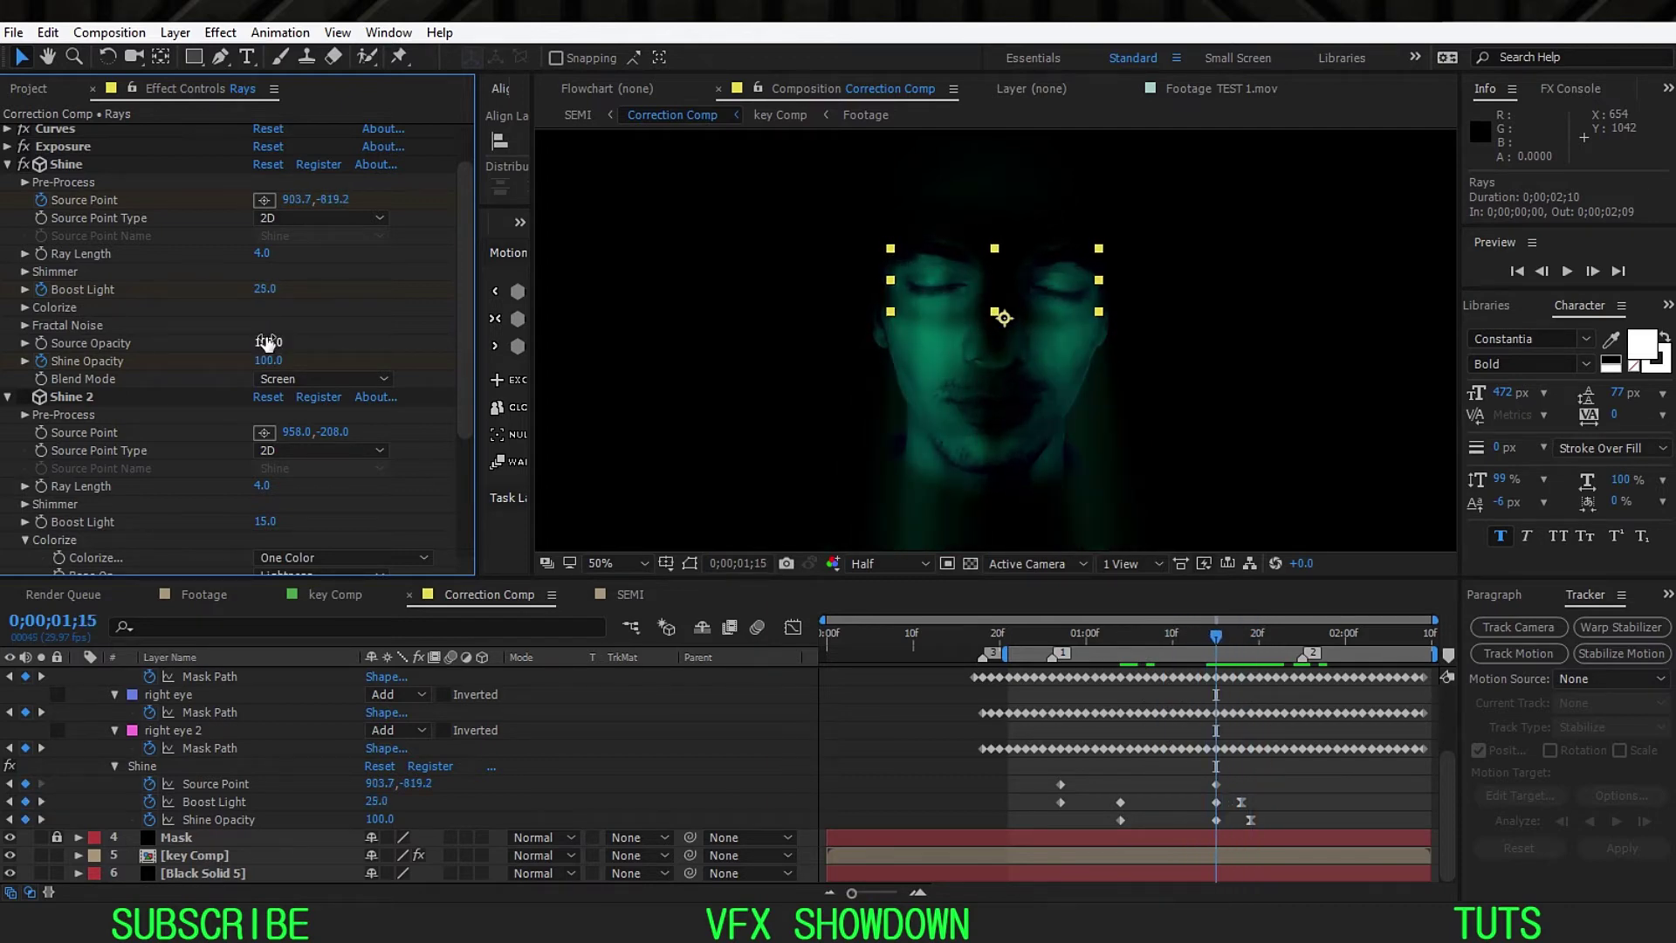
Step: Collapse and disable the first Shine effect, and re-enable the second Shine effect
scroll(66, 260, "up", 2)
left_click(7, 222)
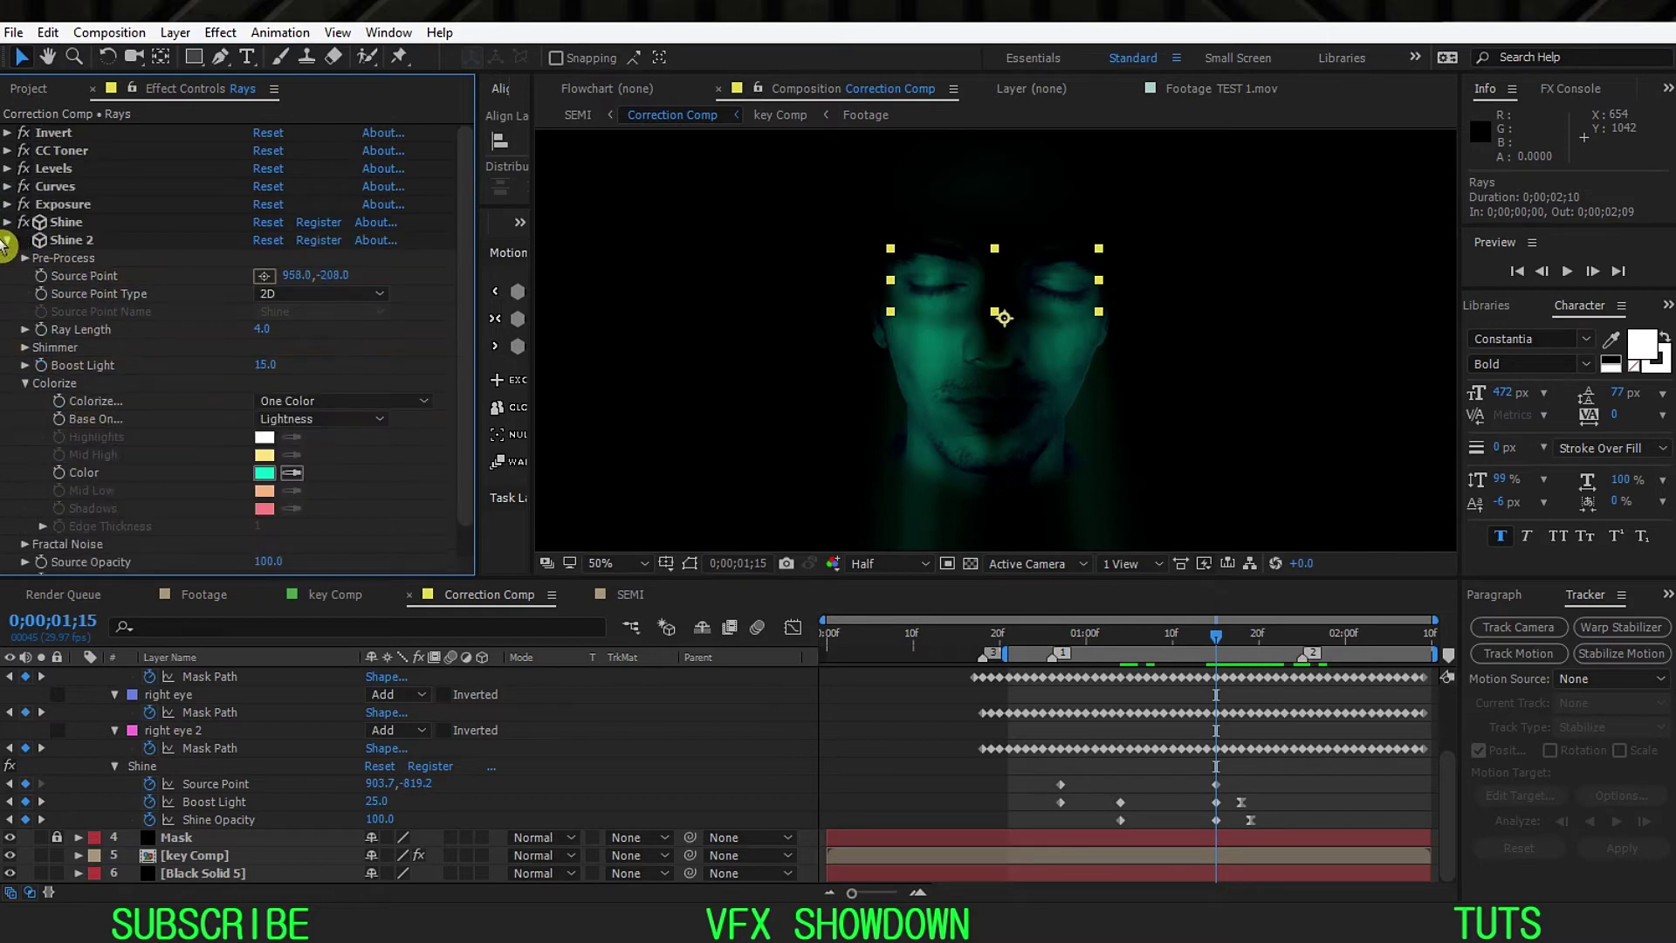
left_click(33, 222)
left_click(29, 244)
left_click(29, 245)
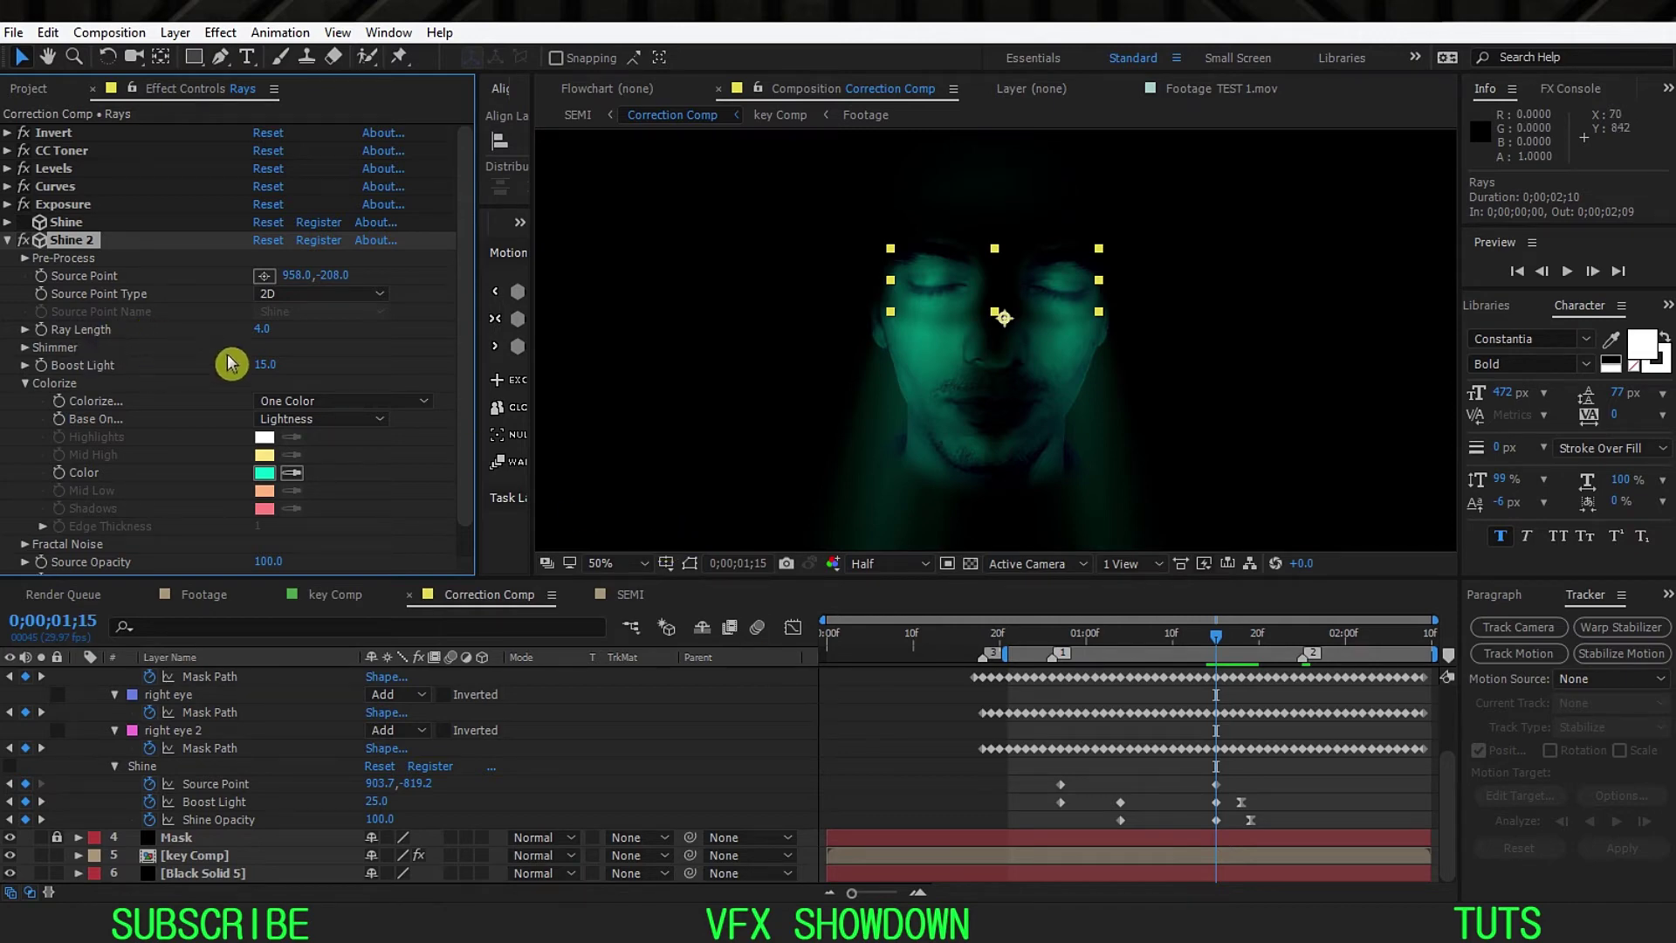
Step: Animate the second Shine effect from 0;00;01;15 to 0;00;01;20, raising Boost Light to 20 and Ray Length to 5
left_click(41, 330)
left_click(41, 364)
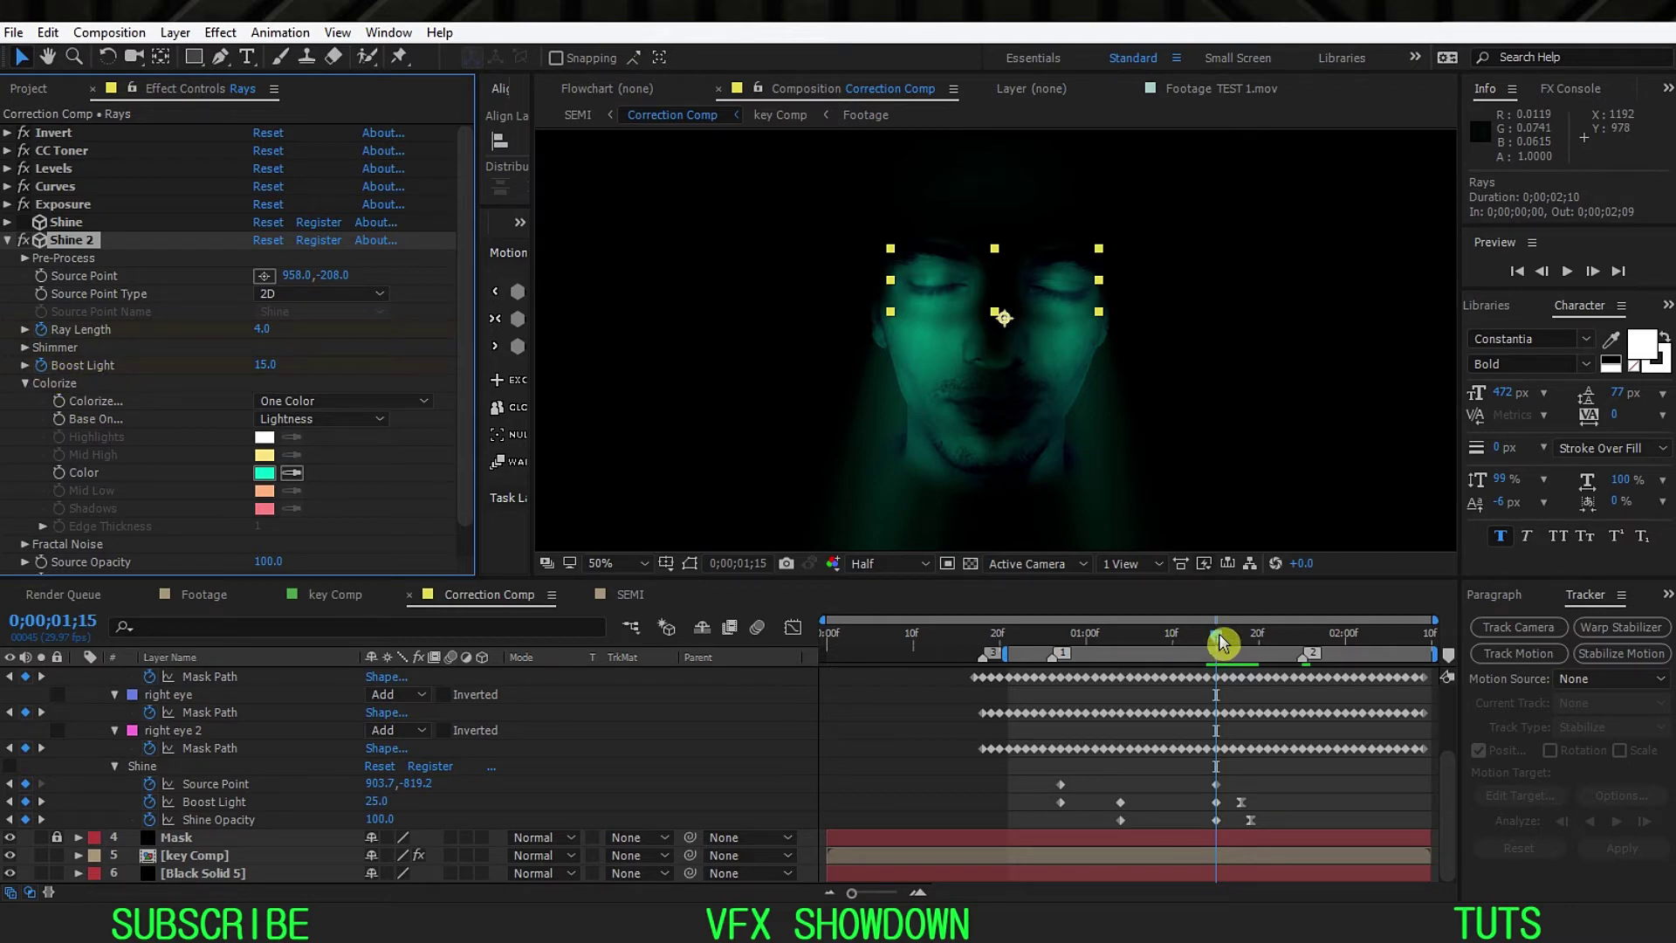
key("Page_Down")
key("Page_Down")
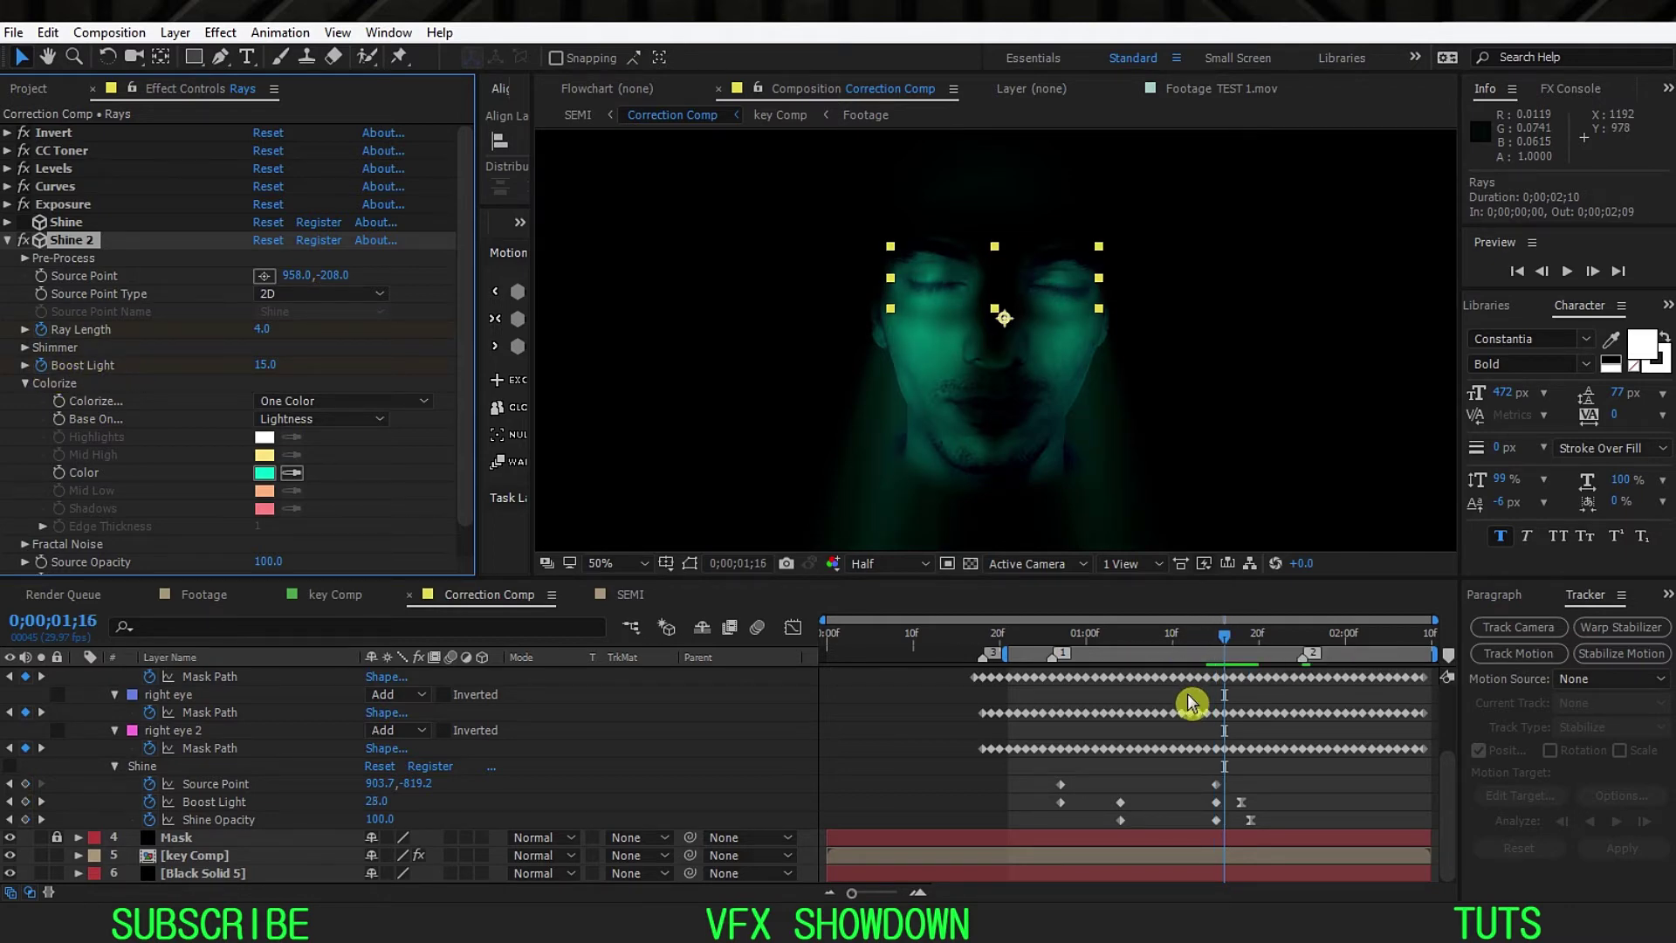
key("Page_Down")
key("Page_Down")
key("Page_Down")
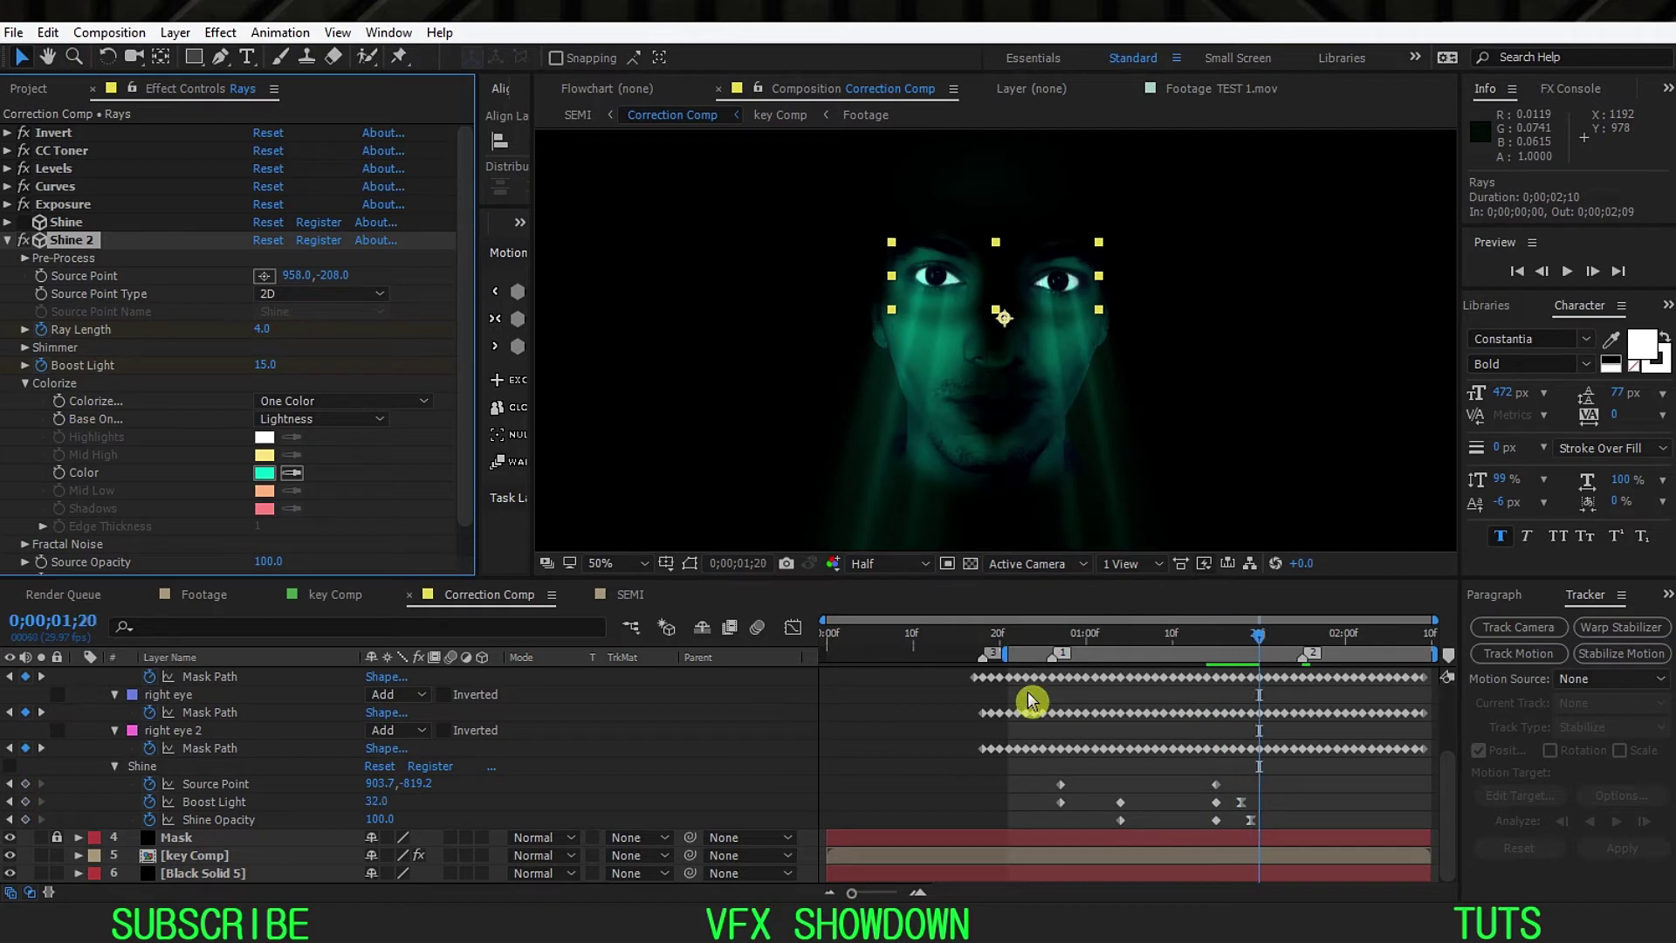
left_click(270, 366)
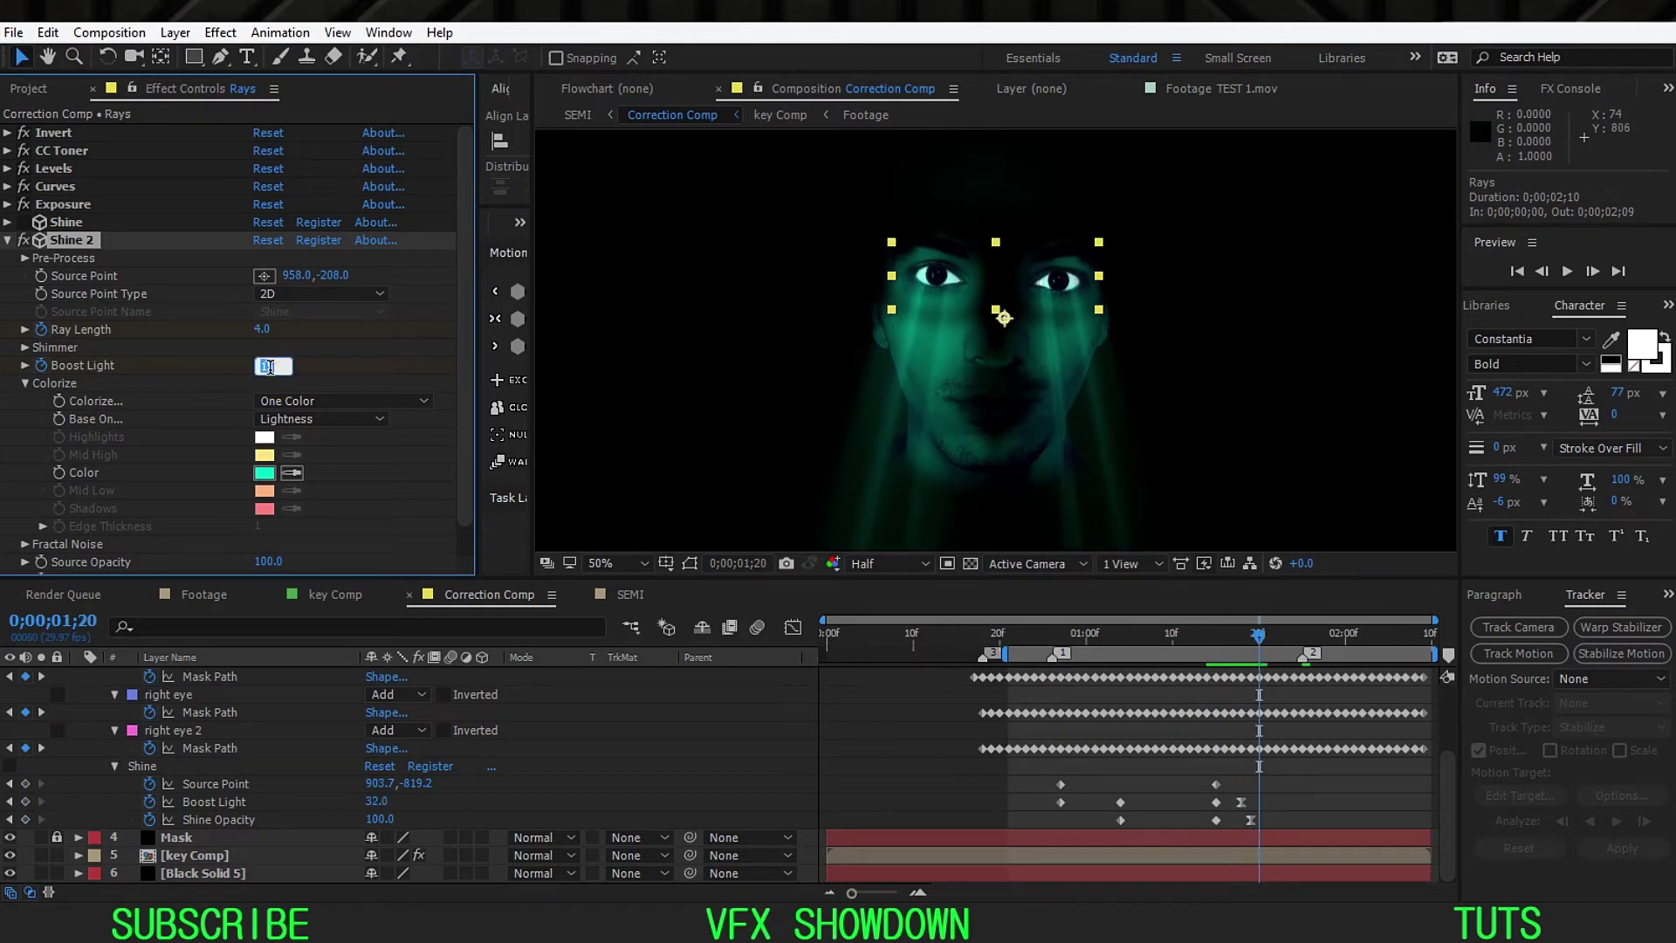
key("Return")
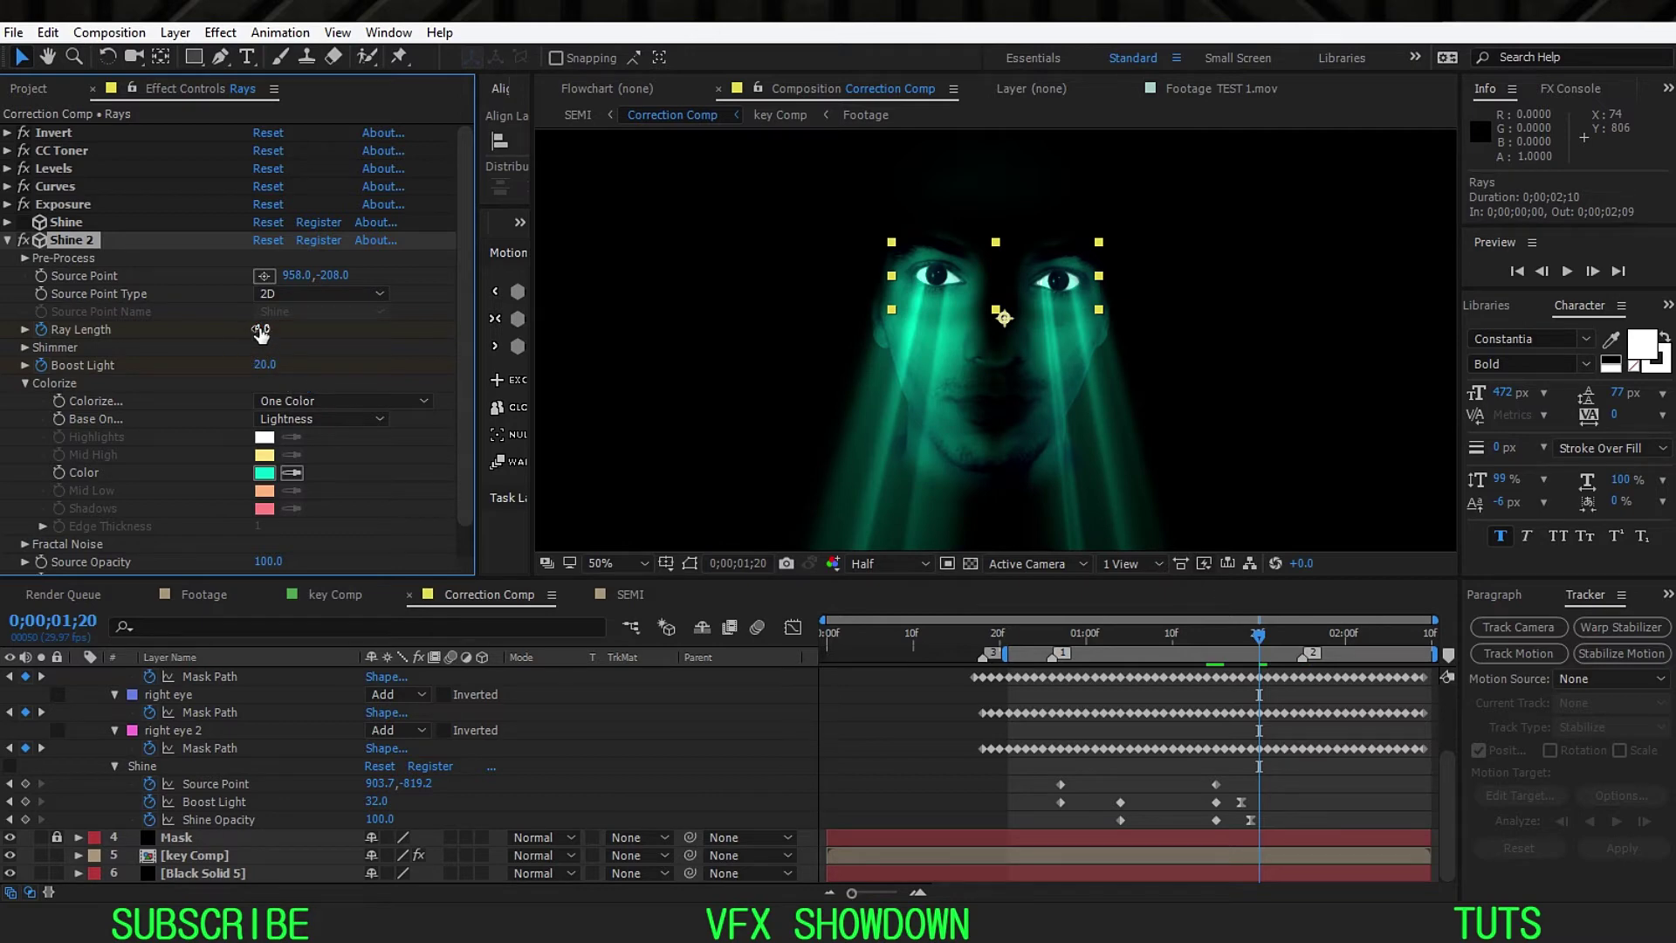
key("Return")
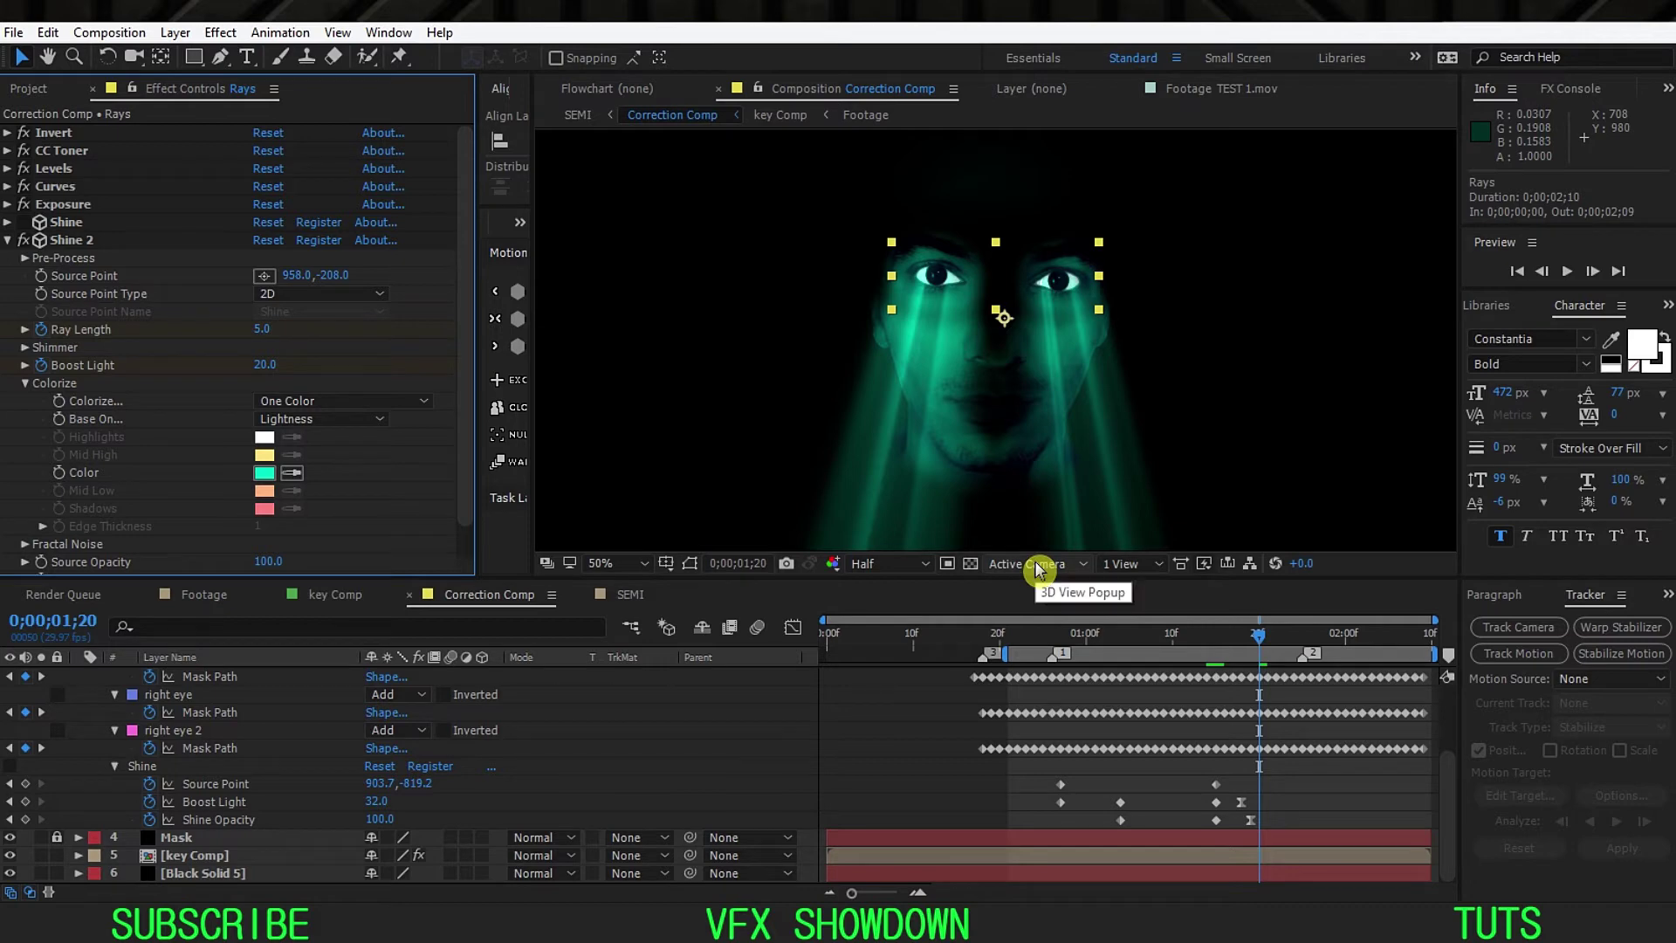
Step: Preview the second Shine effect's Ray Length and Boost Light animation from 0;00;00;22
key("Page_Up")
key("Page_Up")
key("Page_Up")
key("Page_Up")
key("Page_Up")
key("Page_Up")
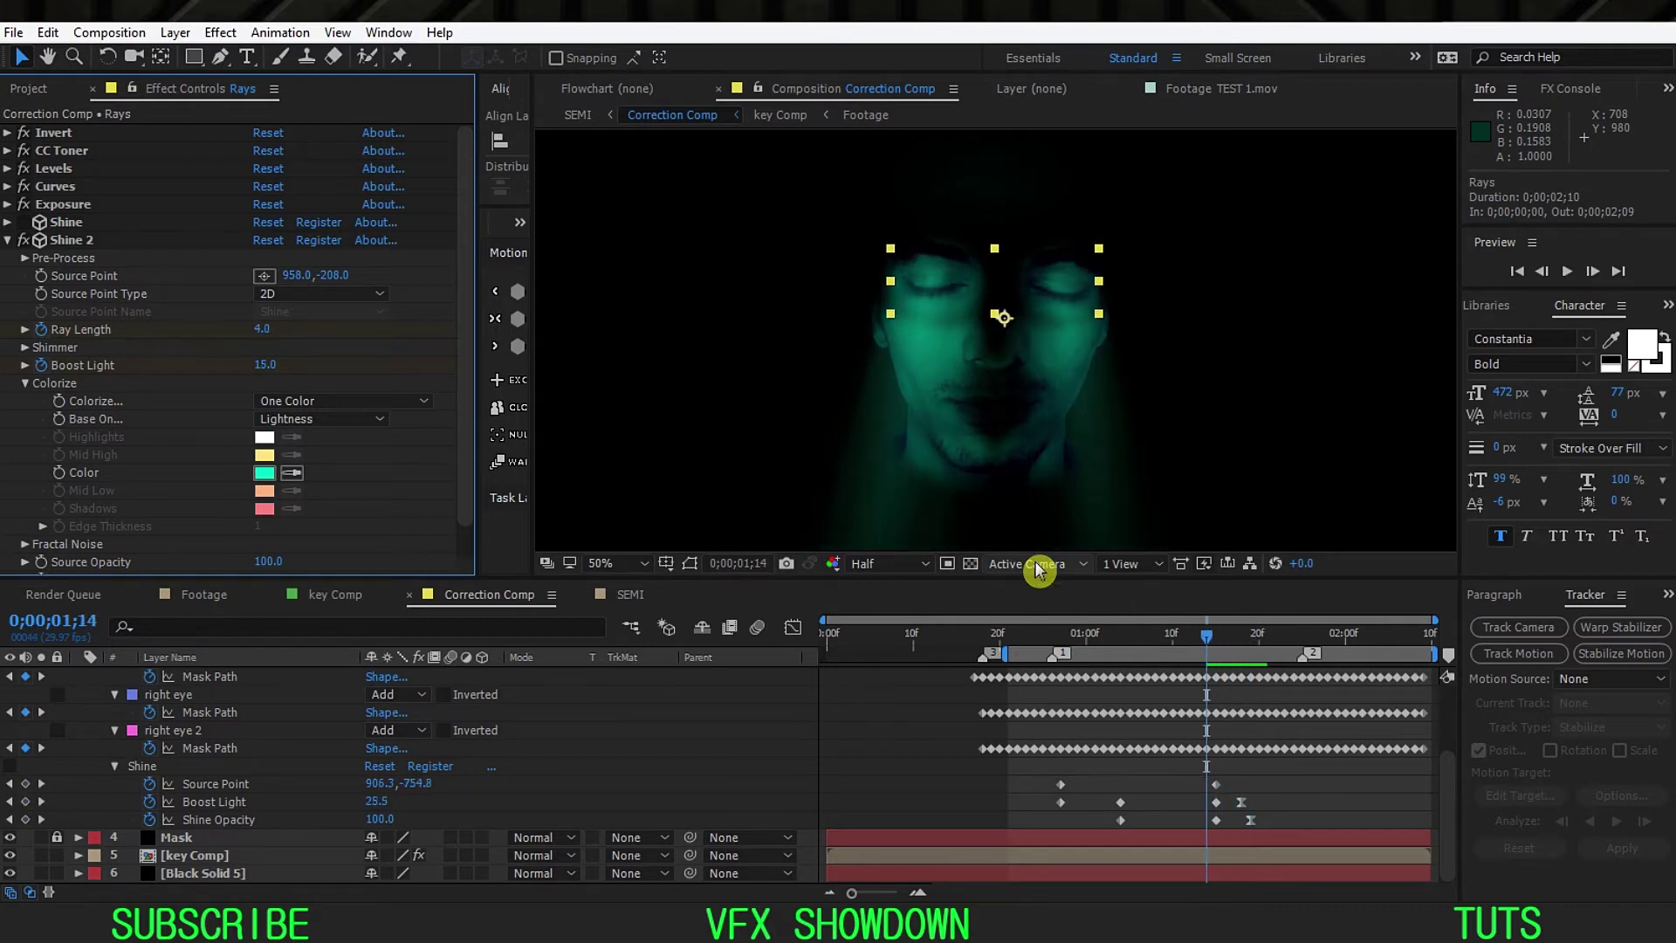
left_click(1010, 646)
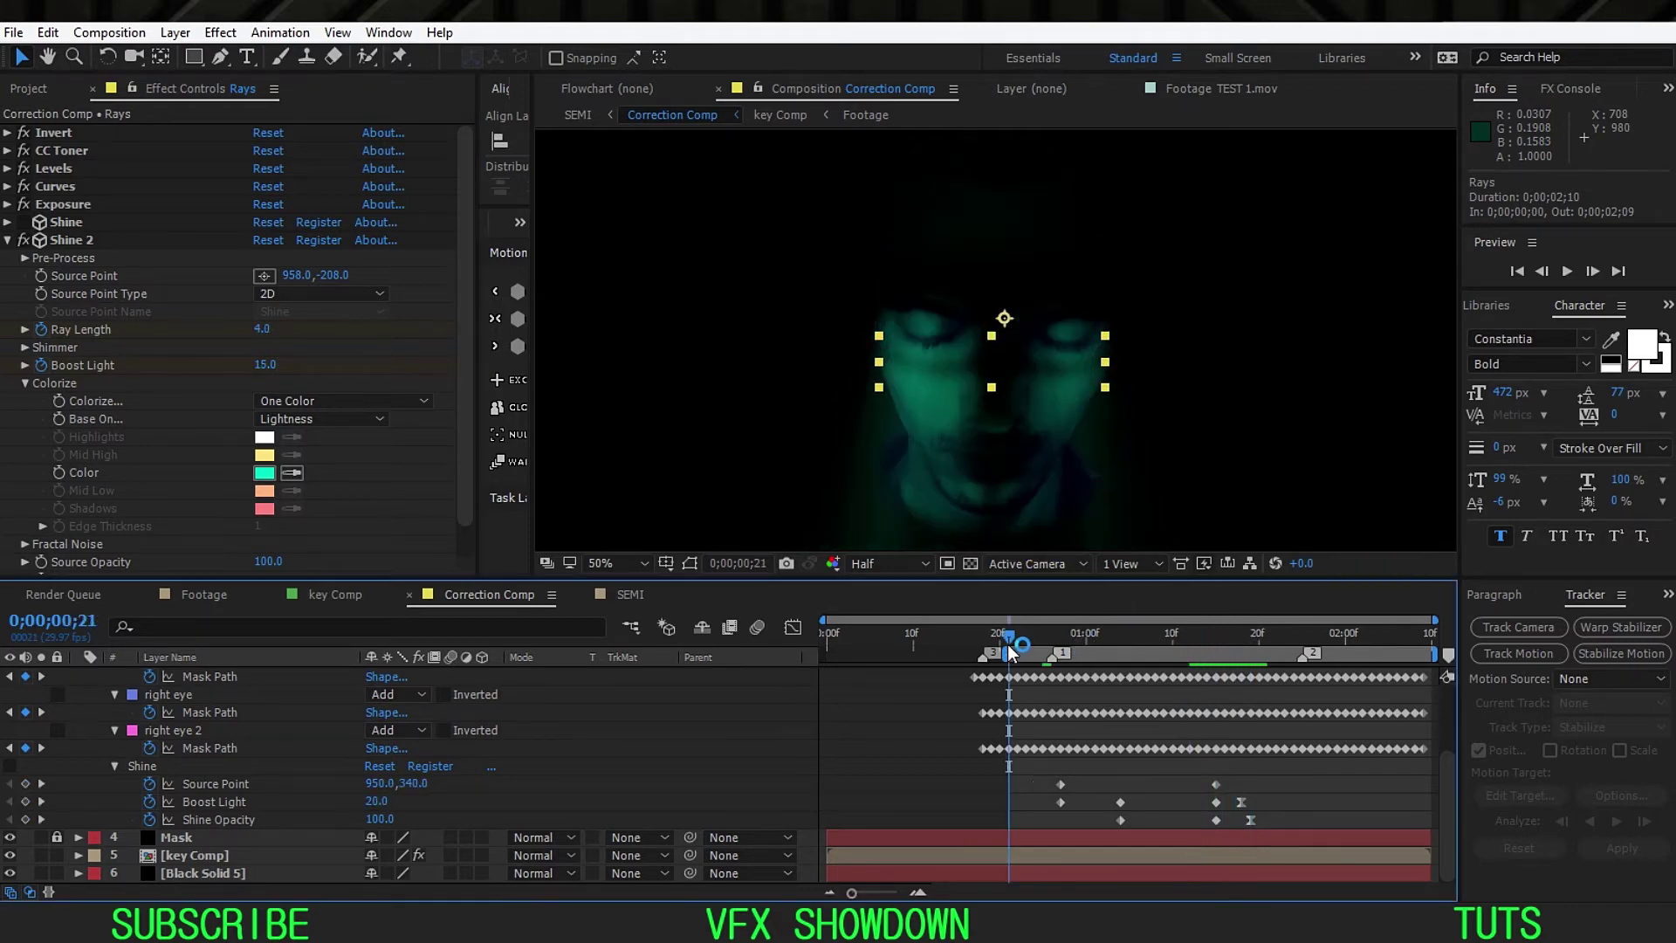
mouse_move(1010, 650)
left_mouse_down()
mouse_move(1043, 653)
mouse_move(1017, 657)
left_mouse_up()
key("space")
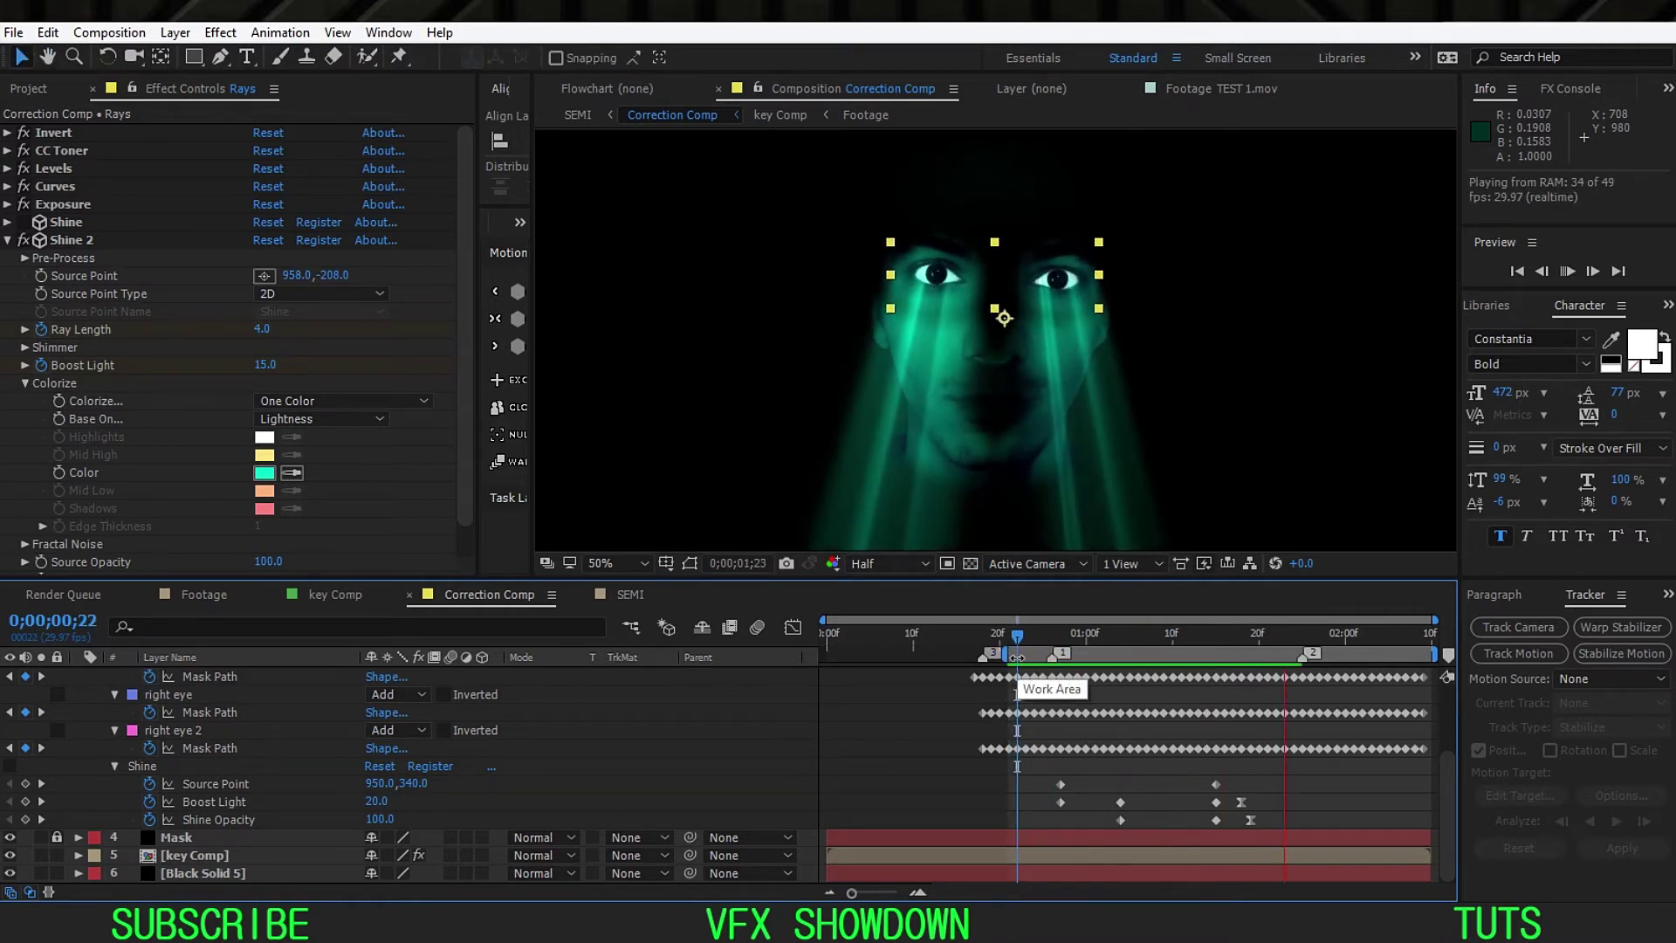
Step: Preview the composition from 0;00;00;21 with both Shine effects enabled
left_click(1129, 647)
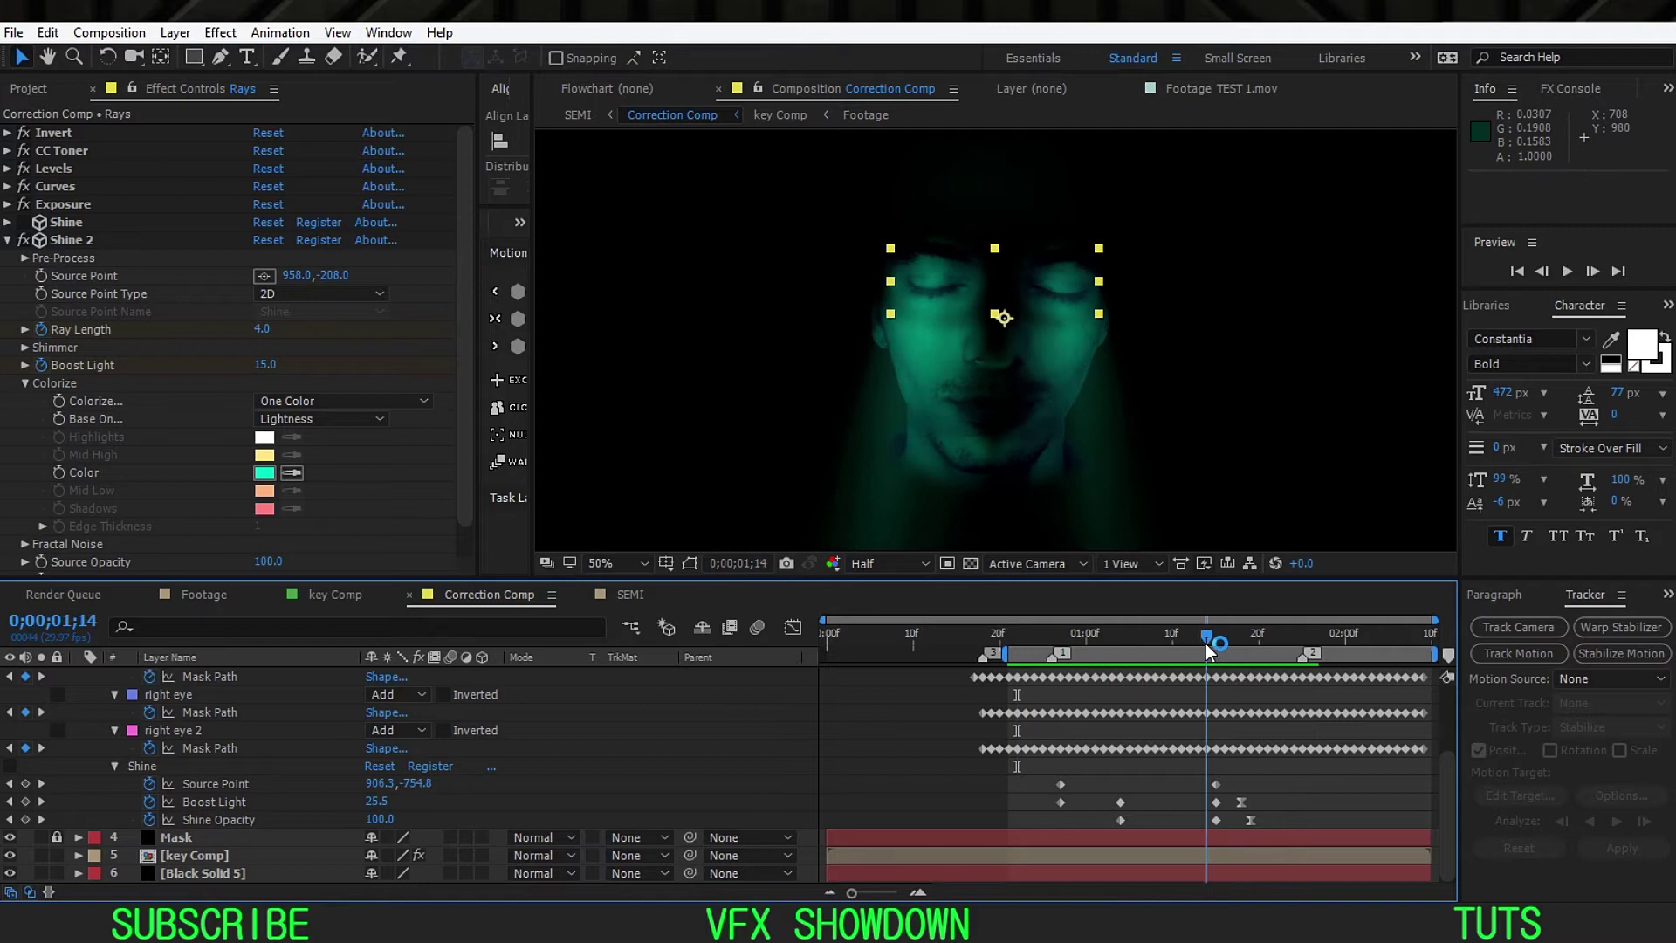
left_click_drag(1128, 655, 1022, 677)
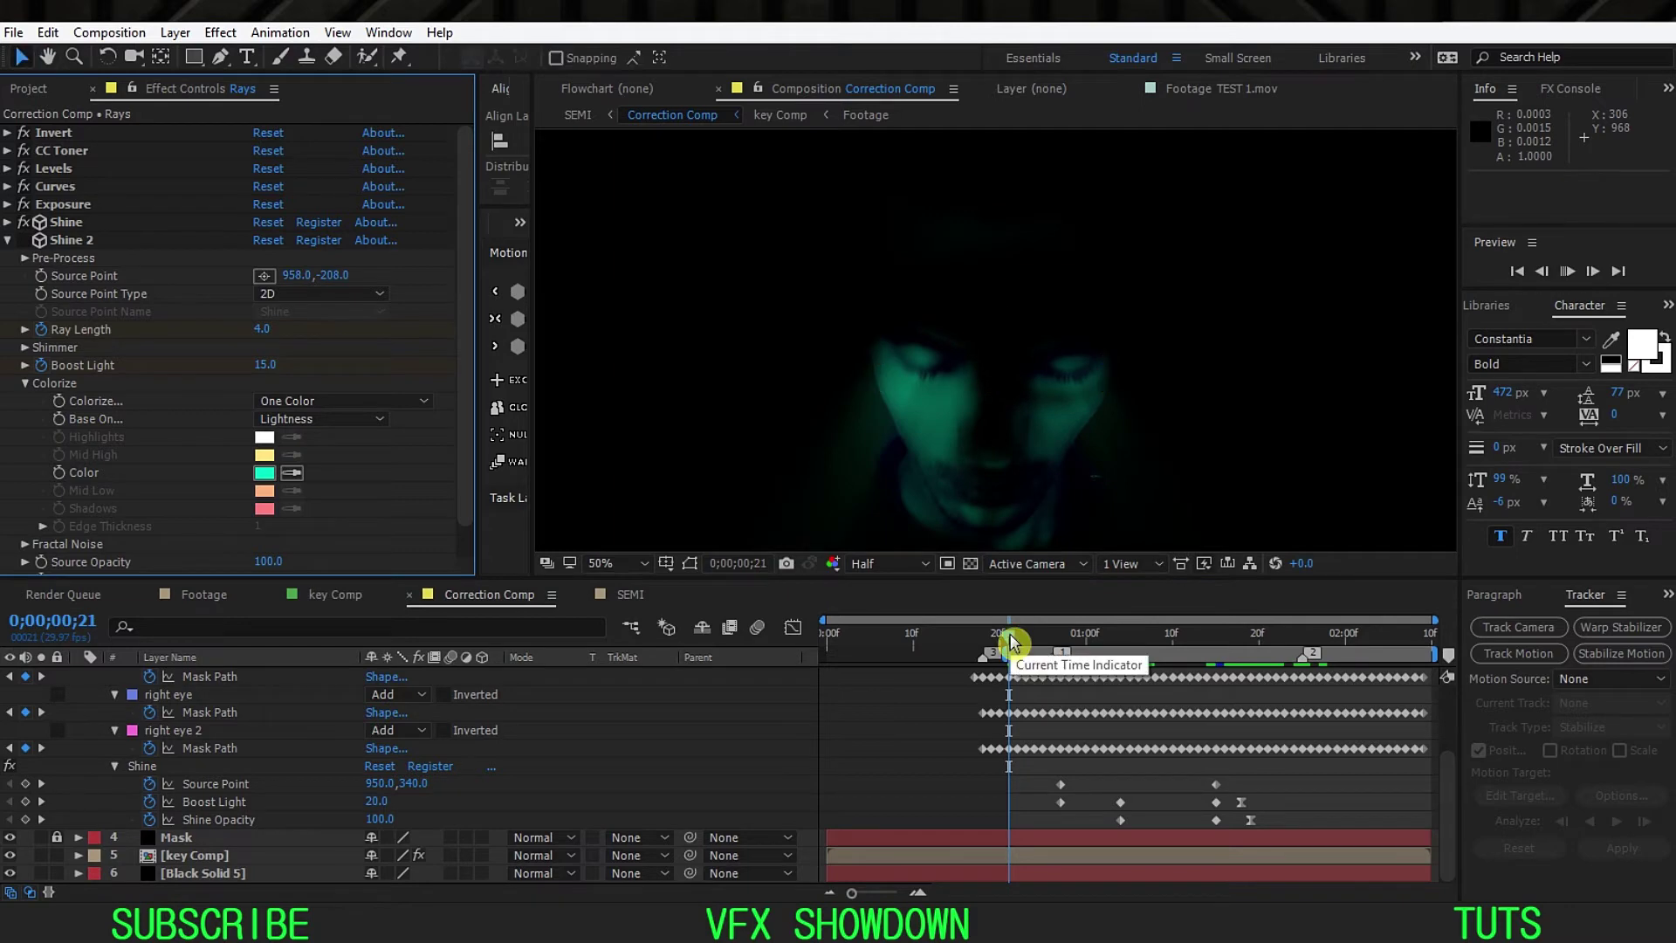
key("space")
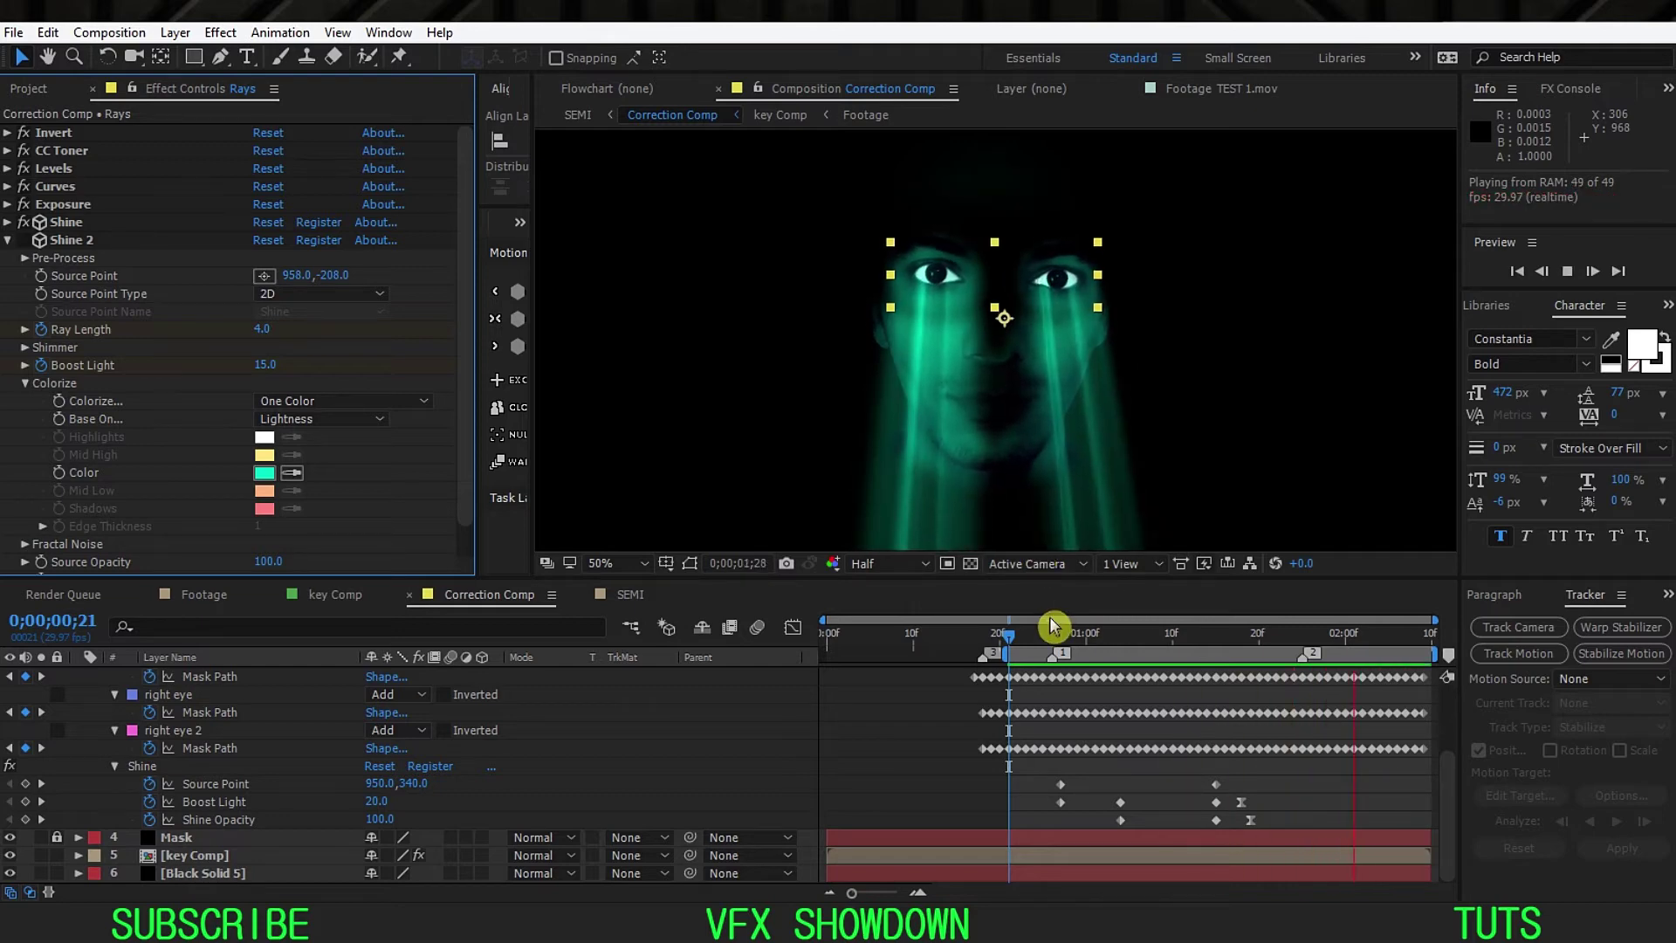
key("space")
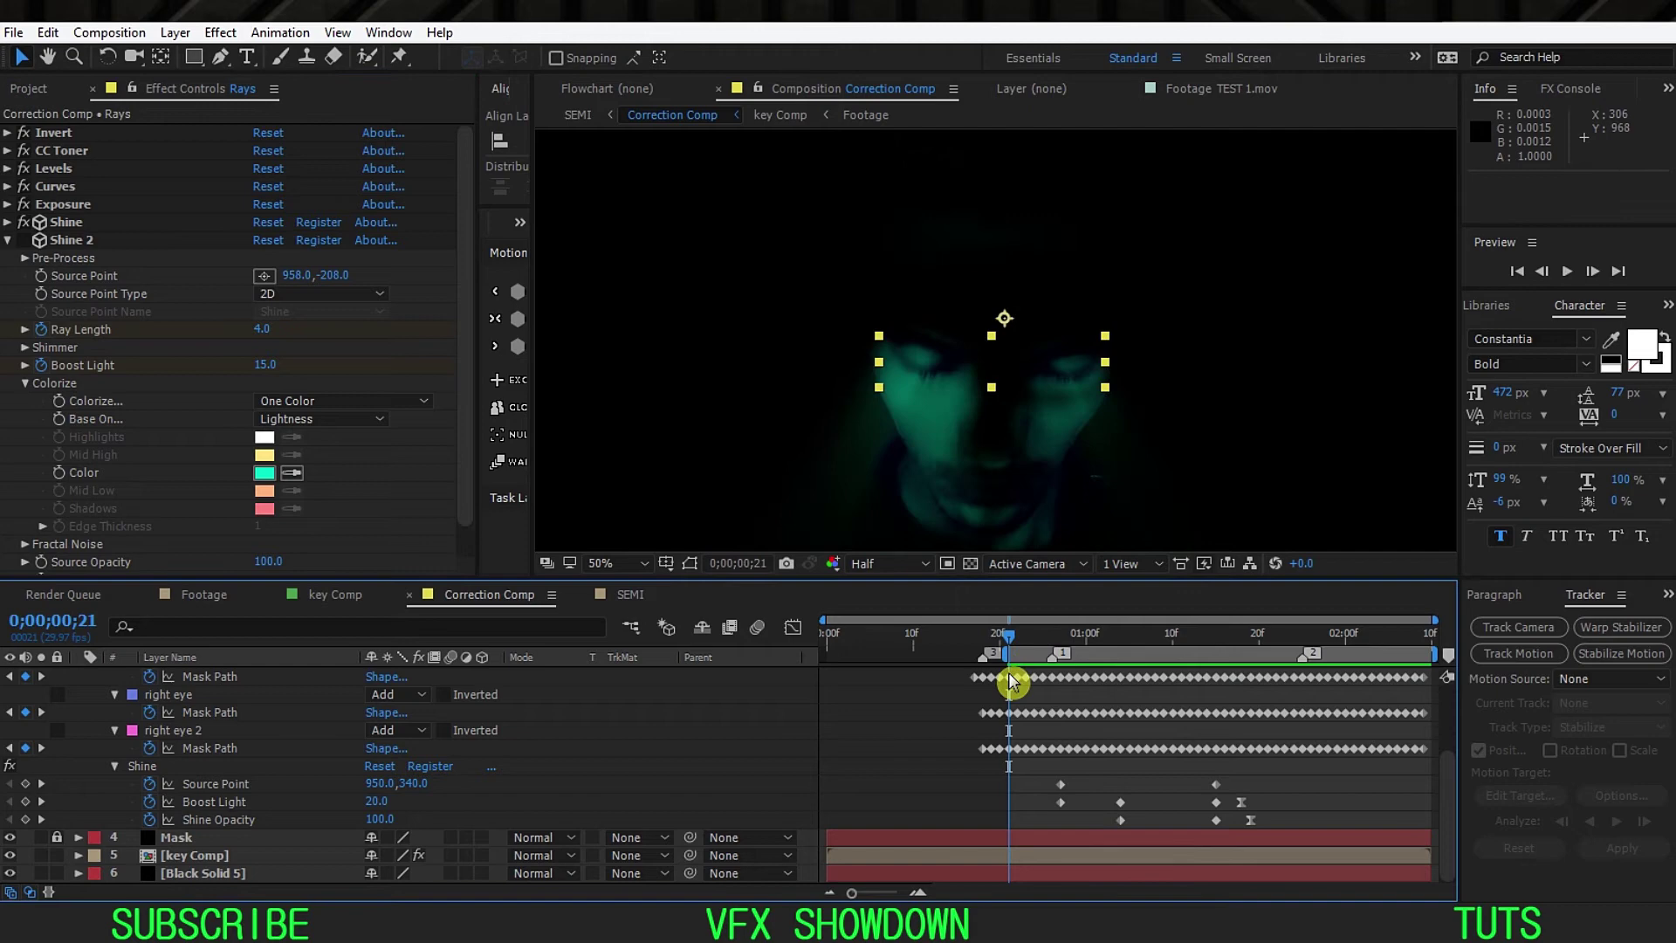
Step: With the first Shine effect disabled, keyframe the second Shine effect's Source Point between the eyes at about 948, 516 at 0;00;00;21
left_click(24, 222)
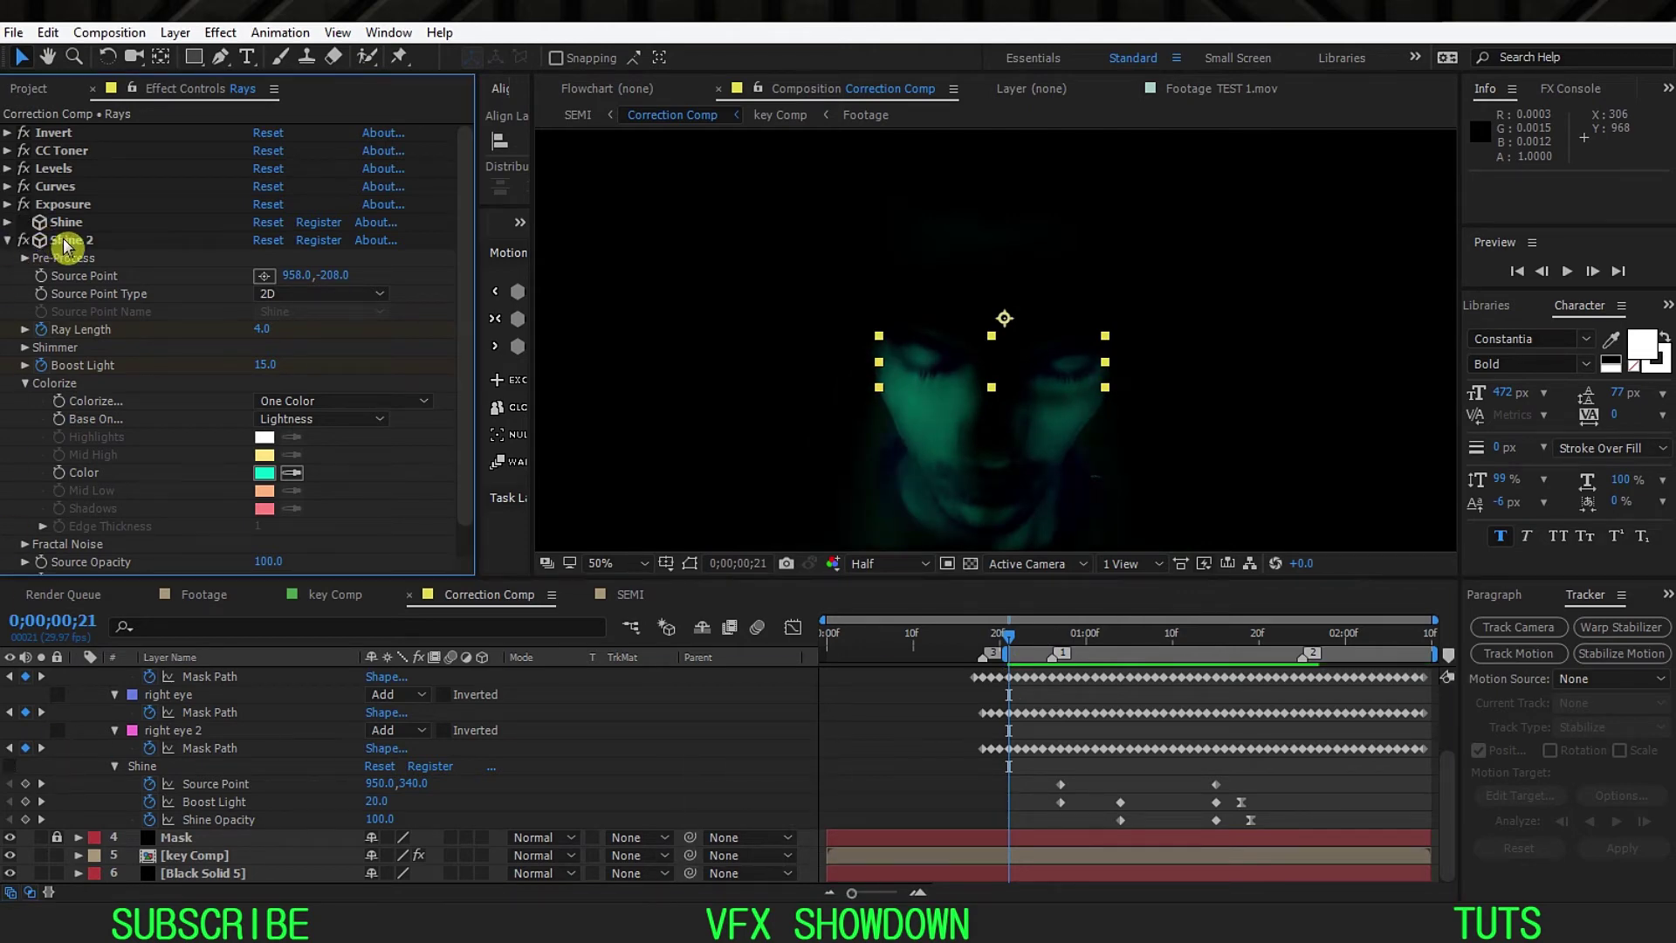
left_click(68, 240)
left_click(1011, 645)
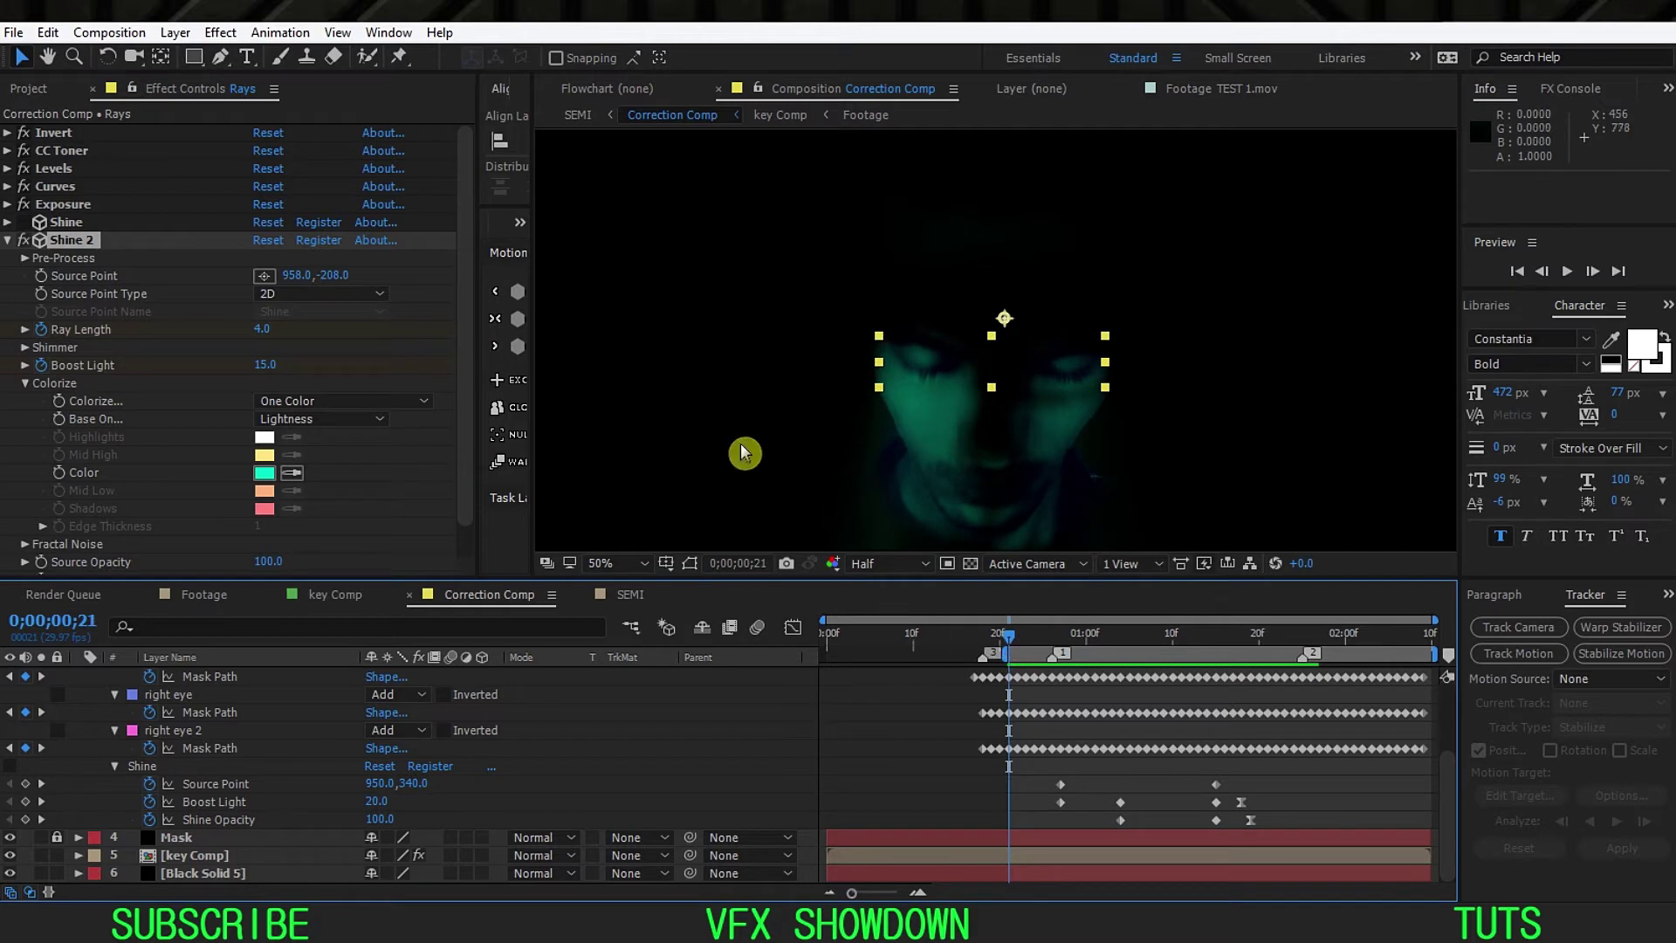
left_click(266, 275)
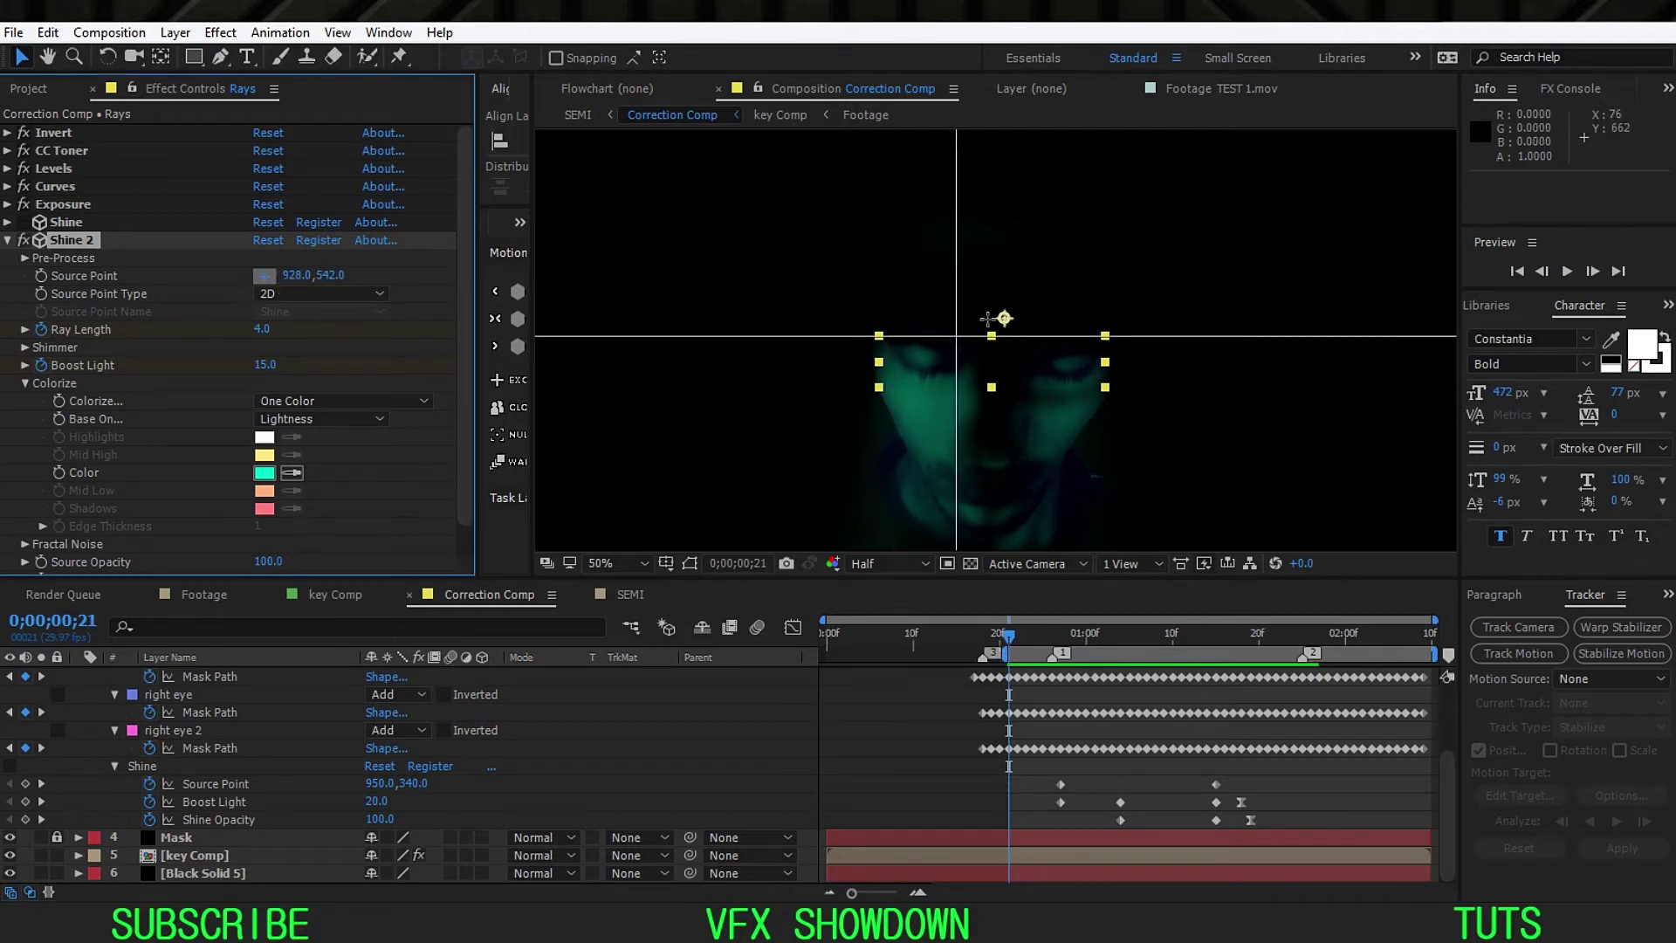
left_click(999, 343)
left_click_drag(998, 343, 999, 308)
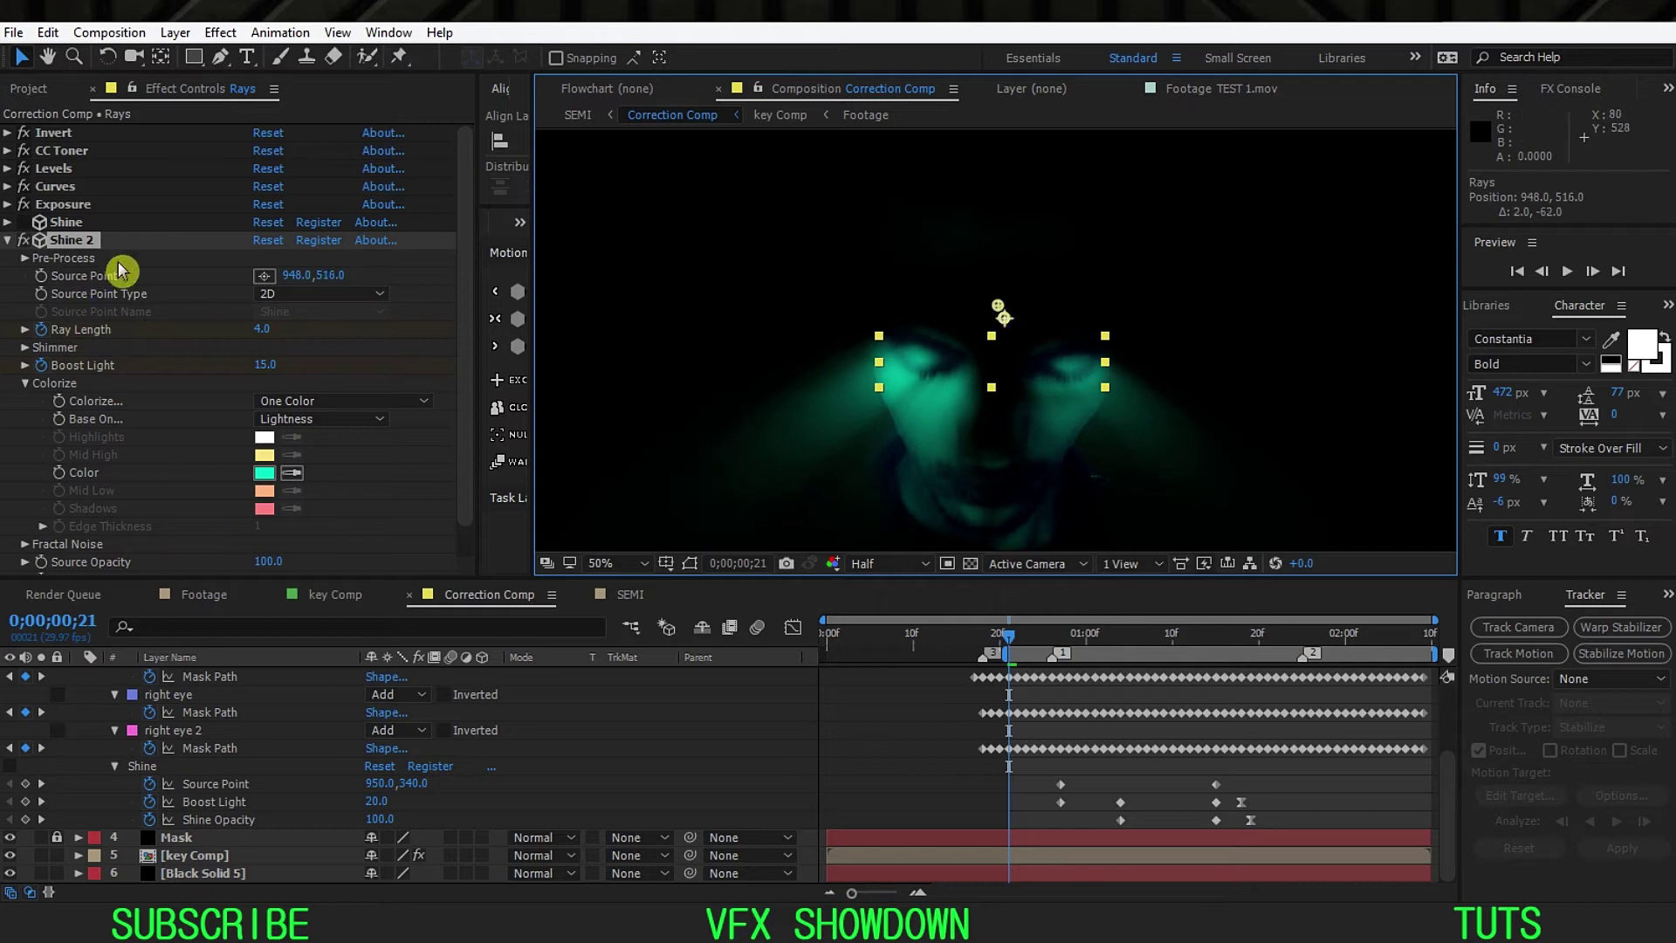
left_click(52, 284)
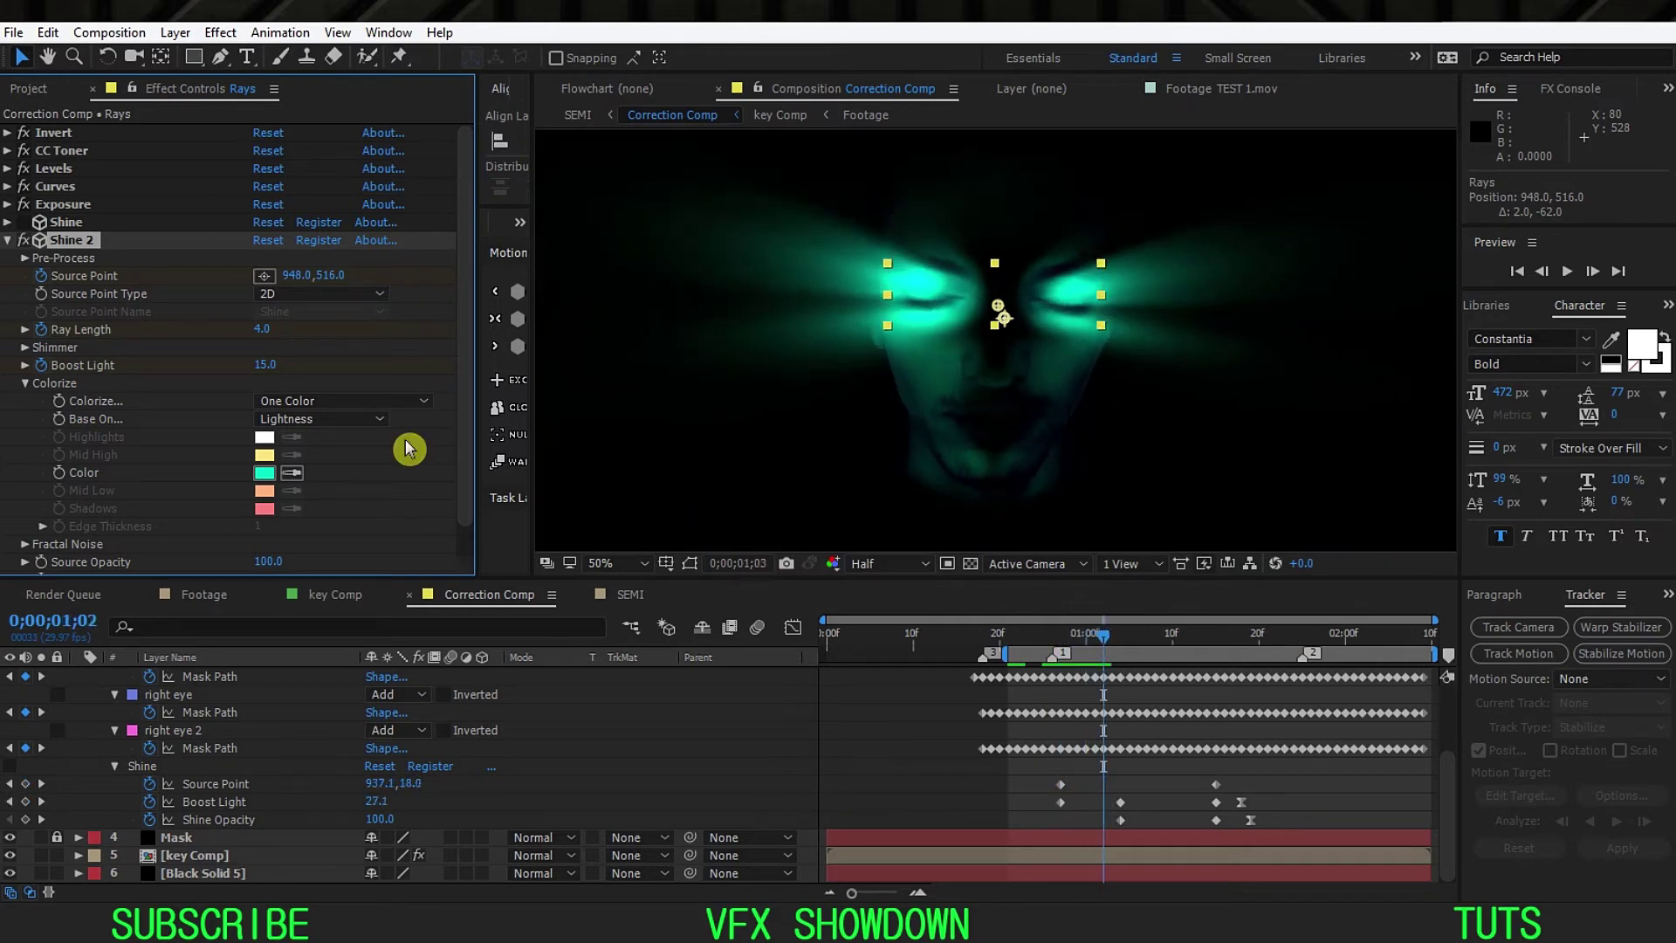
Step: Move the second Shine effect's Source Point above the frame to about 936, -220 at 0;00;01;15
left_click(263, 275)
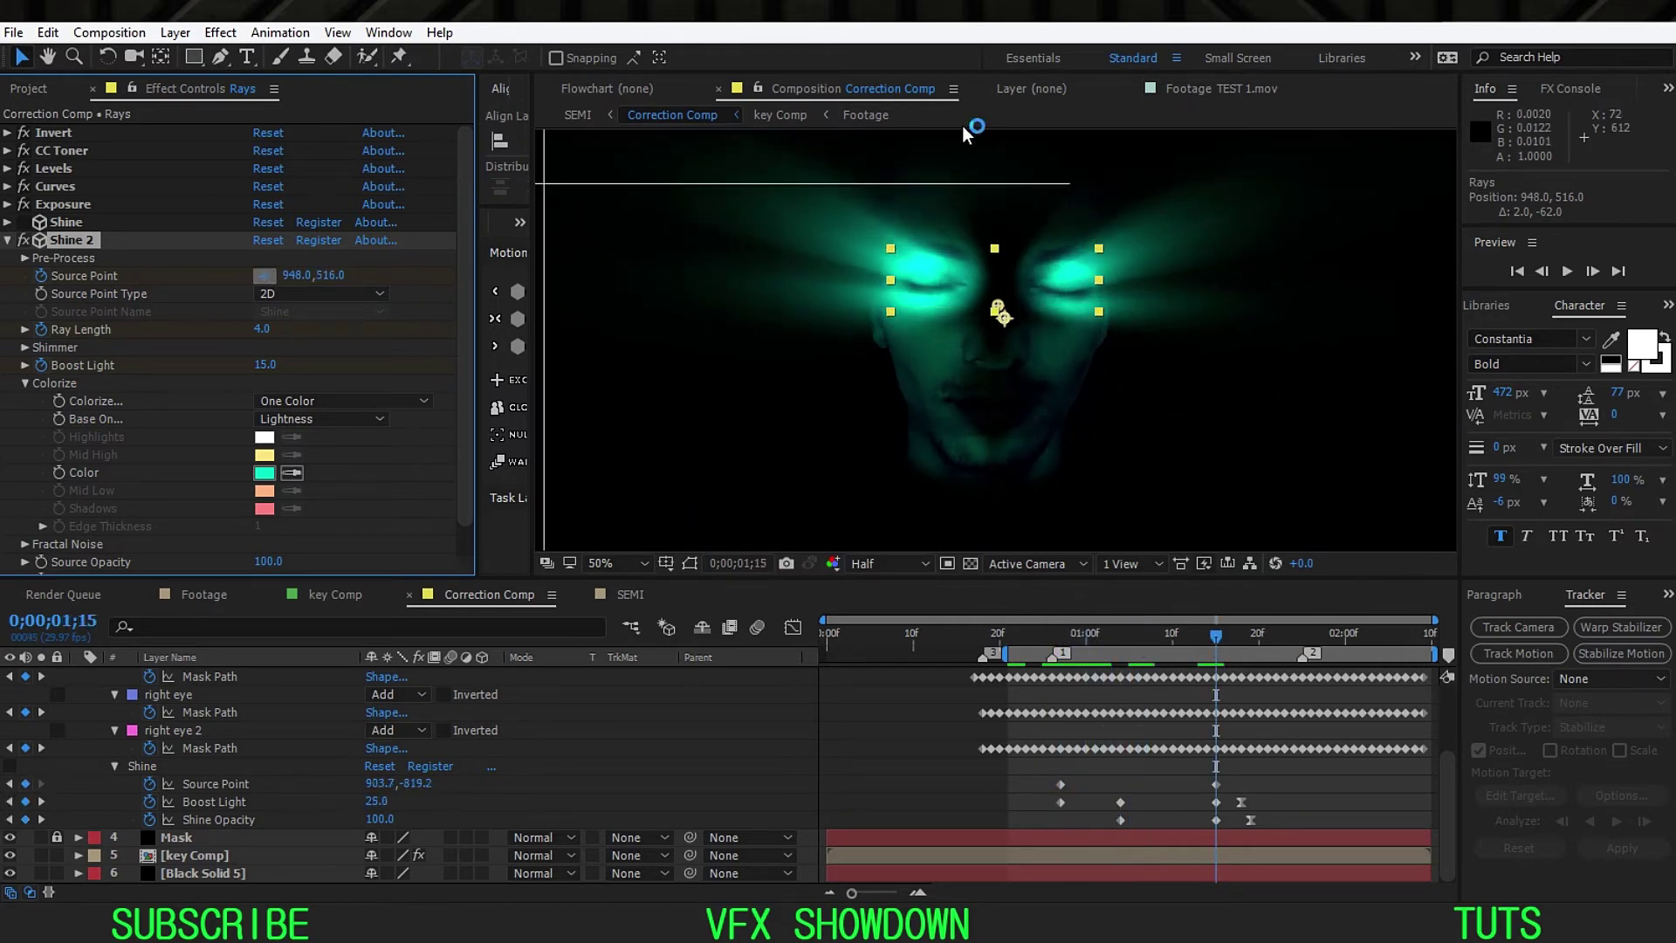
left_click(996, 135)
left_click_drag(947, 177, 1004, 151)
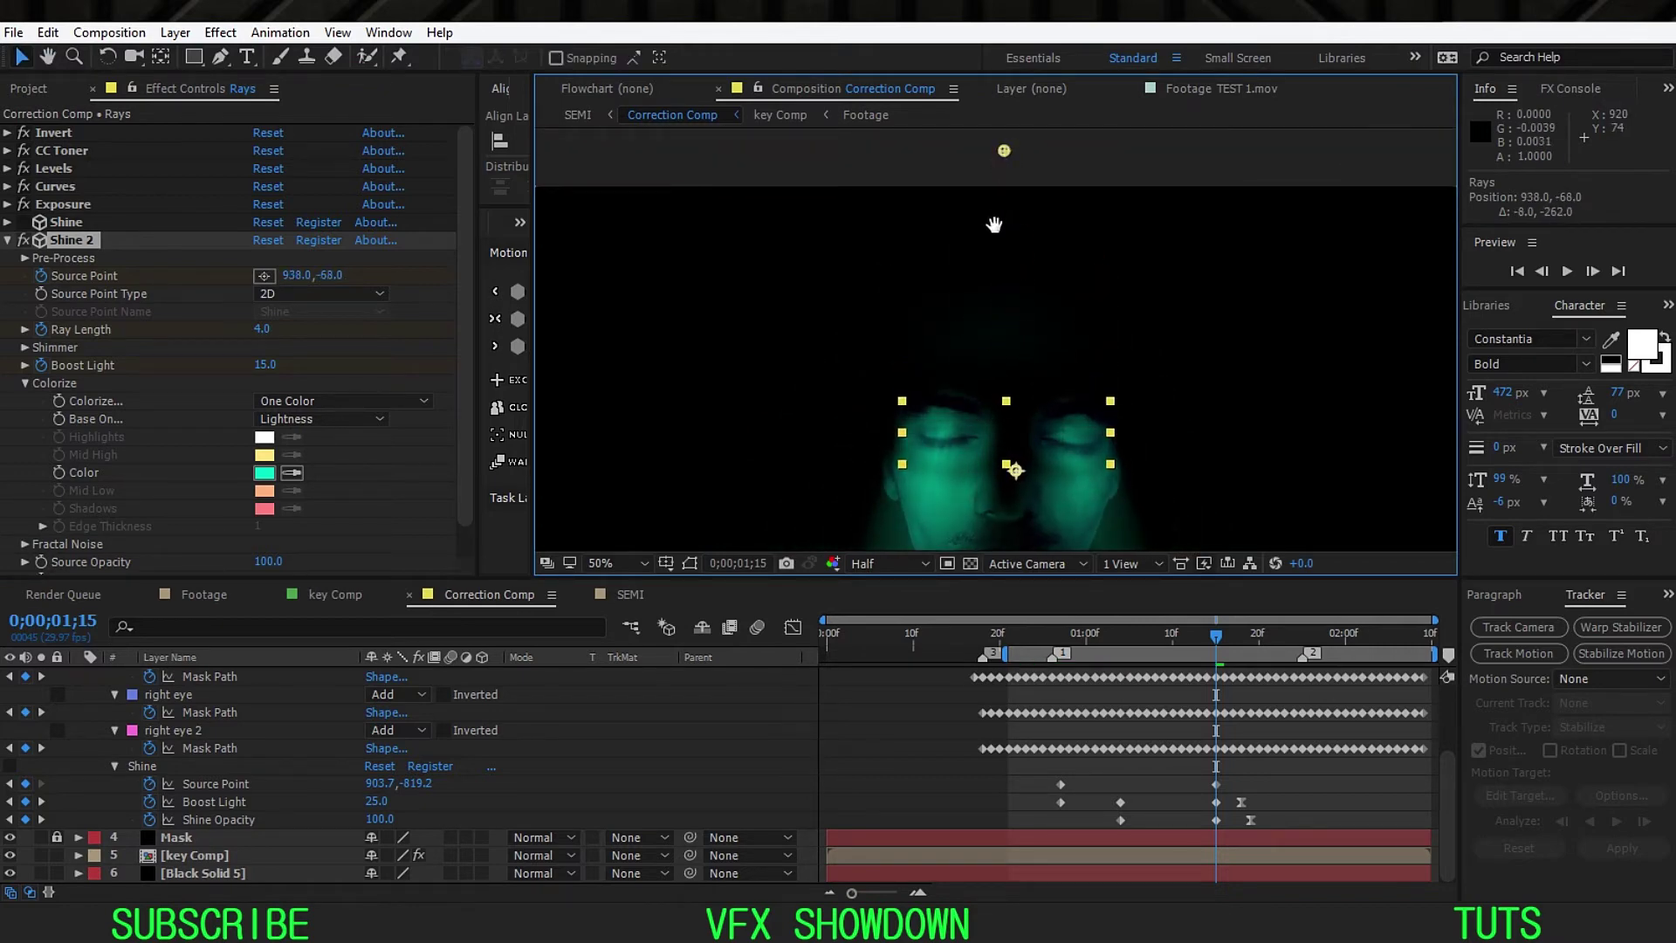
left_click_drag(995, 224, 995, 301)
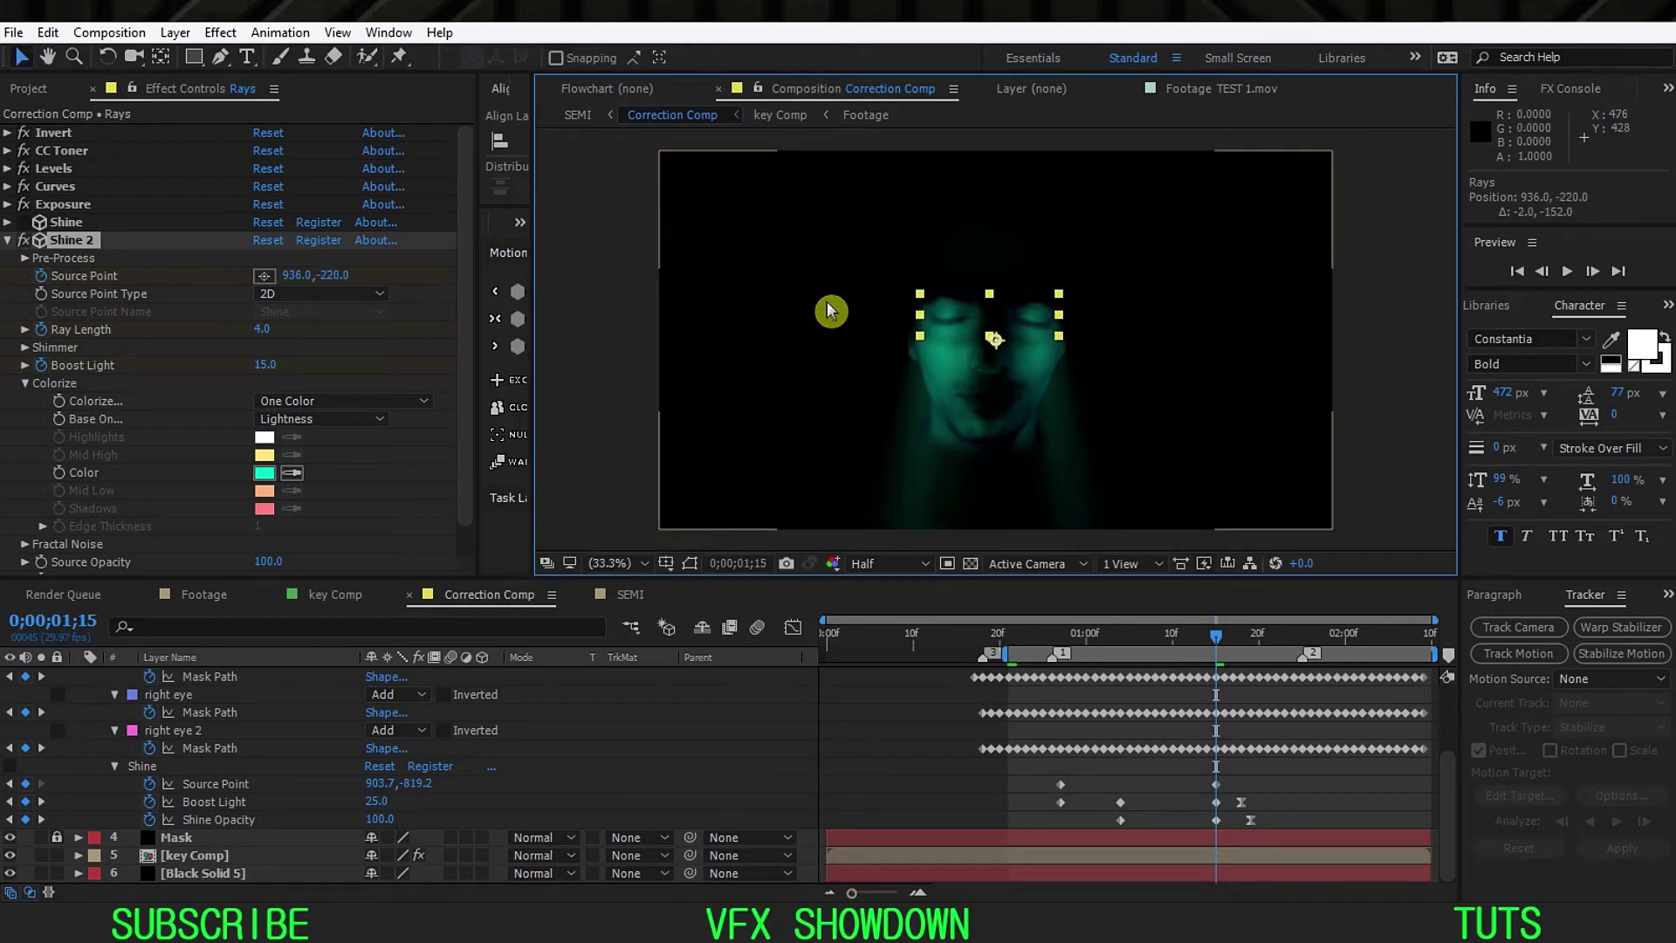
Step: Preview the second Shine effect's Source Point animation with the full frame in view, and return to 0;00;00;21
left_click_drag(915, 381, 926, 363)
left_click(620, 564)
left_click(671, 215)
key("space")
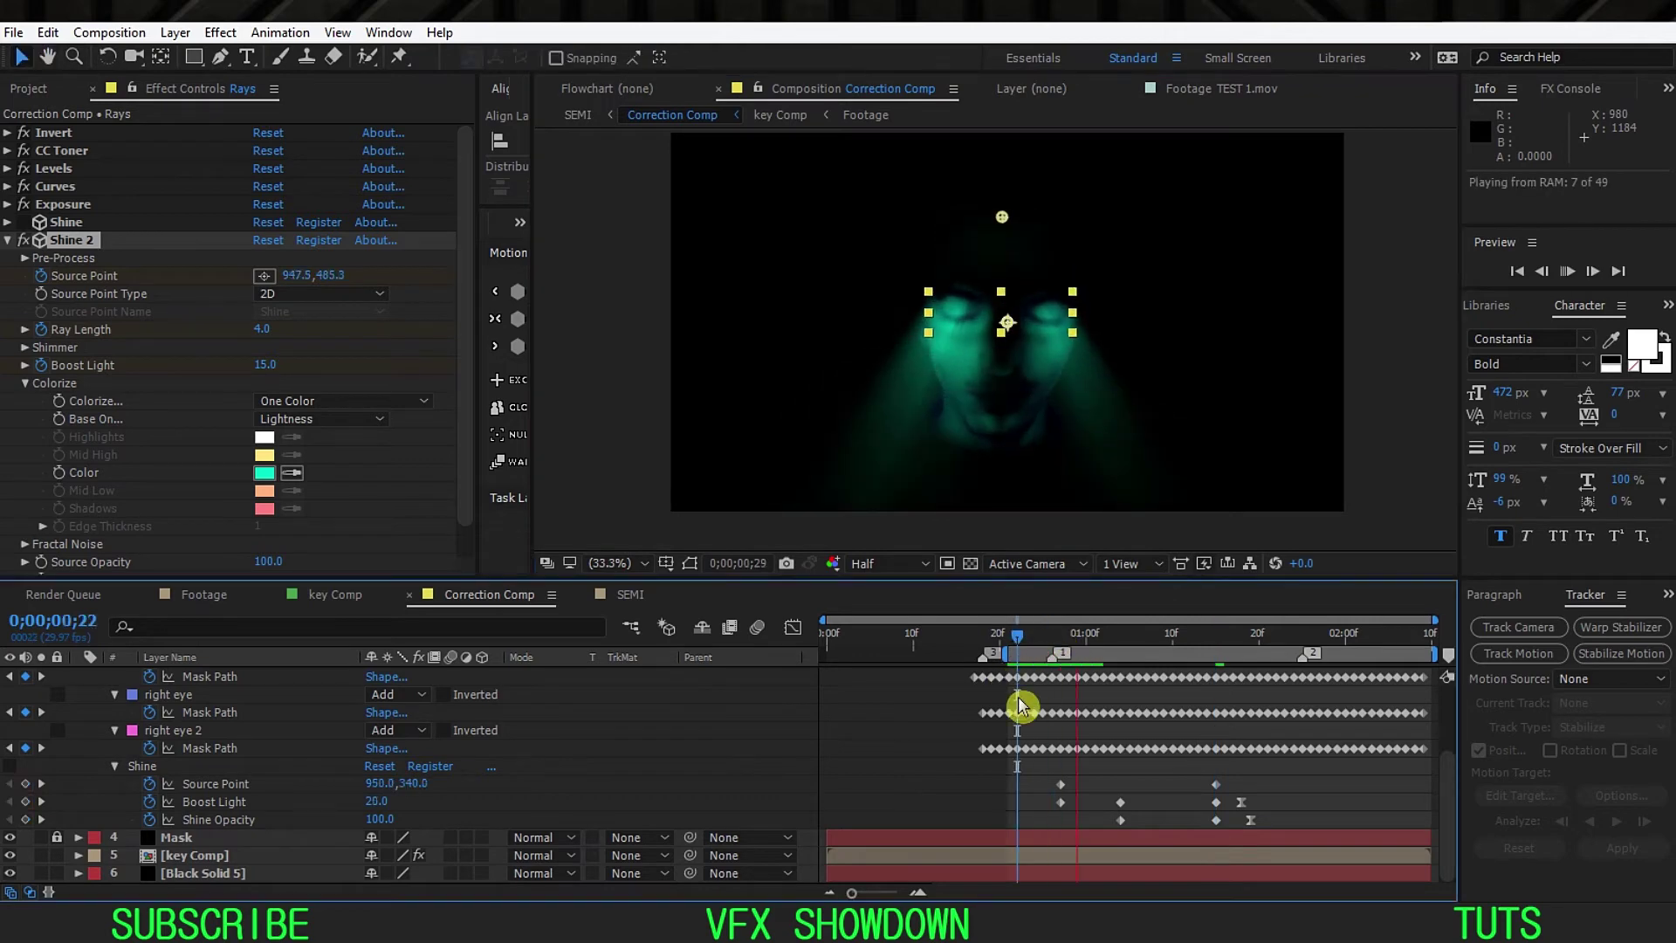
left_click_drag(1060, 645, 1007, 647)
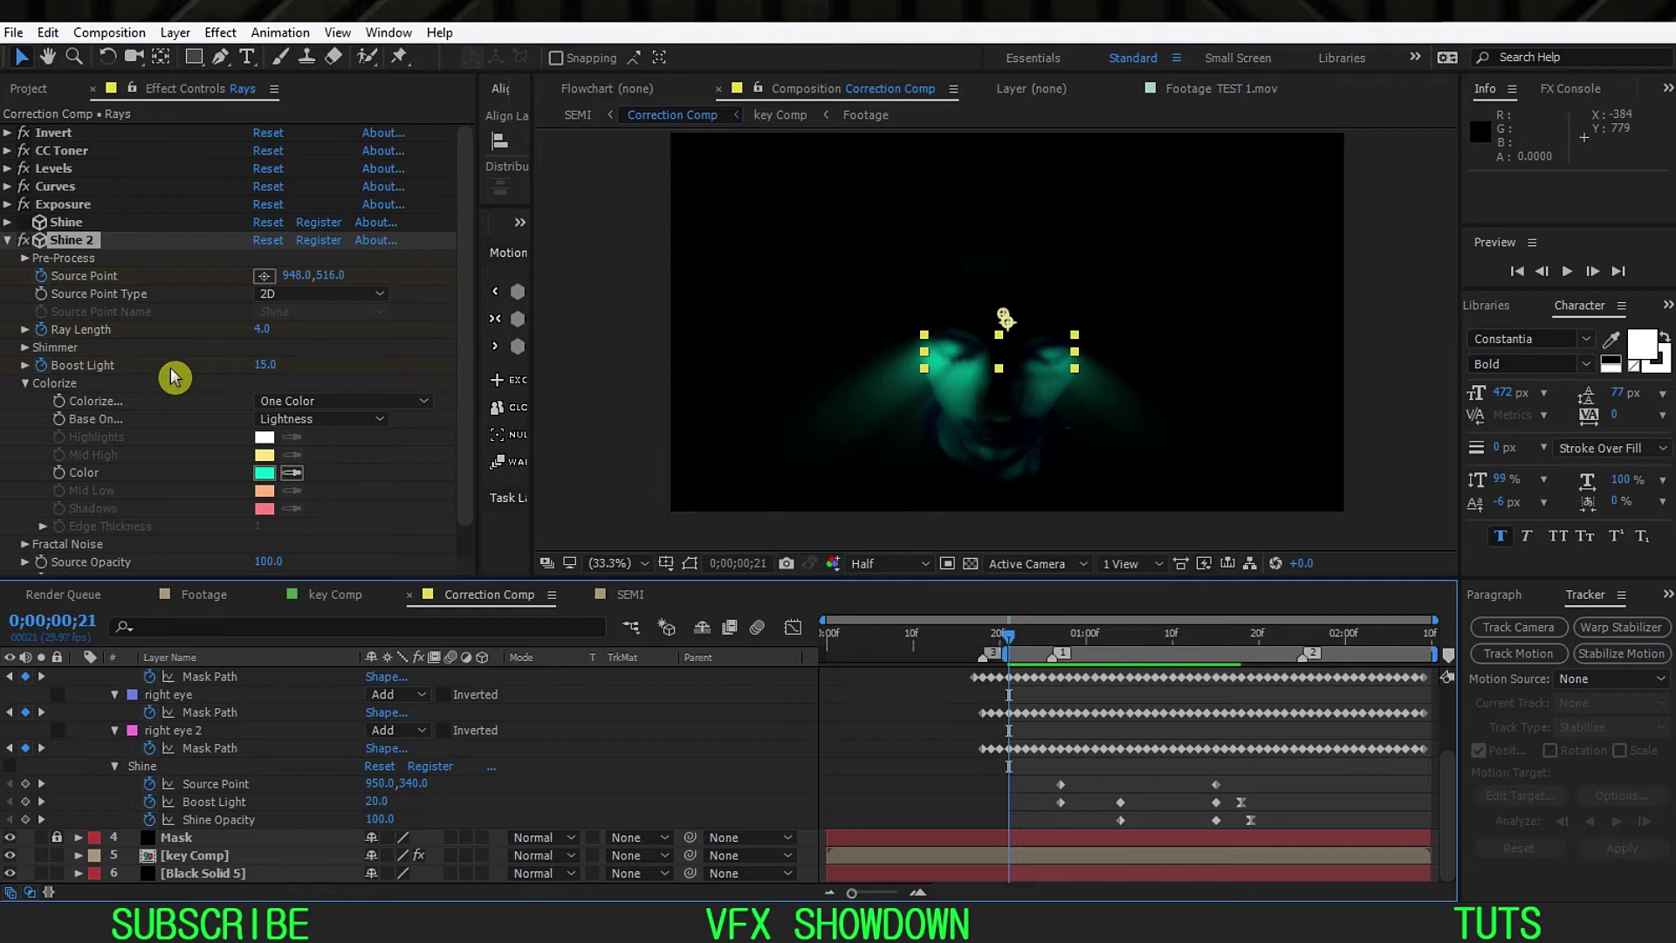
Step: Collapse the Rays layer's keyframed properties in the timeline
scroll(225, 753, "up", 2)
left_click(238, 715)
key("u")
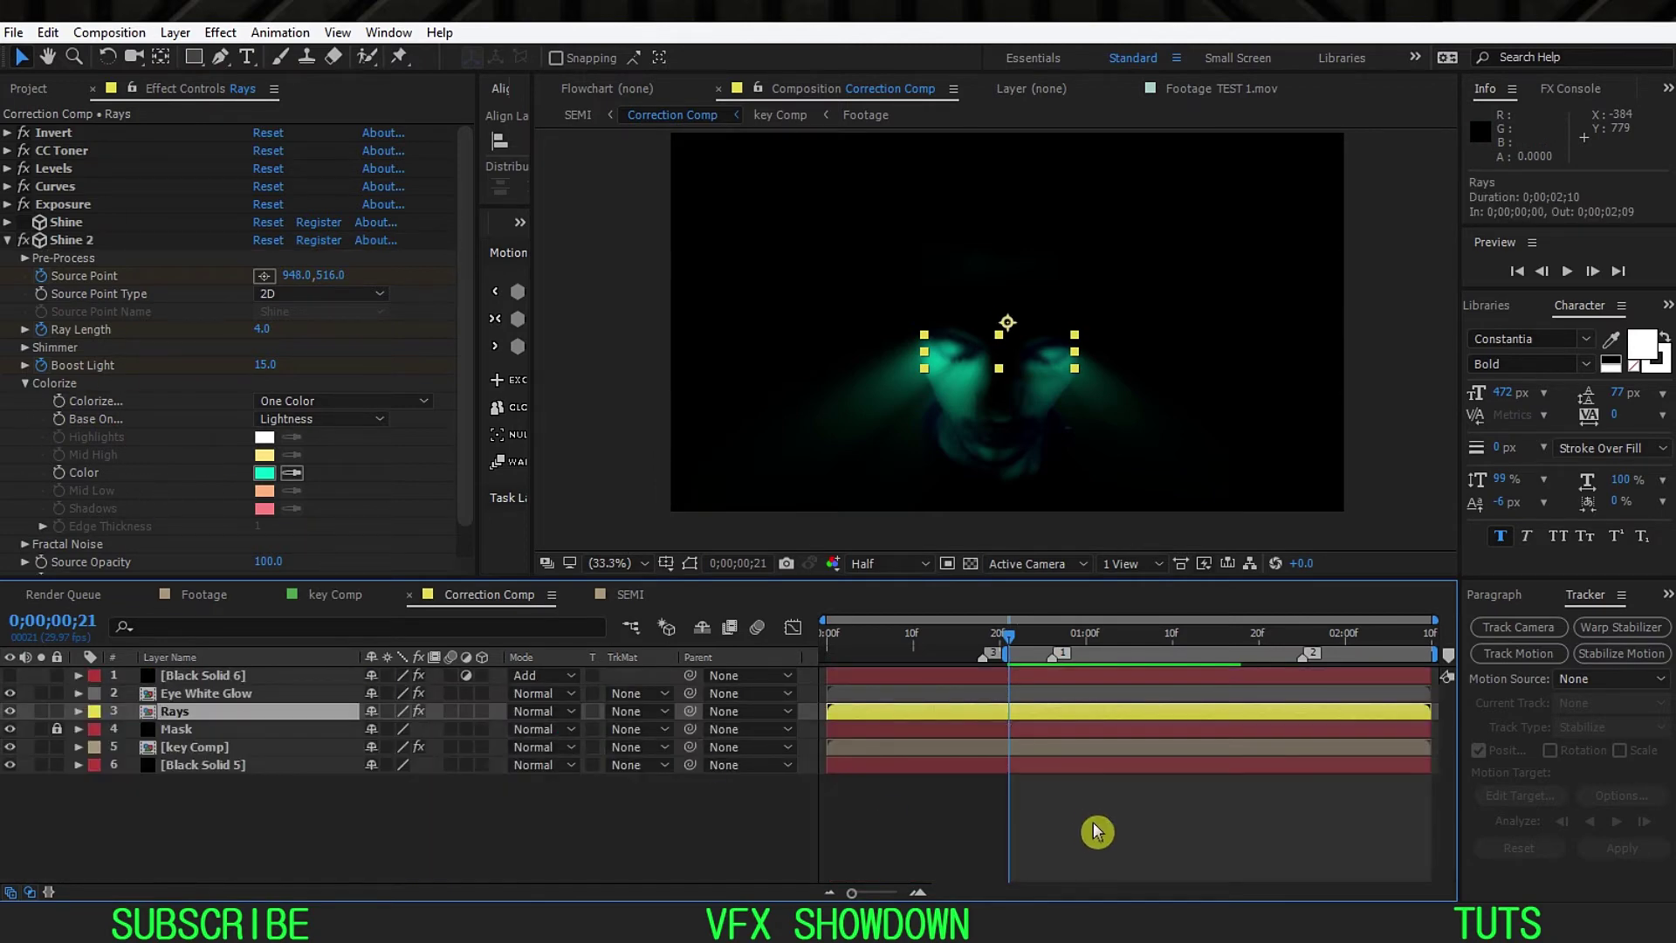
Step: Reveal the Rays layer's keyframed properties and set the second Shine effect's Boost Light to 7 at 0;00;00;21
key("u")
scroll(1073, 810, "down", 5)
left_click_drag(1294, 783, 1078, 876)
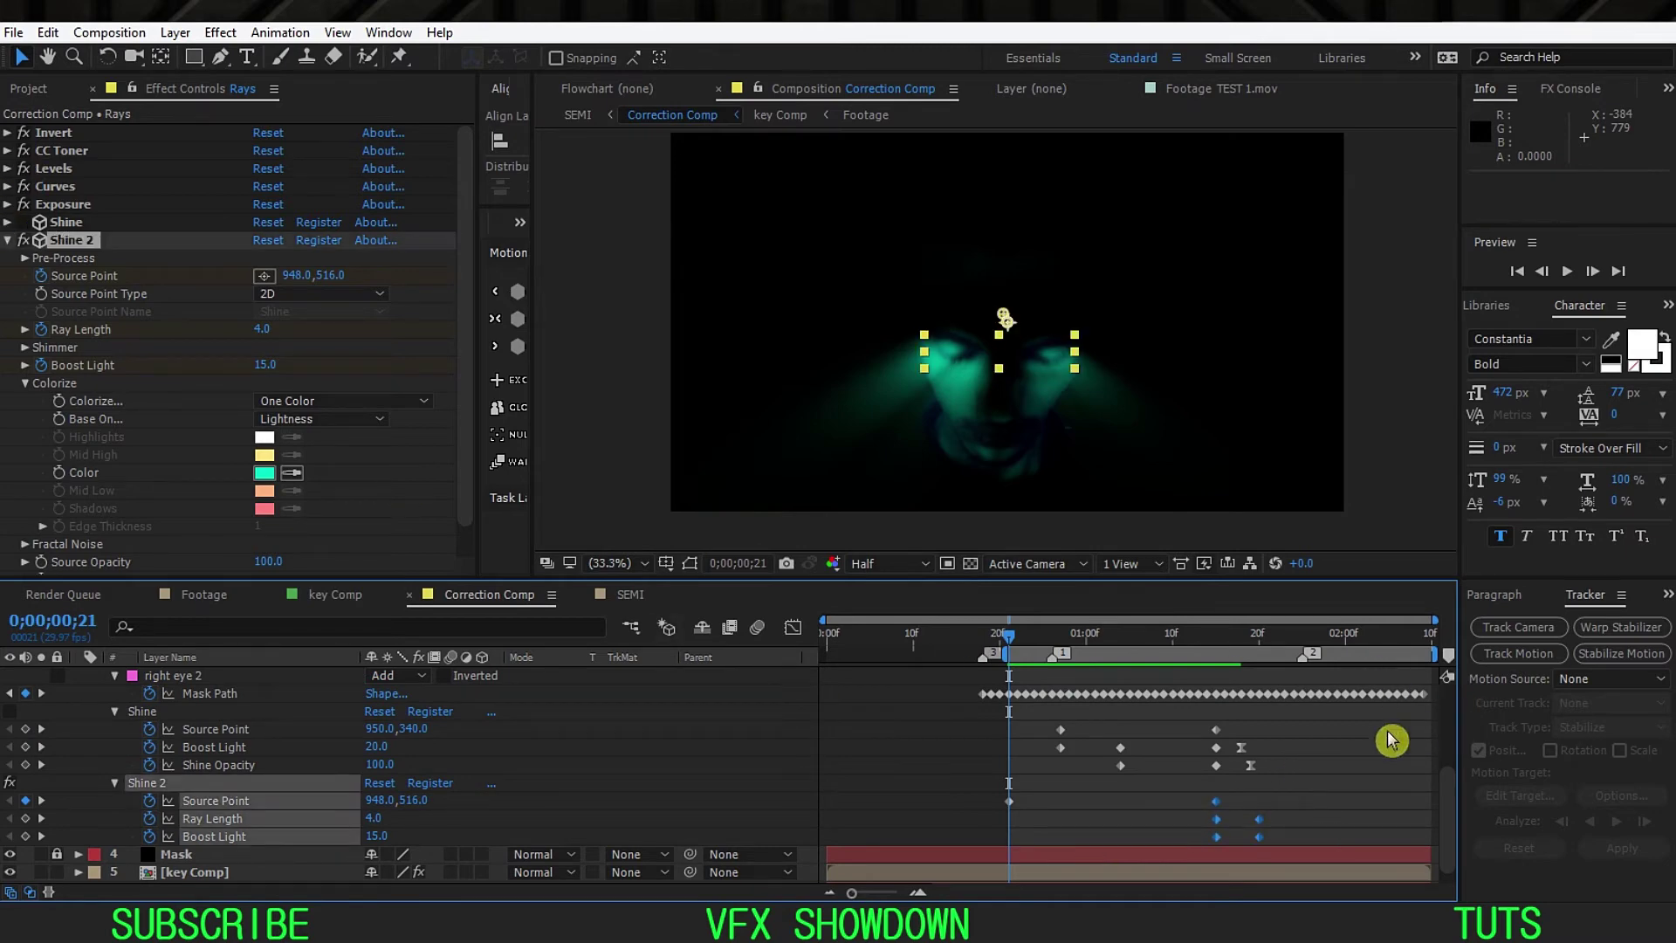
left_click(1301, 731)
left_click_drag(1314, 715, 990, 774)
left_click(1161, 806)
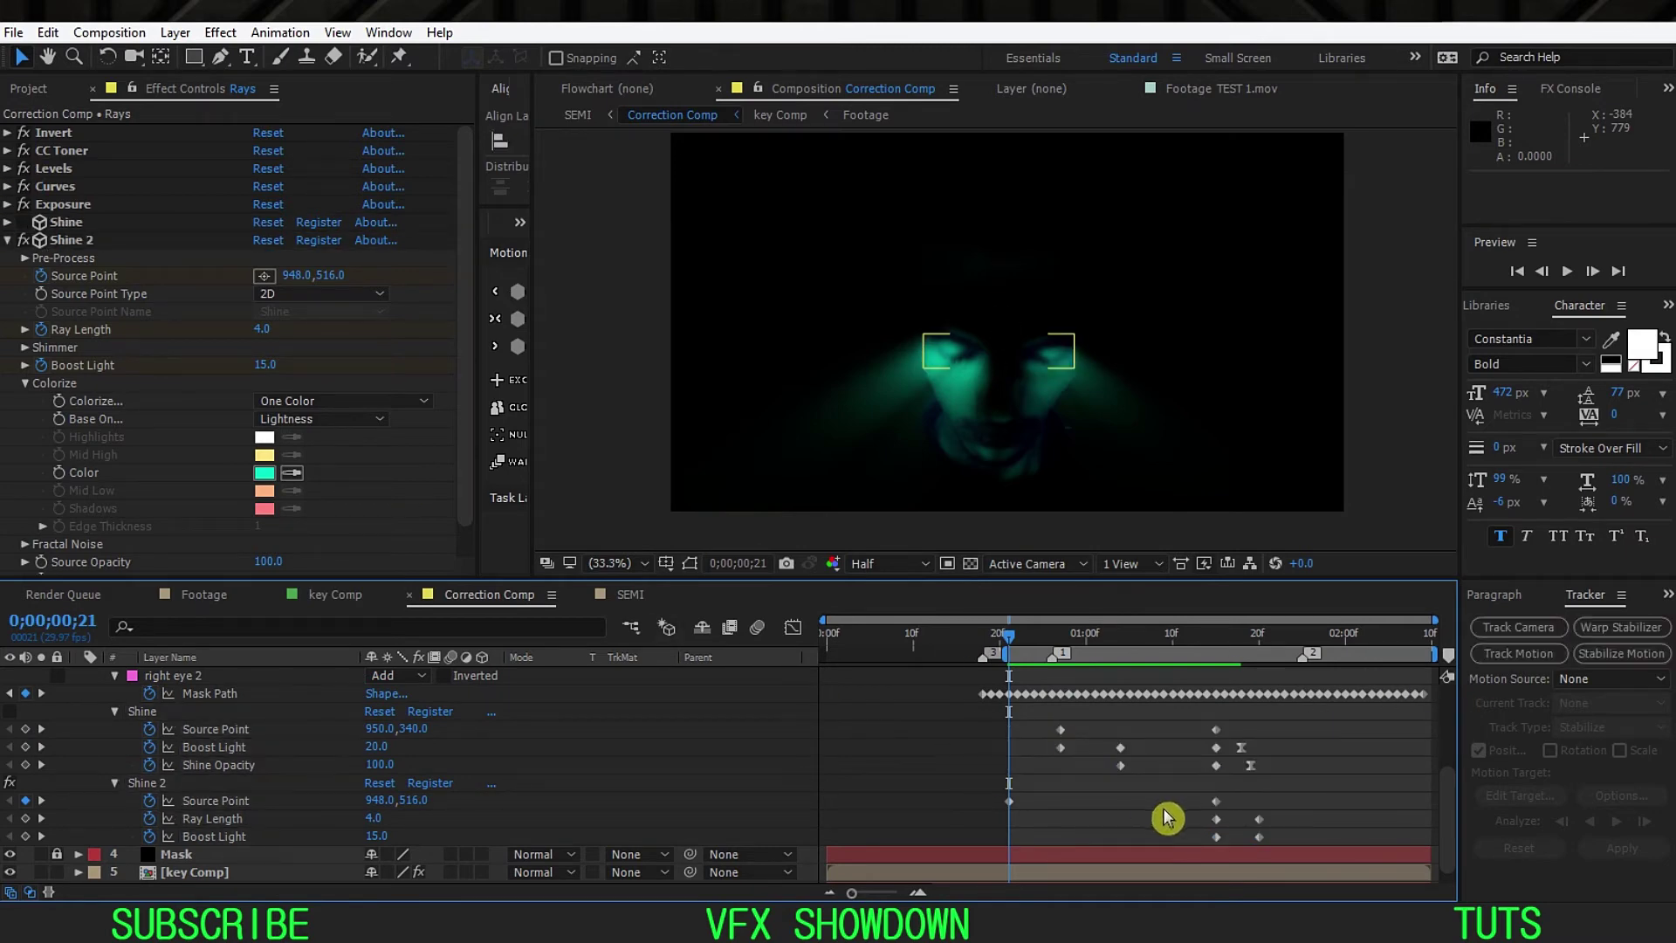
mouse_move(1019, 643)
left_mouse_down()
mouse_move(1103, 646)
mouse_move(1009, 661)
left_mouse_up()
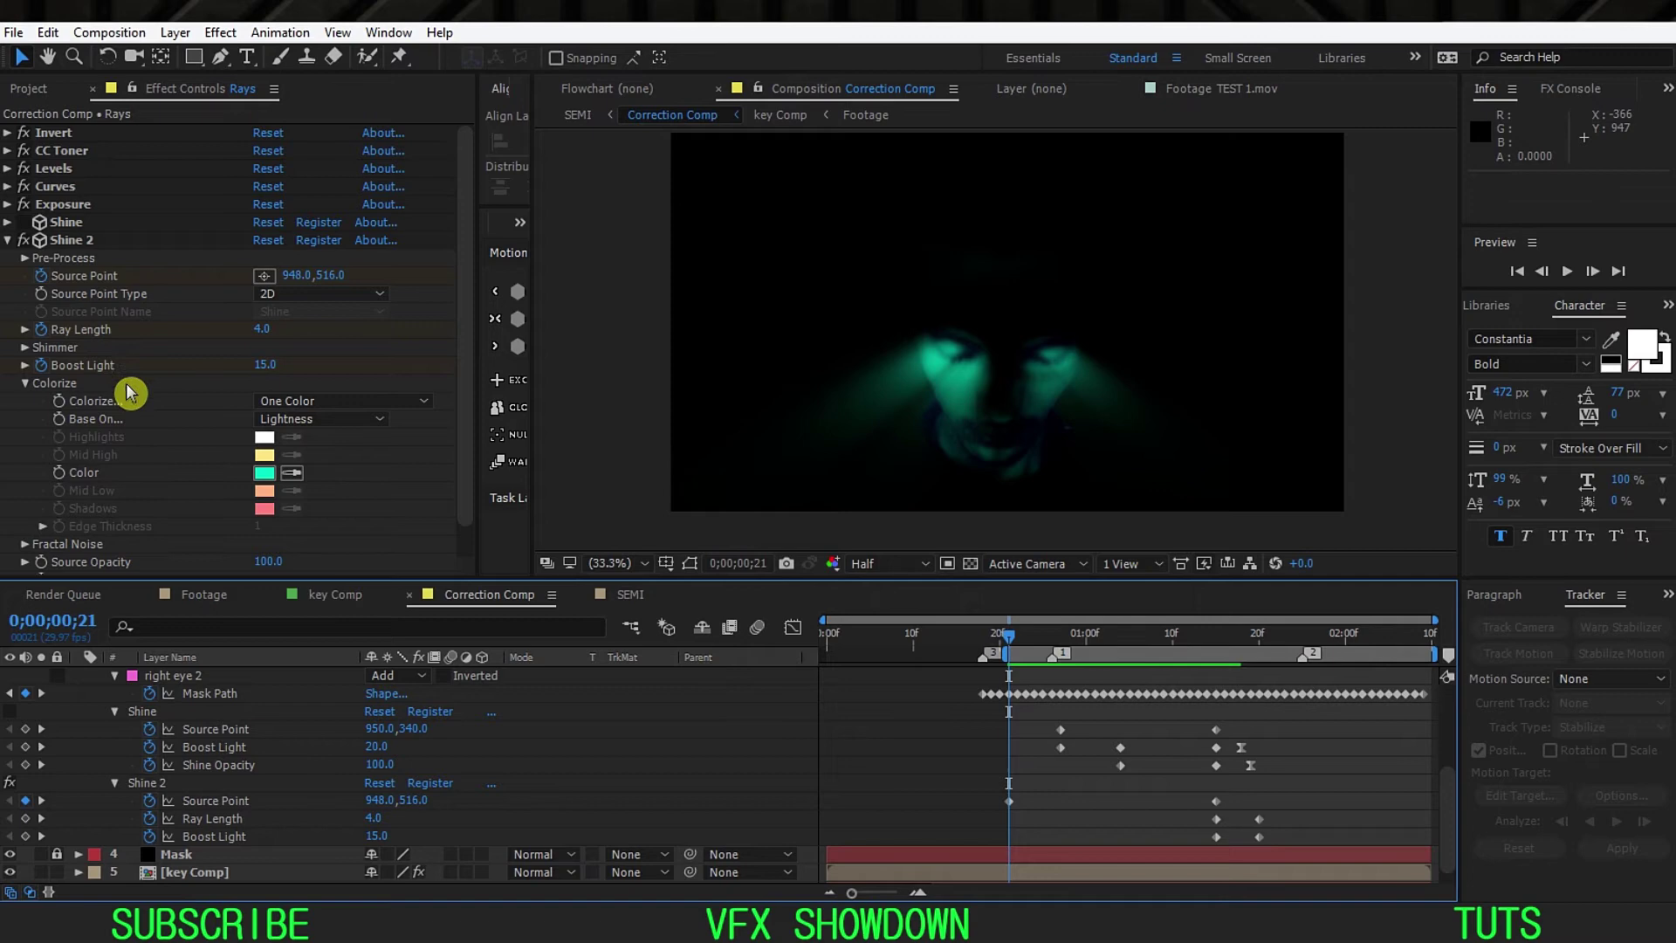
left_click_drag(263, 371, 212, 376)
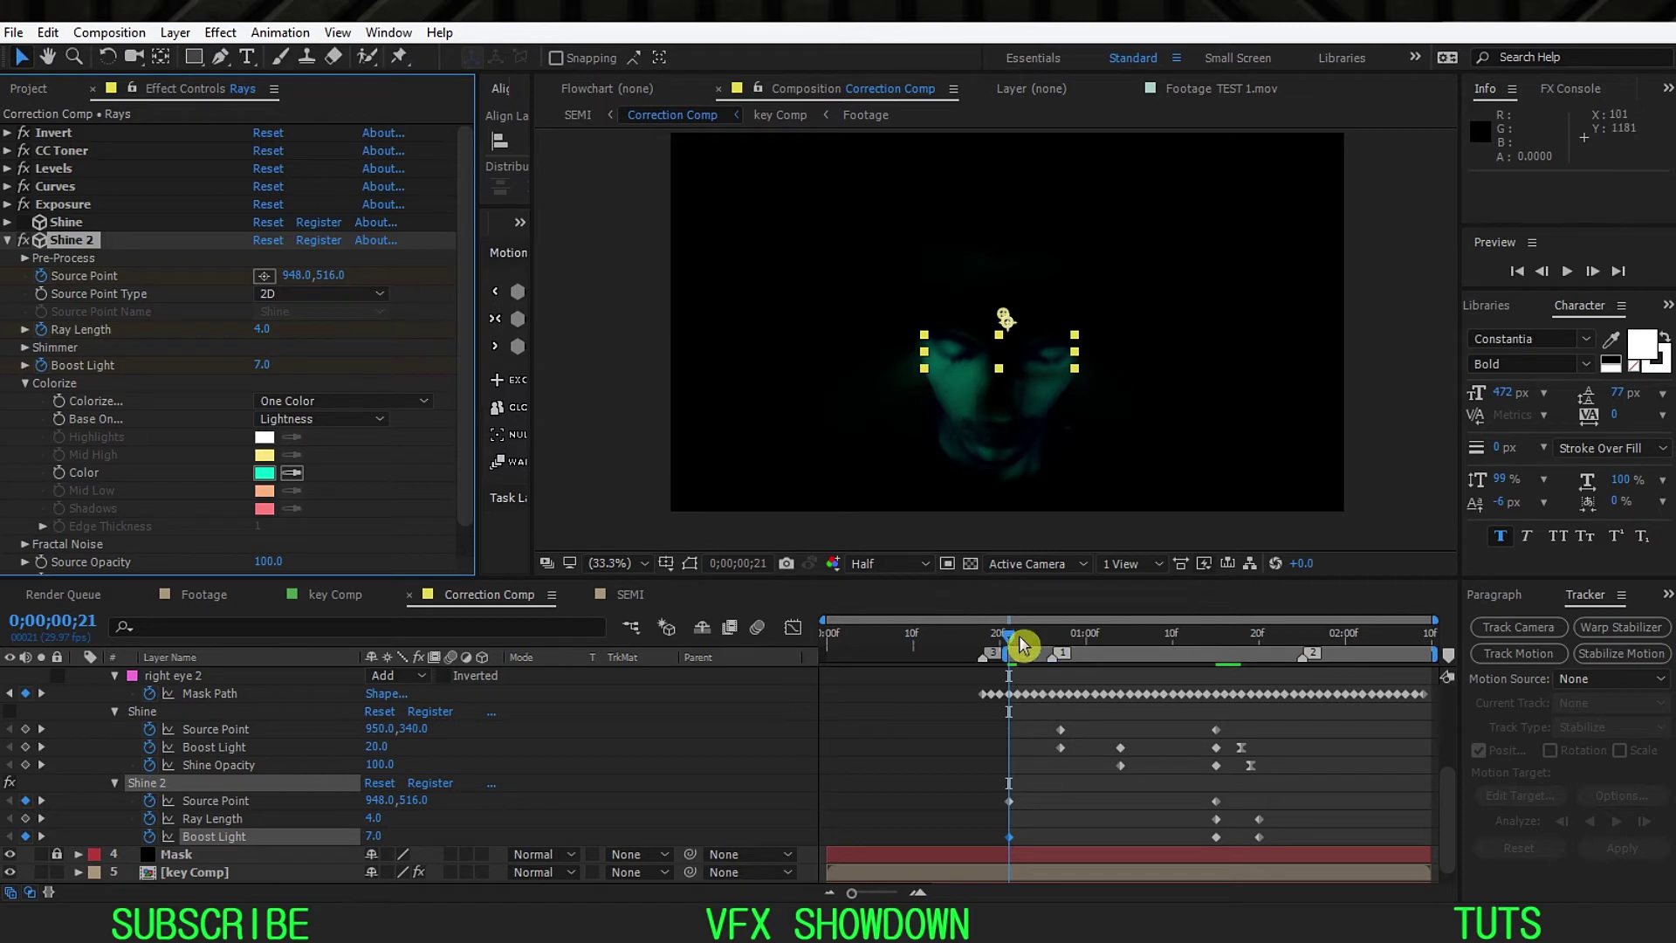
Step: Step through the frames around and after 0;00;01;15 to examine the second Shine effect's downward rays
left_click_drag(1018, 637, 1216, 646)
key("Page_Down")
key("Page_Down")
key("Page_Down")
key("Page_Down")
key("Page_Down")
key("Page_Down")
key("Page_Down")
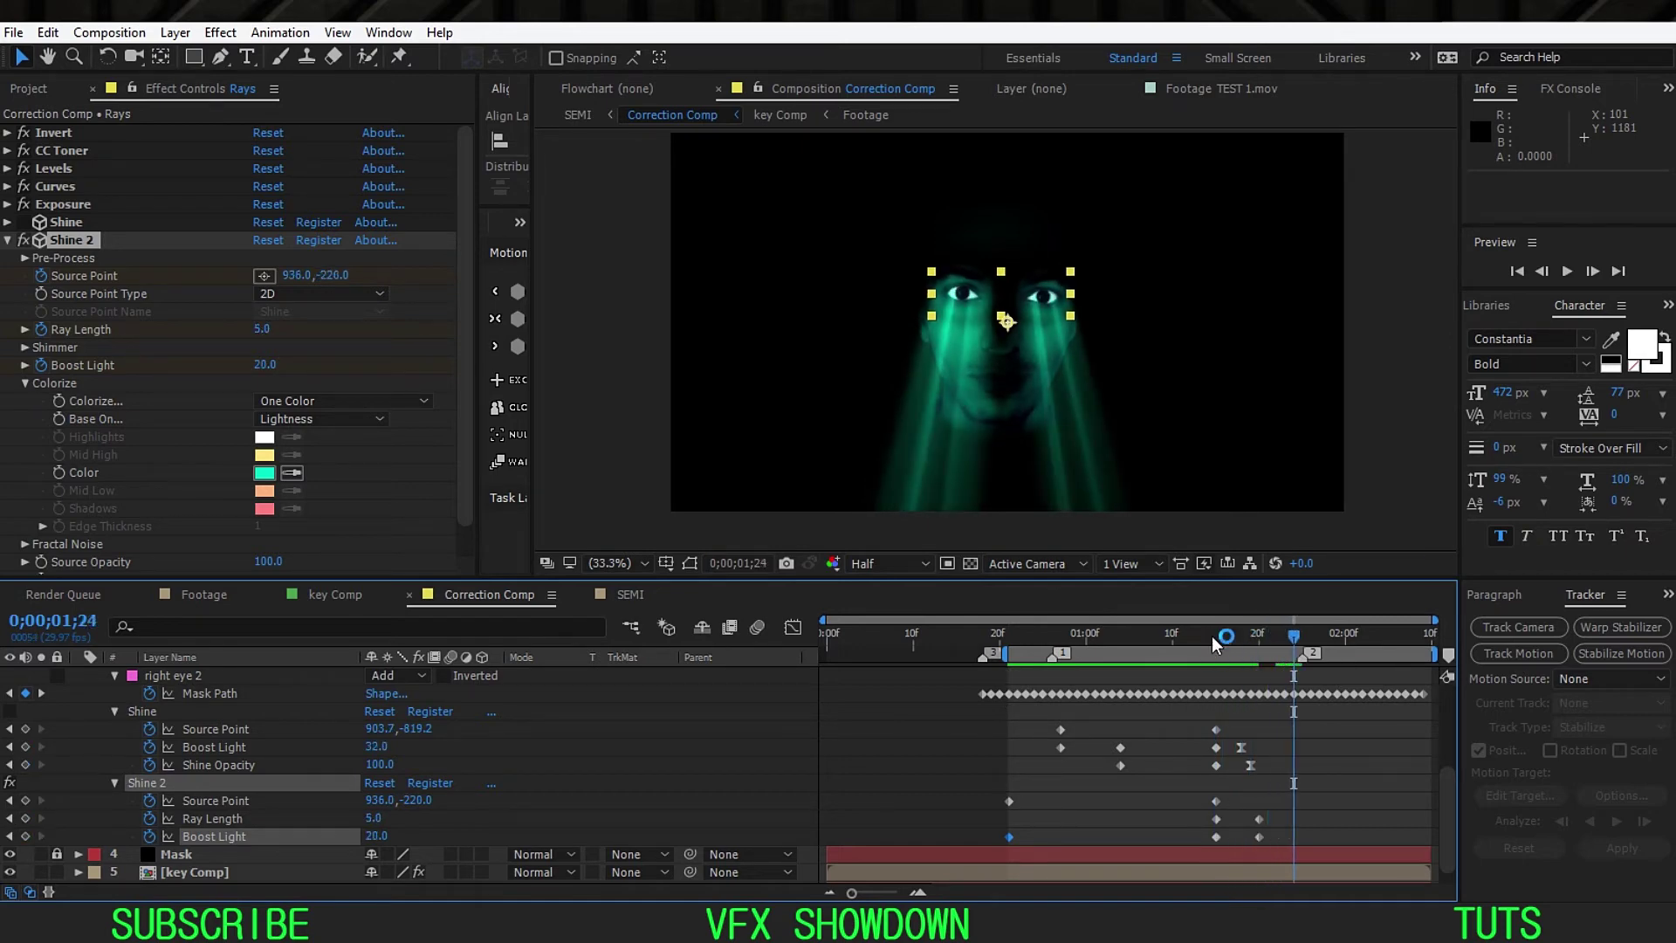
left_click(1276, 646)
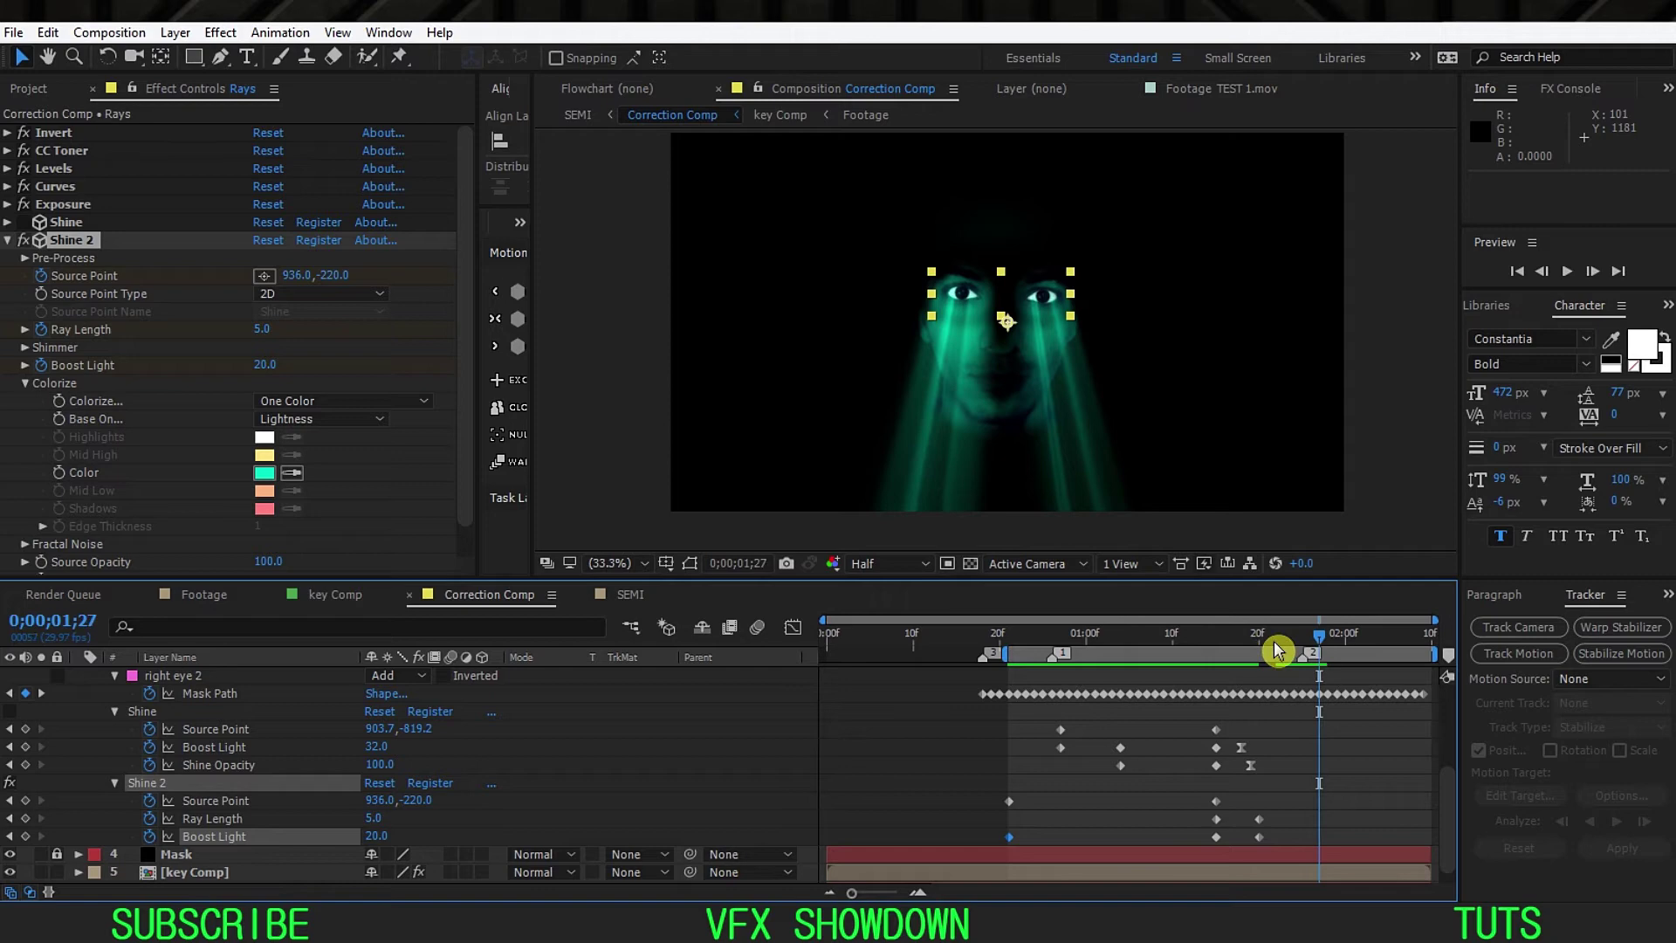
Step: At 0;00;01;20, try a Boost Light of 25 on the second Shine effect and settle on 22, checking the rays up close
left_click_drag(1276, 653, 1258, 653)
scroll(974, 397, "up", 3)
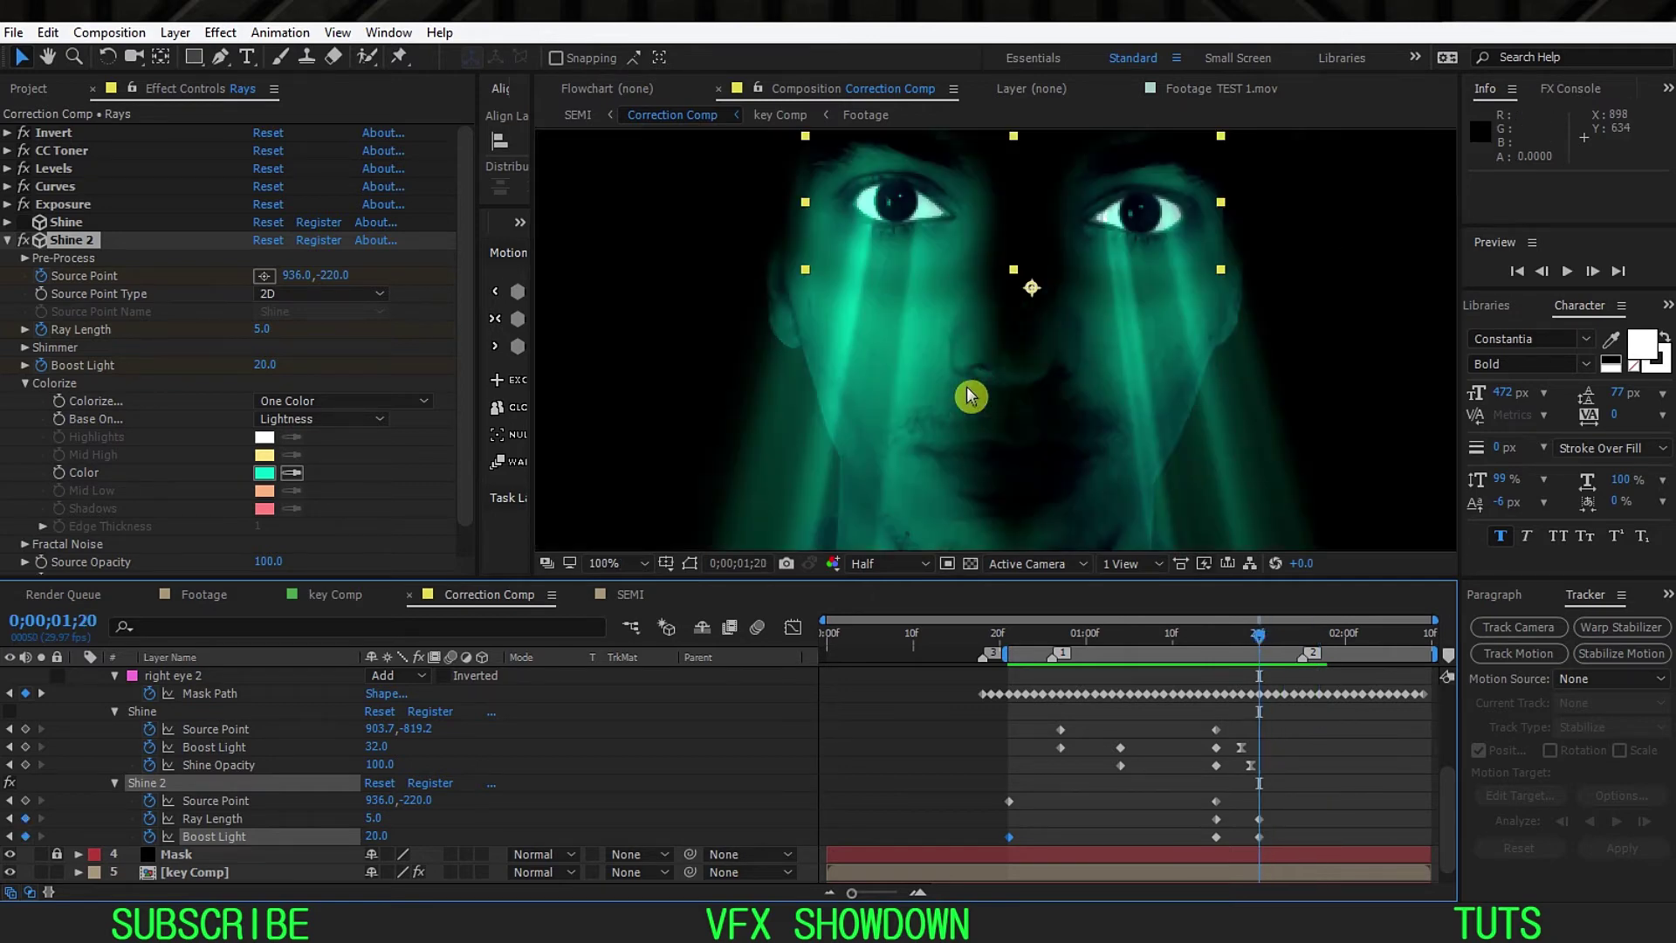
left_click(266, 364)
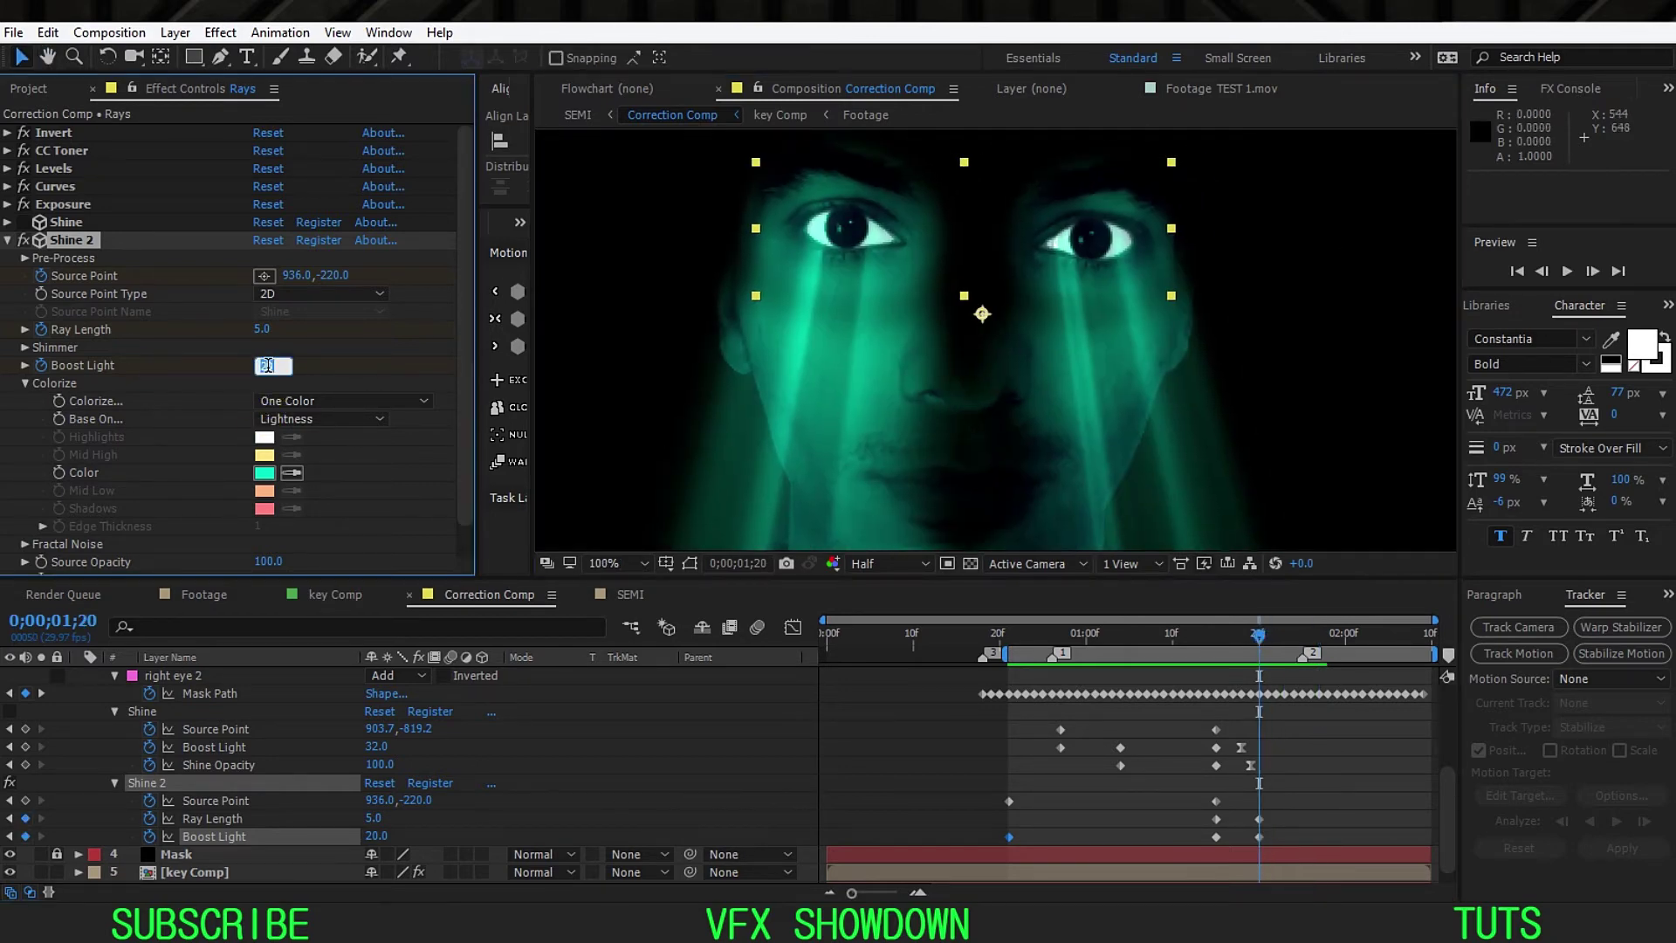
key("Return")
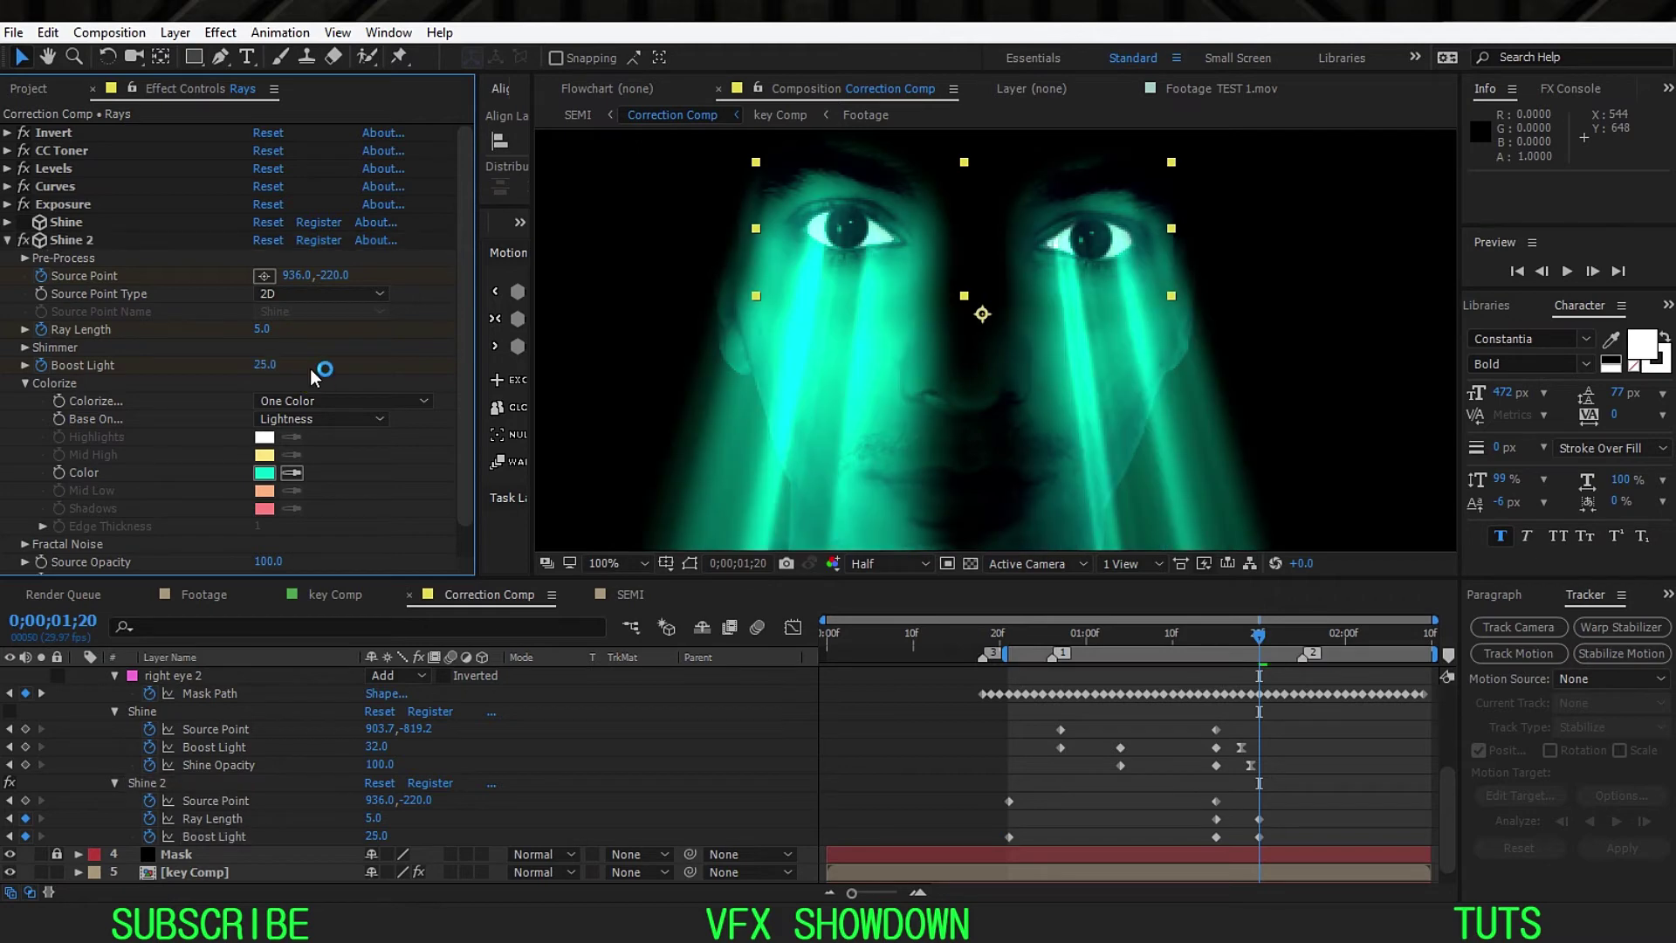
mouse_move(263, 373)
left_mouse_down()
mouse_move(252, 367)
mouse_move(290, 390)
left_mouse_up()
left_click(629, 563)
left_click(641, 215)
left_click(264, 367)
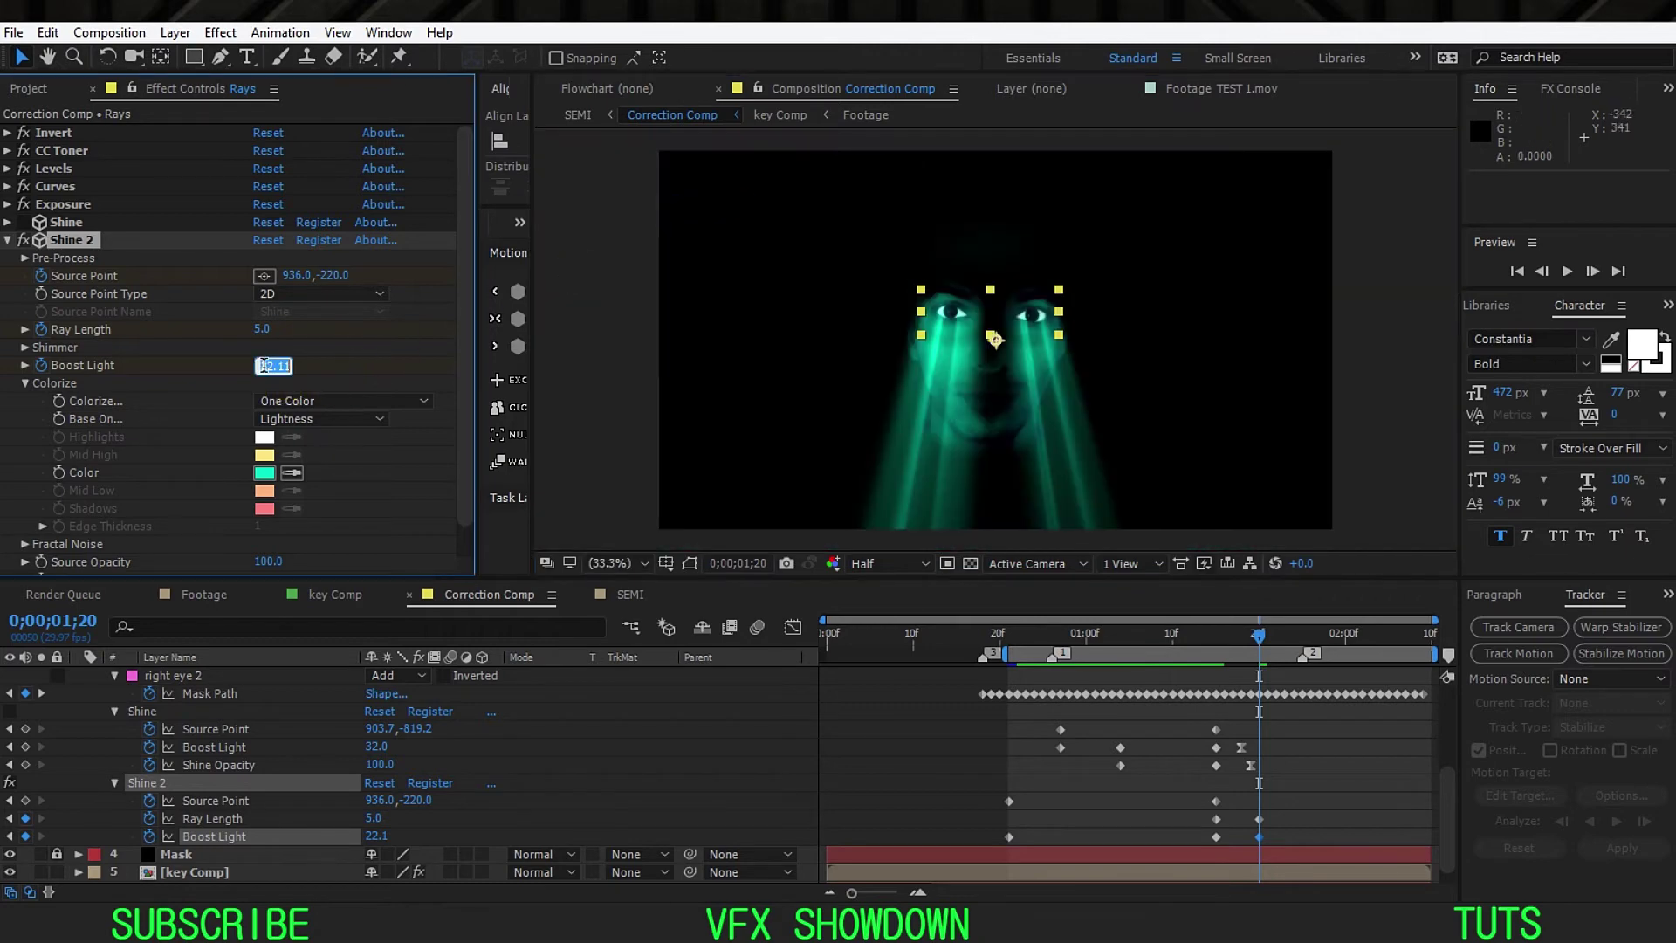
key("Return")
scroll(960, 417, "up", 3)
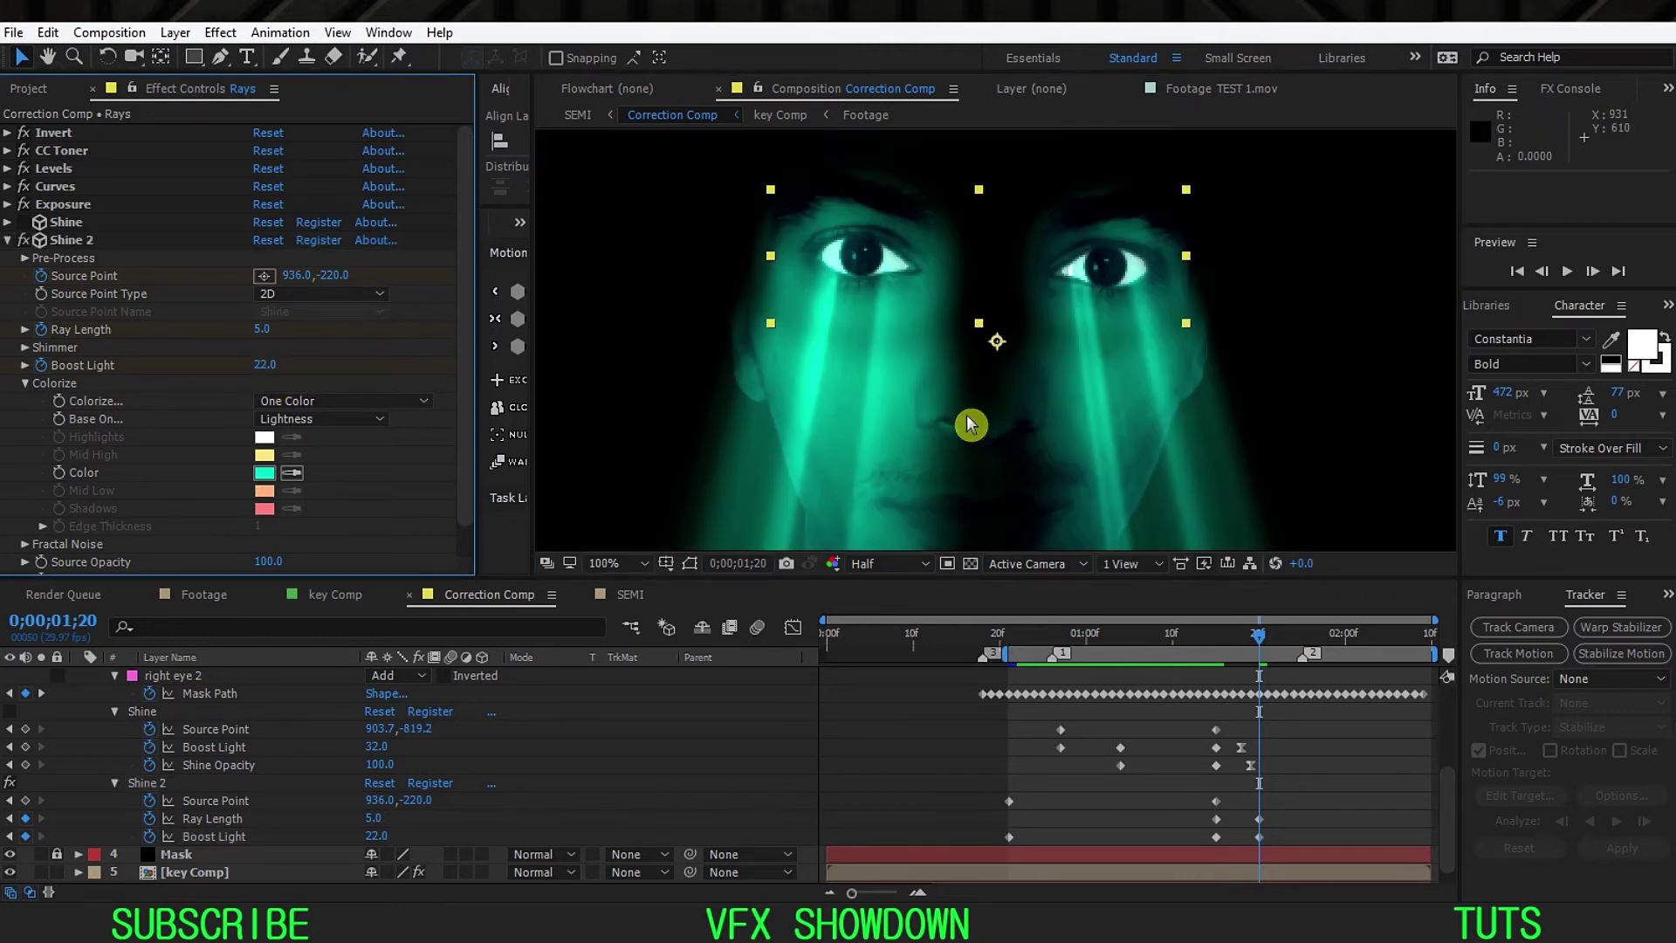
scroll(949, 378, "down", 3)
Step: Preview the ray animation from 0;00;00;21 with the full frame in view, and return to 0;00;01;20
left_click(628, 563)
left_click(663, 207)
left_click_drag(1259, 654, 1015, 677)
key("space")
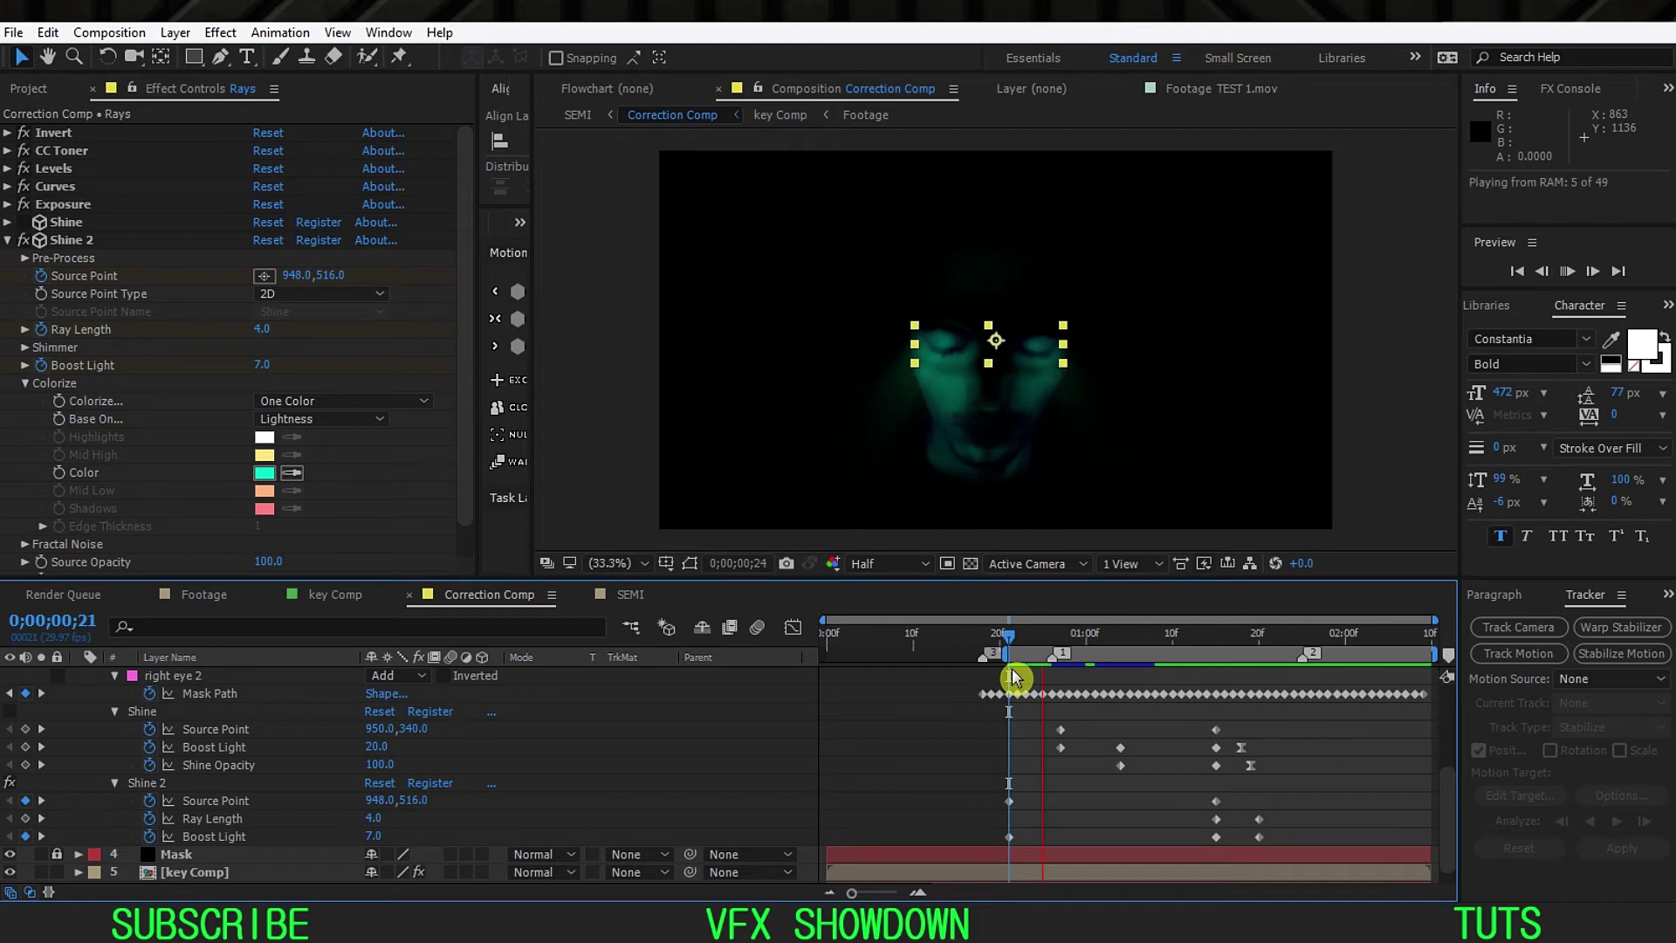
left_click_drag(1013, 669, 1257, 668)
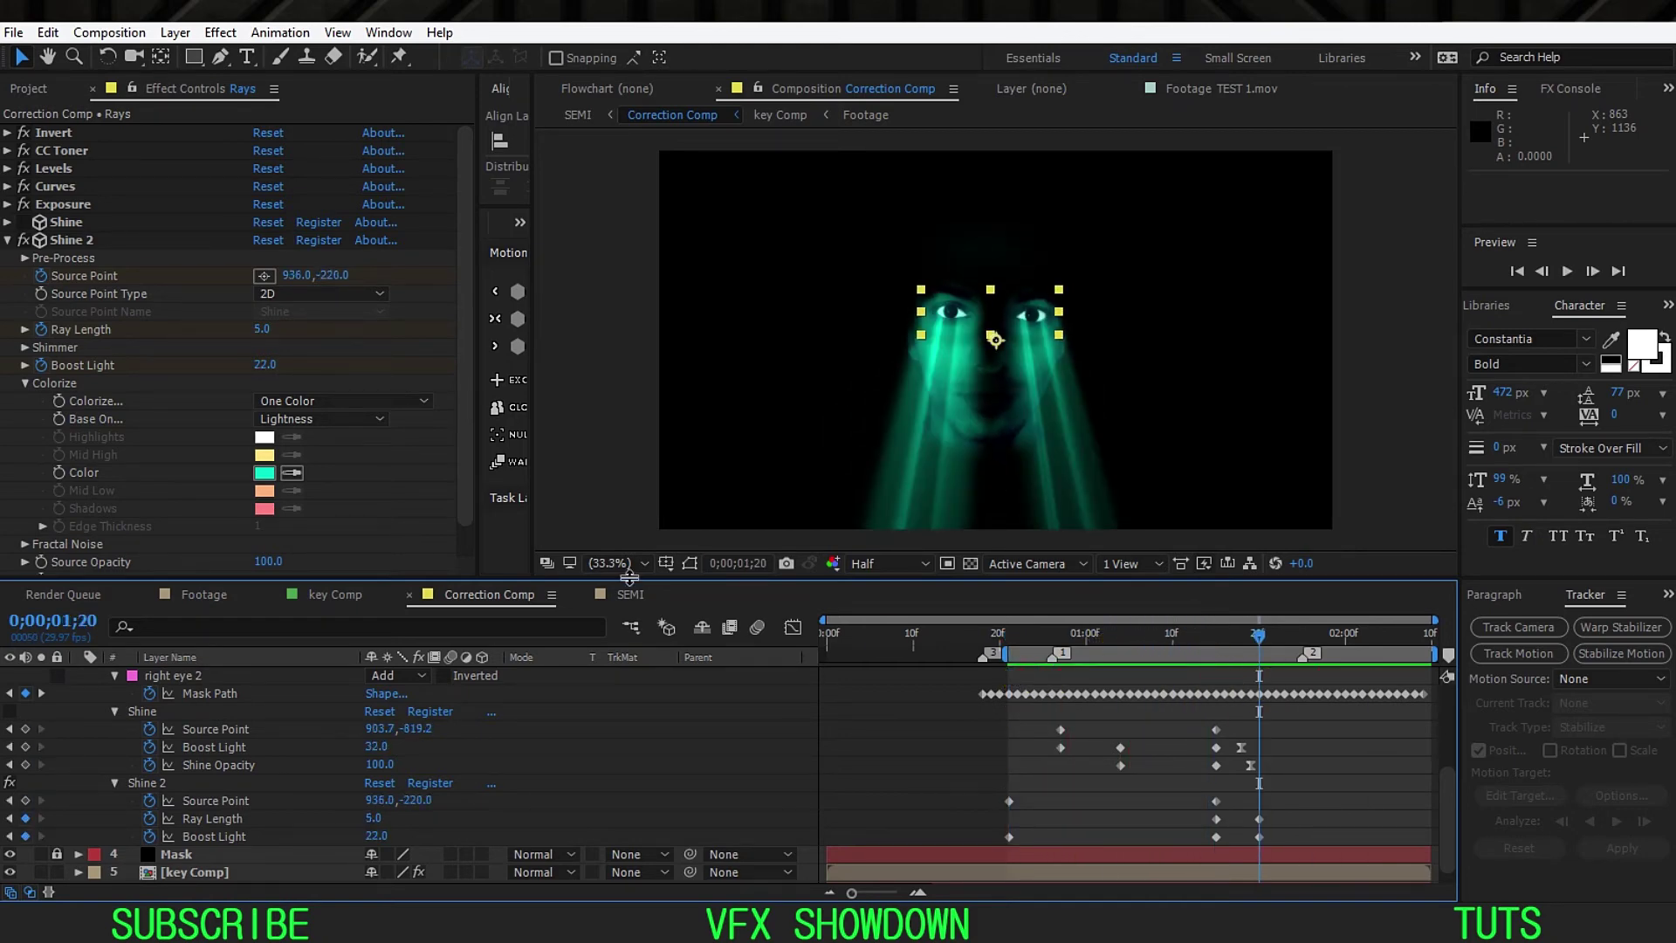
Step: Try a Shimmer Amount of 2110 on the second Shine effect and inspect the rays up close
left_click(25, 382)
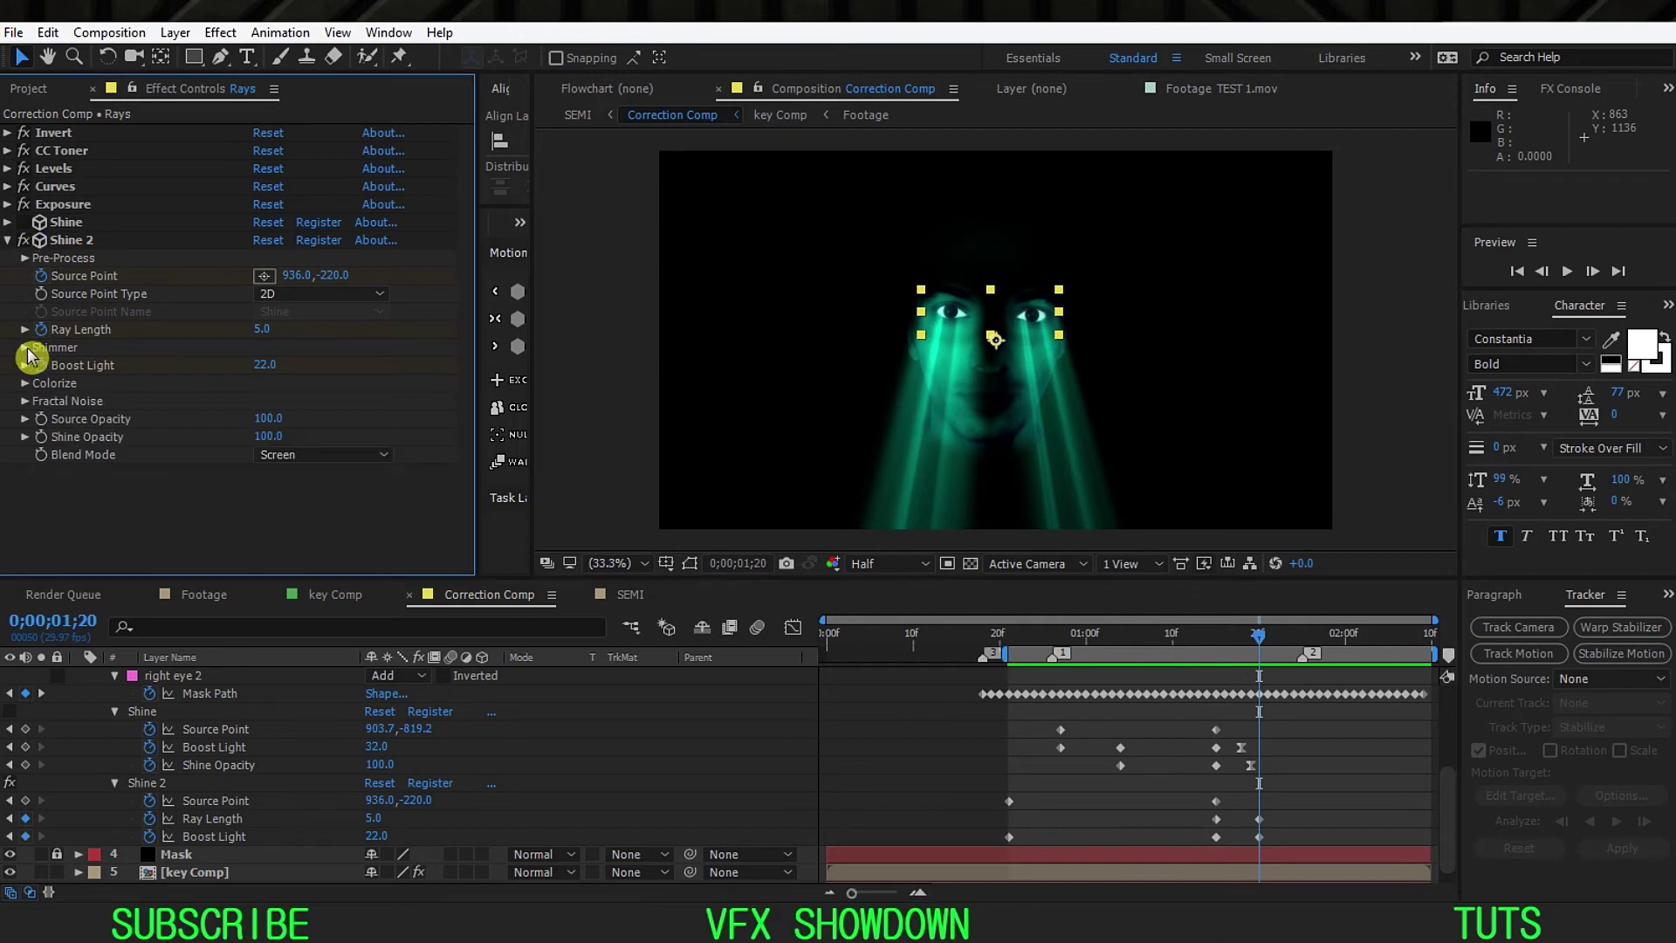
left_click(25, 348)
left_click_drag(260, 366, 506, 385)
scroll(1016, 387, "up", 2)
scroll(1017, 387, "down", 3)
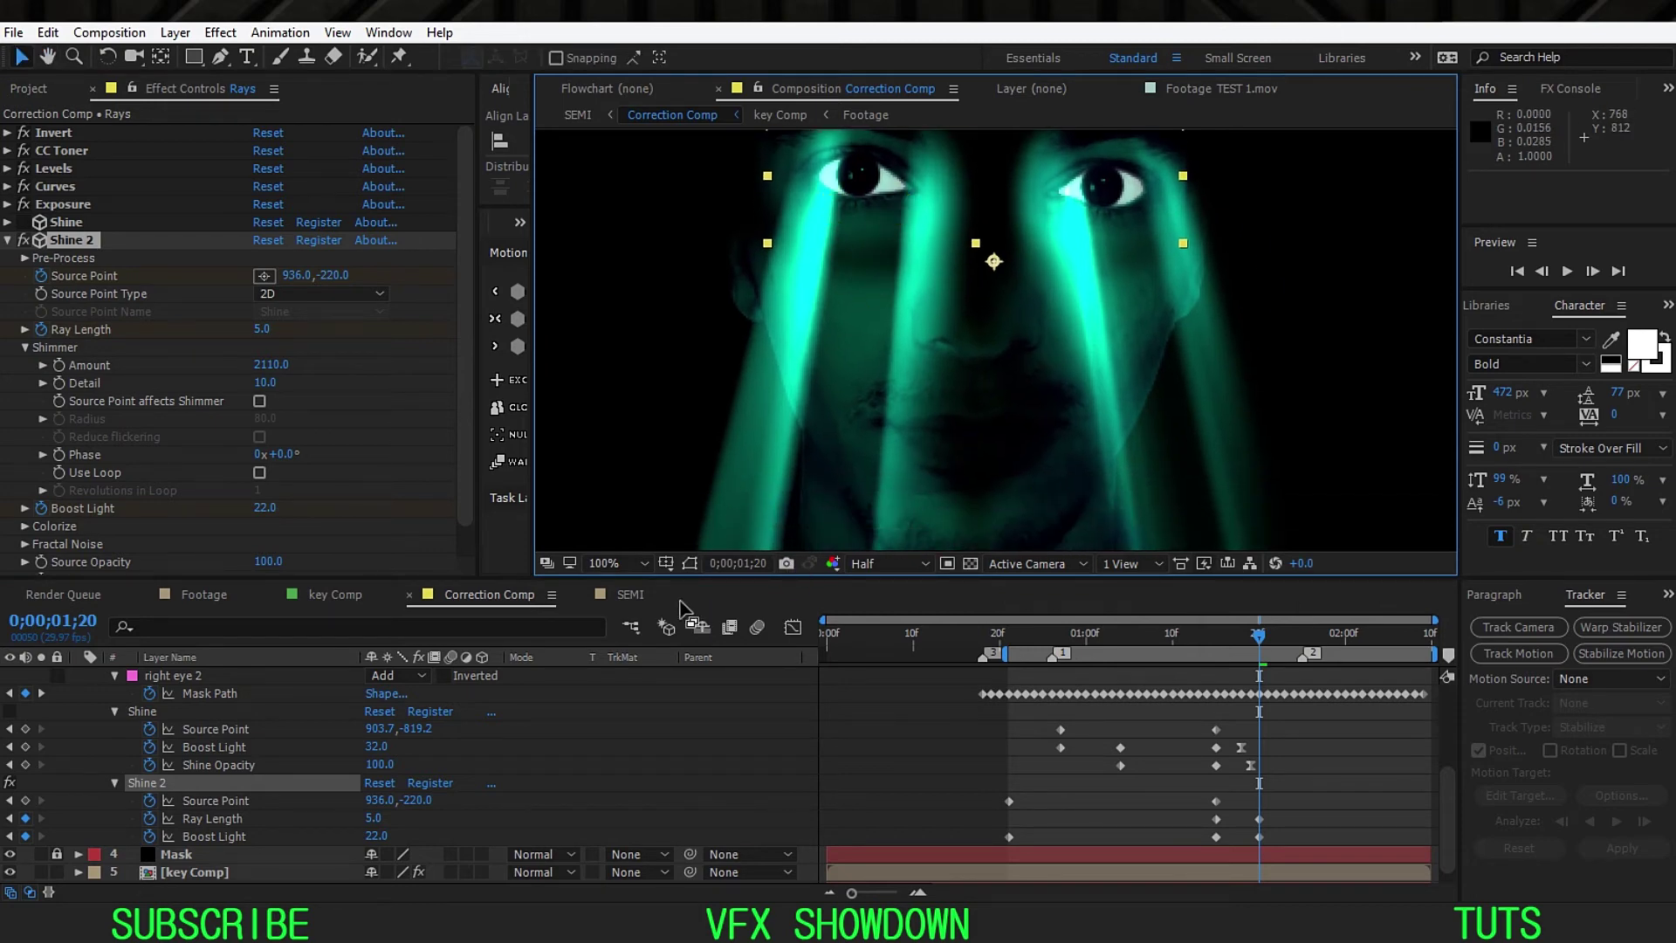
left_click(627, 560)
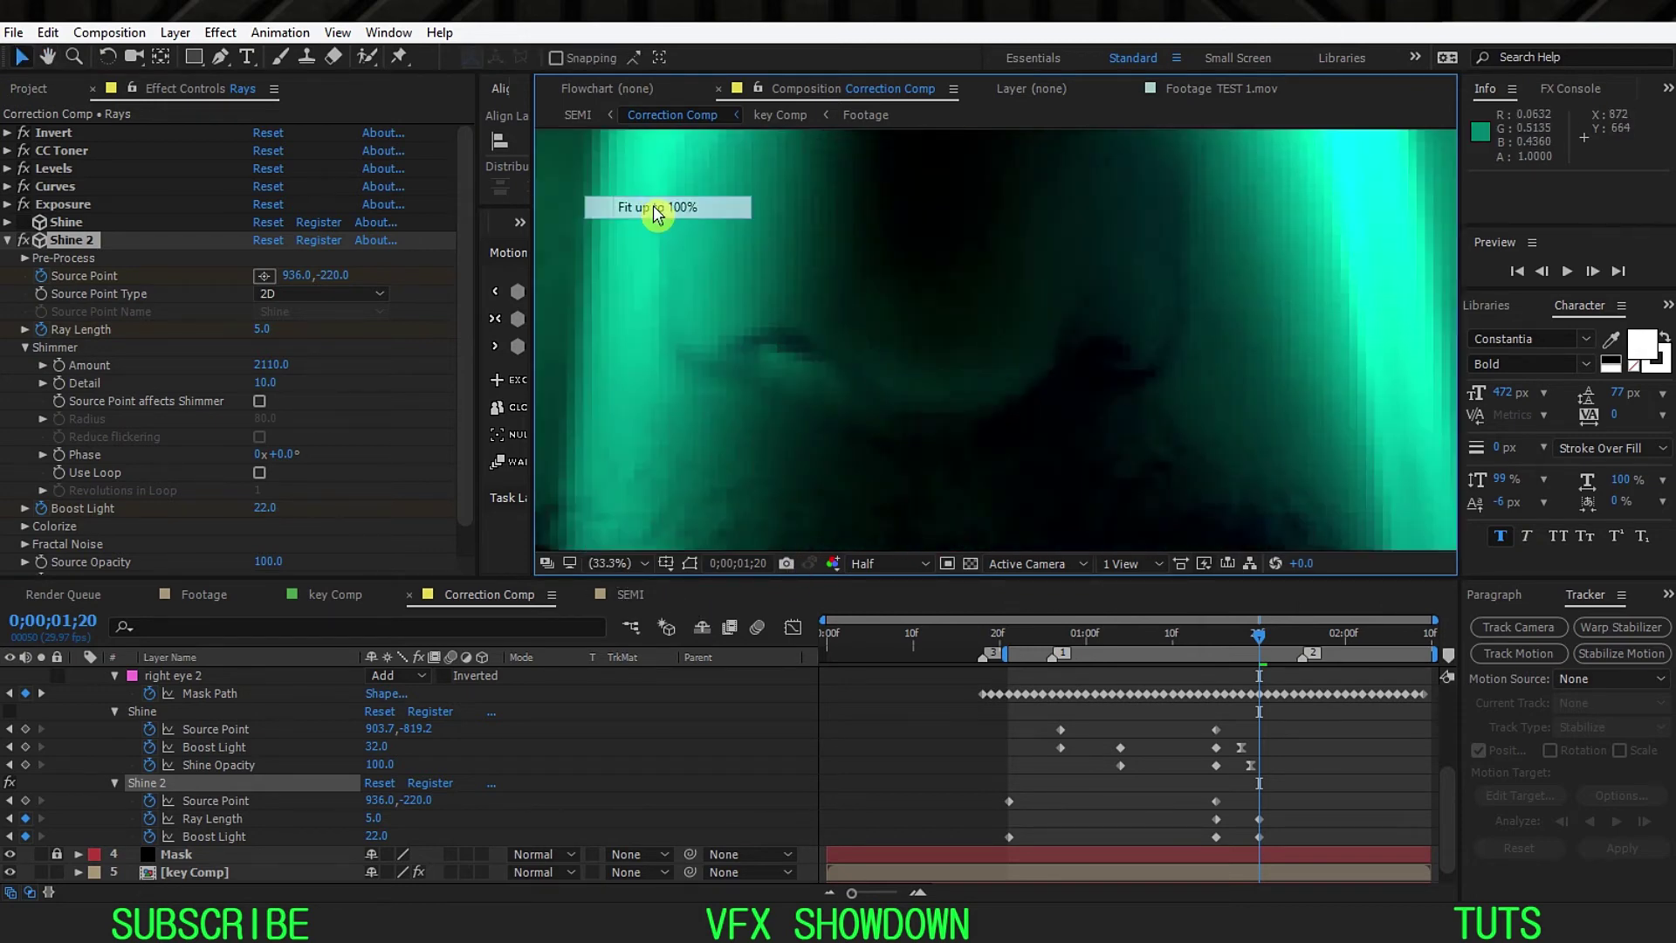
left_click(636, 208)
Step: Set the second Shine effect's Shimmer Amount to 50 and Detail to 30, and collapse the Shimmer settings
left_click(272, 364)
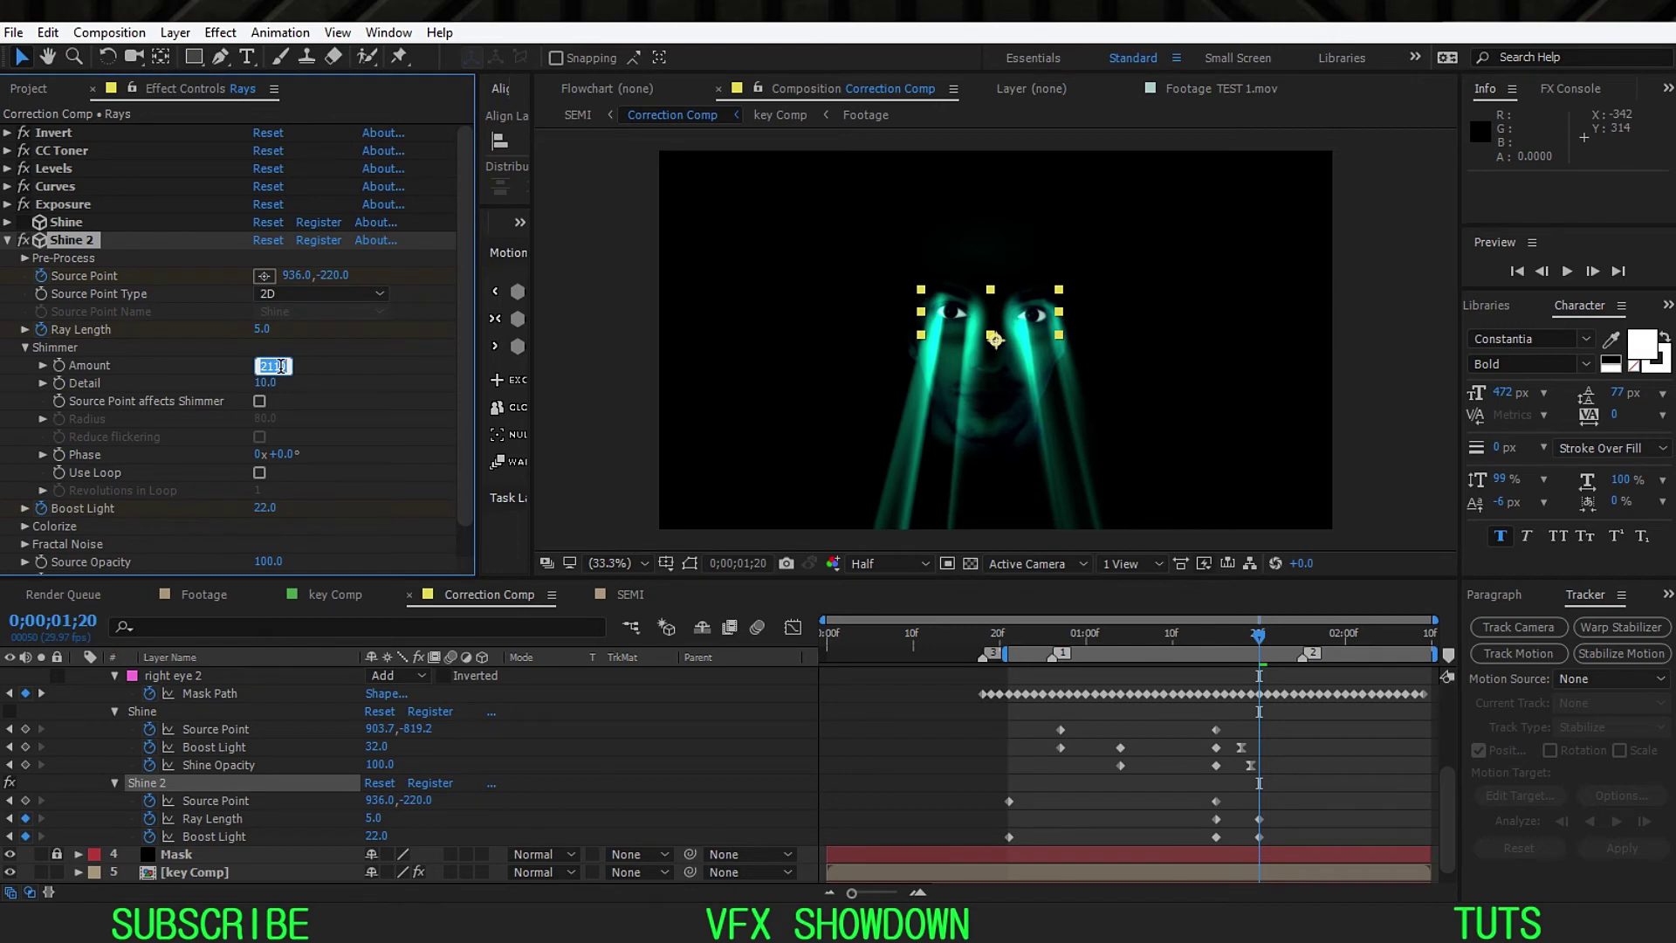
type("50")
key("Return")
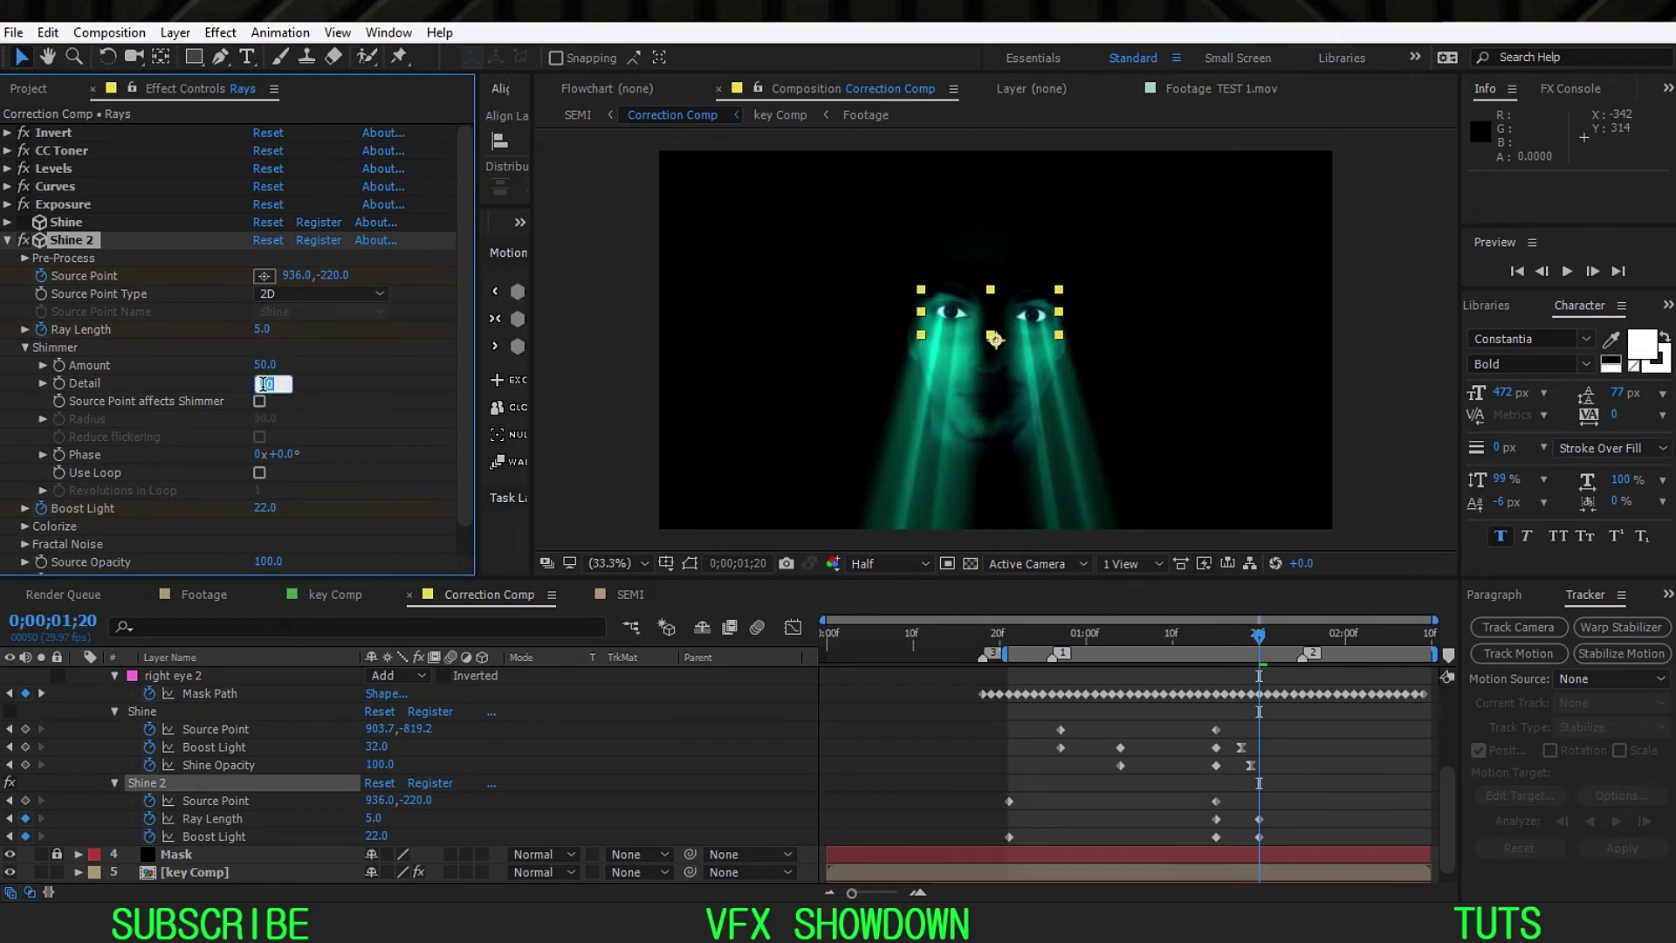
left_click_drag(1020, 636, 1252, 670)
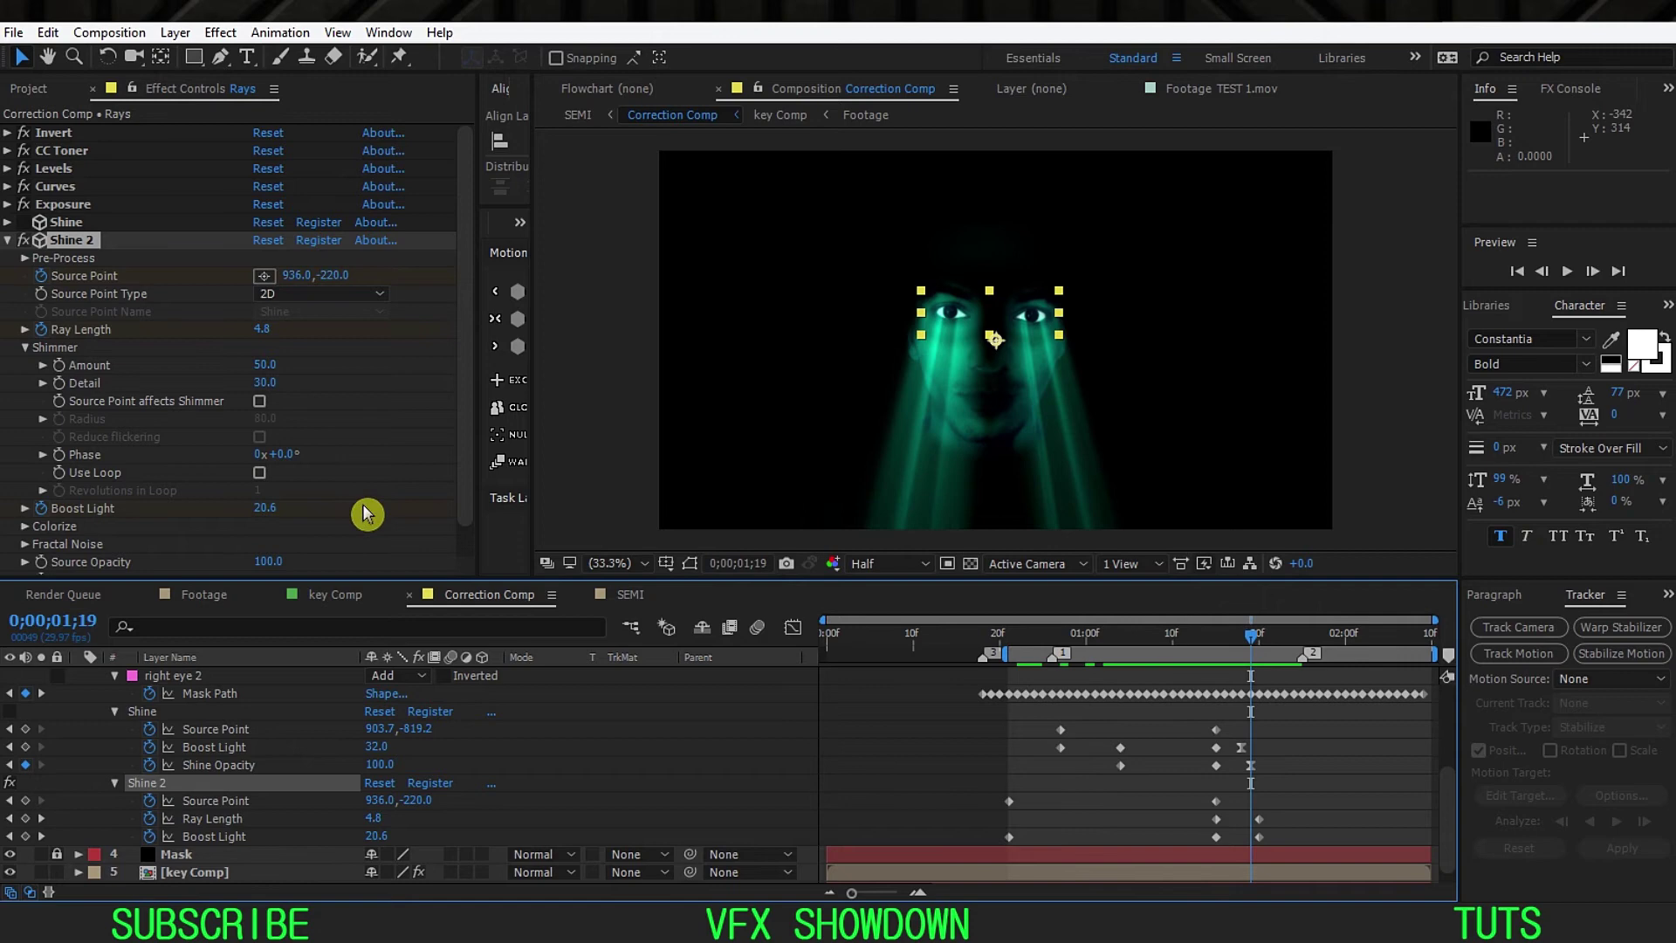
left_click(24, 348)
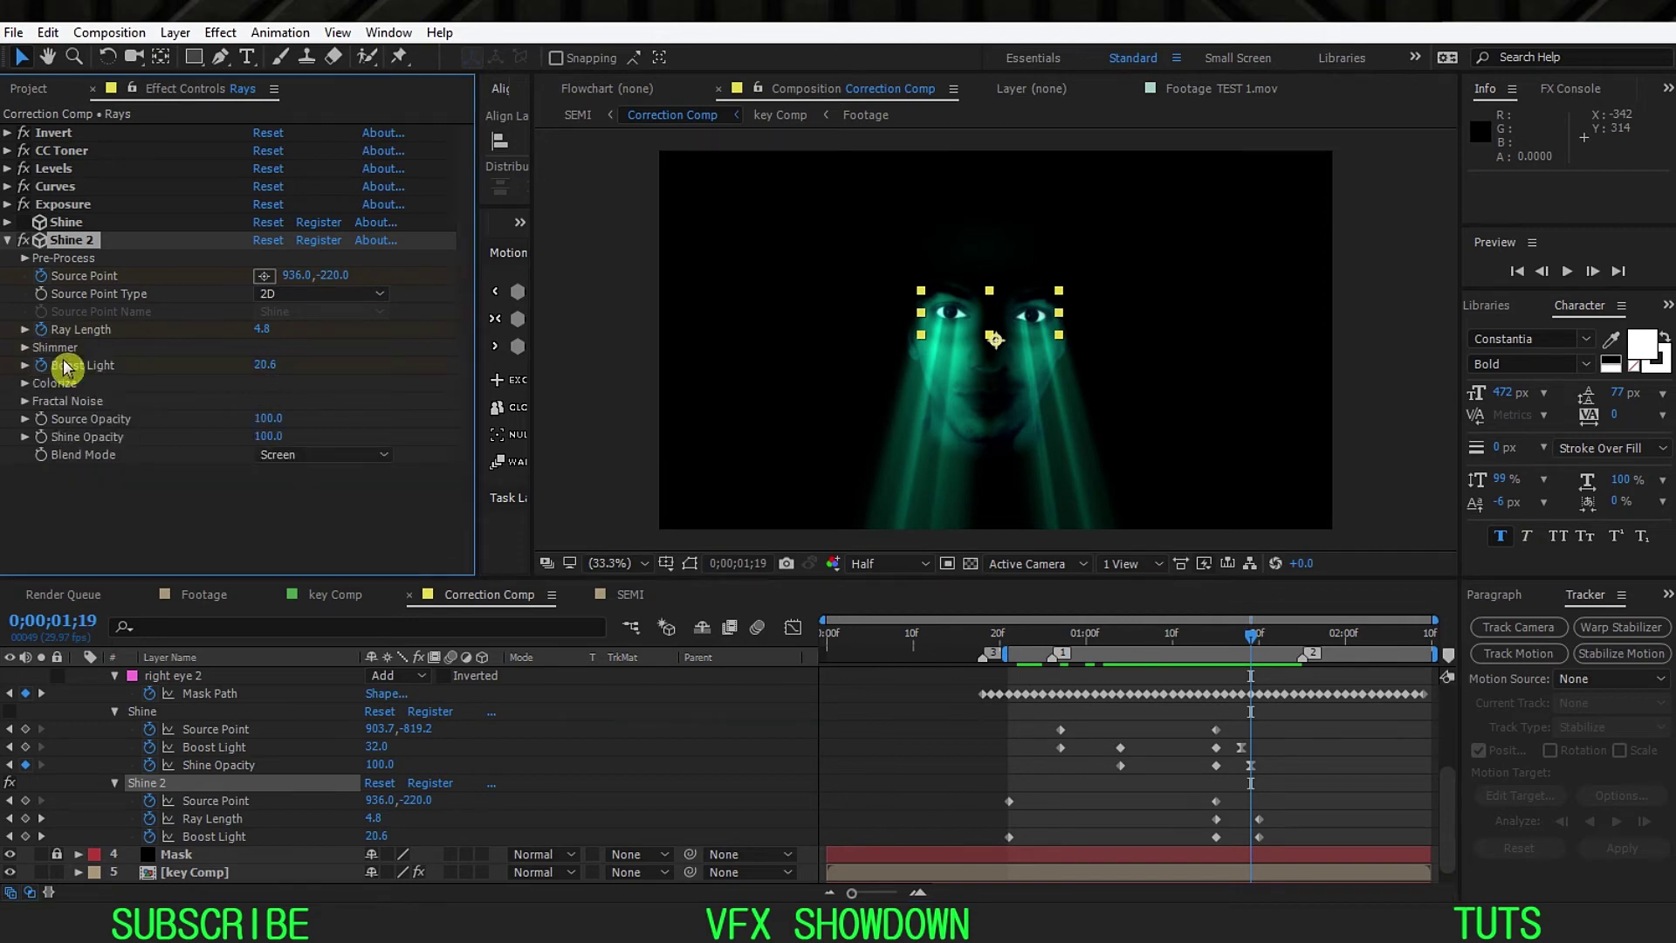
Step: Try Fractal Noise on the second Shine effect, comparing the lower rays with and without it
left_click(25, 402)
scroll(26, 406, "down", 3)
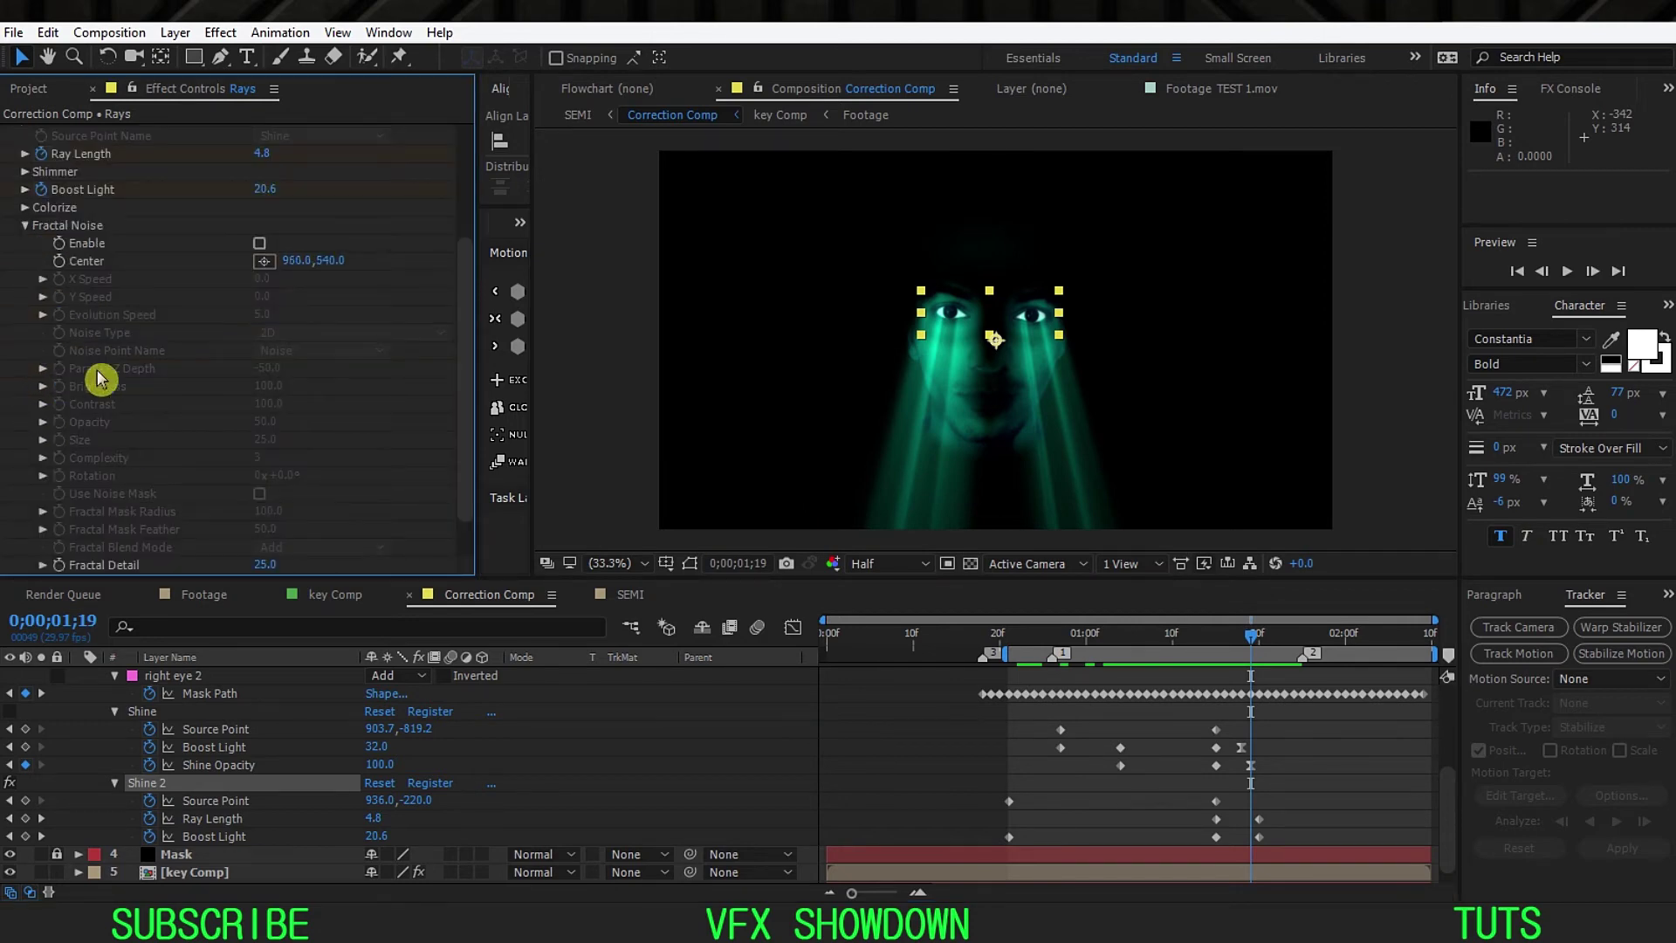
left_click(260, 244)
scroll(779, 382, "up", 3)
left_click_drag(951, 438, 982, 257)
key("v")
left_click(258, 245)
left_click(258, 244)
left_click(258, 244)
left_click(259, 244)
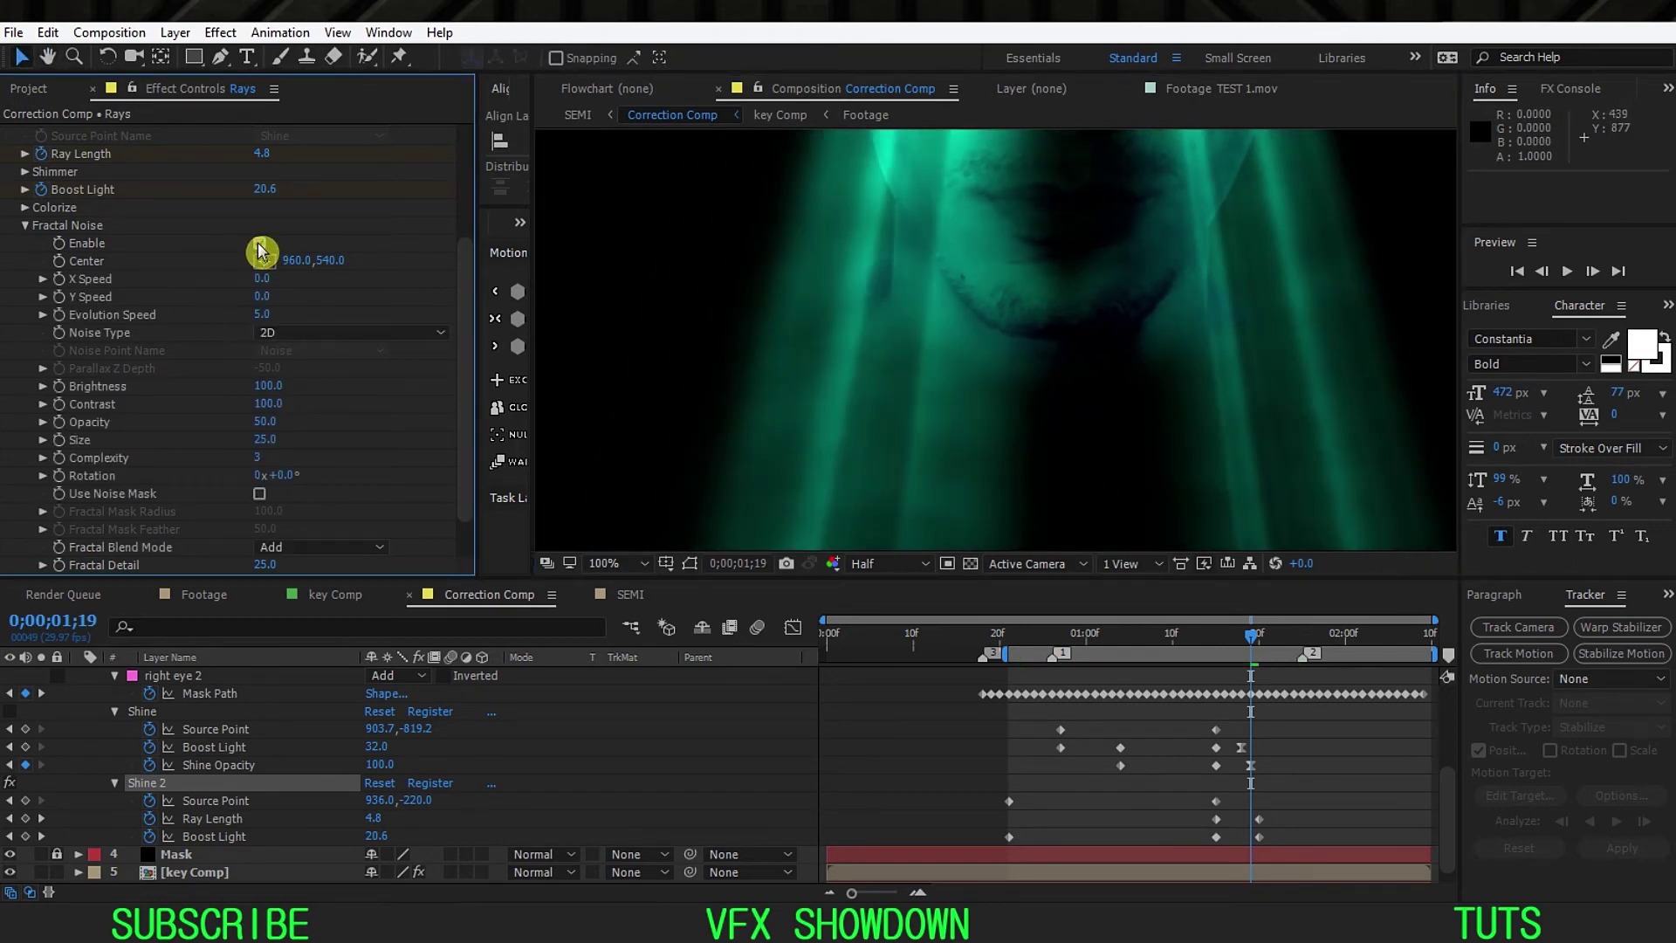
left_click(259, 247)
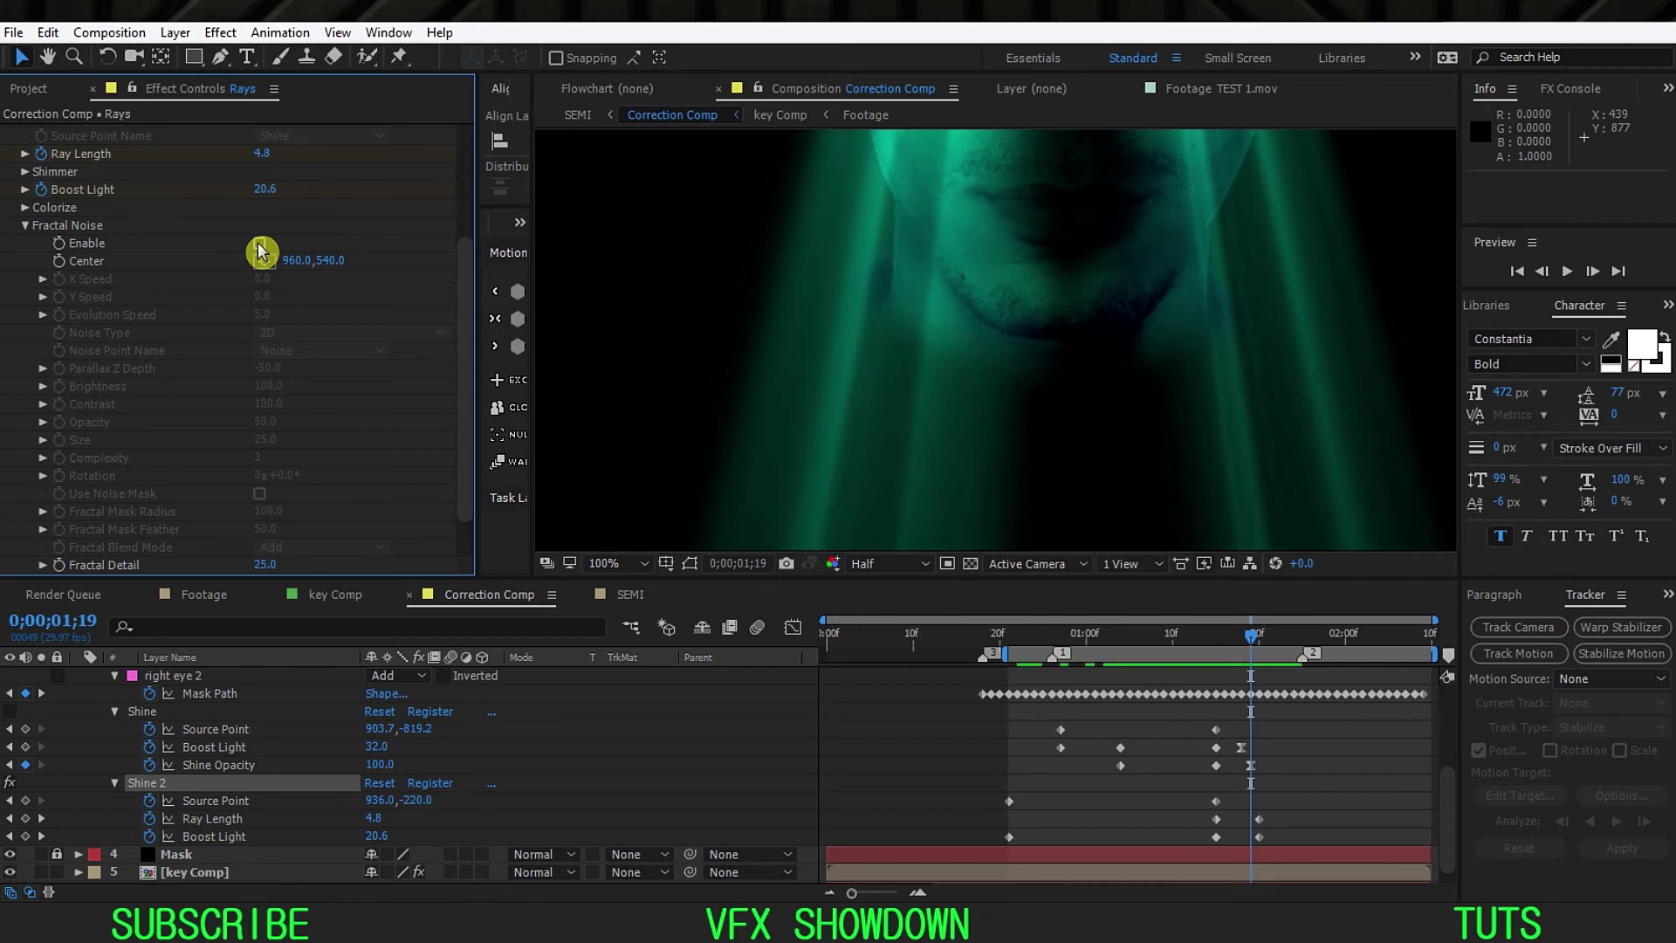
left_click(26, 226)
Step: Fit the full frame in the viewer and preview the adjusted ray animation from 0;00;00;21
left_click(615, 563)
left_click(657, 207)
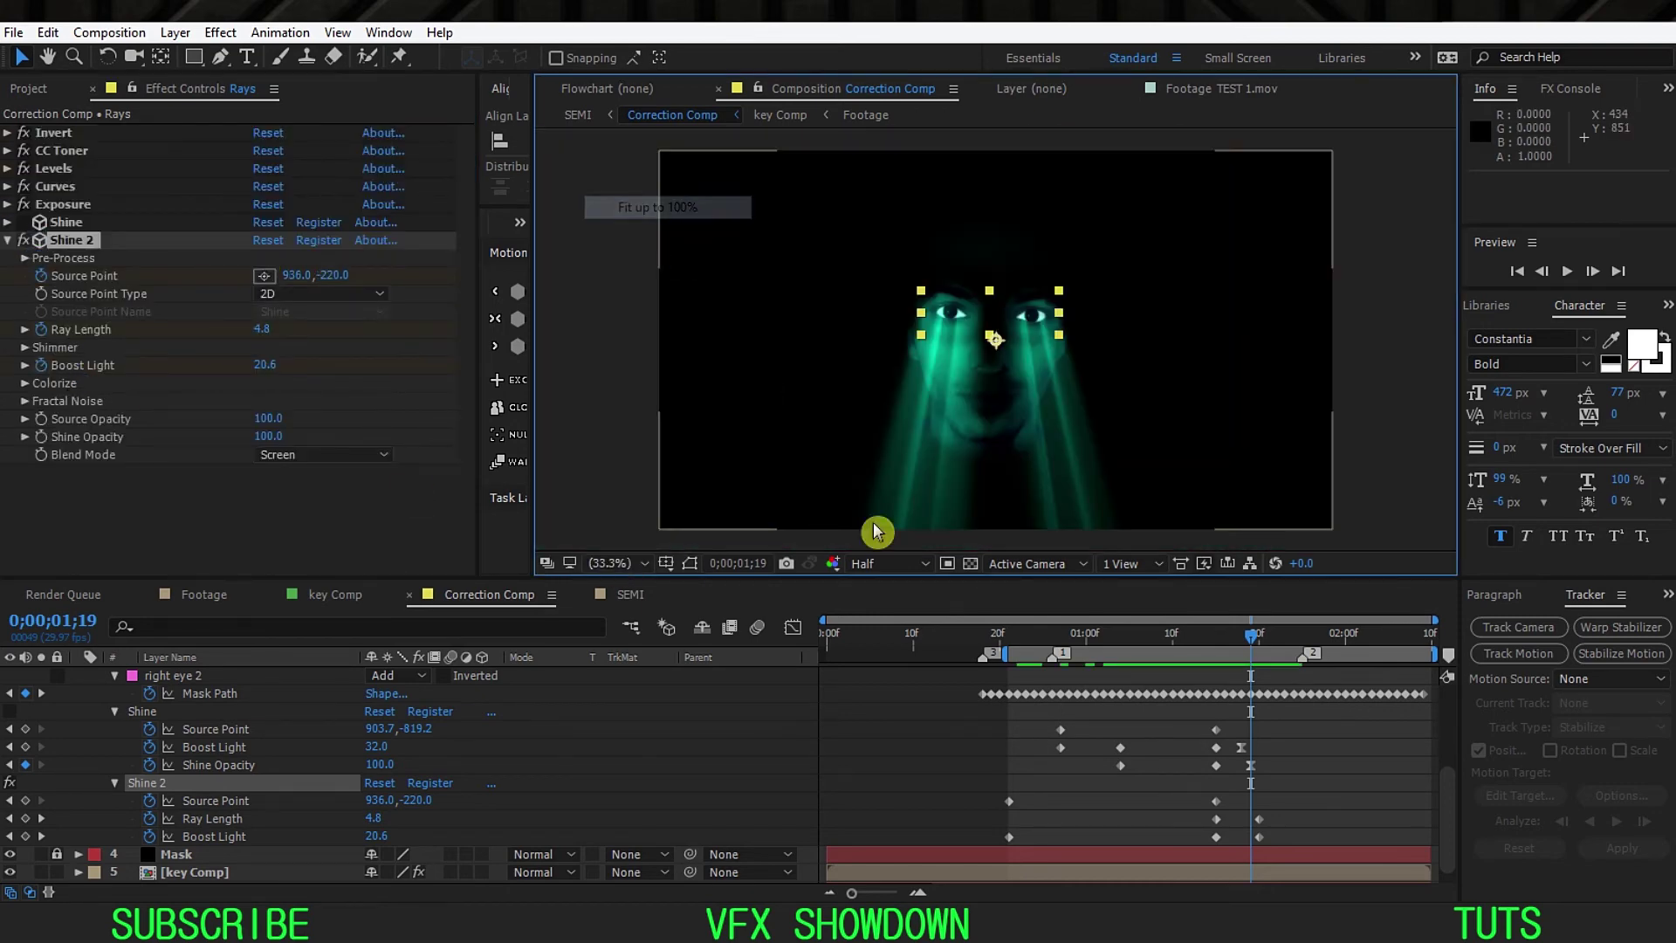
left_click_drag(1124, 641, 1007, 679)
key("space")
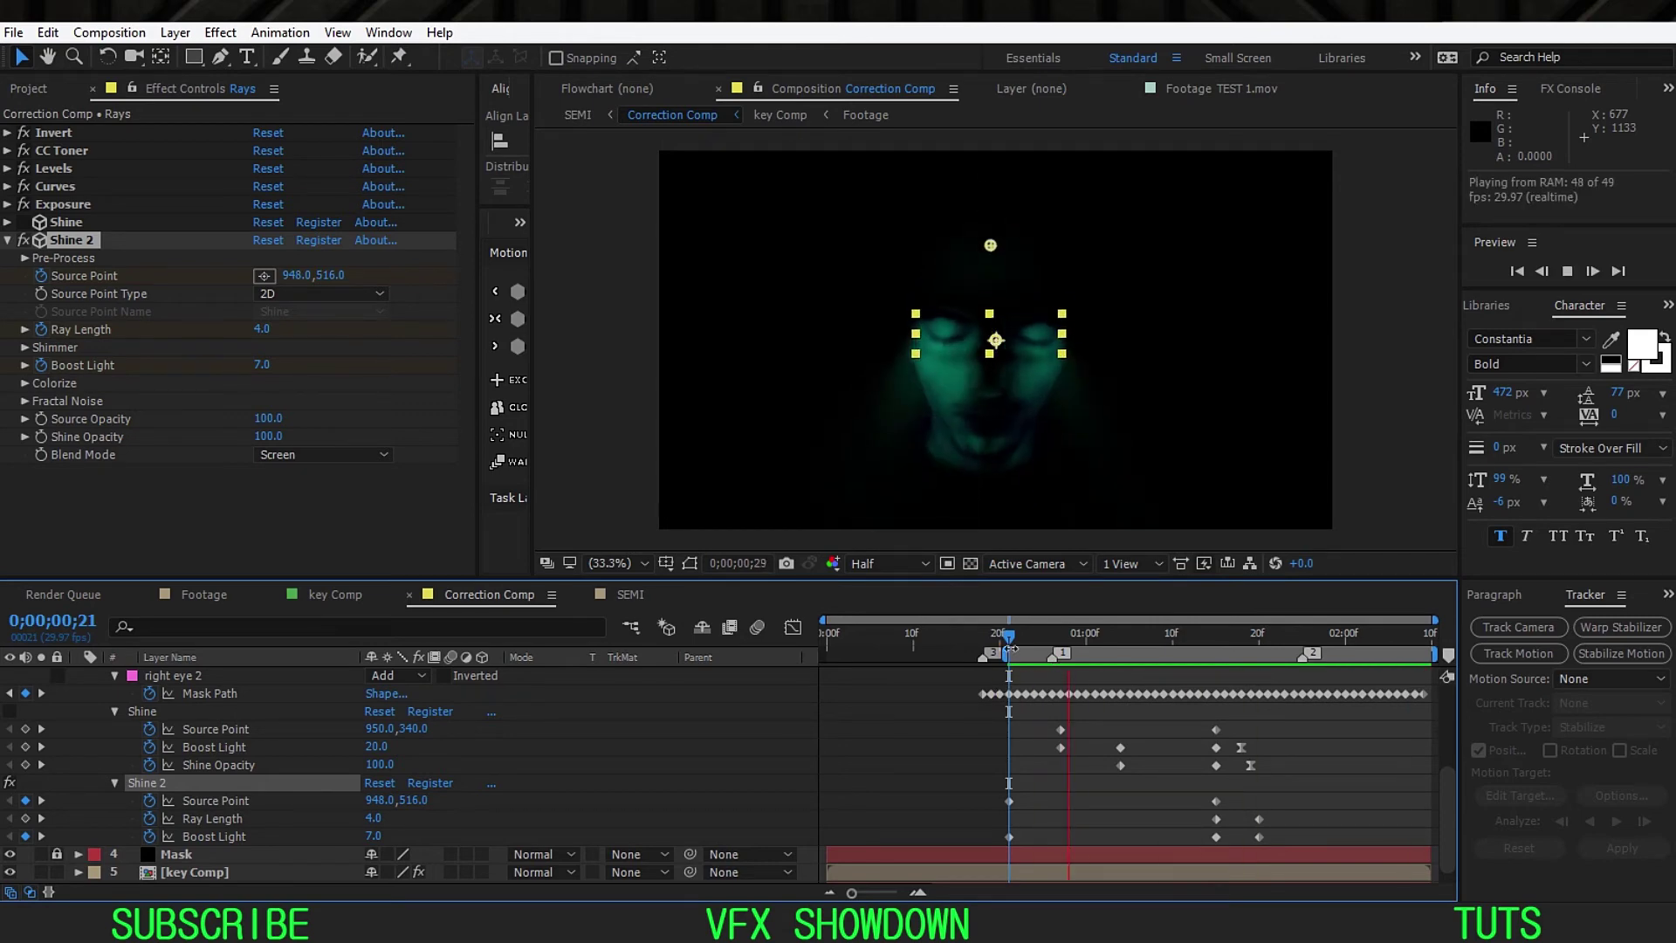
Step: Switch to the SEMI composition, preview it from 0;00;00;18, and move to 0;00;01;18
left_click(625, 601)
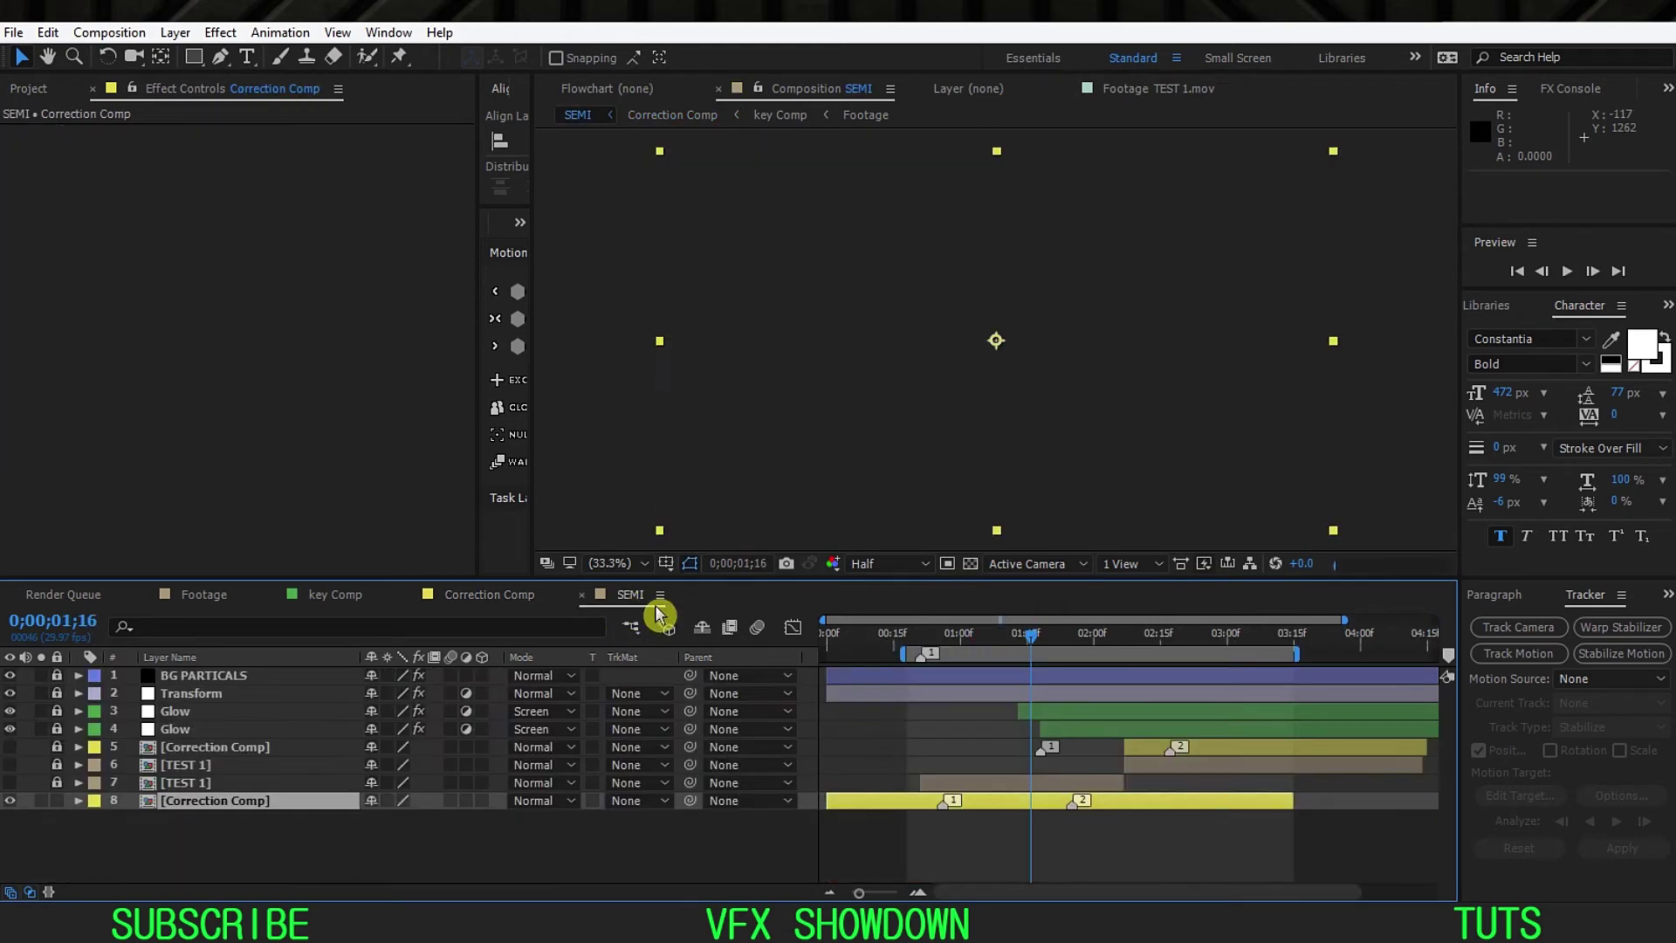
left_click_drag(939, 636, 908, 635)
left_click(720, 859)
key("space")
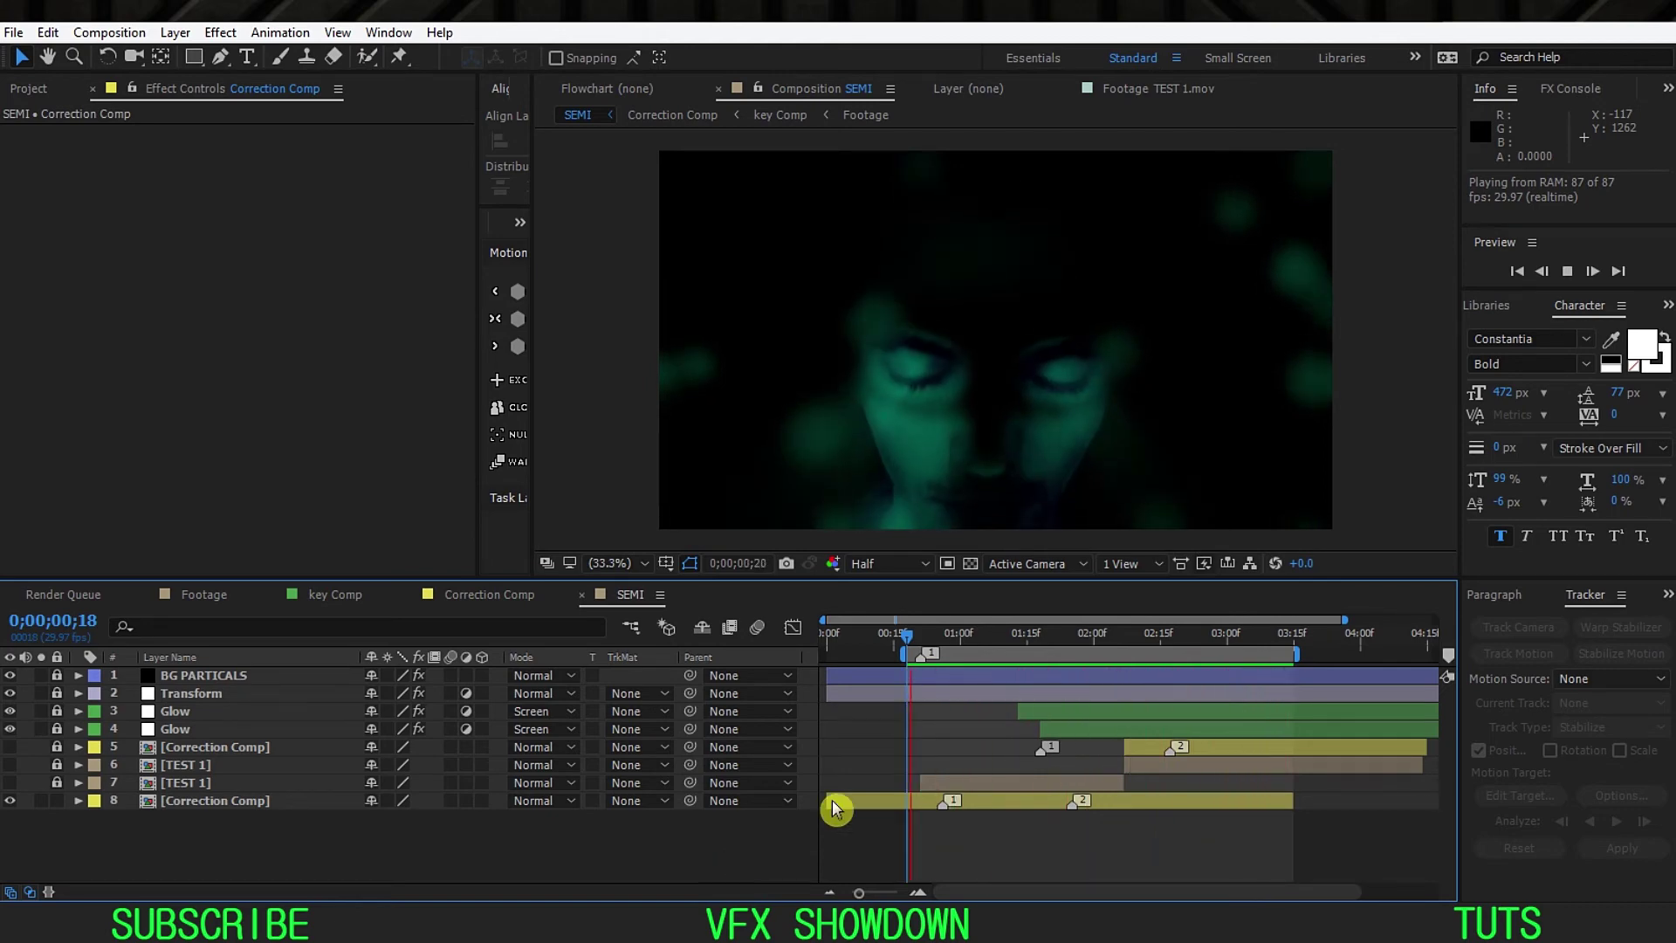
left_click_drag(967, 644, 1042, 643)
Step: Open the Correction Comp from its layer in SEMI and collapse the Rays layer's properties
left_click(218, 801)
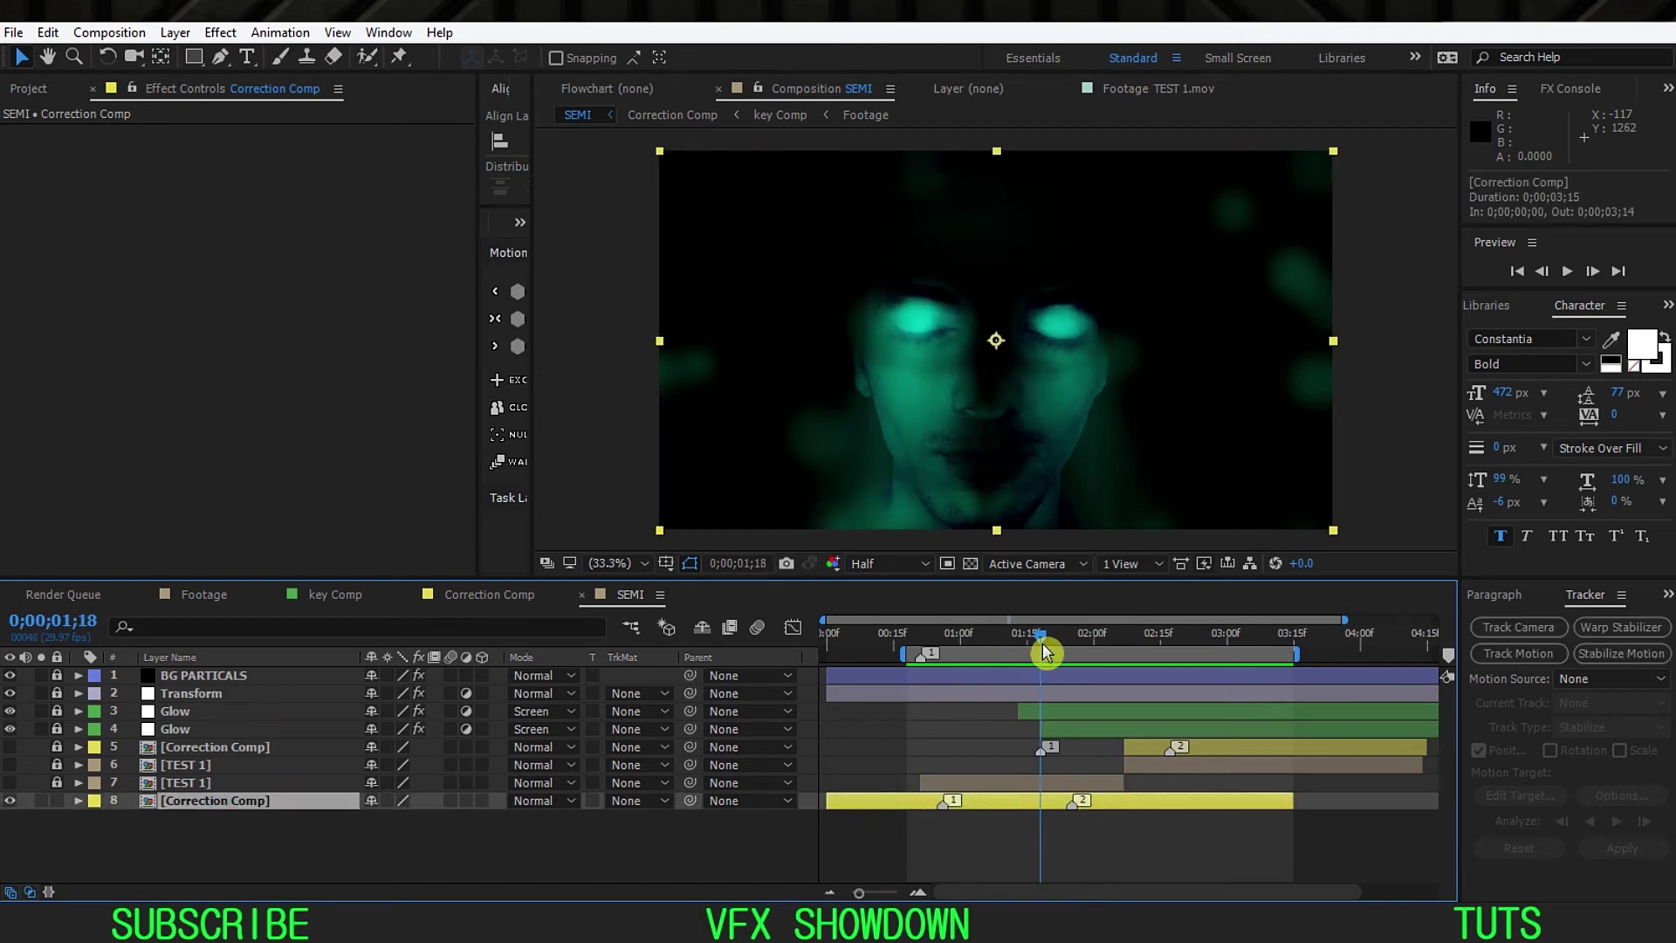
double_click(177, 799)
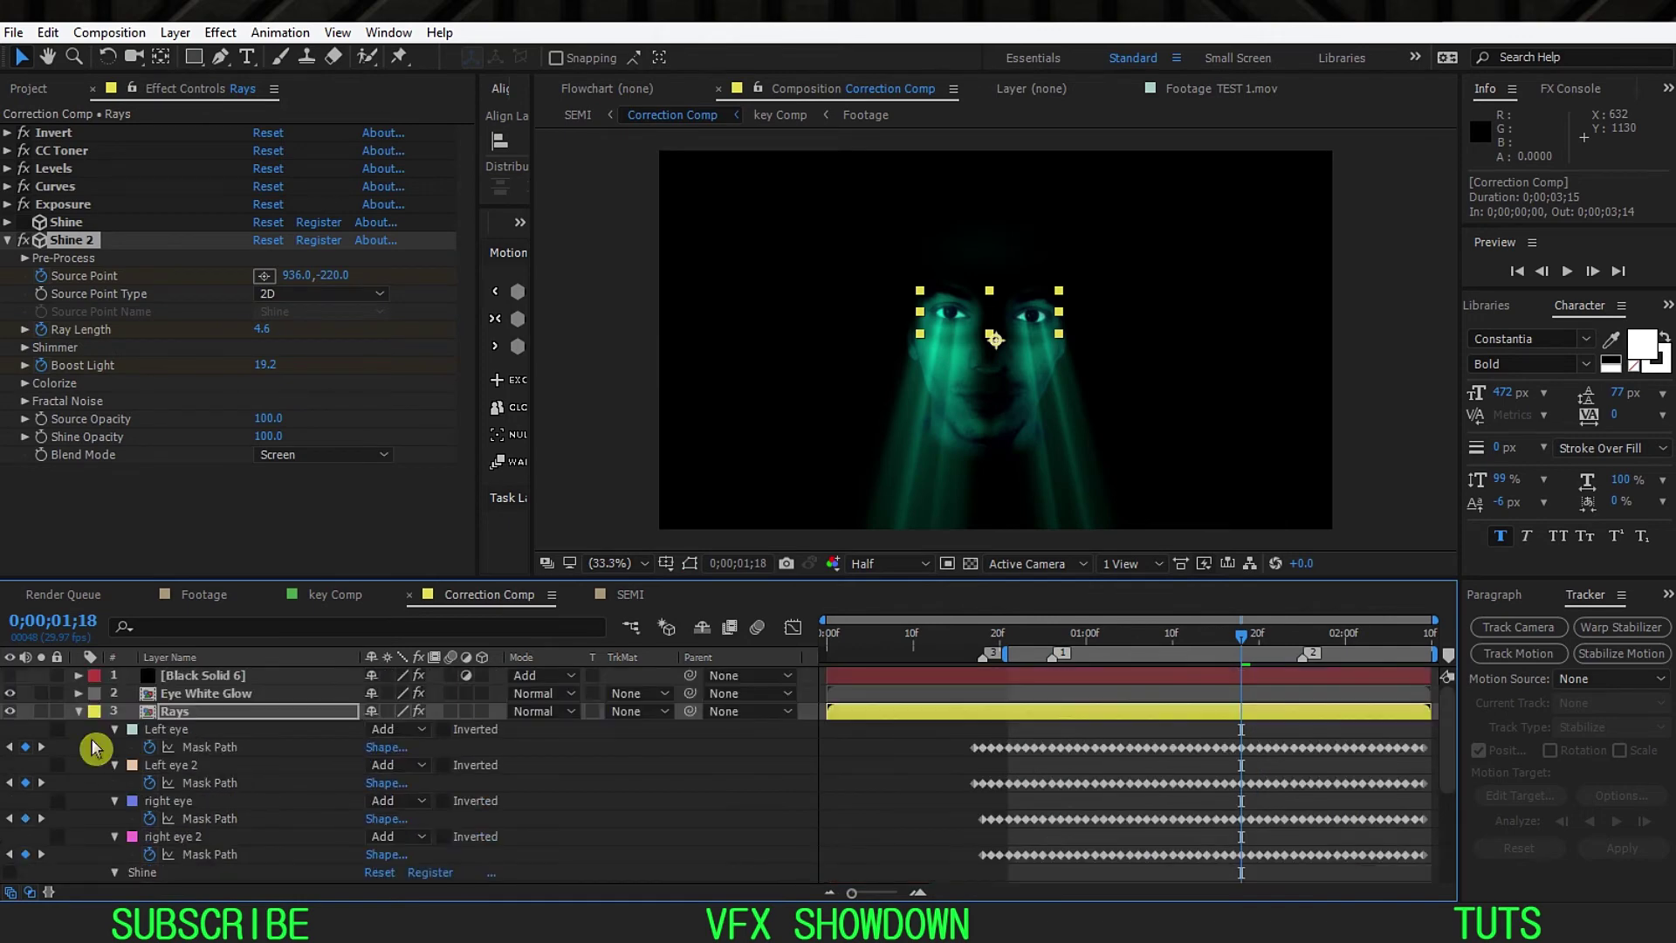
left_click(78, 710)
left_click(135, 728)
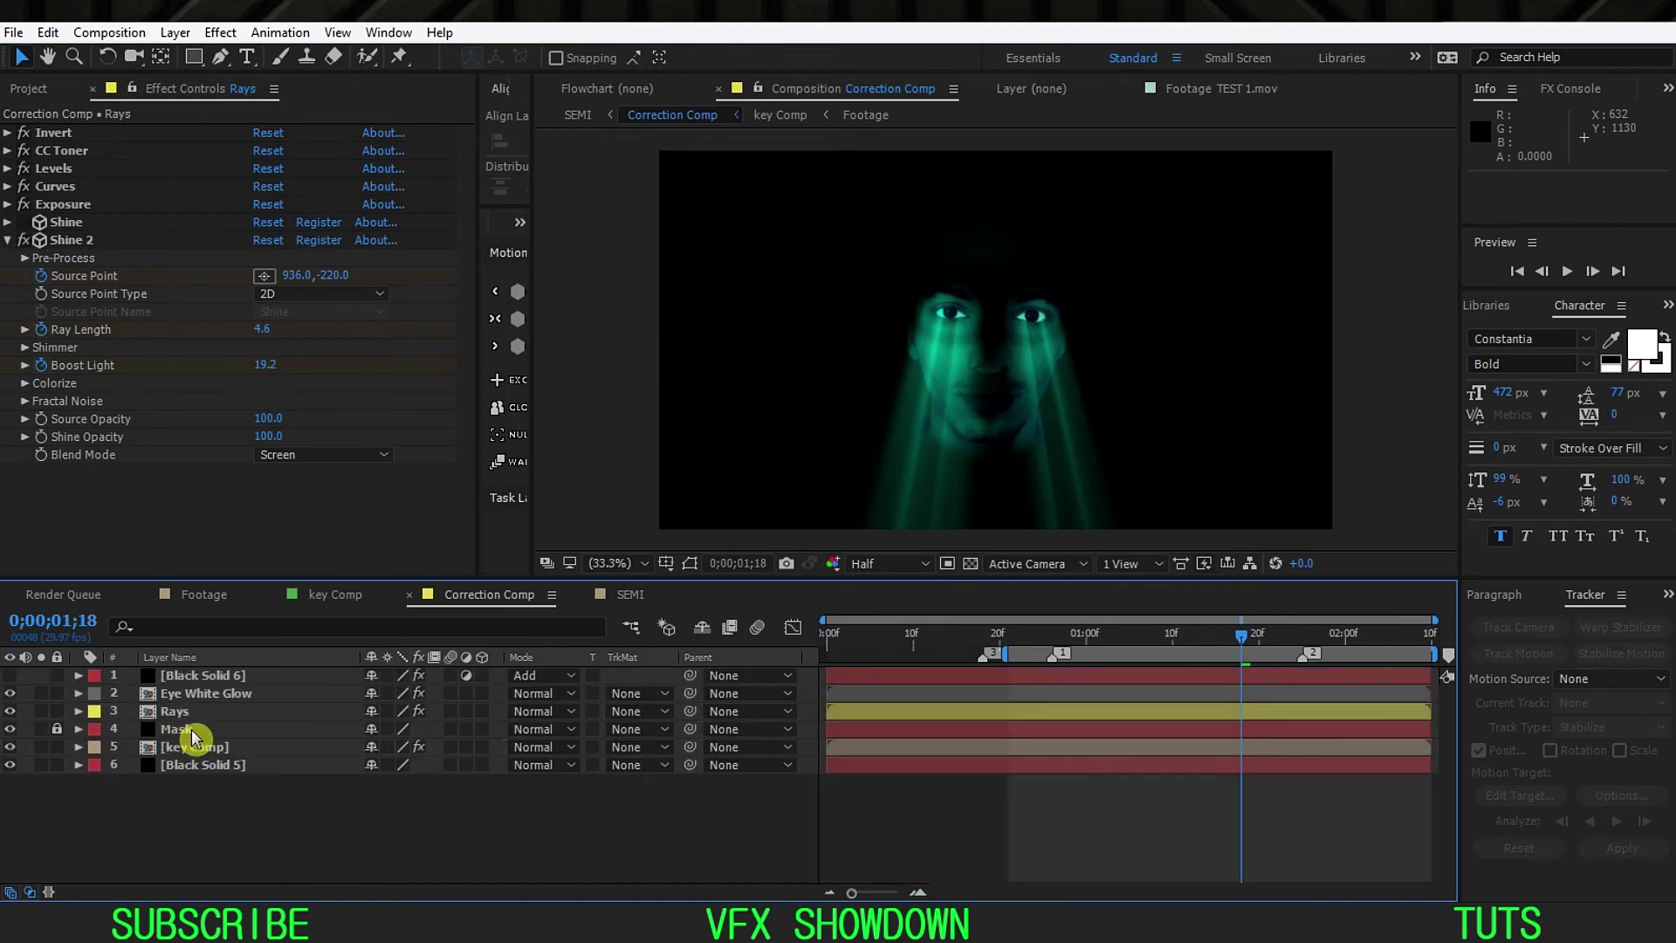
Step: Unlock the Mask layer and show its mask paths around the face in a maximized composition viewer
left_click(57, 728)
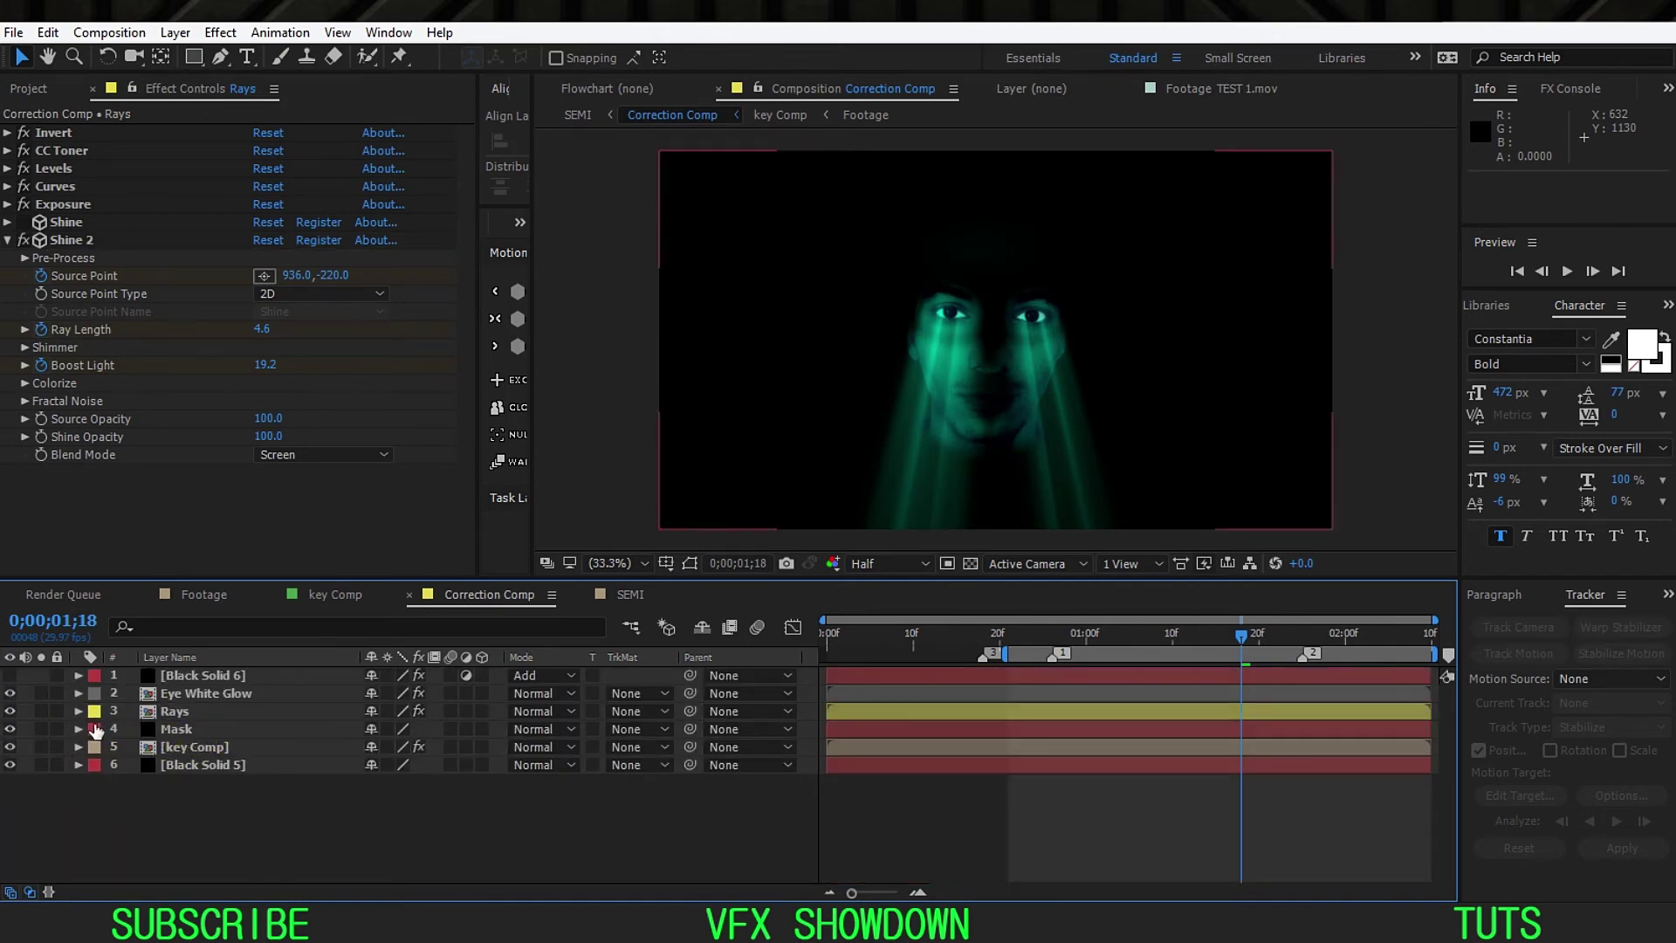
left_click(246, 735)
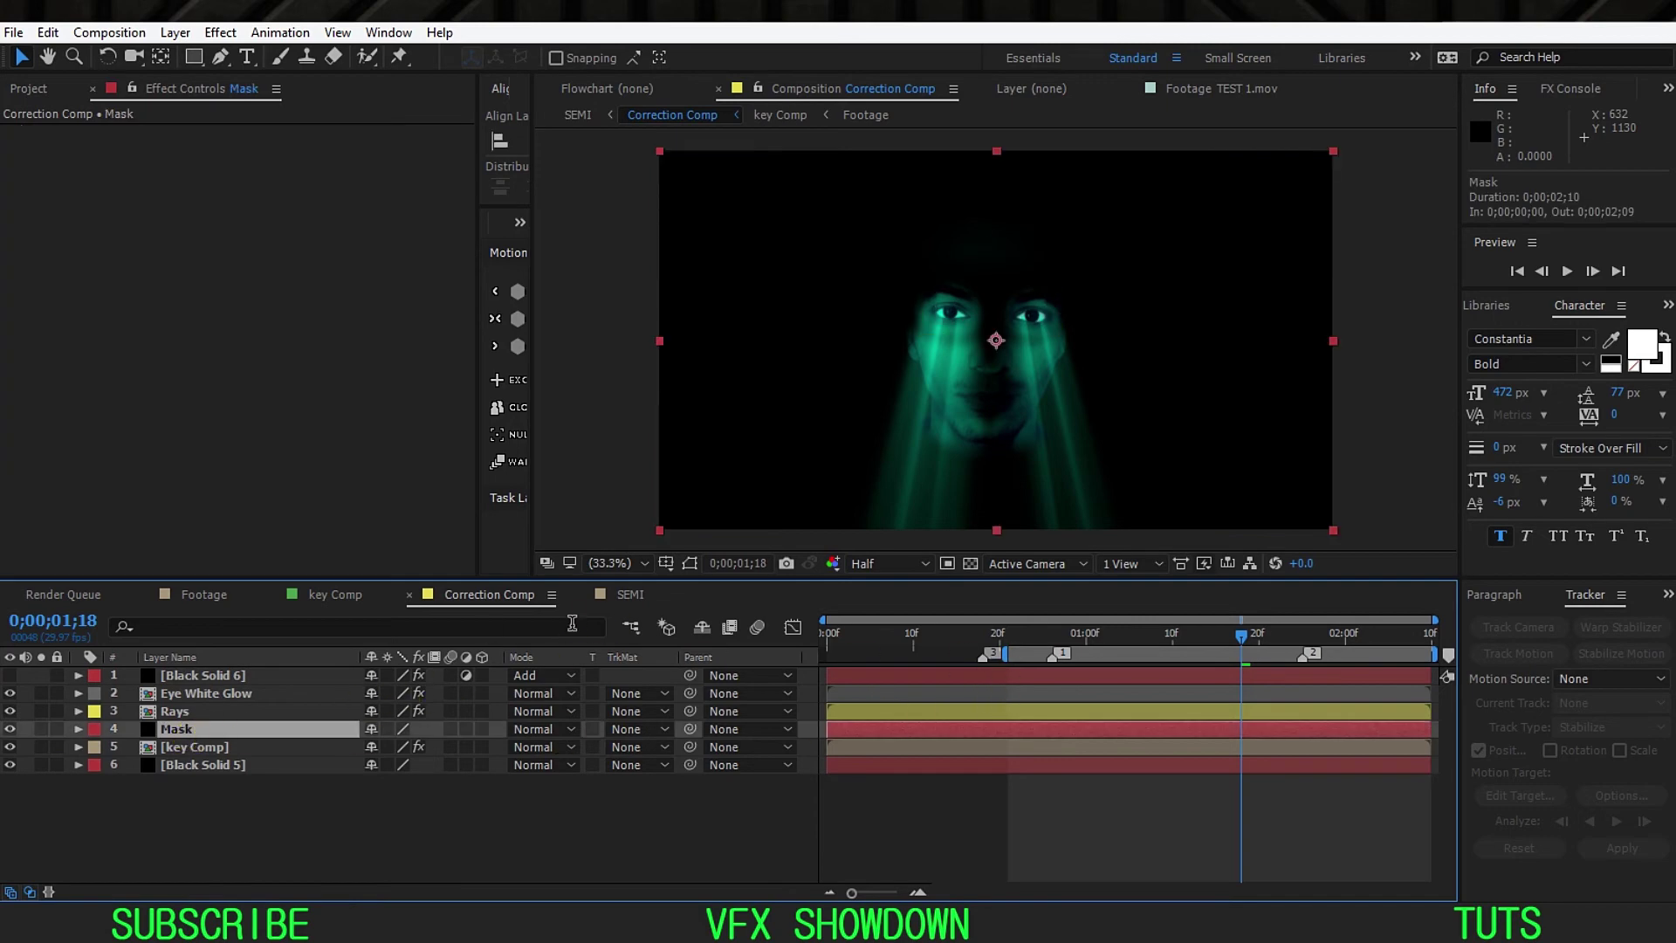
left_click(689, 564)
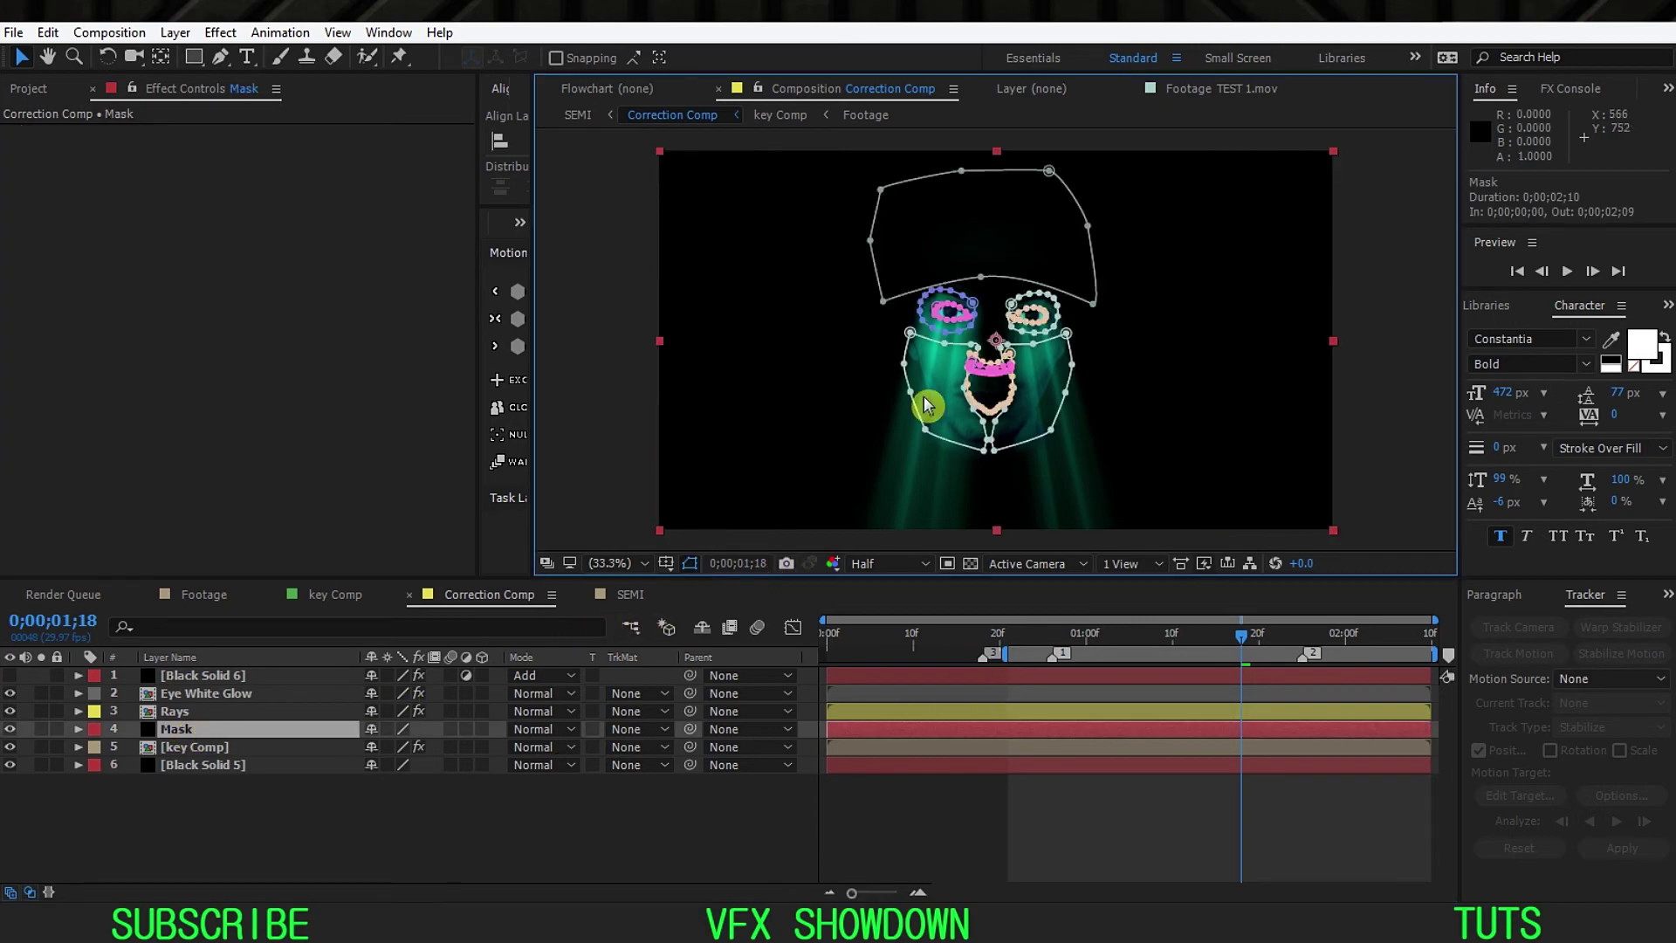
scroll(979, 384, "up", 3)
key("grave")
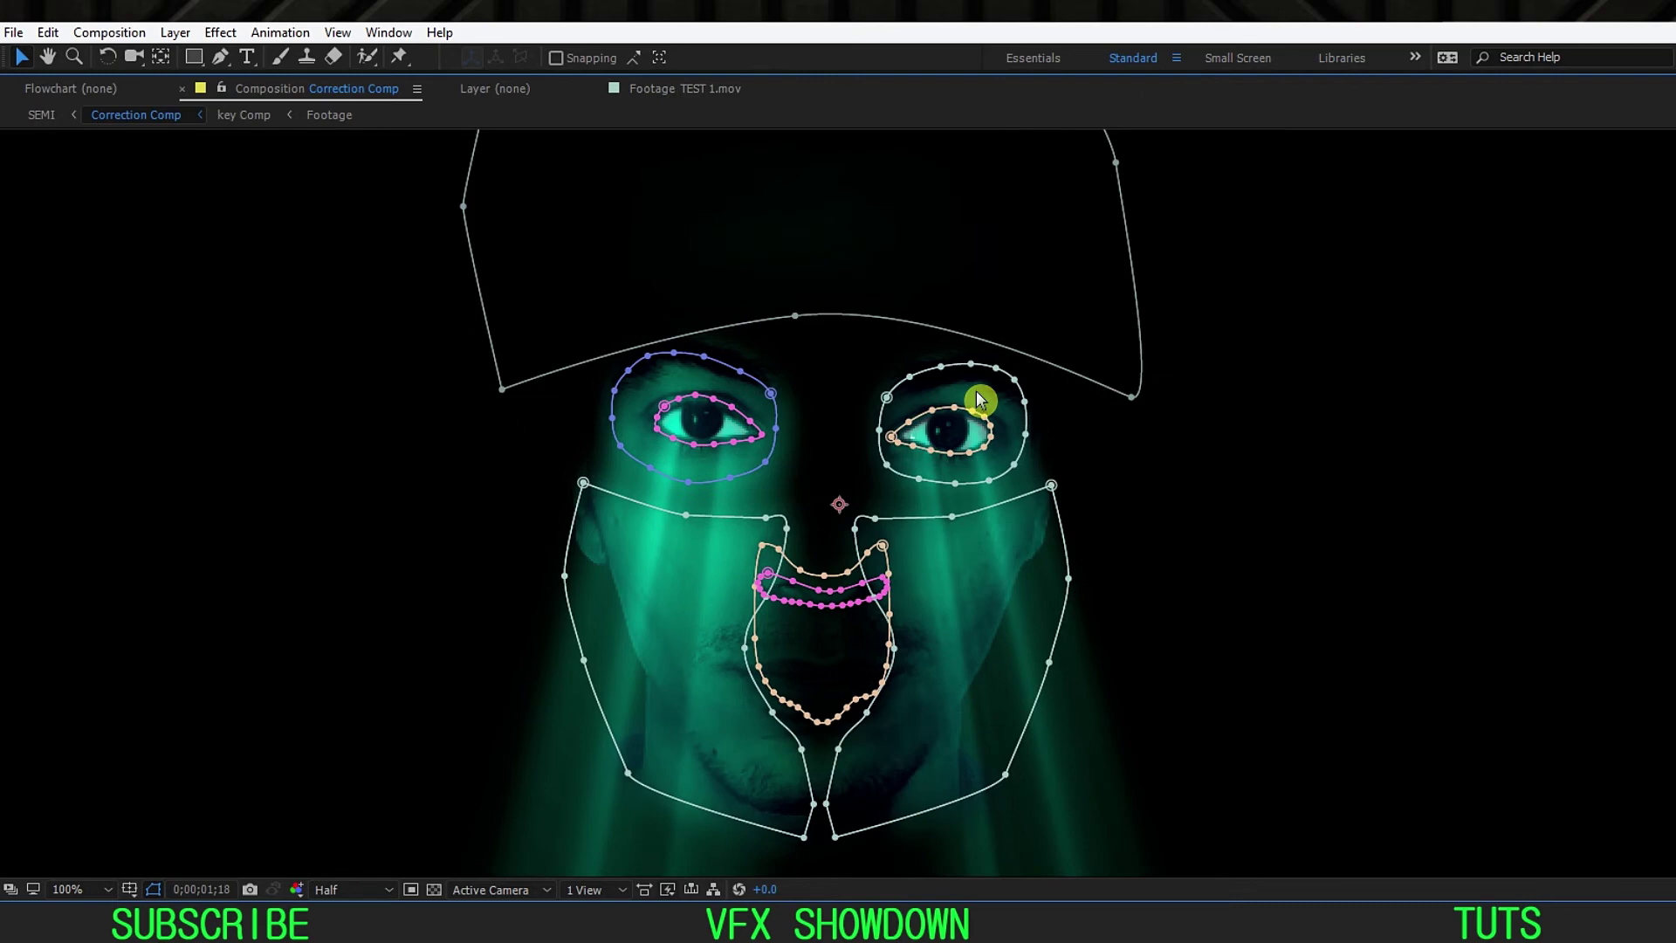
scroll(887, 501, "down", 2)
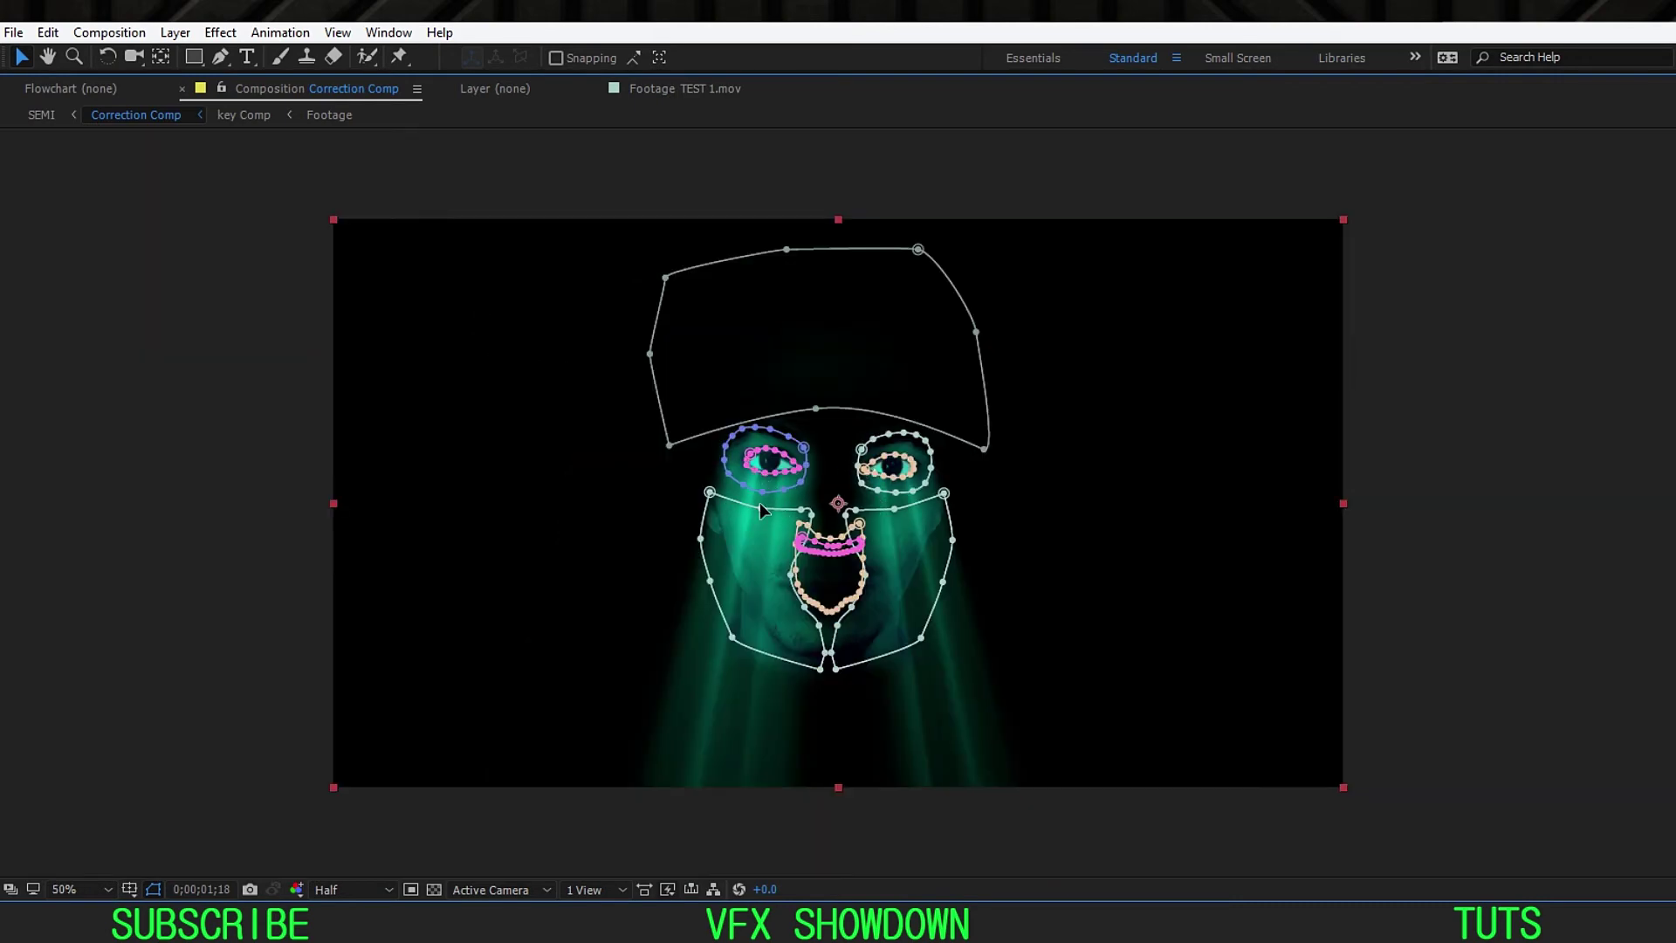
Step: Fit the masked face in the viewer, restore the full workspace, and move to 0;00;00;26 with the Mask layer deselected
left_click(70, 889)
left_click(121, 534)
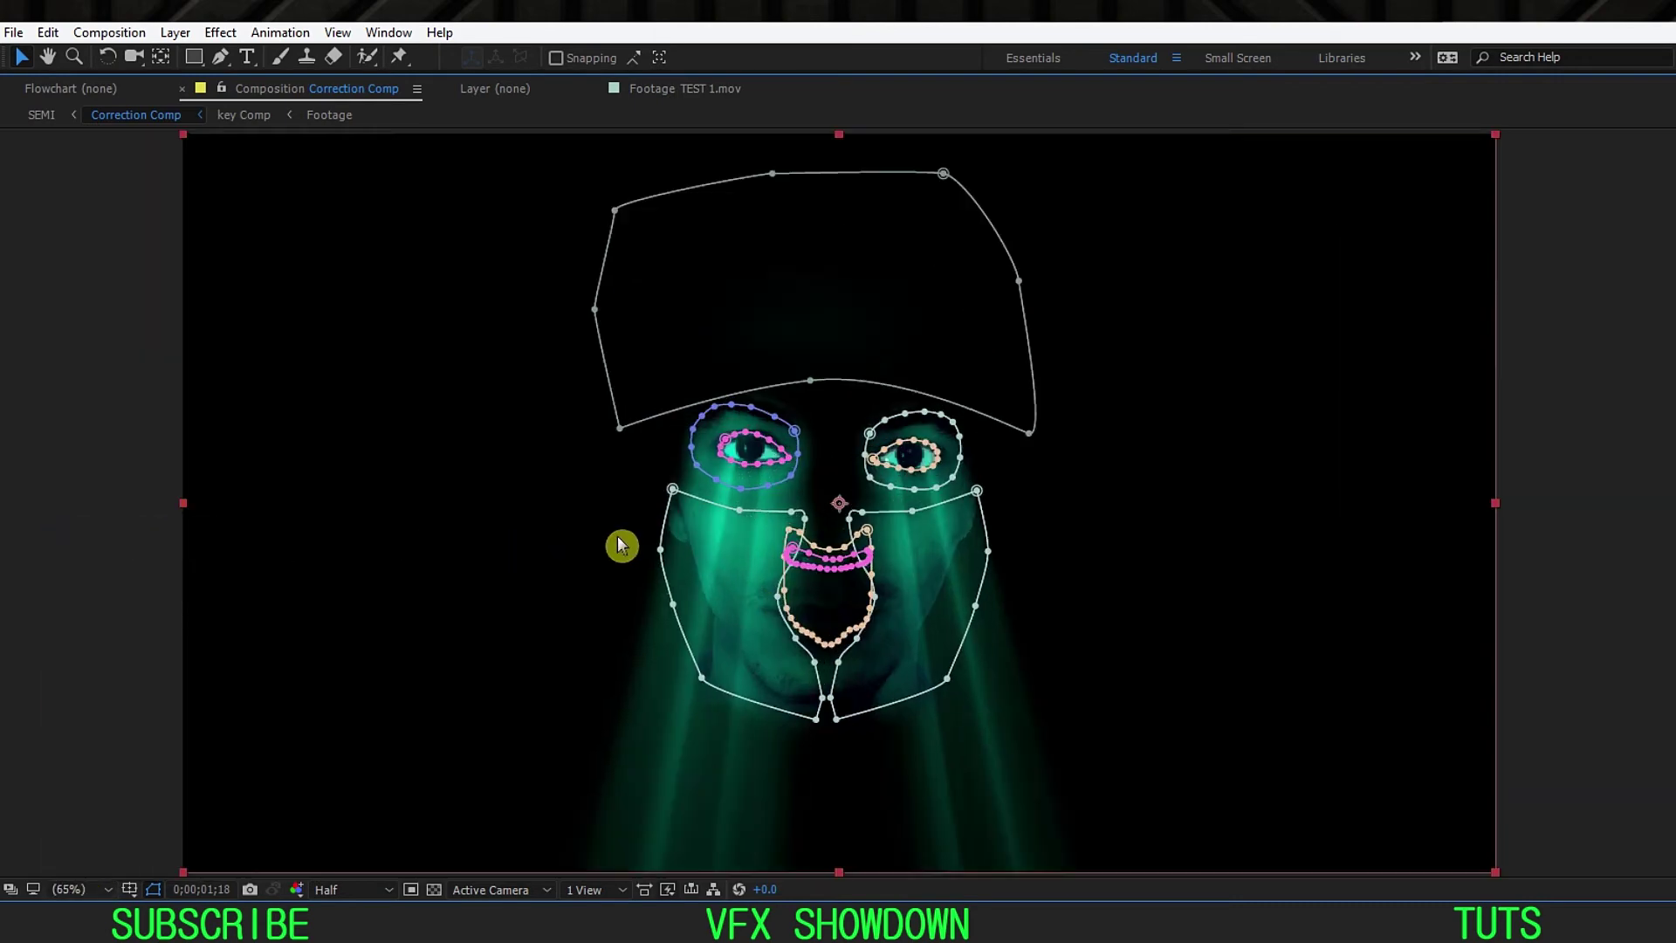
key("grave")
left_click_drag(1220, 645, 1130, 673)
left_click(280, 33)
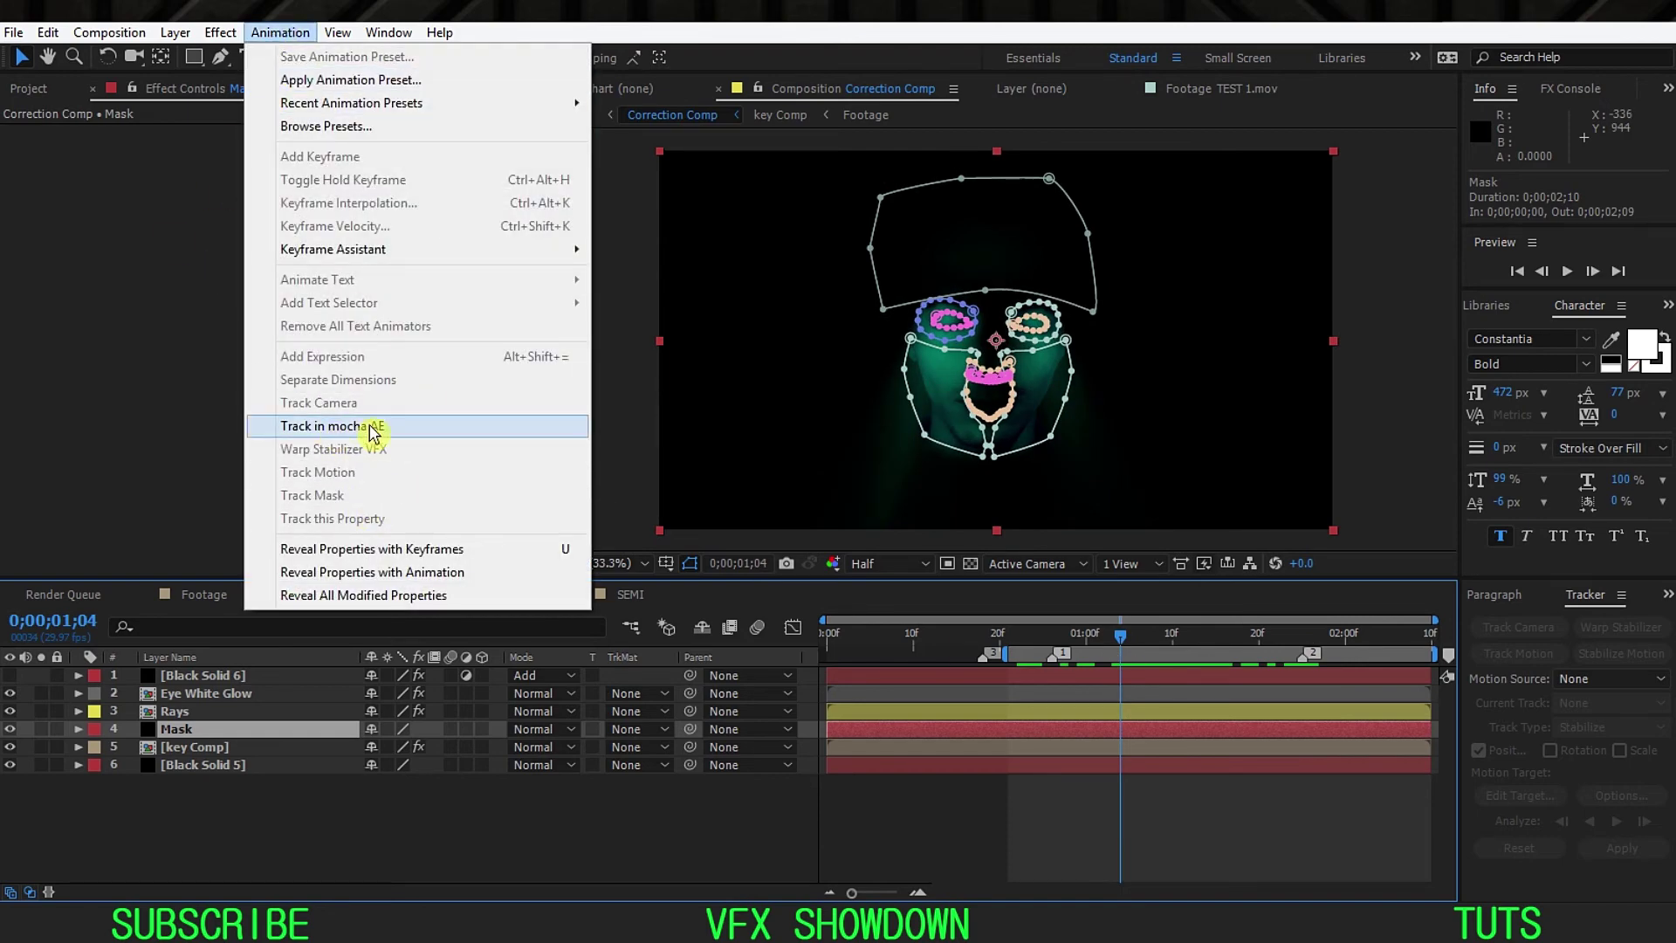
left_click_drag(1317, 658, 1053, 689)
left_click(271, 838)
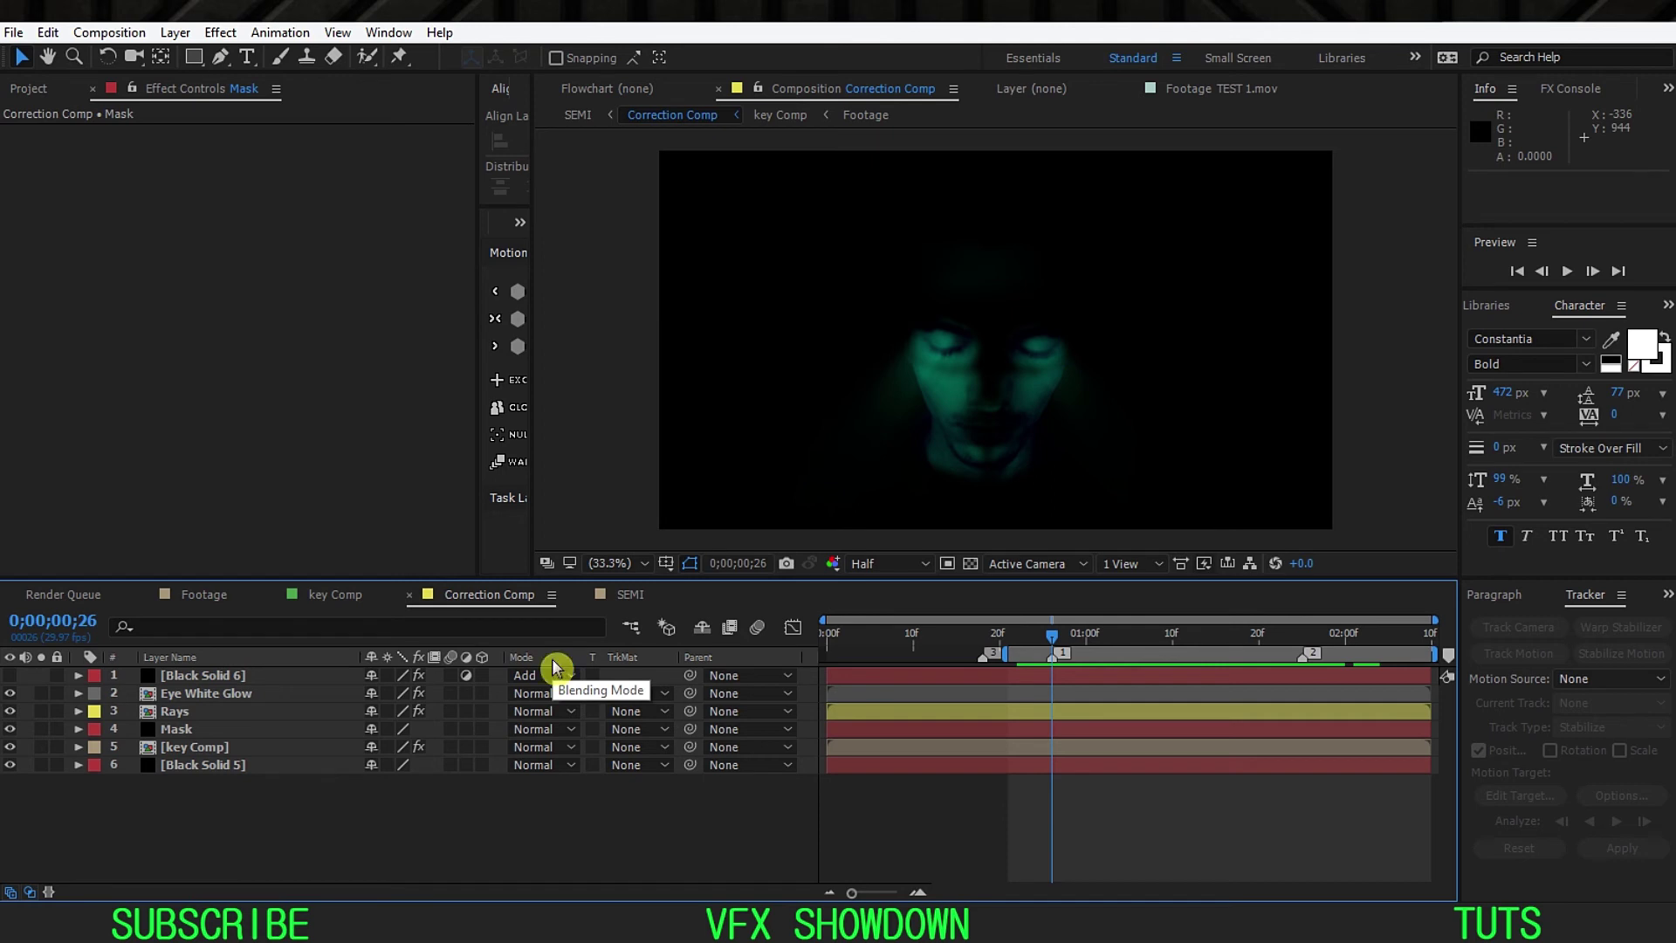
Step: Switch to the SEMI composition, unlock the BG PARTICALS layer and display its effects
left_click(629, 594)
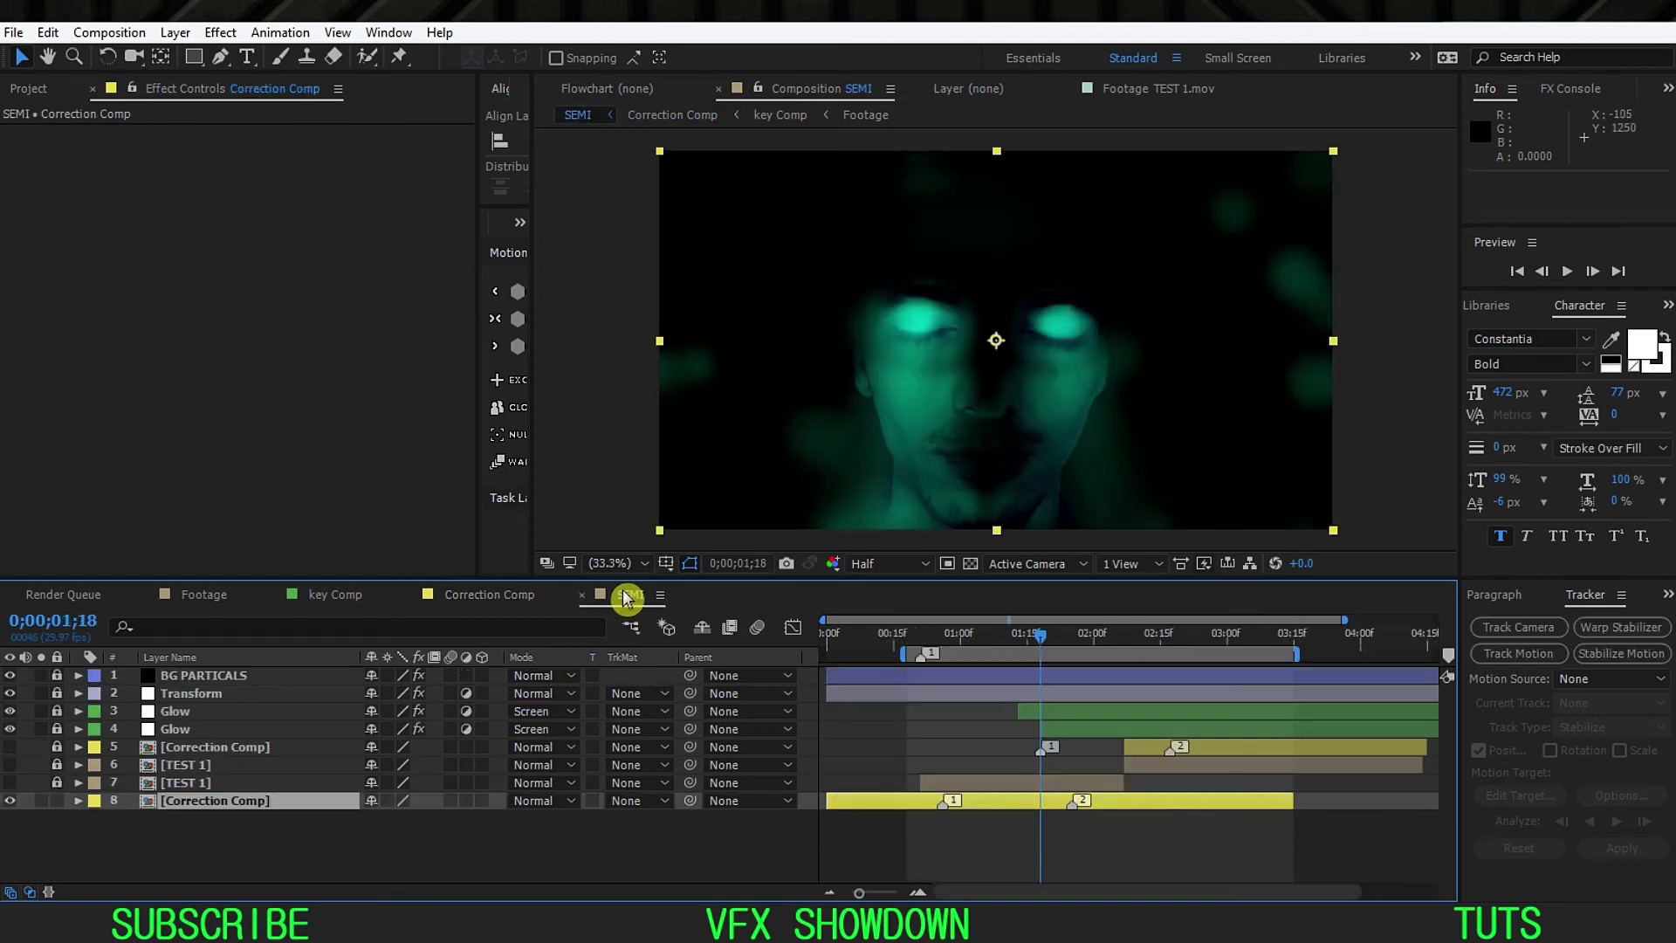
left_click(223, 675)
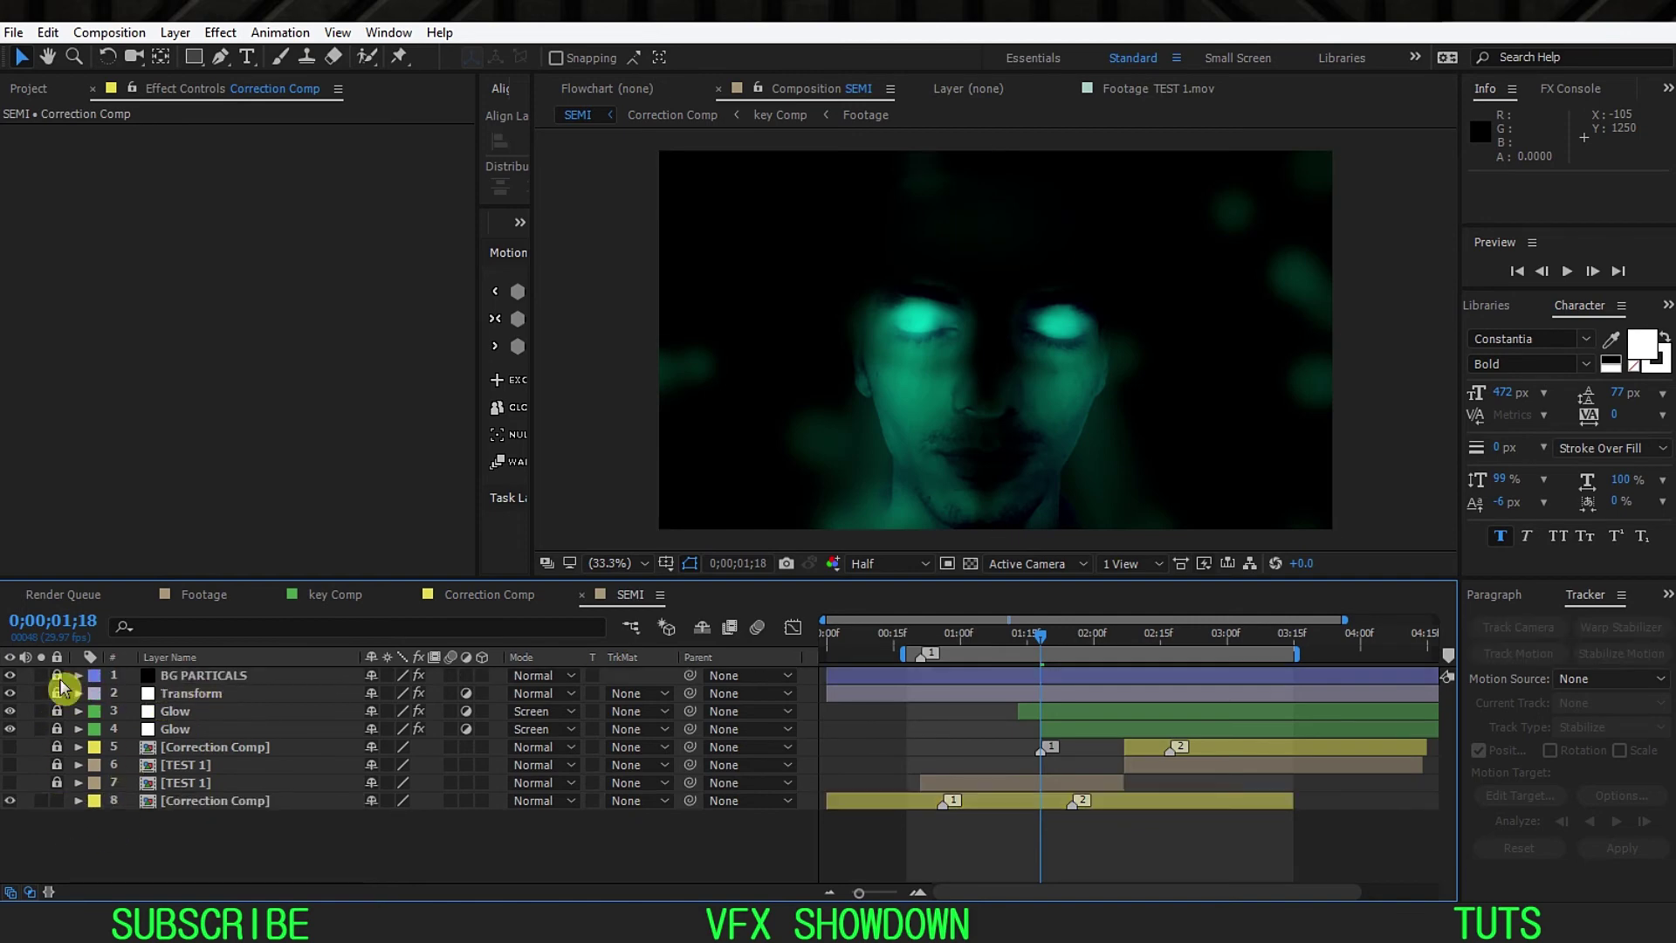
left_click(56, 676)
left_click(222, 677)
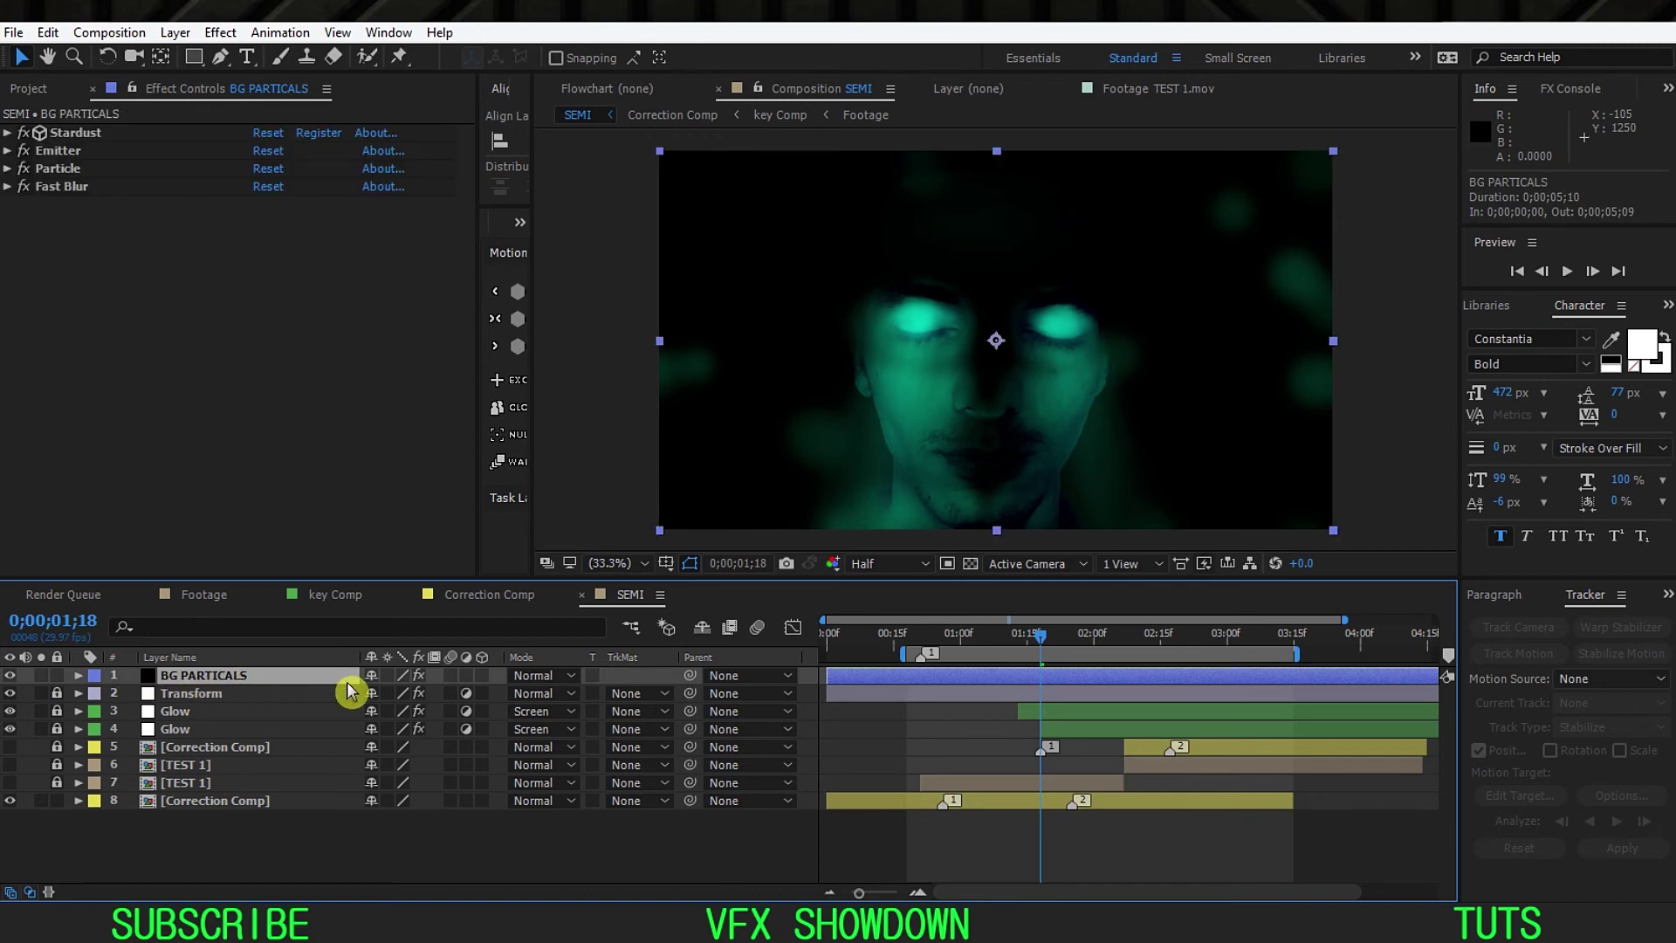
Step: Inspect the Stardust and Emitter settings on BG PARTICALS, and toggle the layer's visibility to compare the particles
left_click(73, 135)
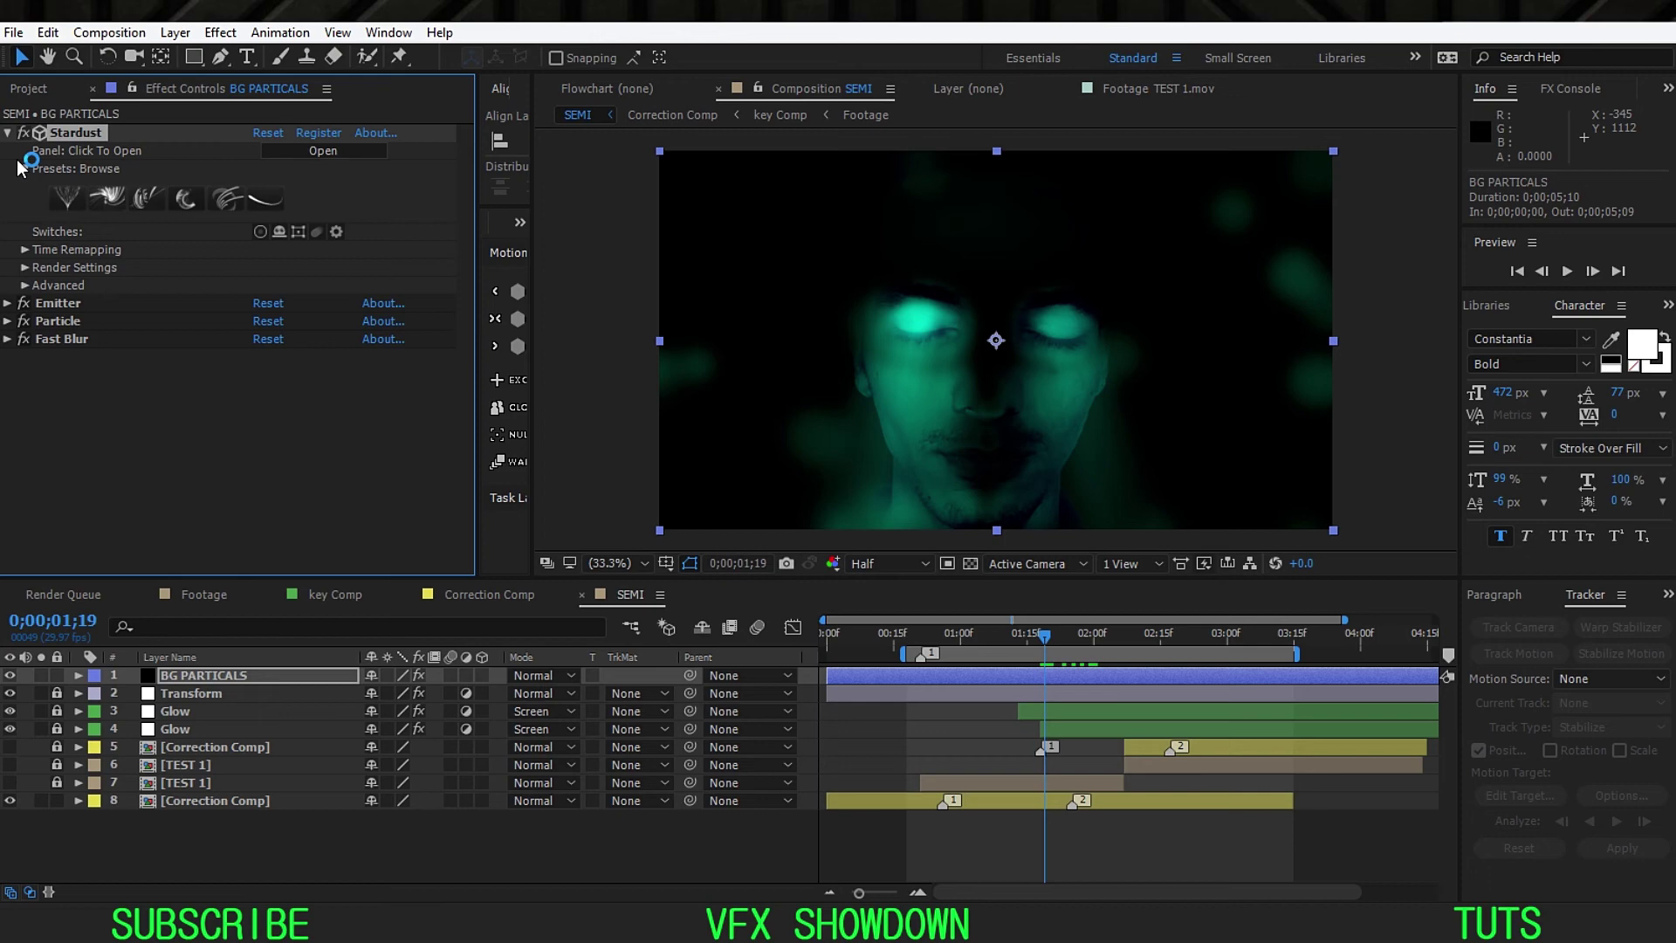
left_click(9, 305)
scroll(122, 324, "up", 3)
left_click(7, 132)
left_click(7, 151)
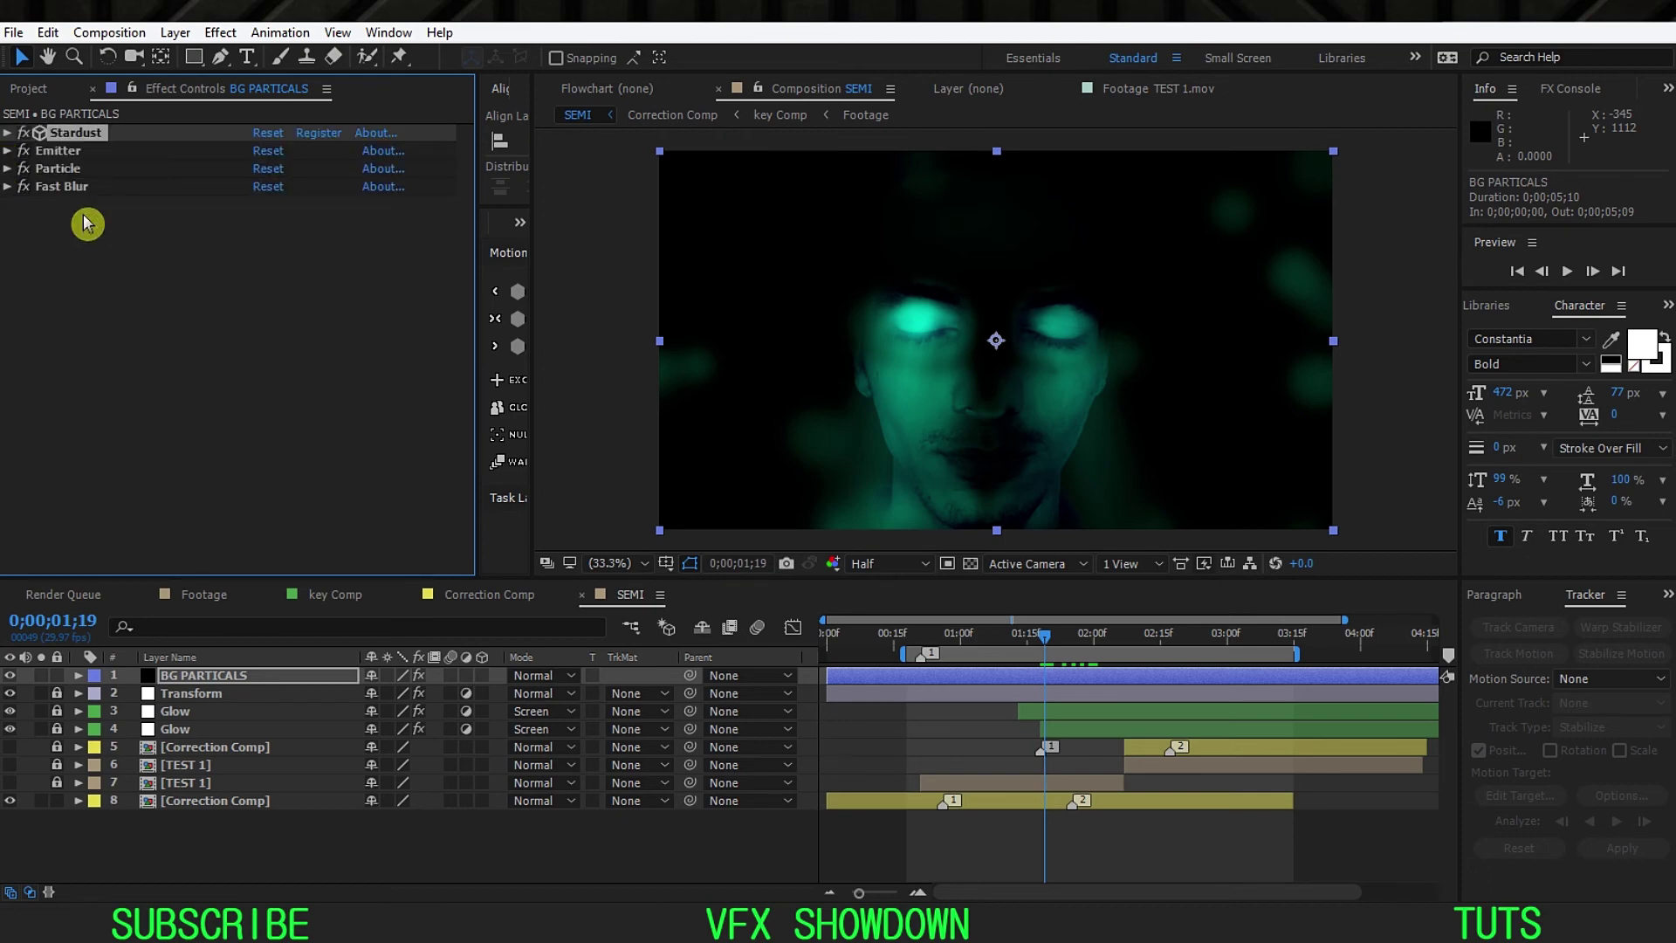
left_click(11, 677)
left_click(12, 677)
left_click(10, 677)
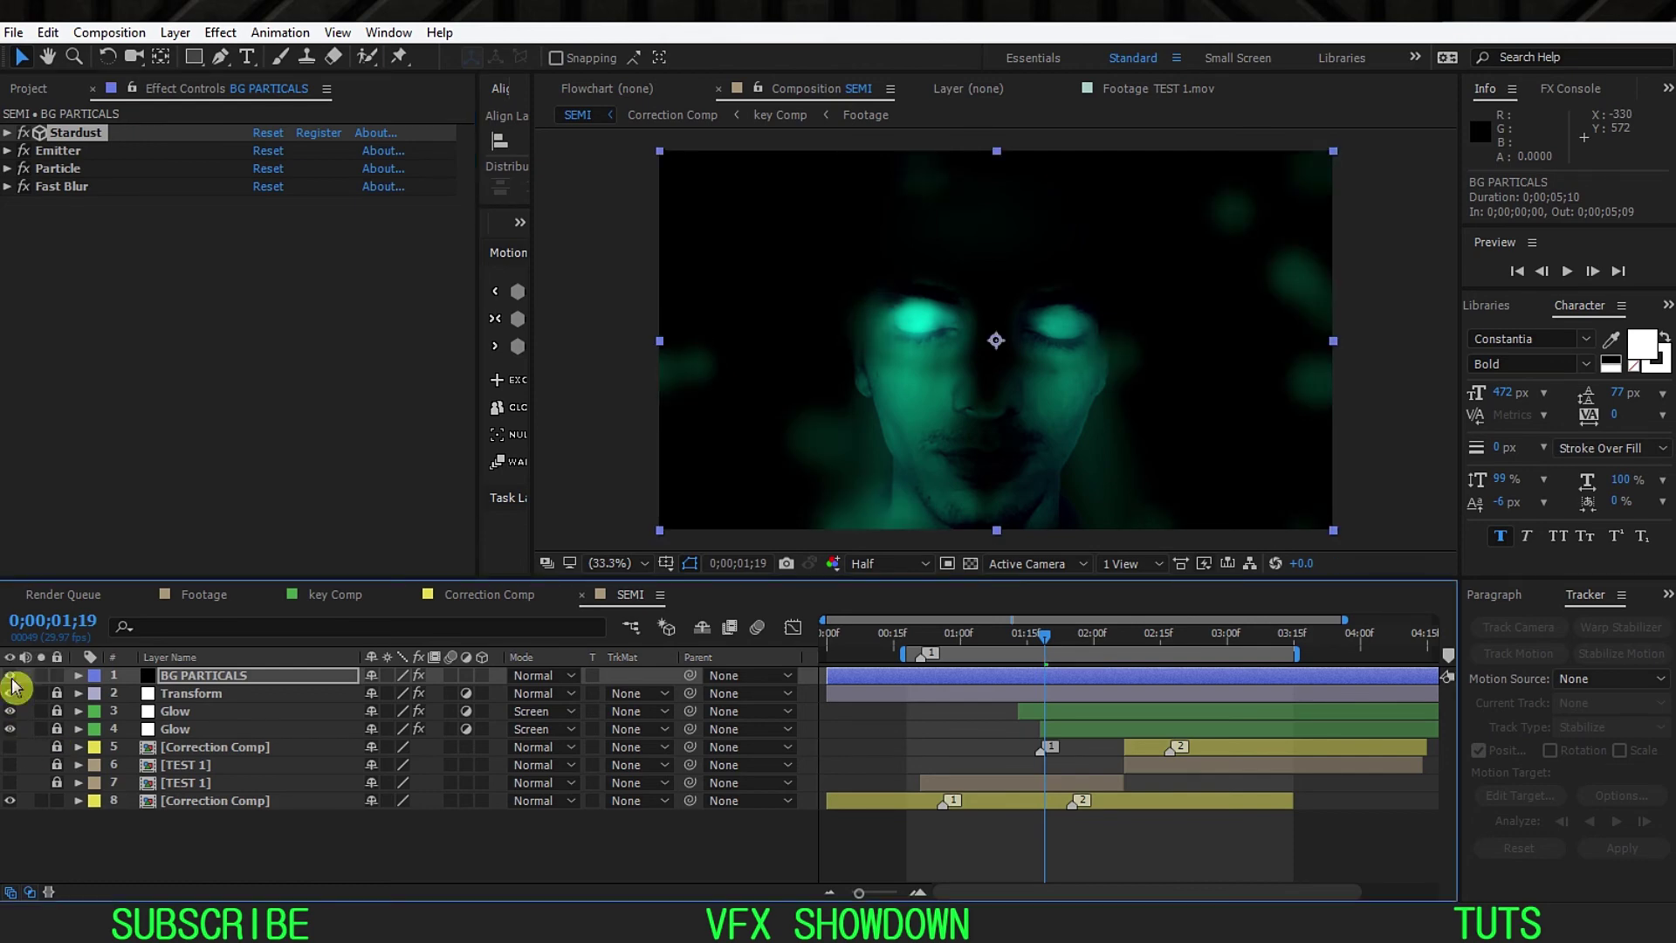
Step: Set the SEMI preview resolution to Full and check the fitted frame at 0;00;02;06
left_click(1088, 646)
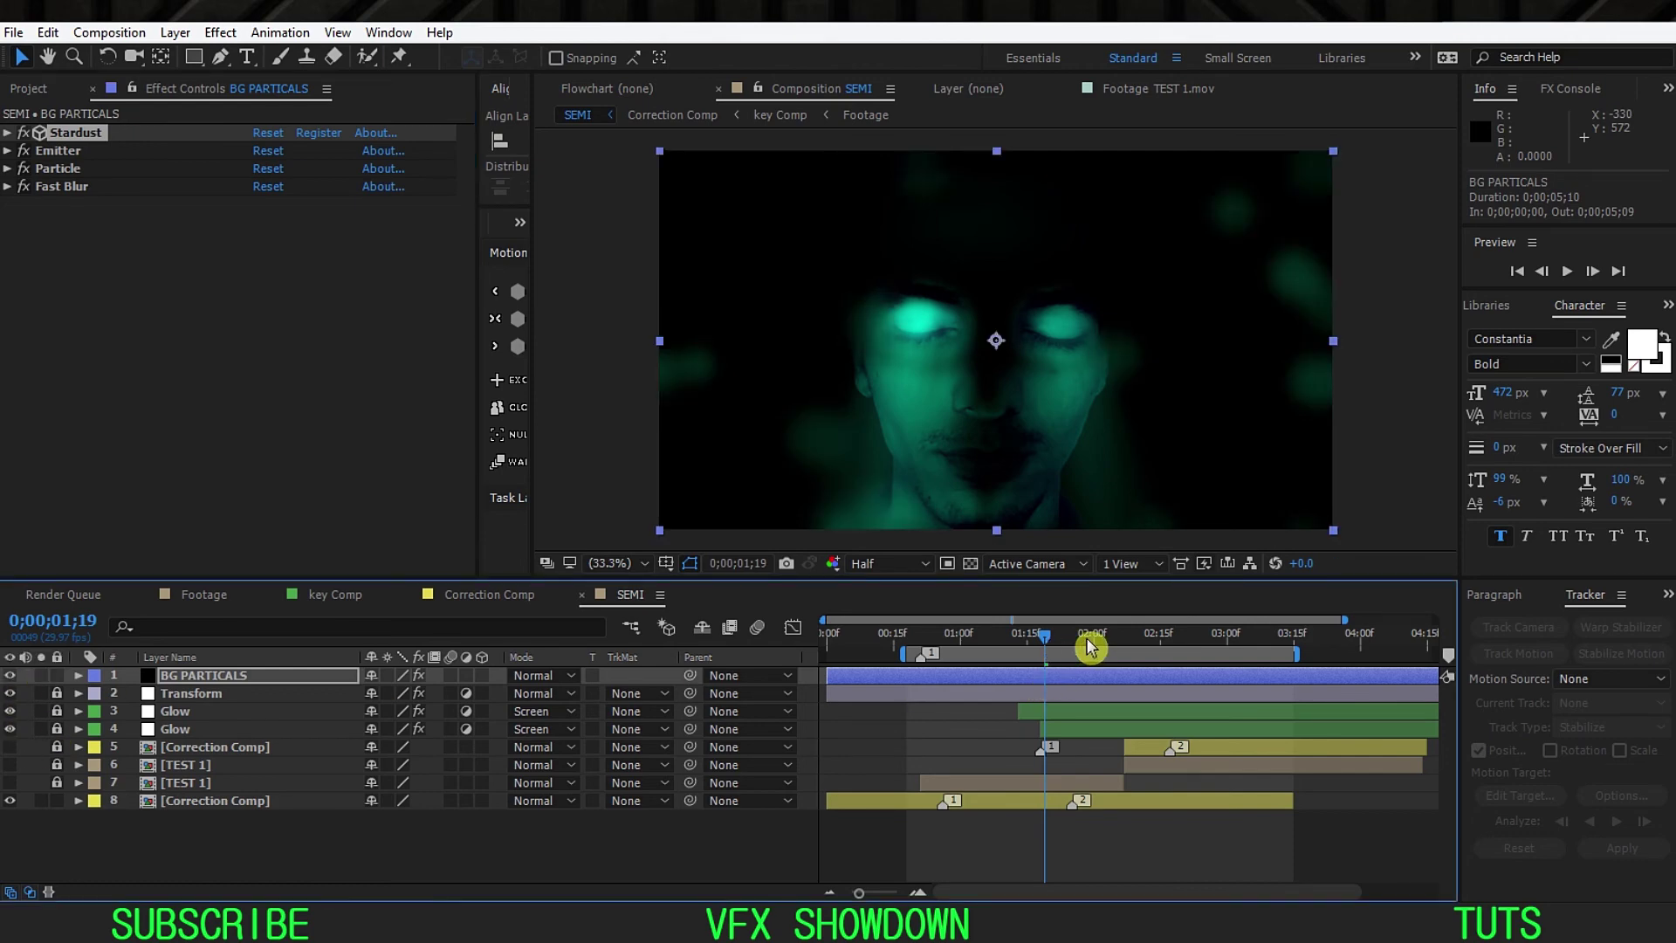
left_click(999, 363)
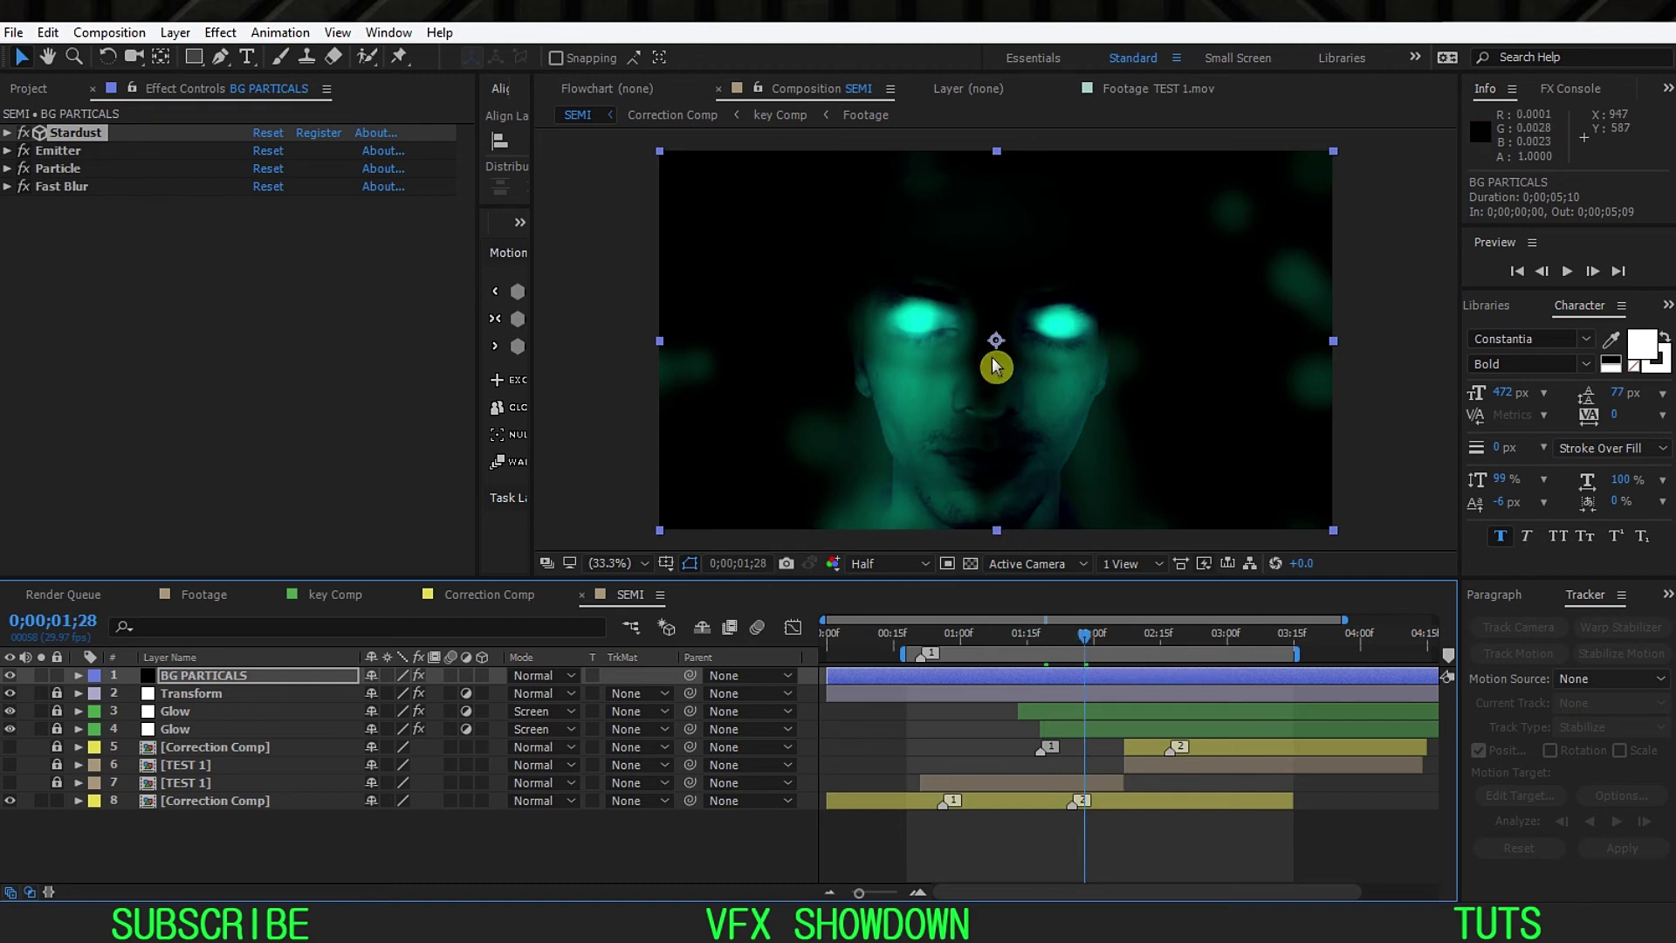
key("slash")
left_click(885, 564)
left_click(883, 619)
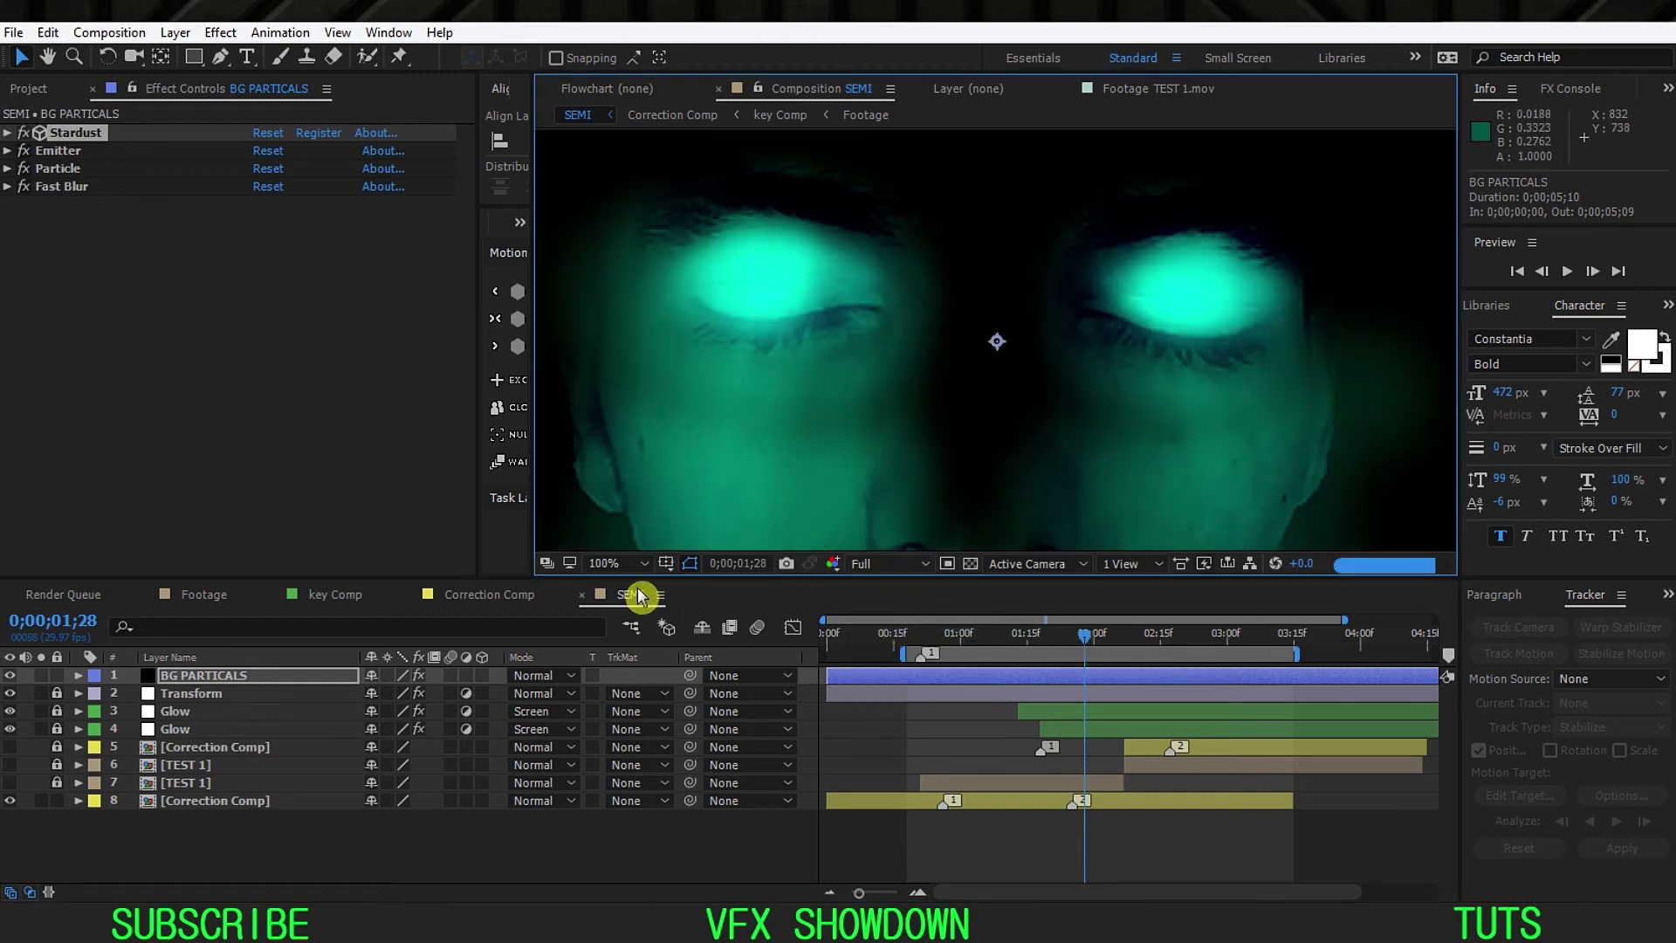
left_click(626, 563)
left_click(637, 199)
left_click_drag(1100, 646, 1120, 646)
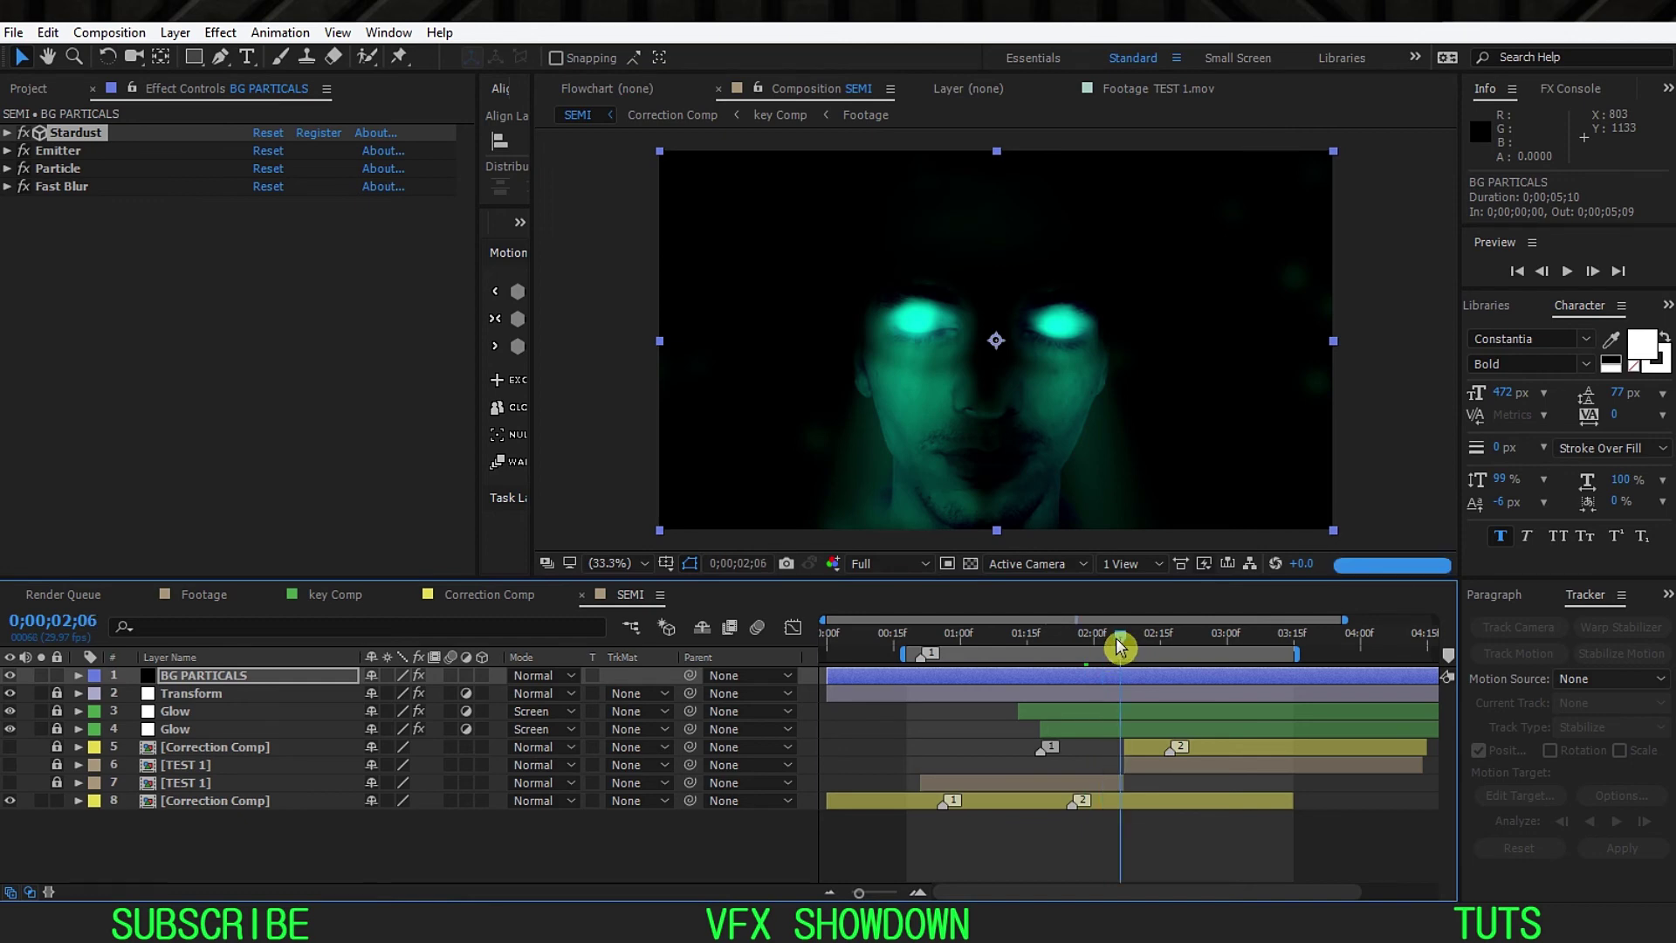
Step: Open key Comp, show its whole timeline, and scrub through the keyed footage from start to end
left_click(483, 596)
left_click(633, 600)
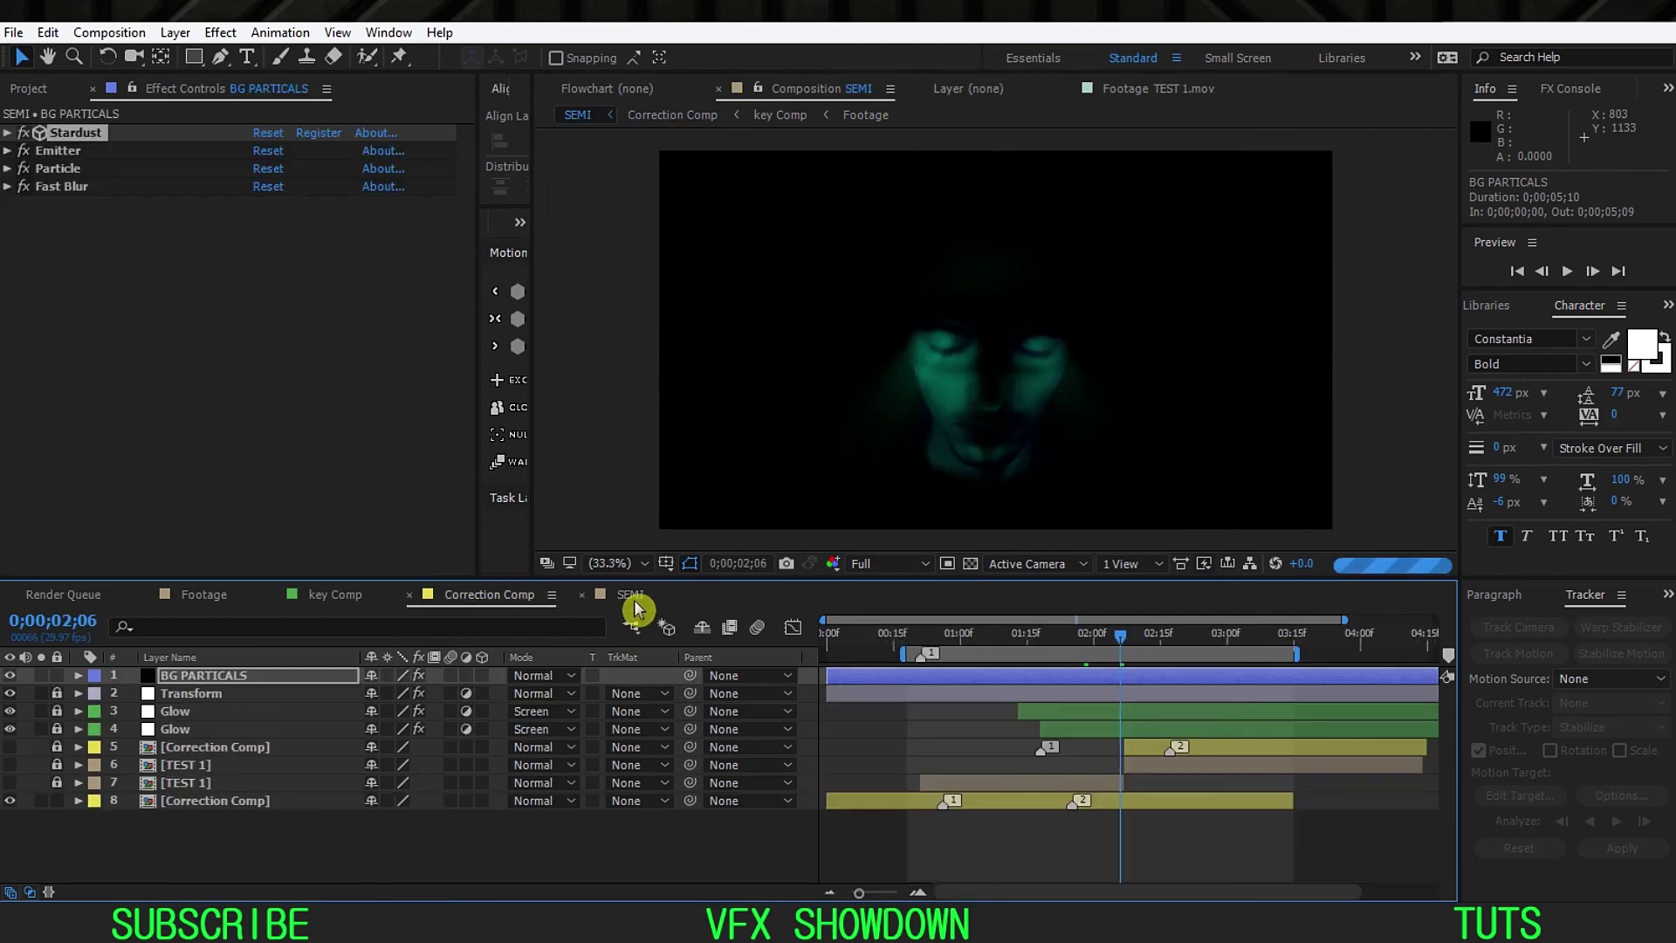
left_click(474, 594)
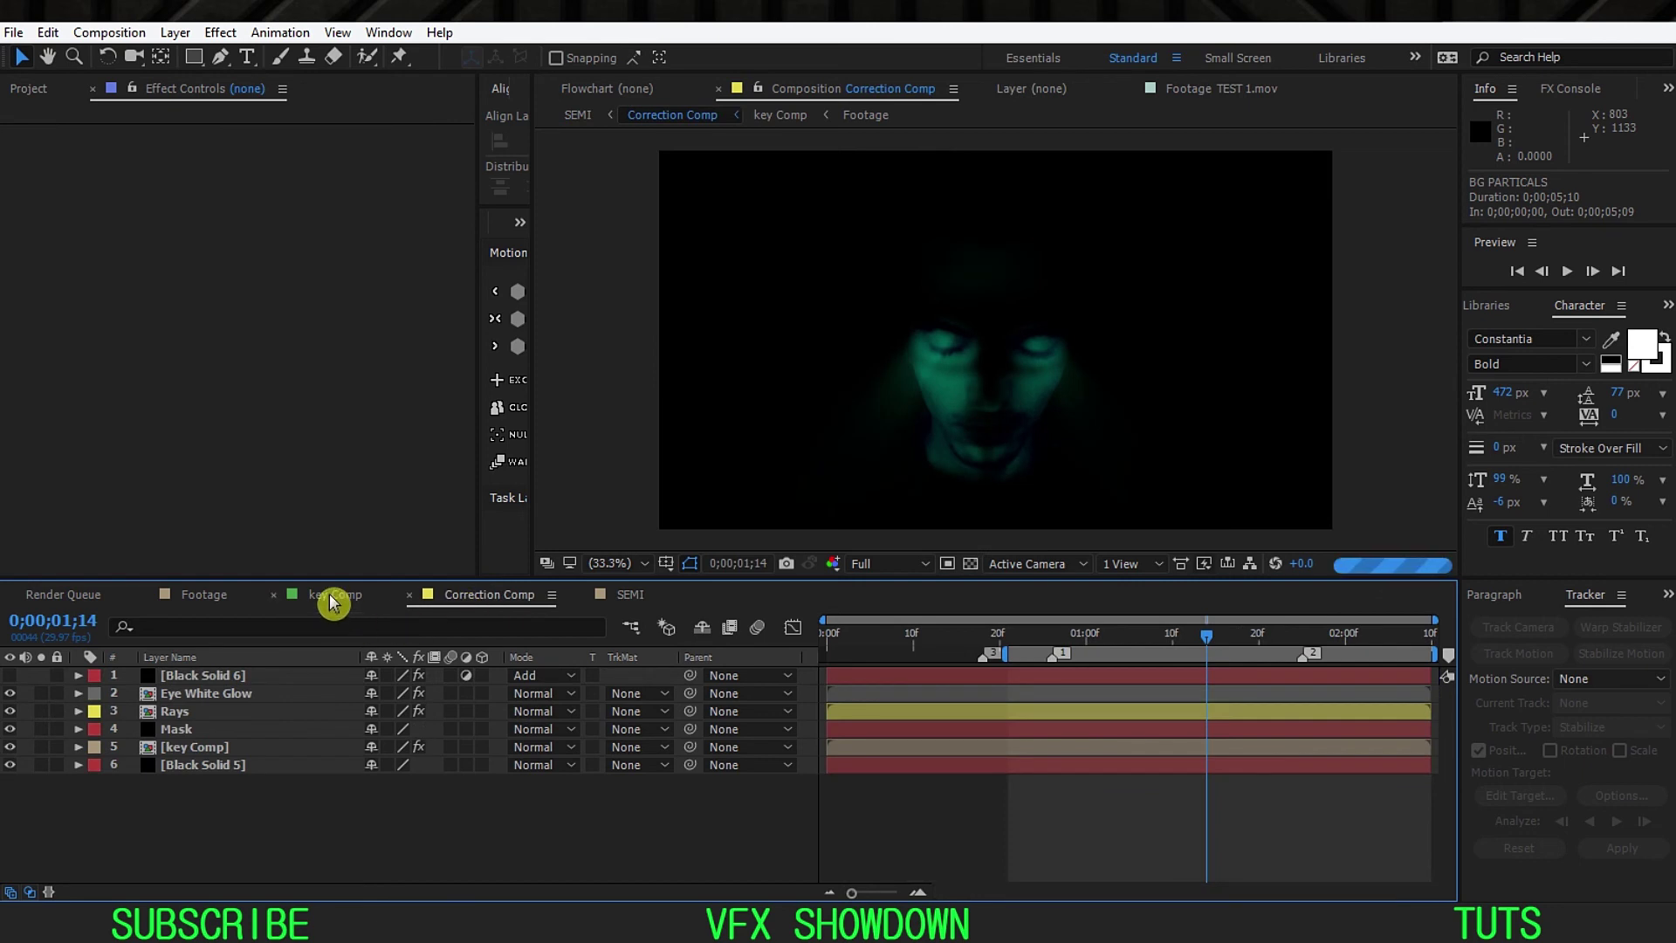
left_click(334, 595)
left_click_drag(863, 896, 849, 894)
left_click_drag(1104, 639, 804, 653)
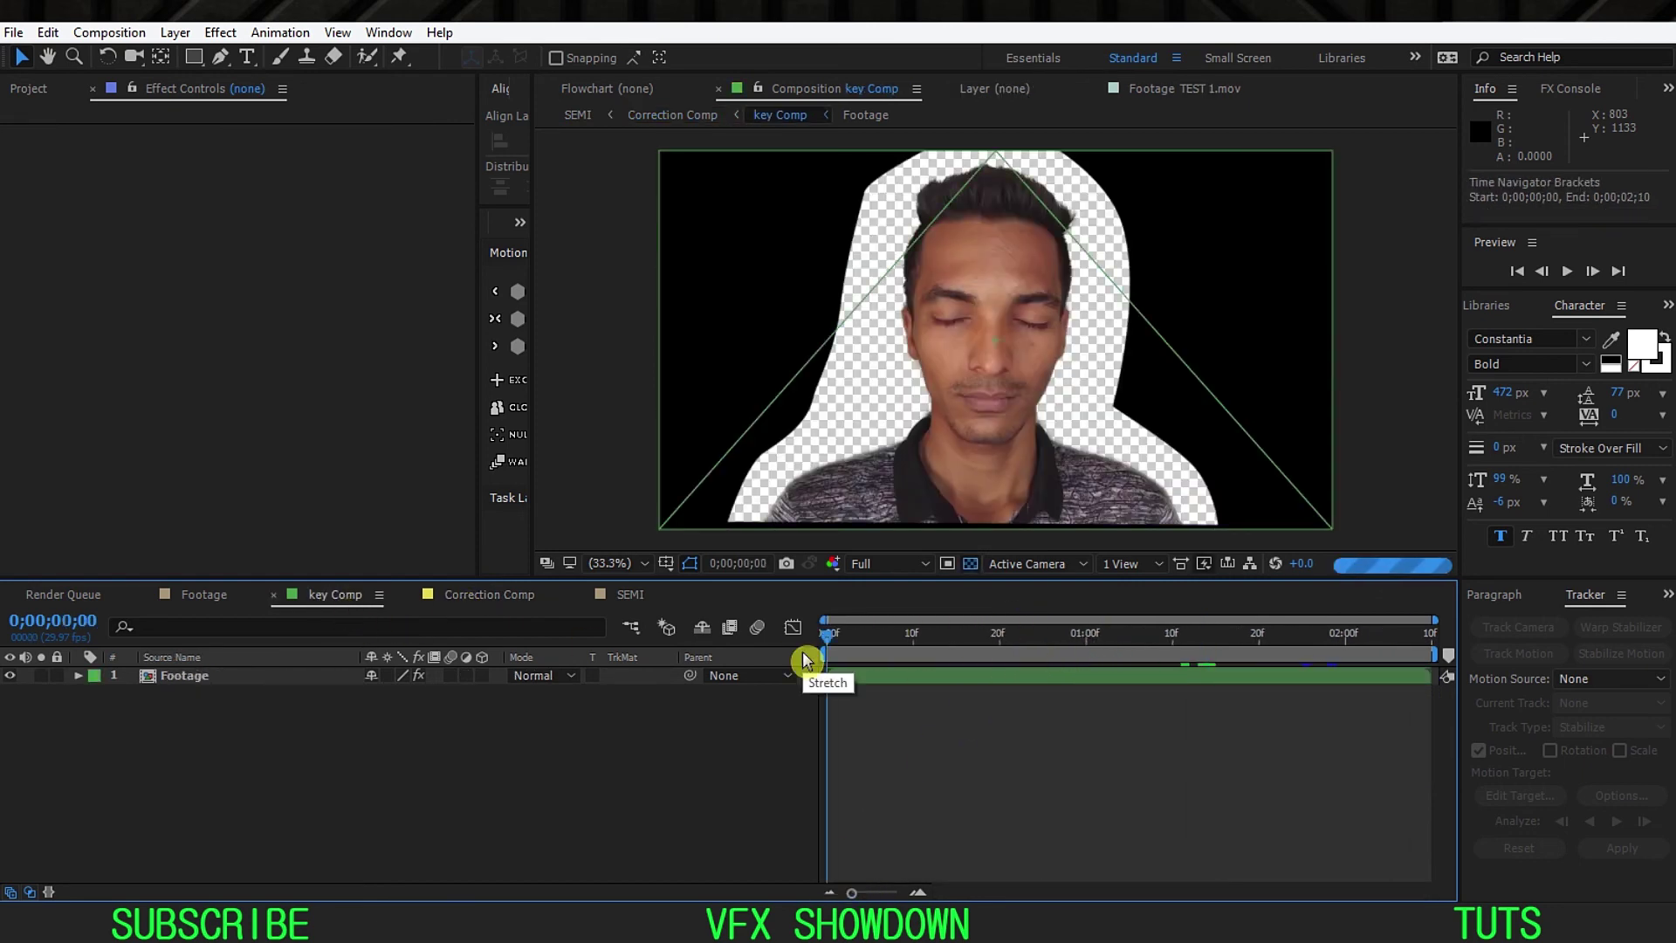
left_click_drag(1175, 648, 1416, 653)
Step: Open the Footage composition, show its whole timeline, and inspect the key footage.mov mask and effect at 0;00;00;25
left_click(248, 597)
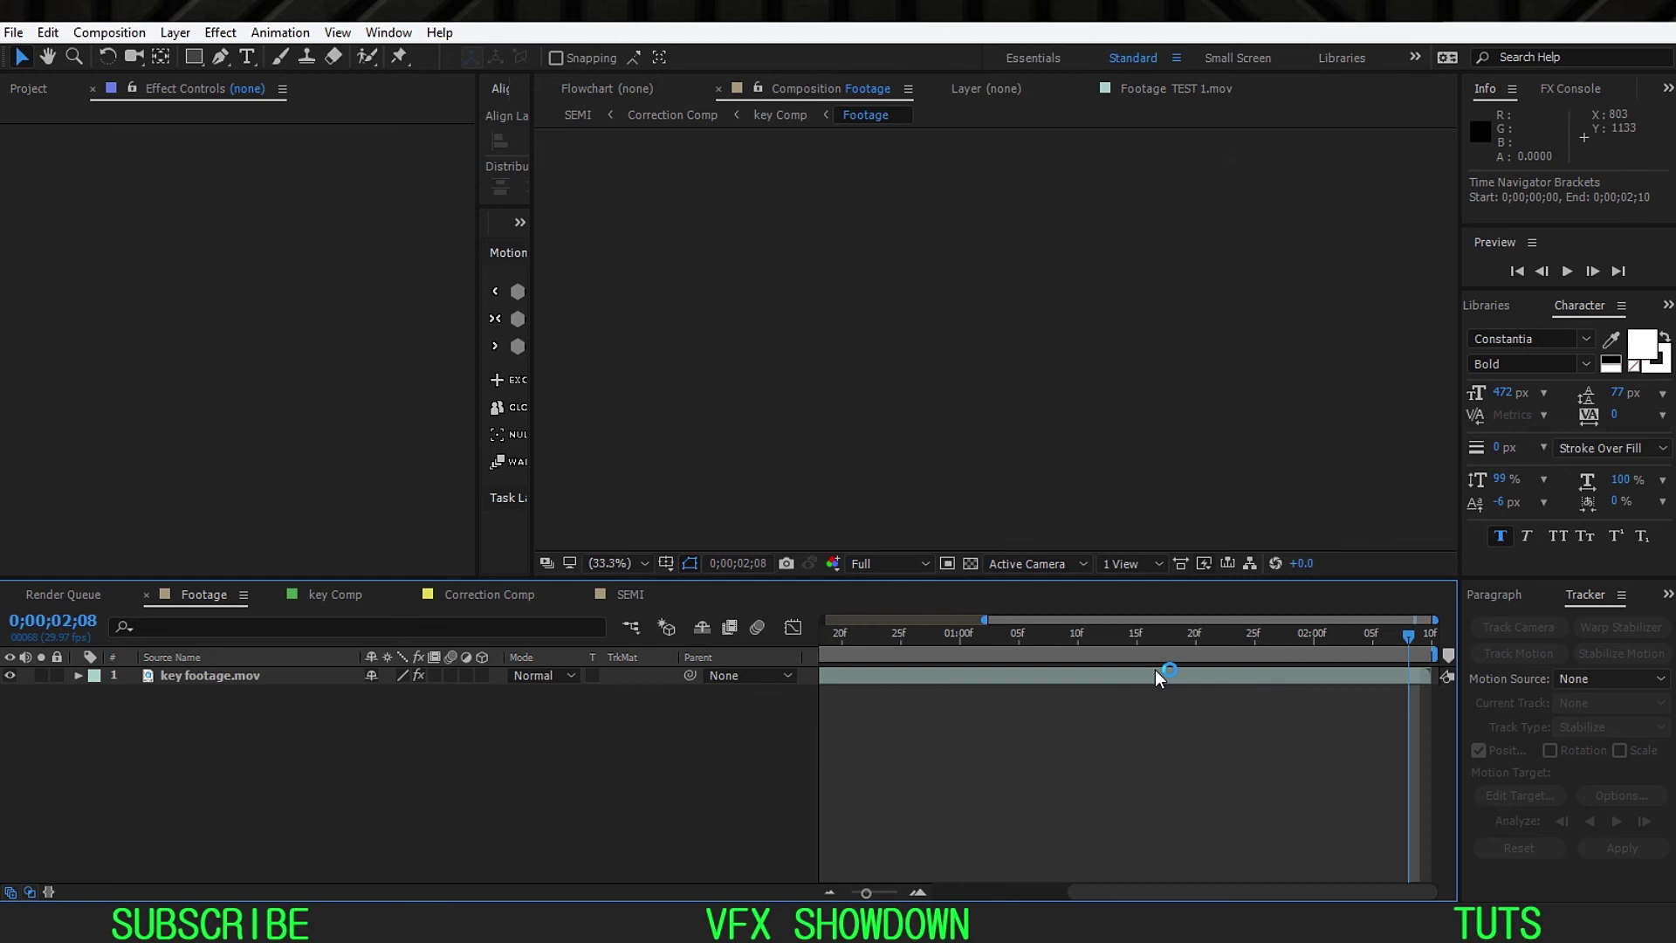
left_click_drag(870, 894, 851, 895)
left_click_drag(995, 647, 1042, 647)
left_click(1048, 226)
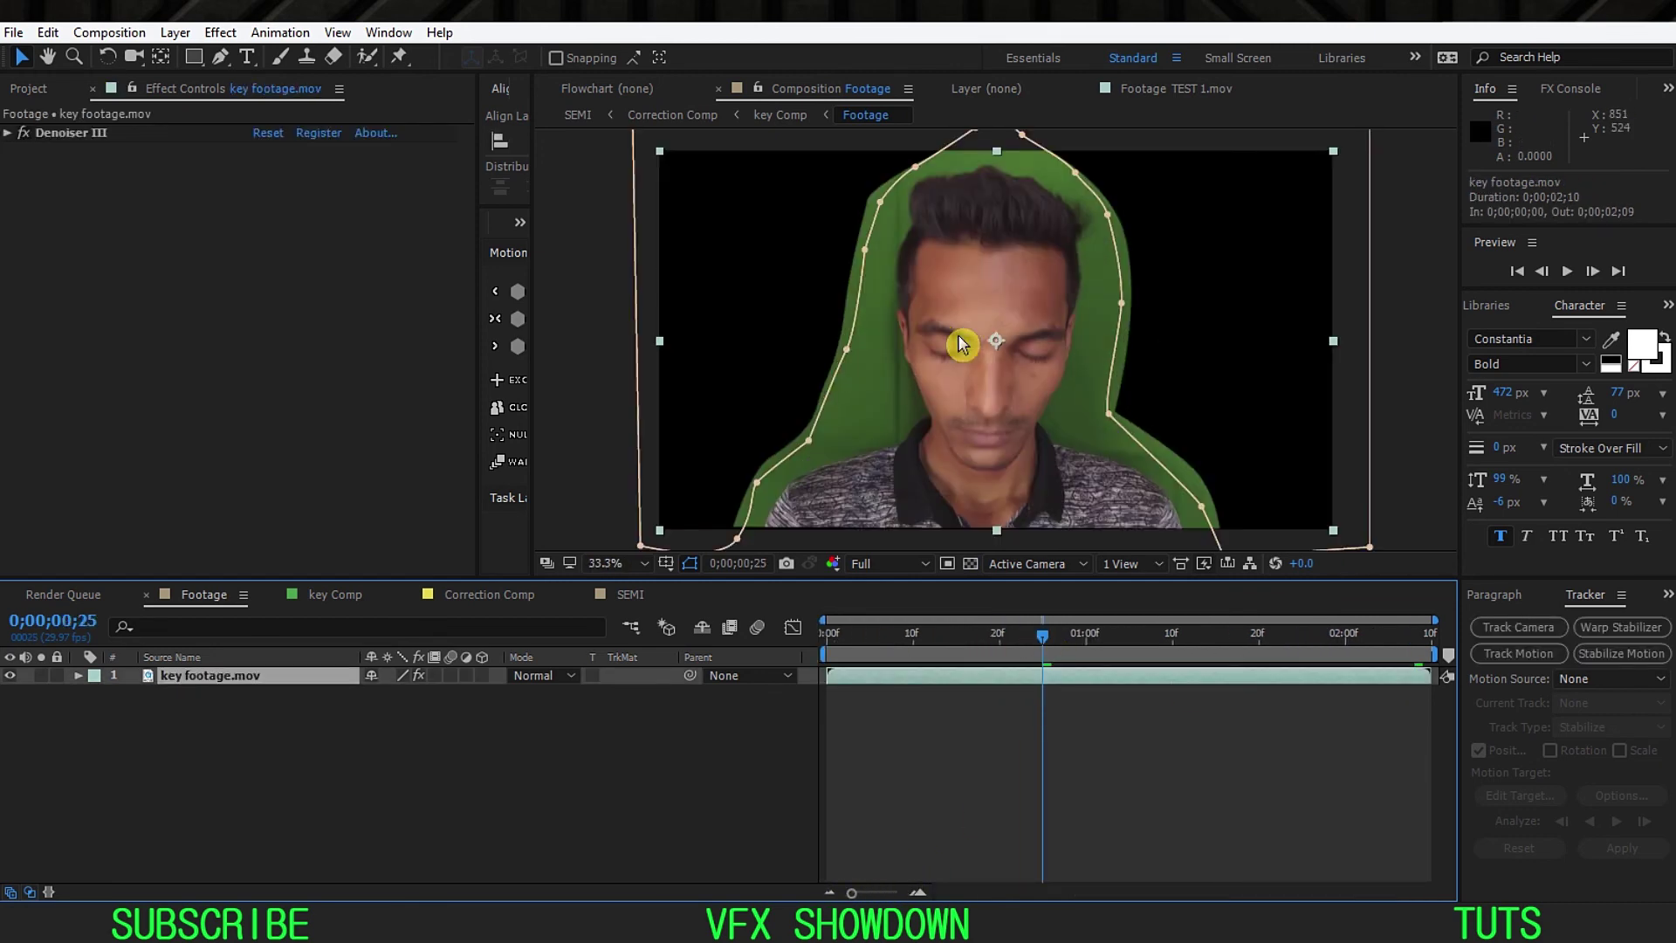
Step: Review the Footage layer in key Comp and the Rays layer in Correction Comp, ending in SEMI
left_click(323, 602)
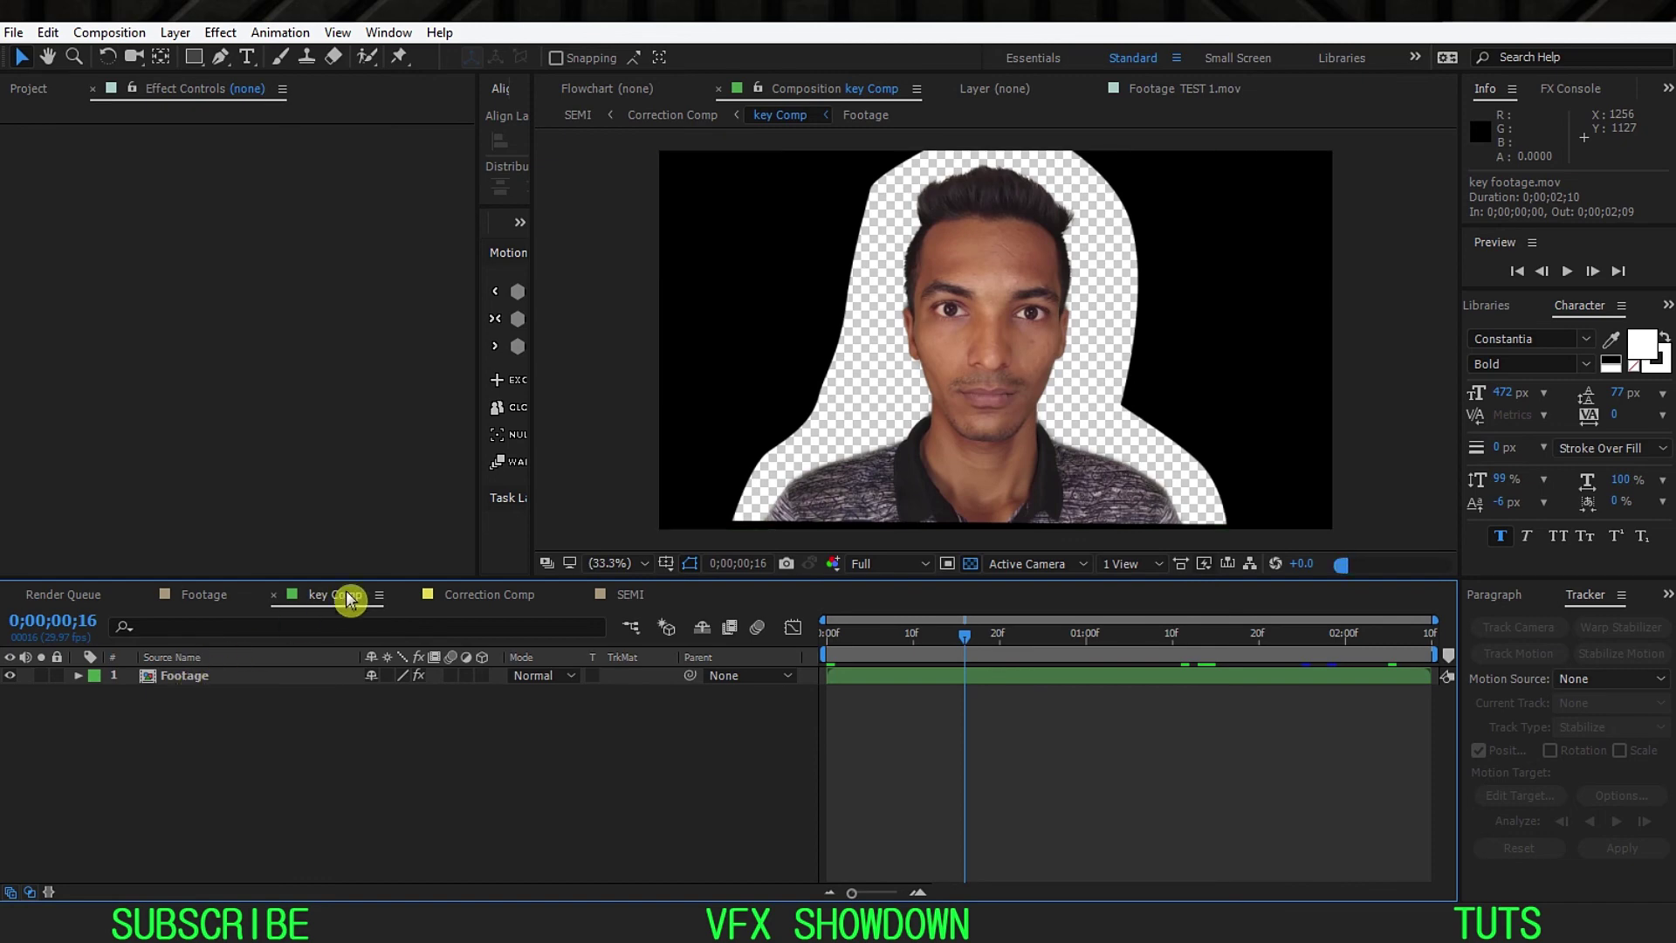
left_click(258, 678)
left_click(489, 594)
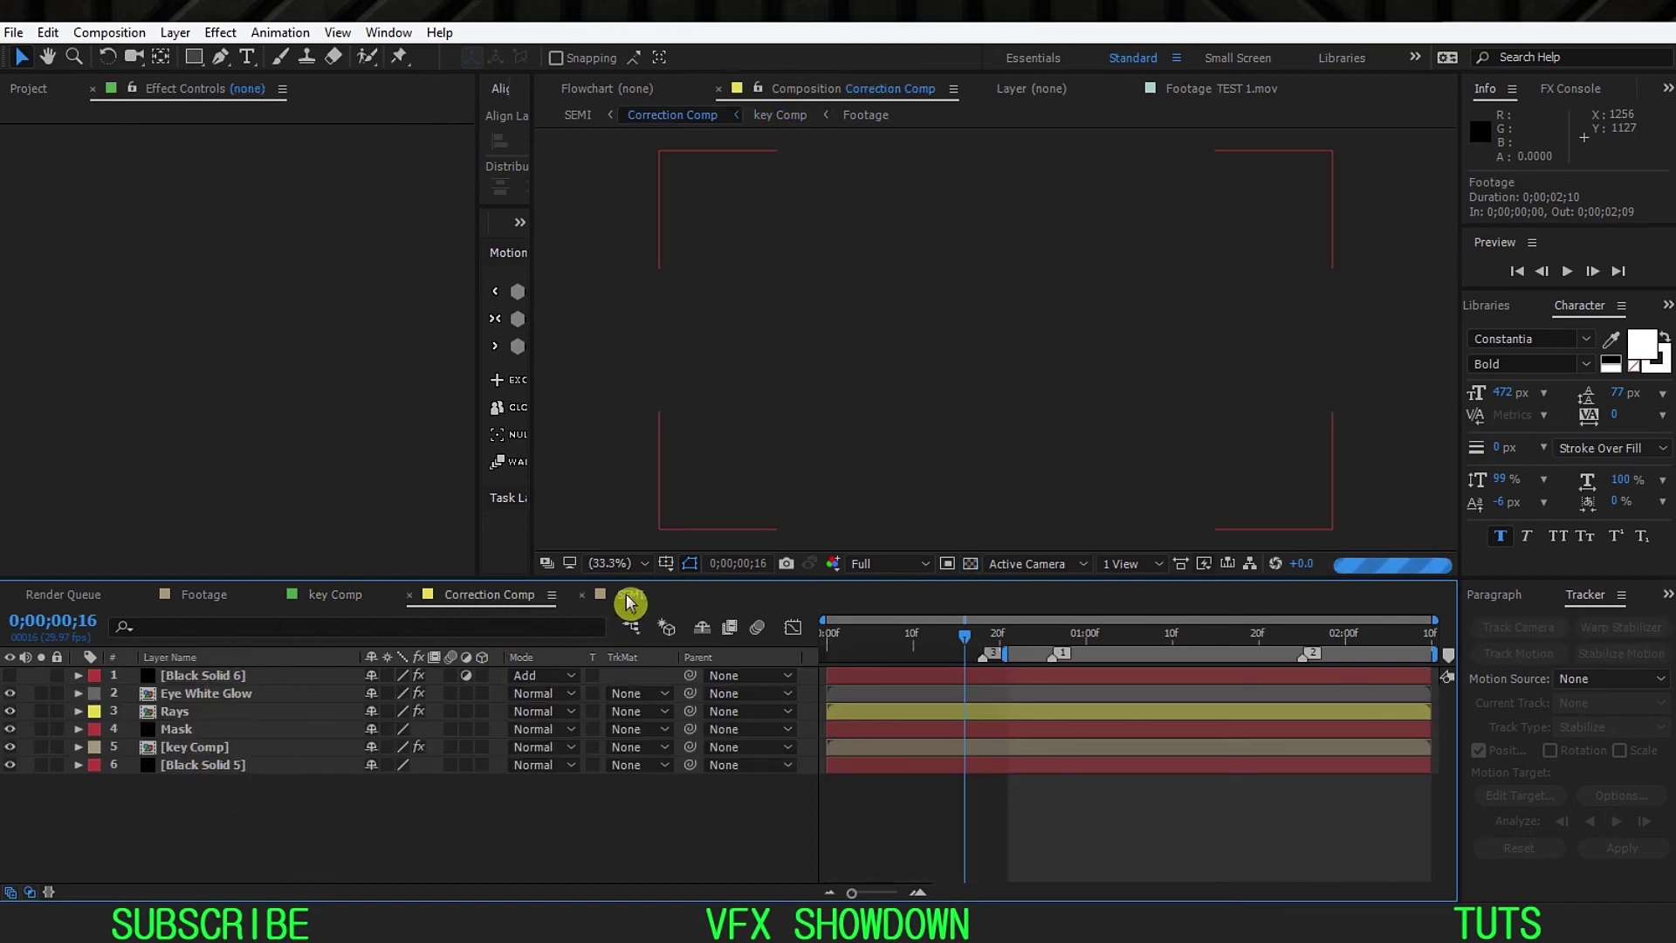
left_click(264, 714)
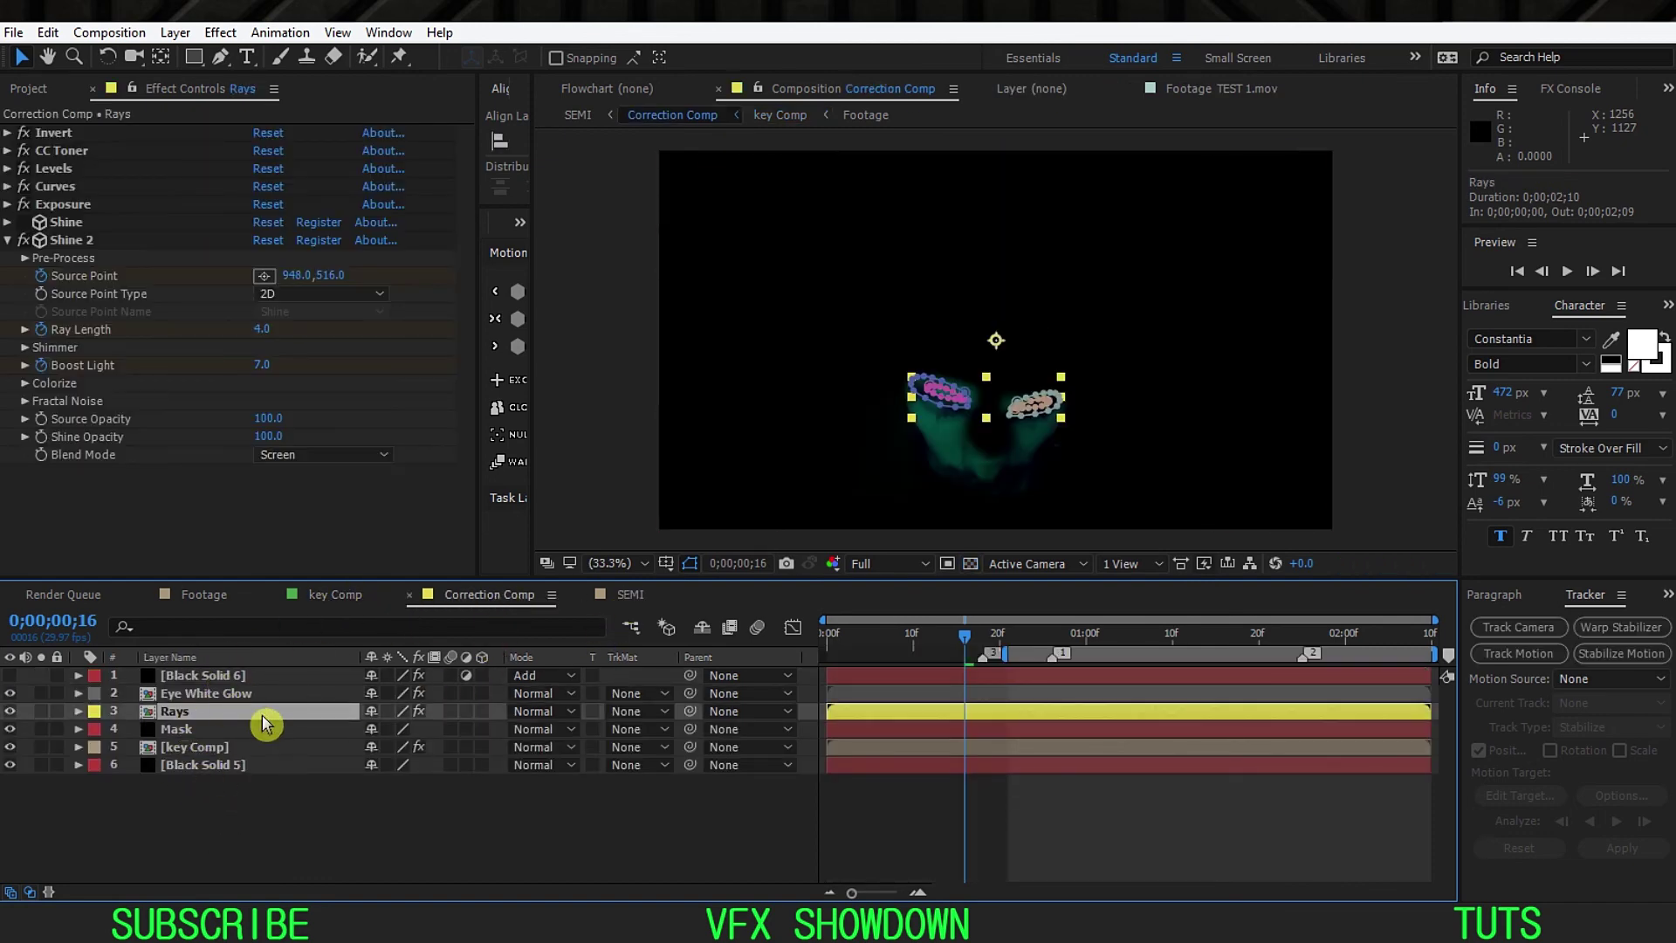
left_click(631, 595)
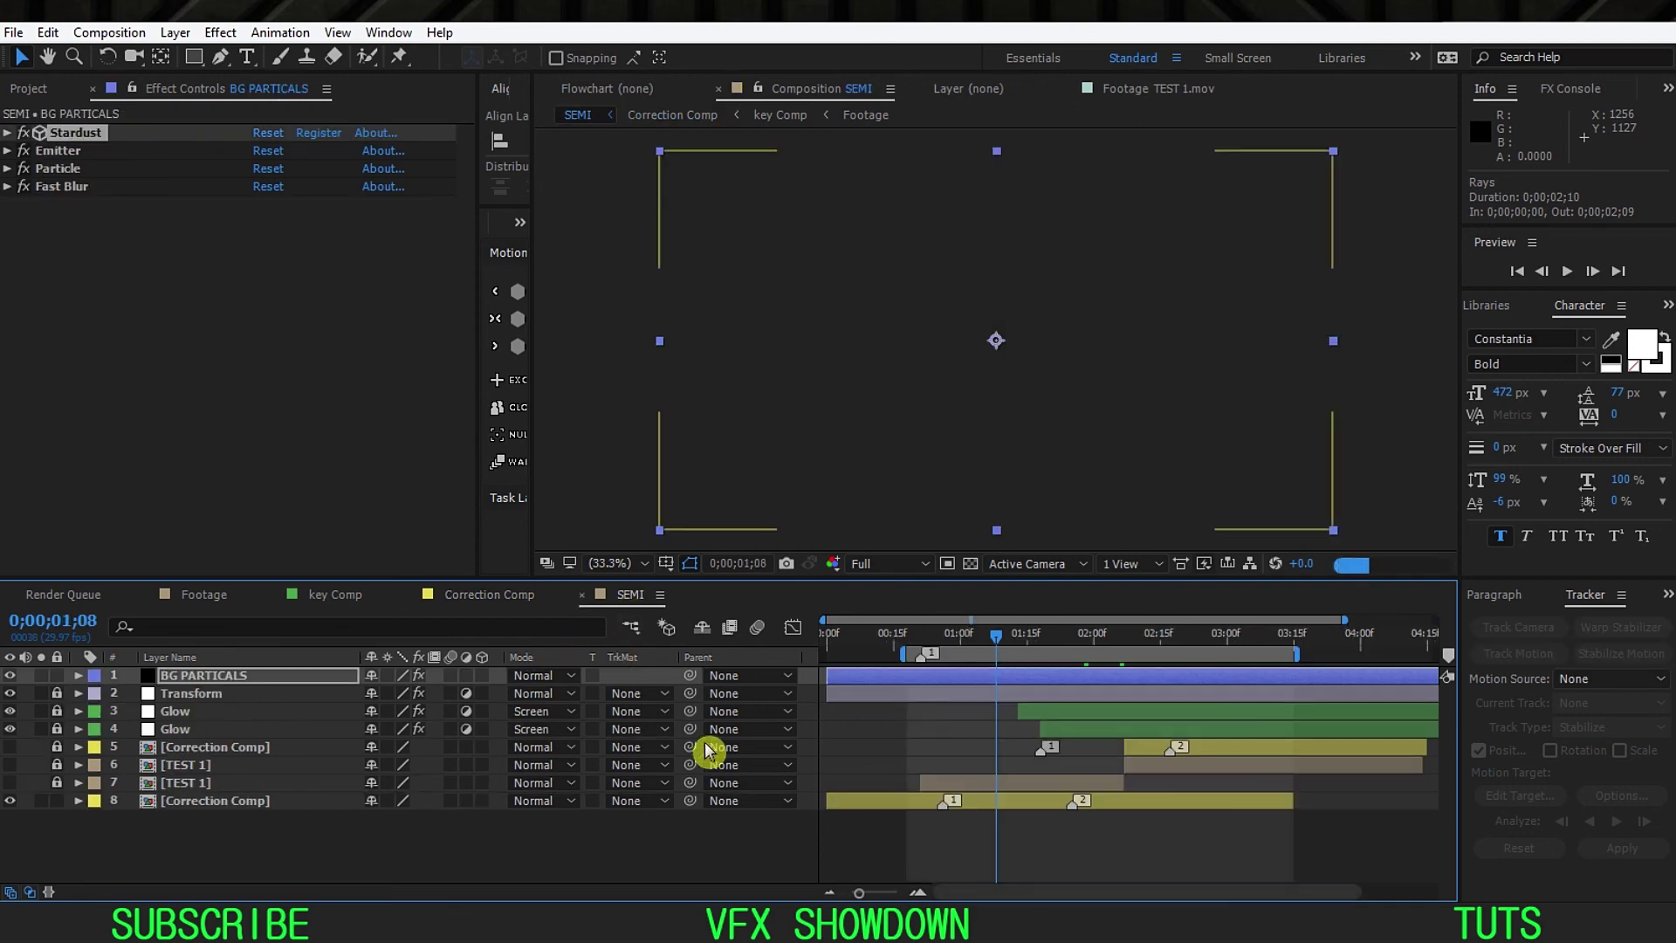
Step: Reveal the Time Remap keyframes of the bottom Correction Comp layer in SEMI and save the project at 0;00;00;18
left_click(244, 801)
key("Home")
key("ctrl+alt+t")
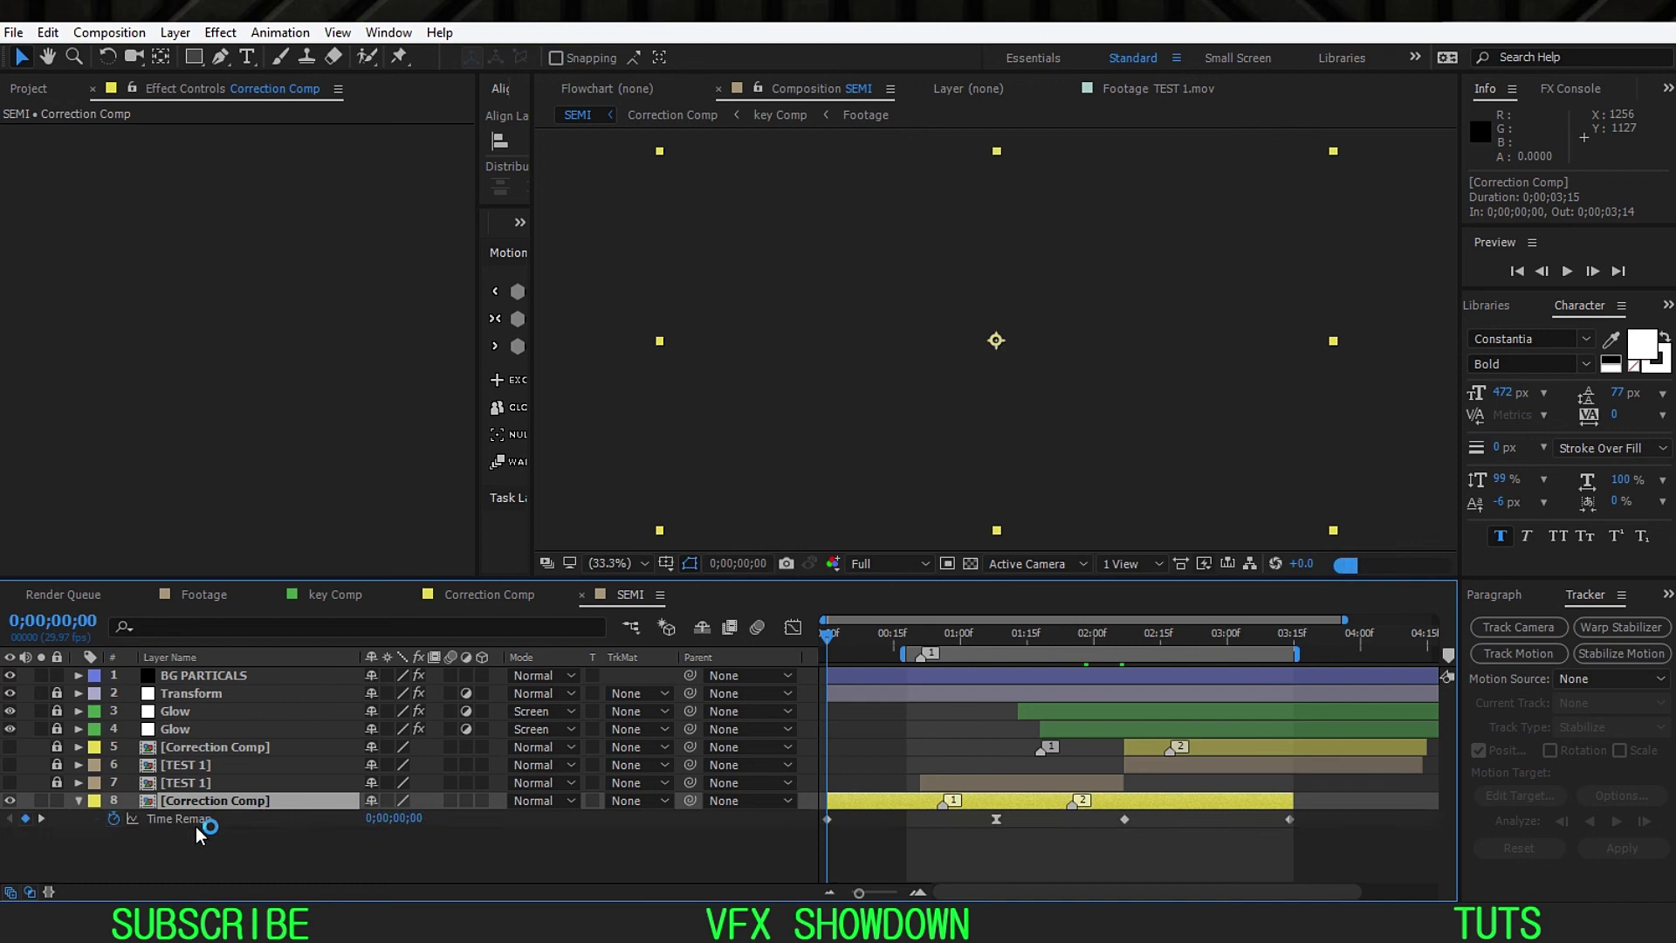
left_click(183, 823)
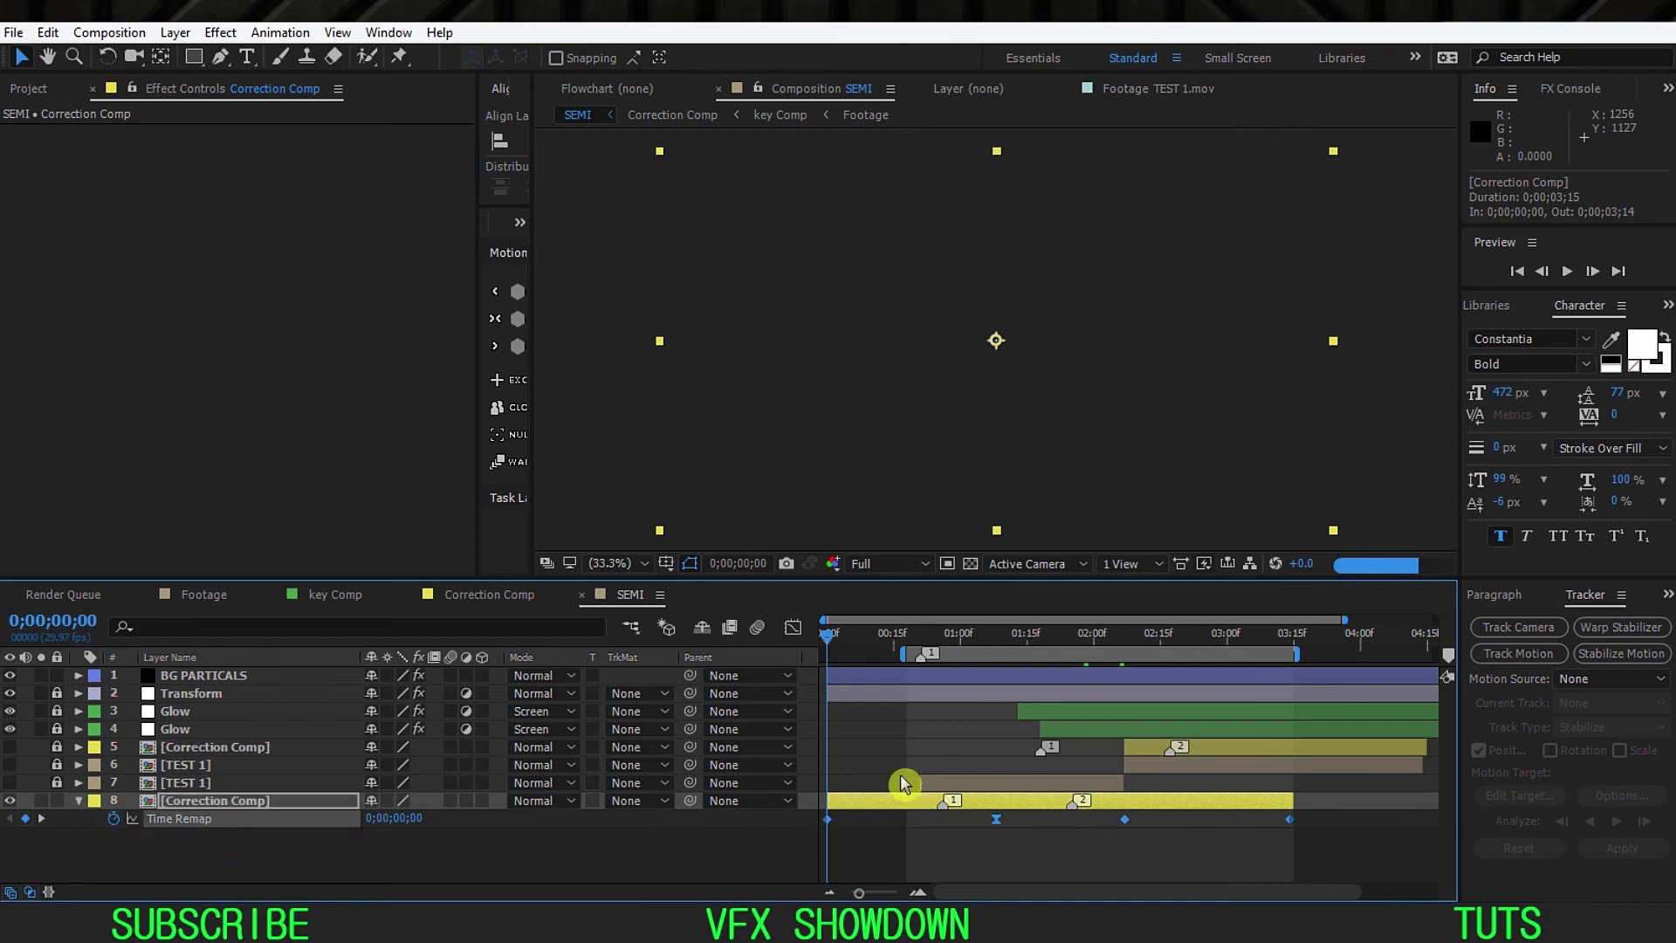
key("k")
left_click(1287, 844)
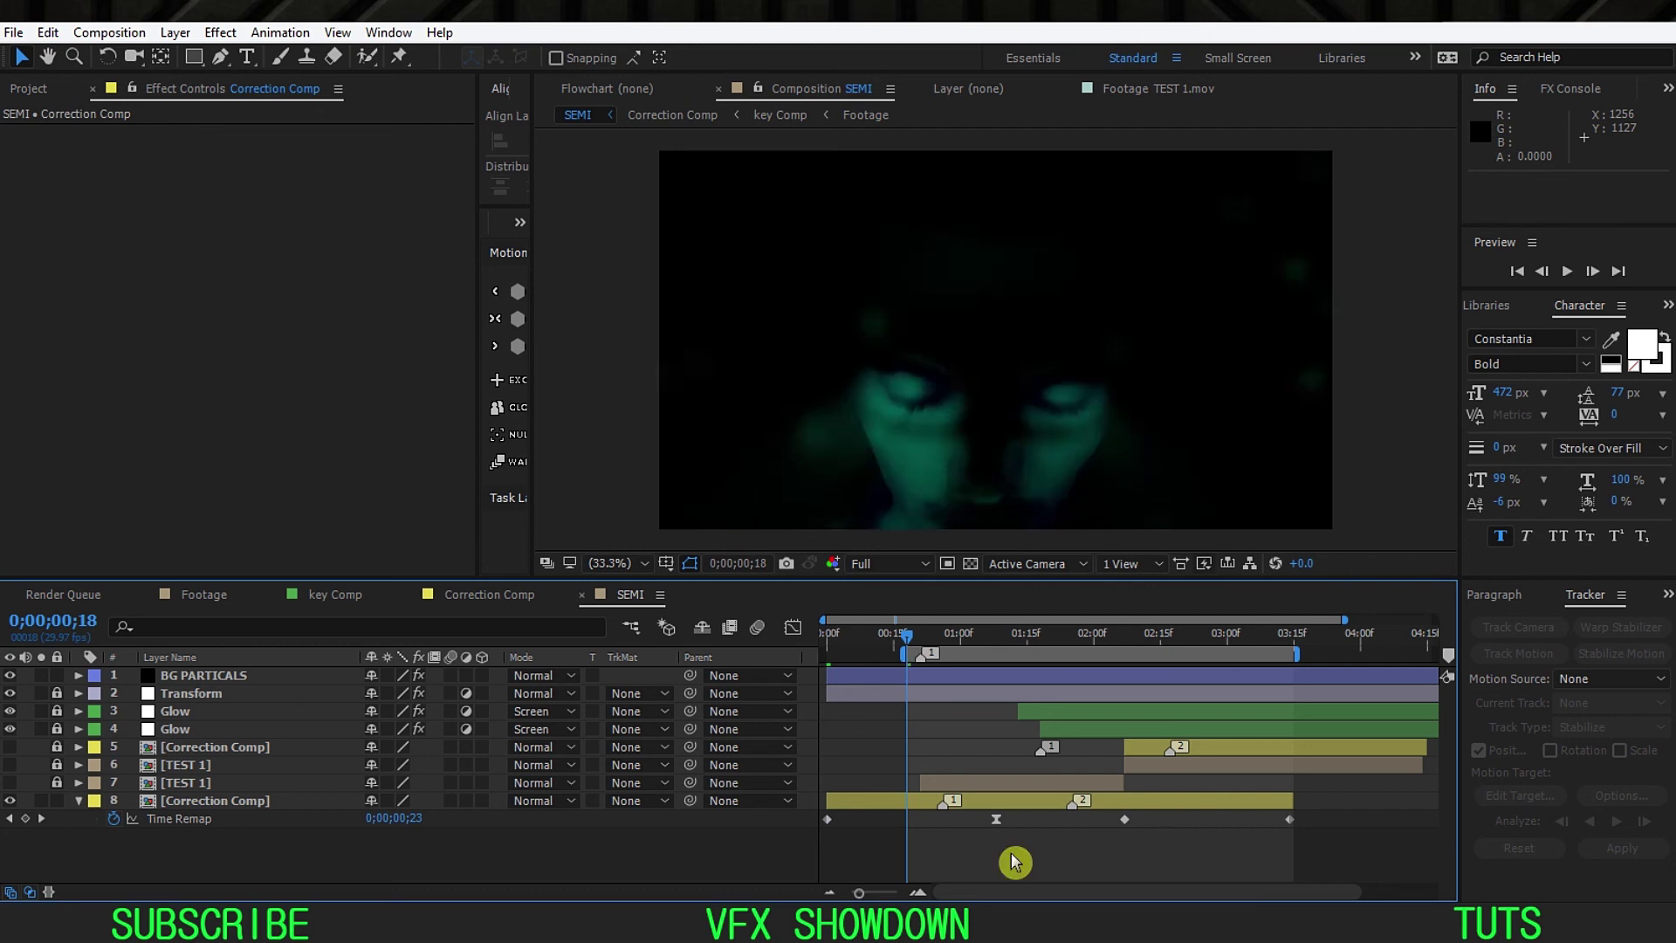
key("ctrl+s")
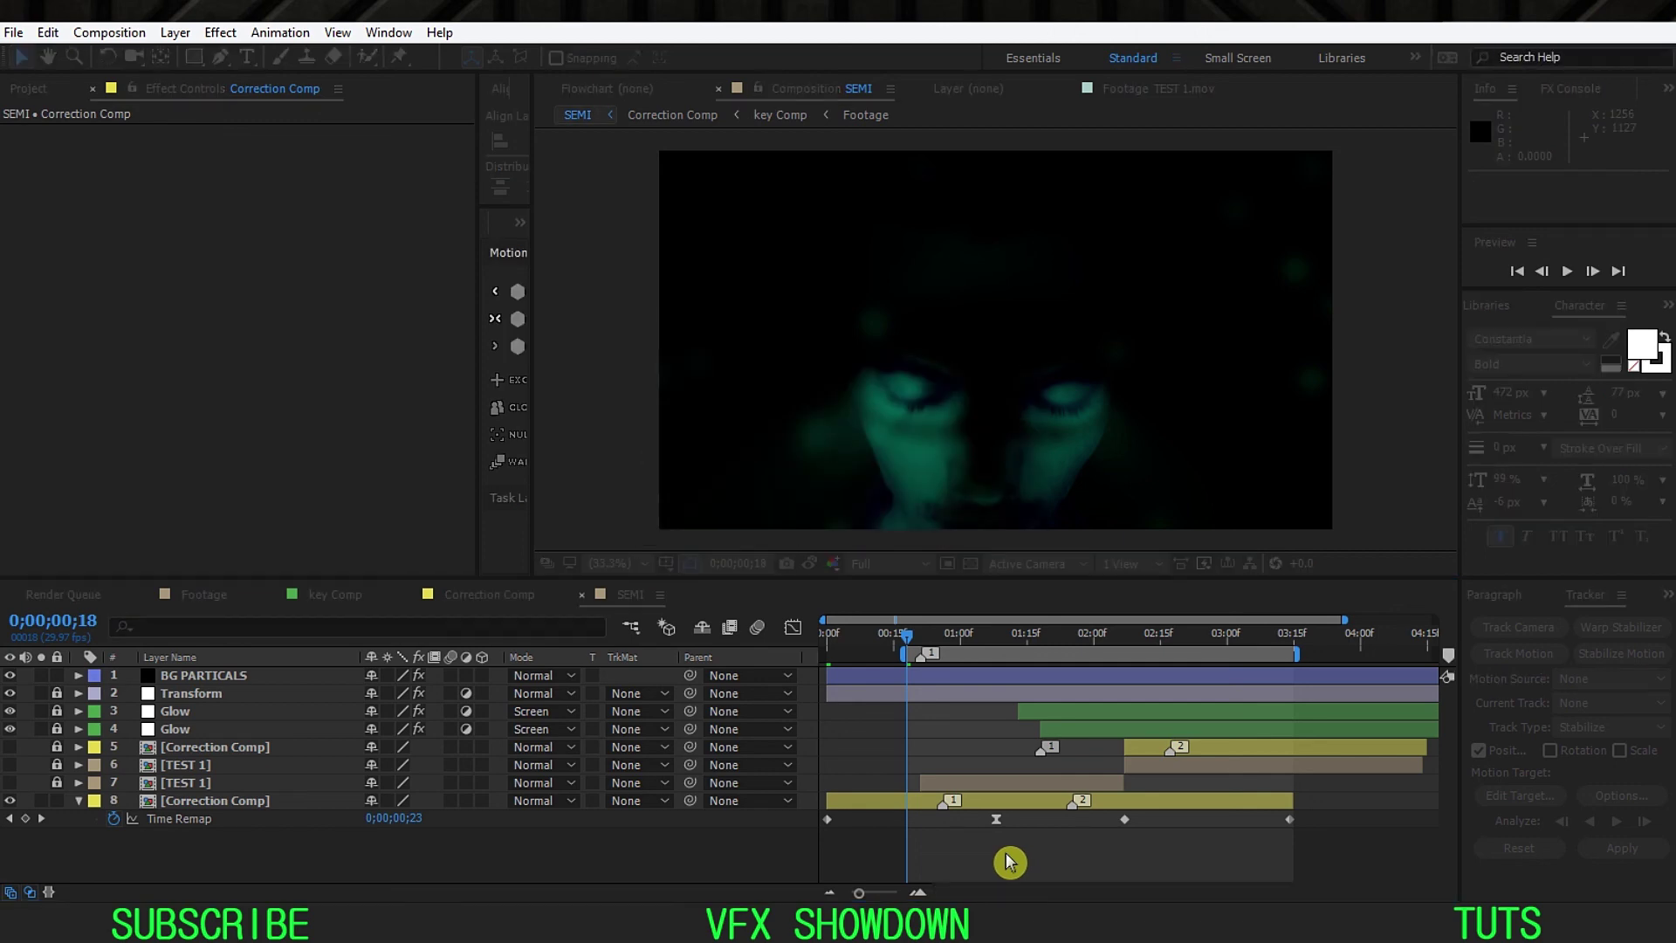
Step: Open Correction Comp from its layer, collapse Shine 2, and examine the eye rays up close at 0;00;01;19
double_click(252, 802)
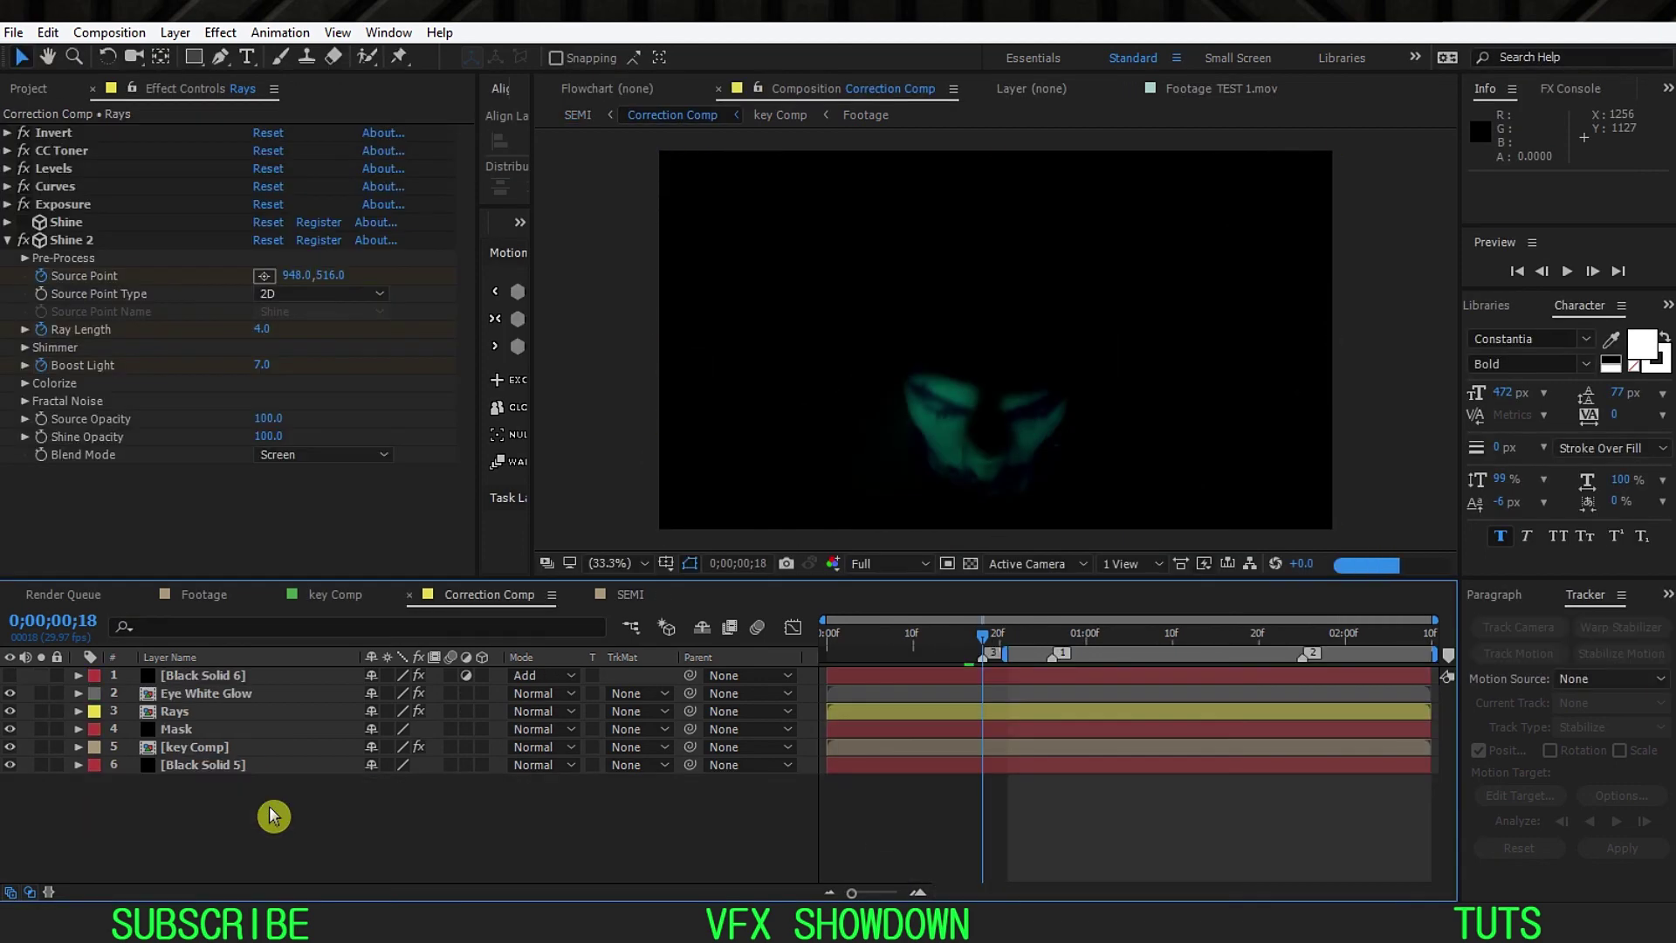
left_click(8, 241)
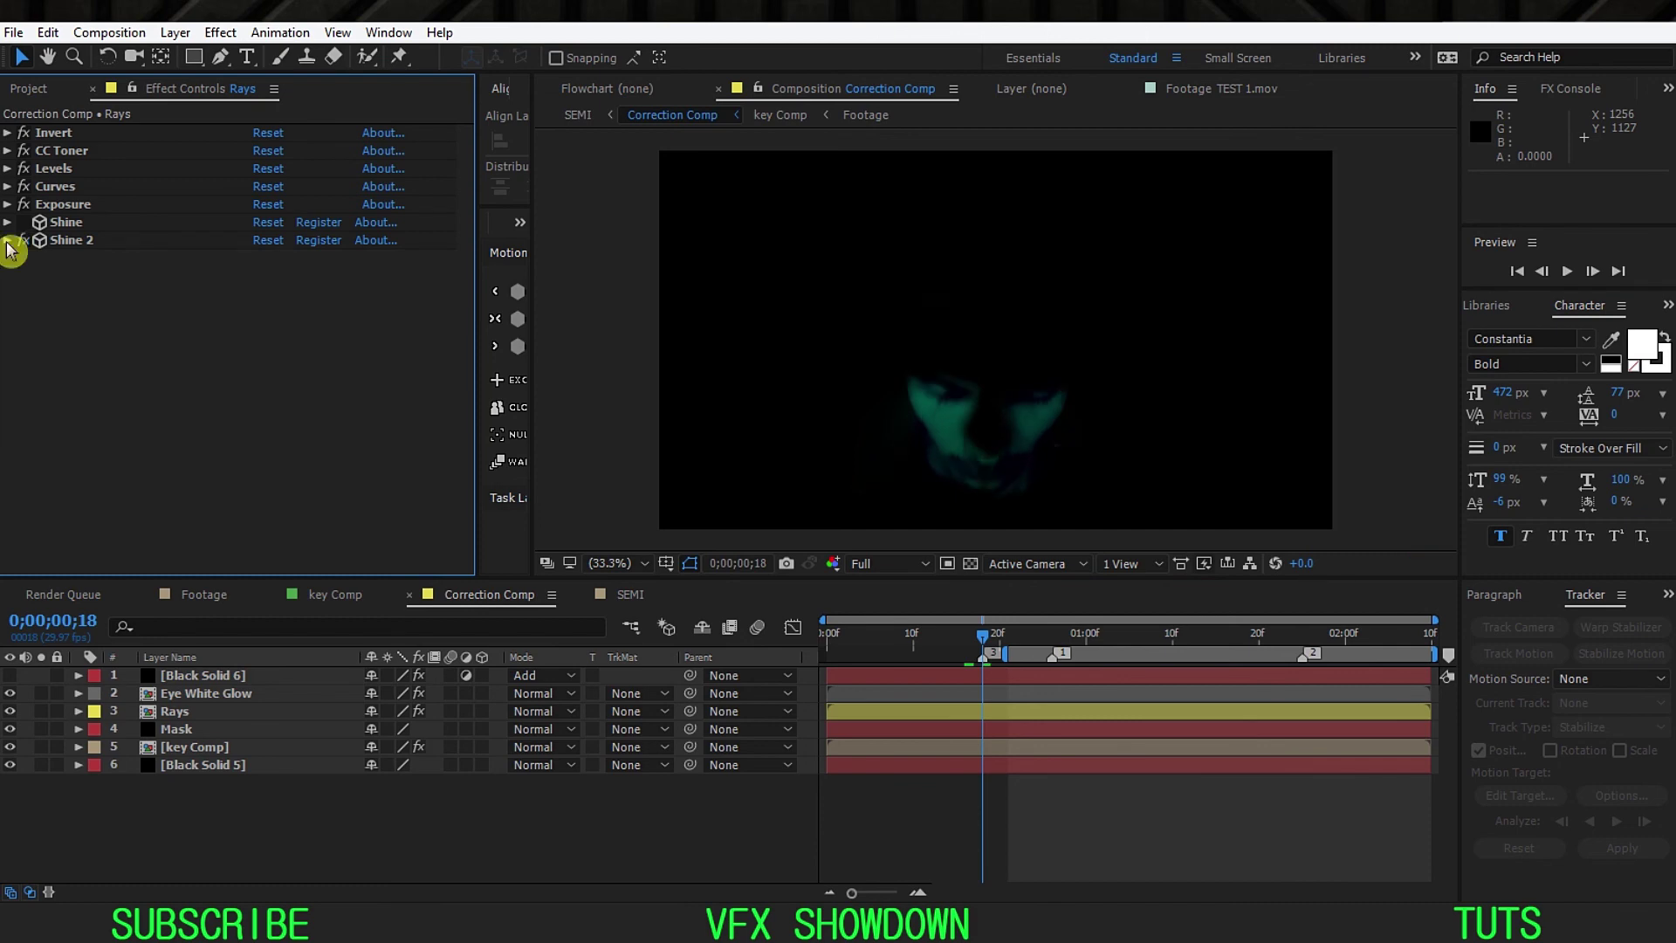
left_click_drag(1174, 651, 1254, 653)
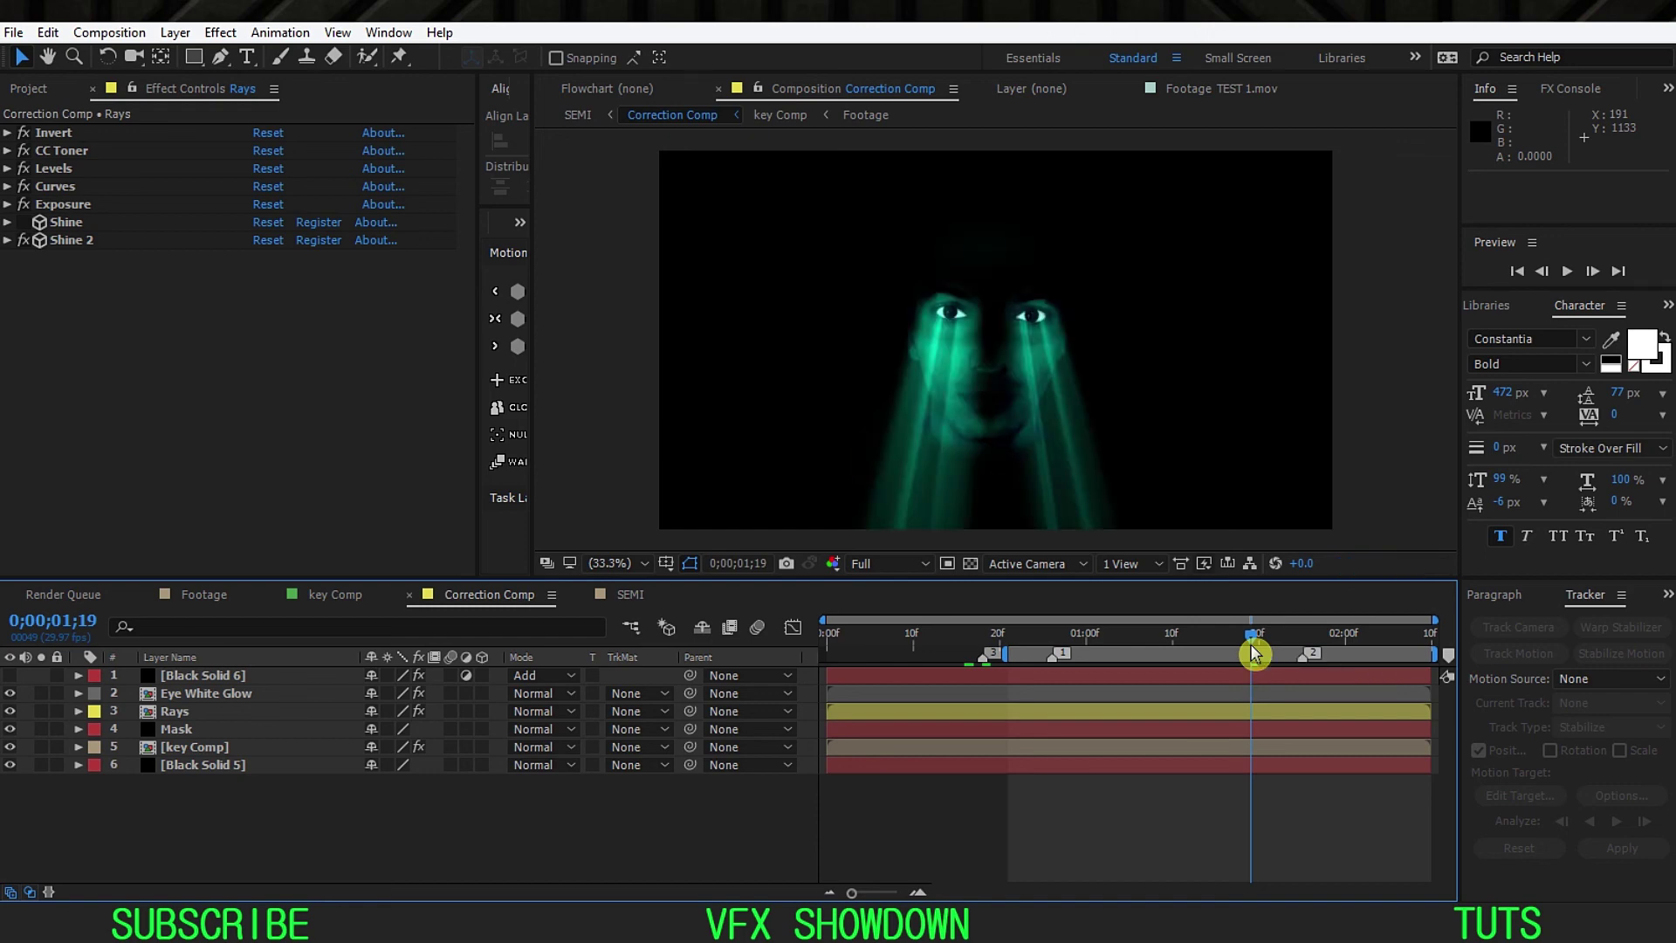
scroll(1026, 411, "up", 2)
left_click_drag(928, 395, 982, 385)
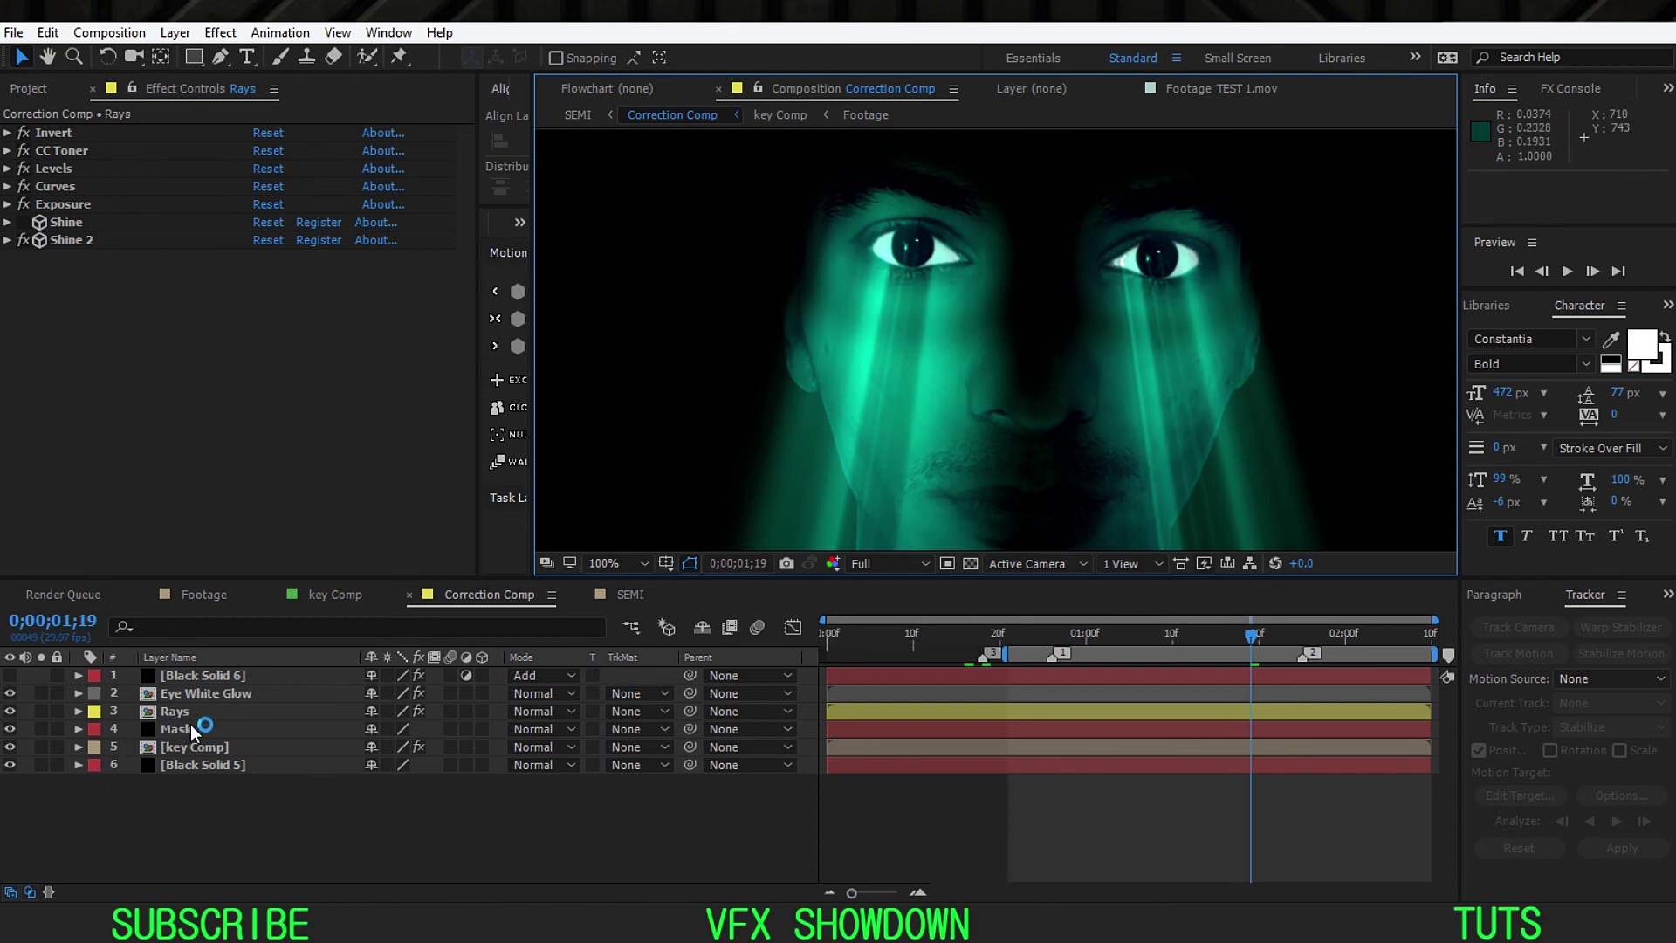
Step: Solo the Rays layer to inspect its masked eyes, and restore all layers with the viewer at 50%
left_click(210, 712)
left_click(41, 710)
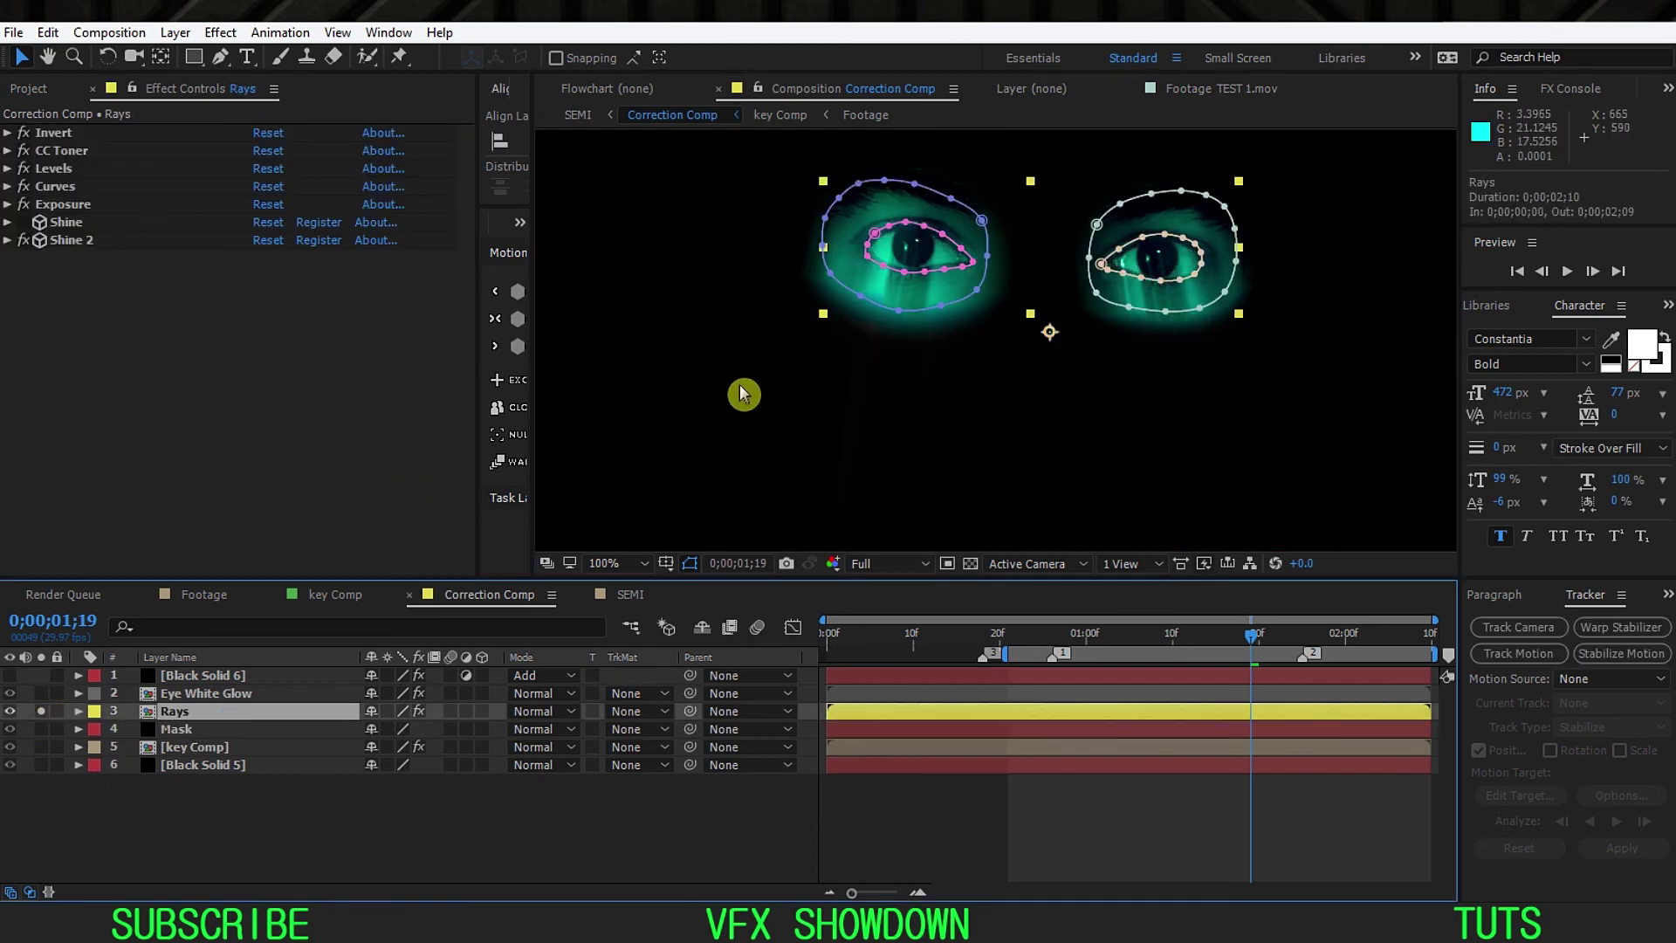
key("comma")
key("h")
key("v")
left_click(41, 711)
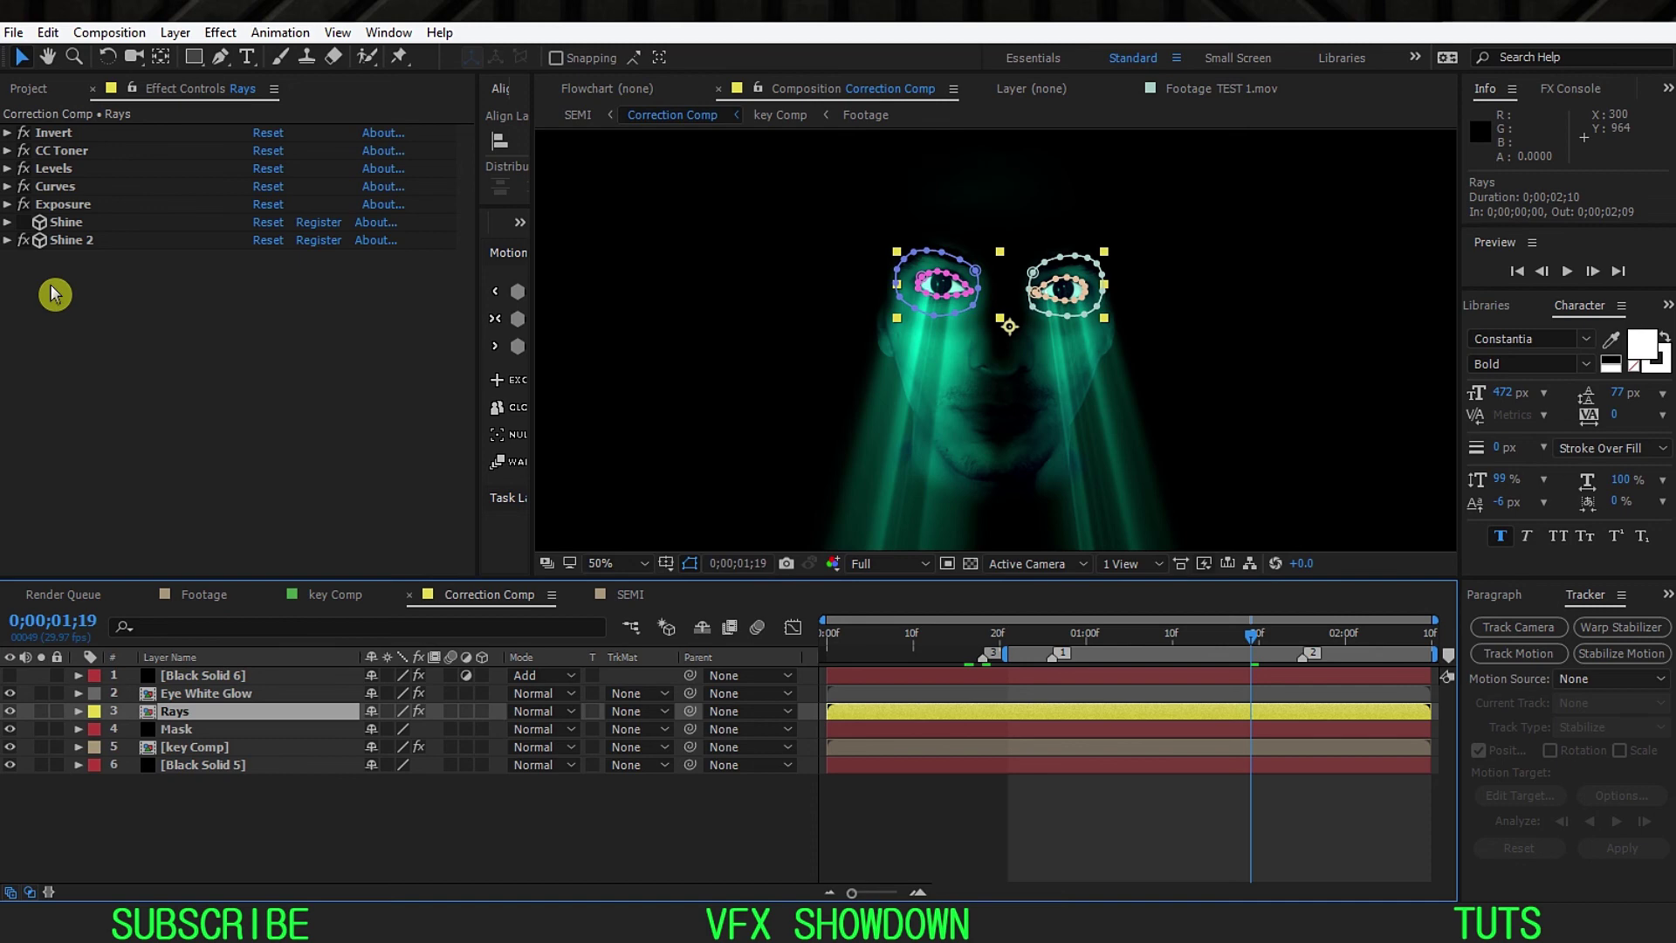
Step: Enable the Shine effect on the Rays layer, delete Shine 2, and move to 0;00;01;07
left_click(36, 249)
left_click(24, 223)
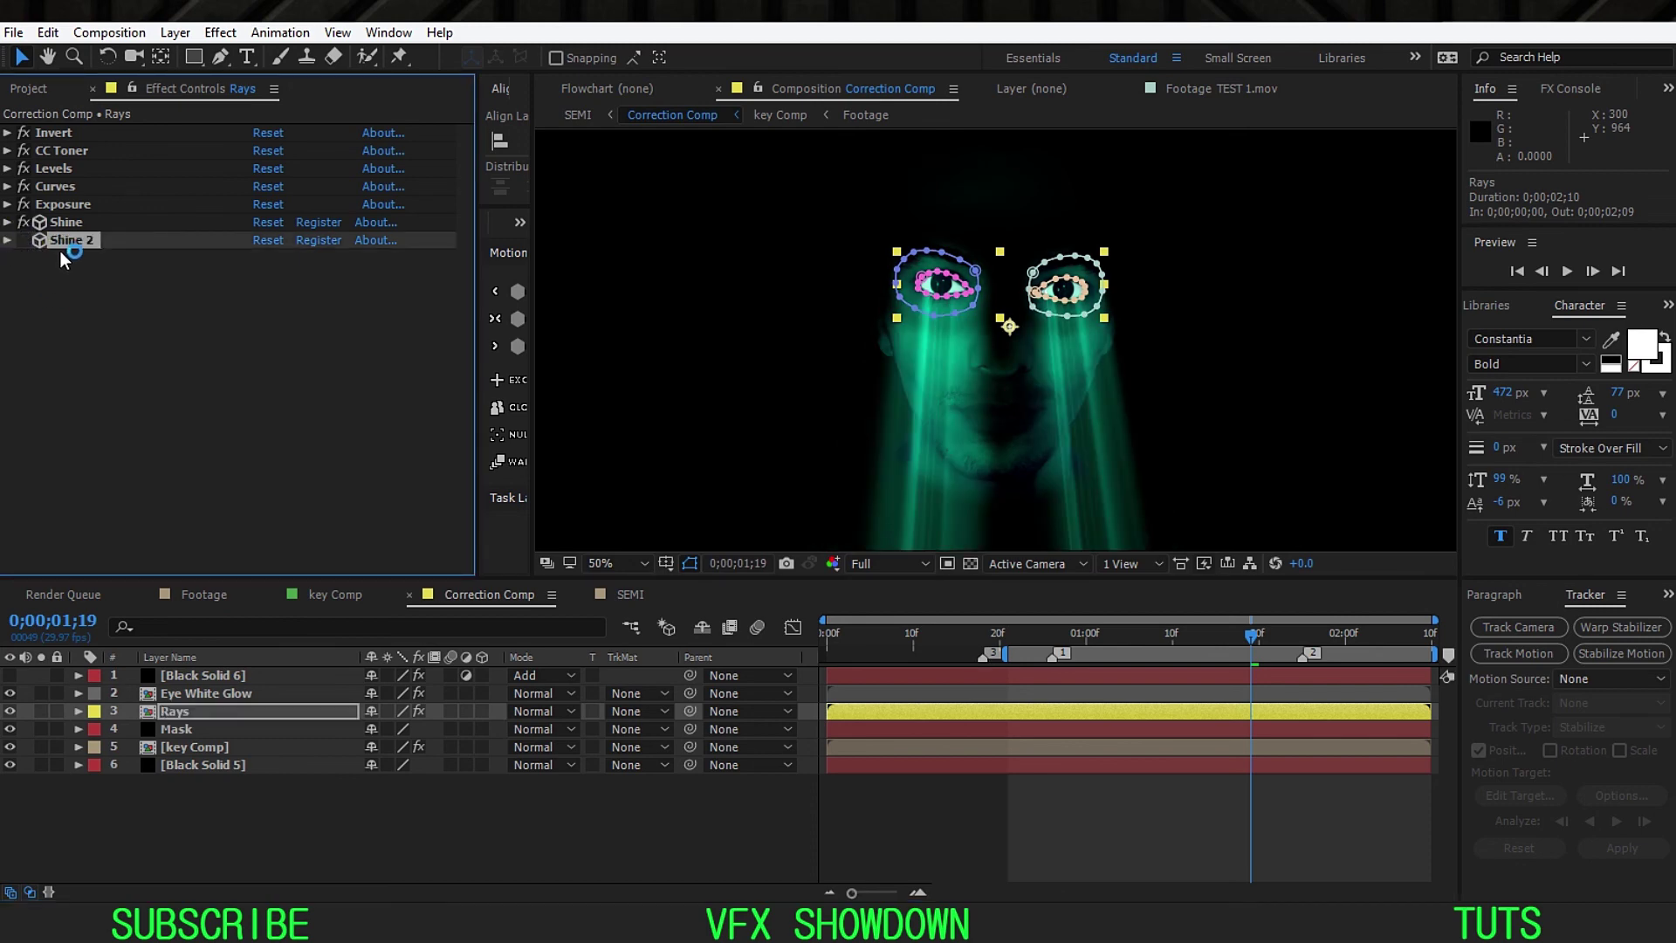
key("Delete")
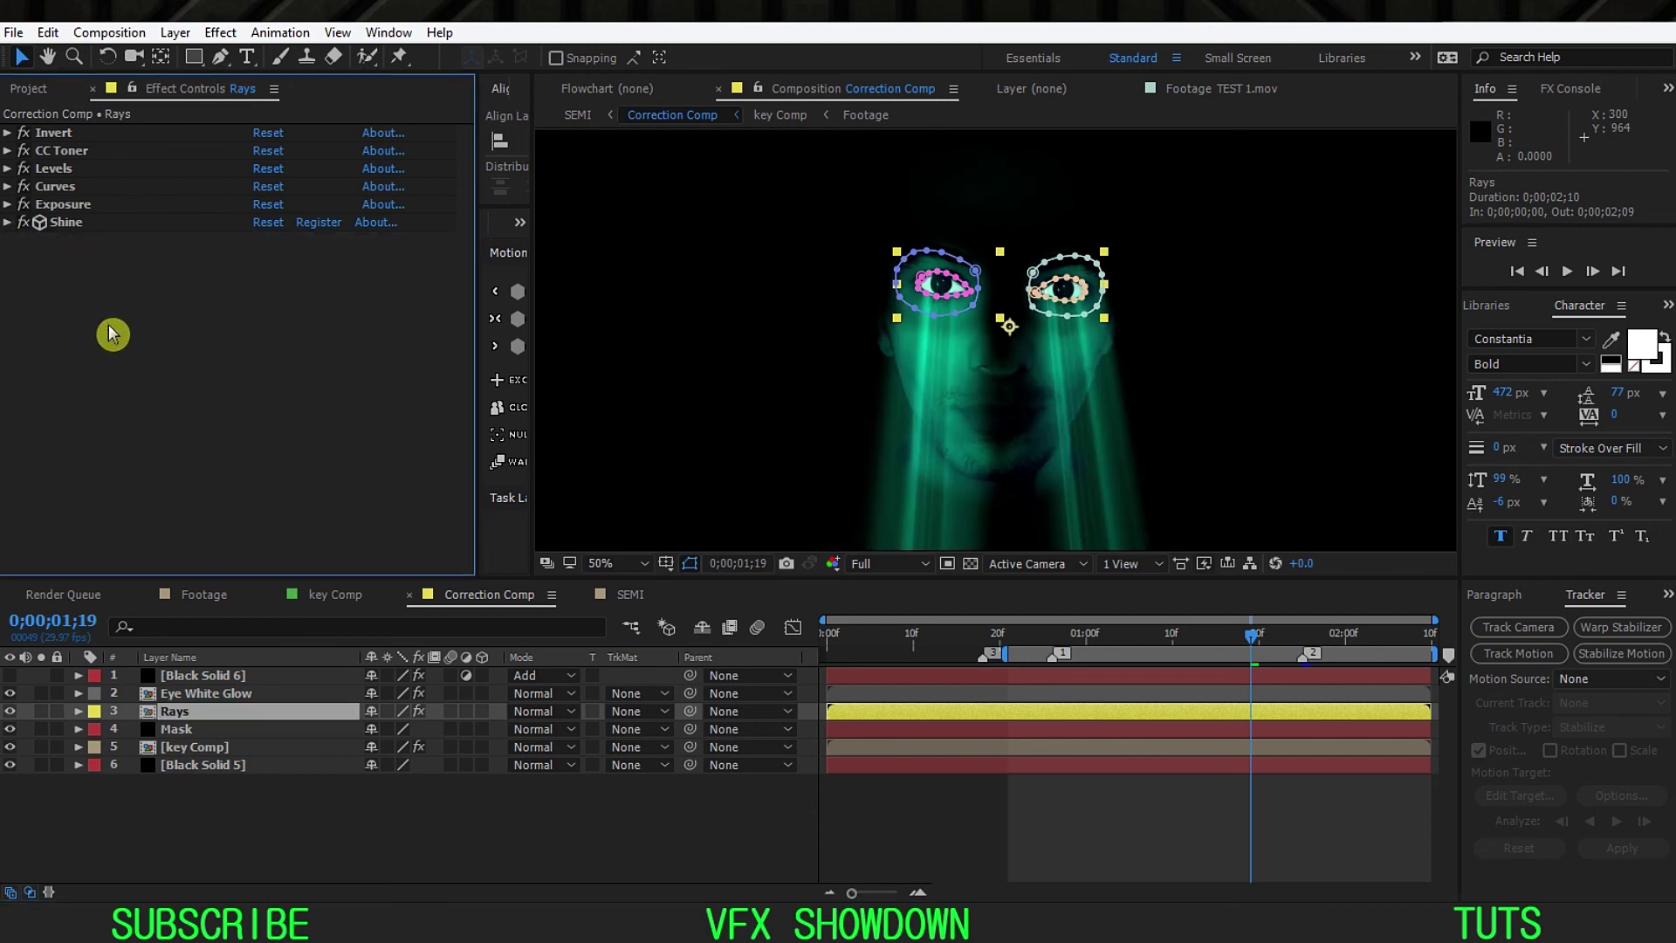
left_click(672, 813)
left_click(1146, 640)
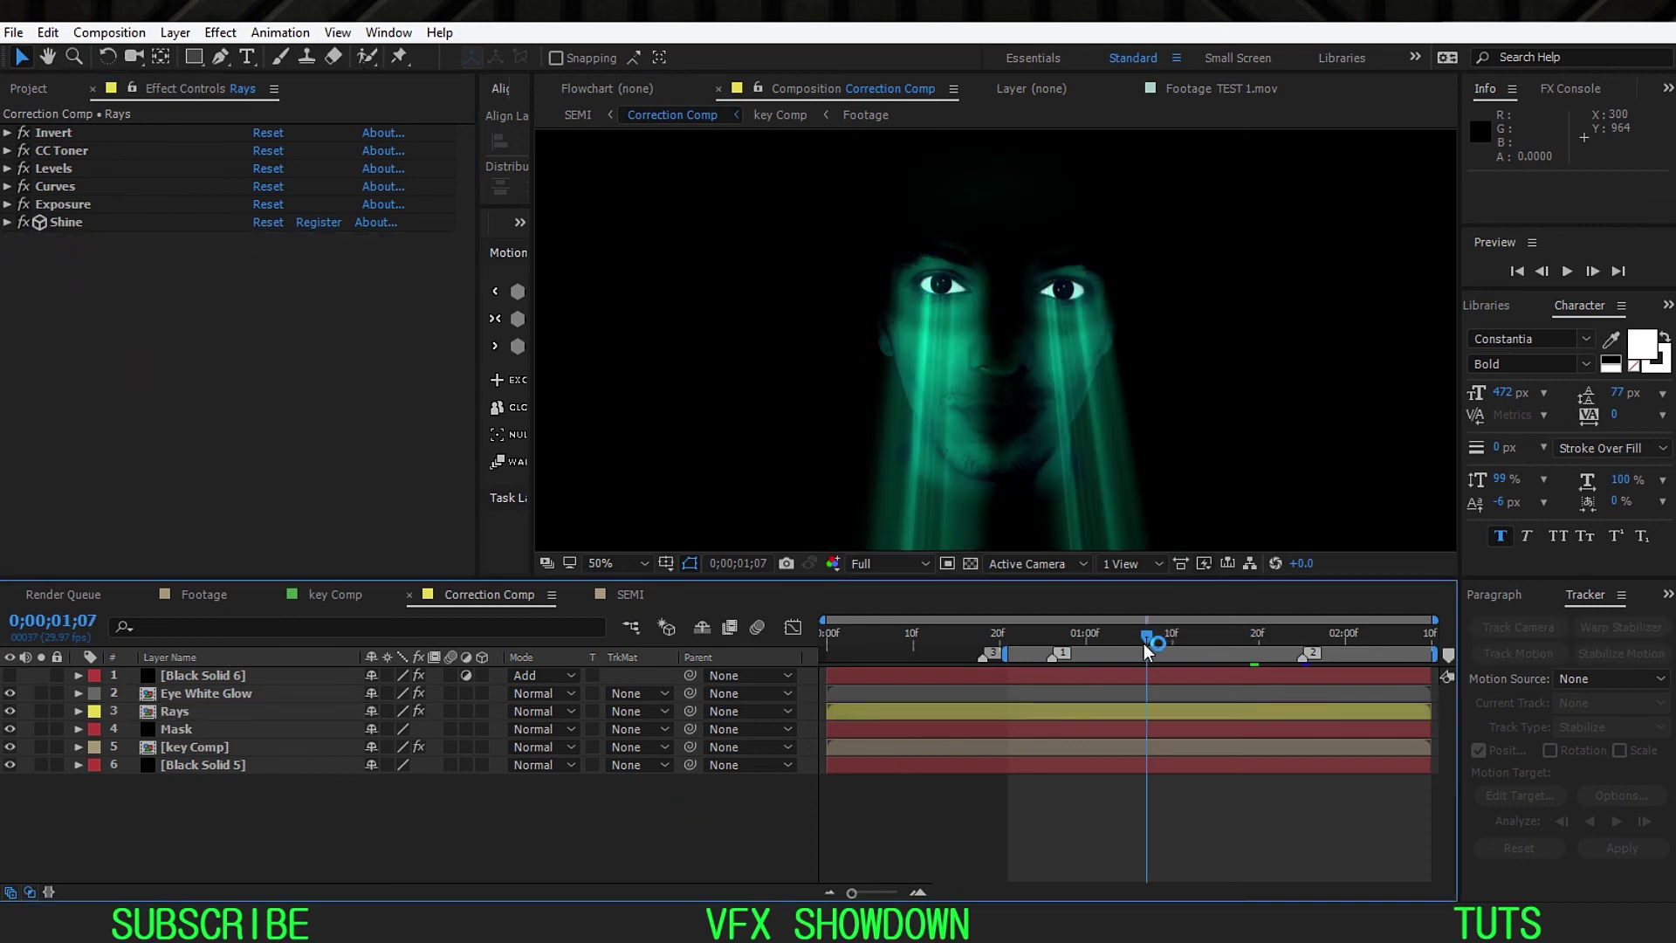
Step: Check the eye rays at other frames of Correction Comp, stop at 0;00;01;02, and save the project
left_click(1293, 647)
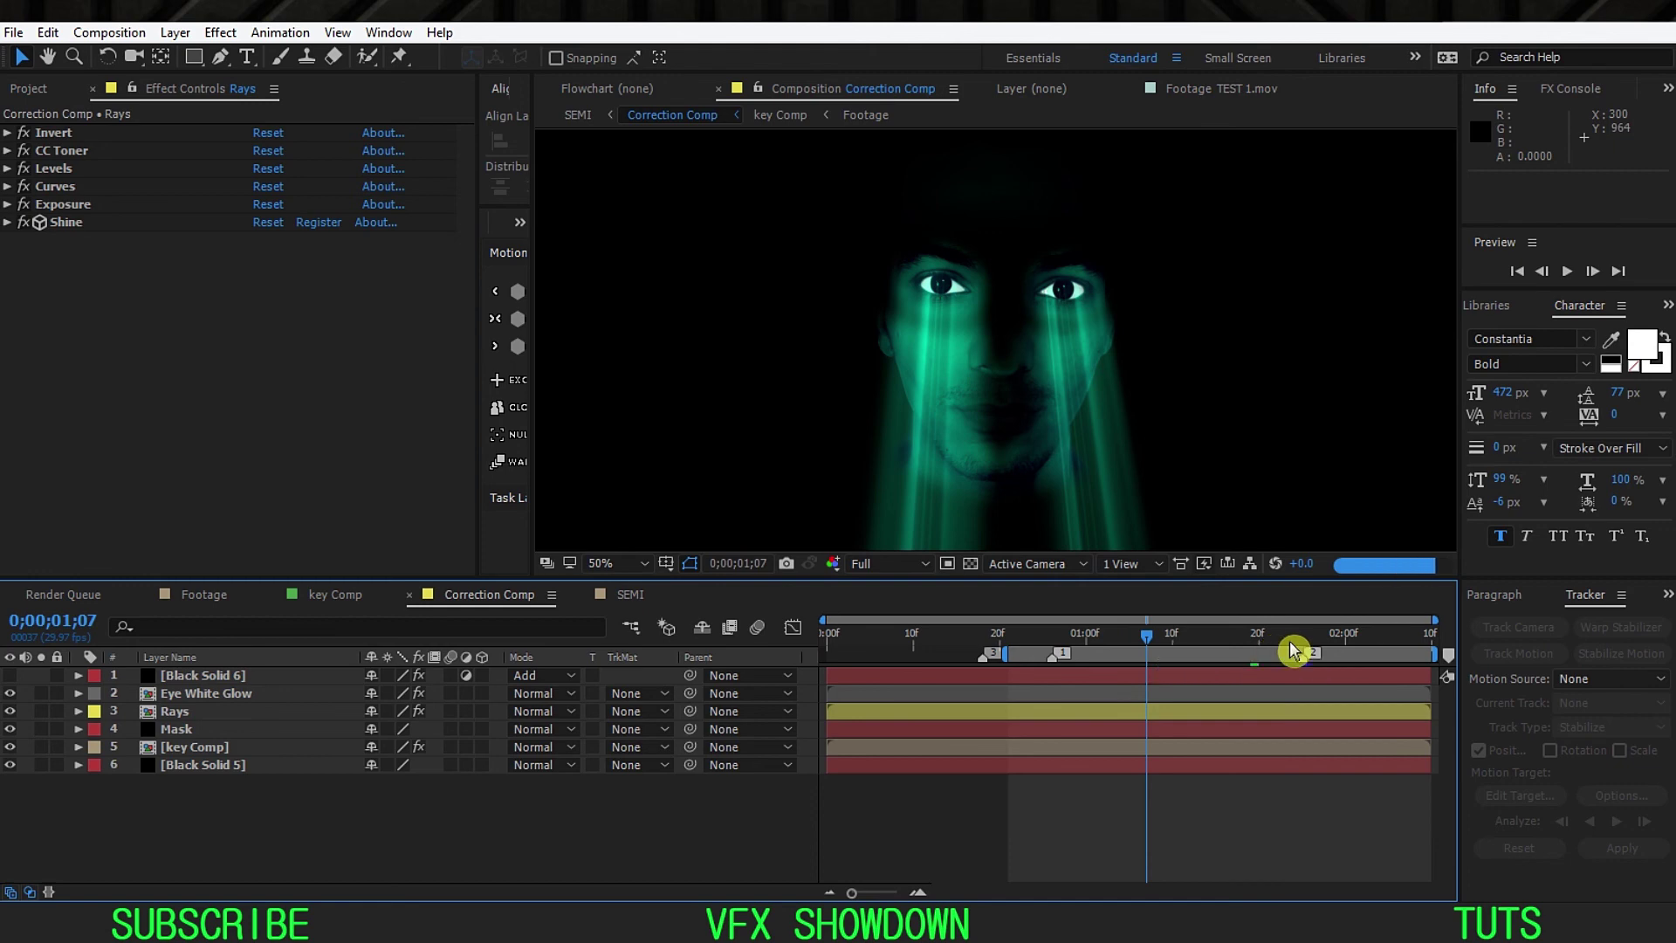
left_click(1102, 646)
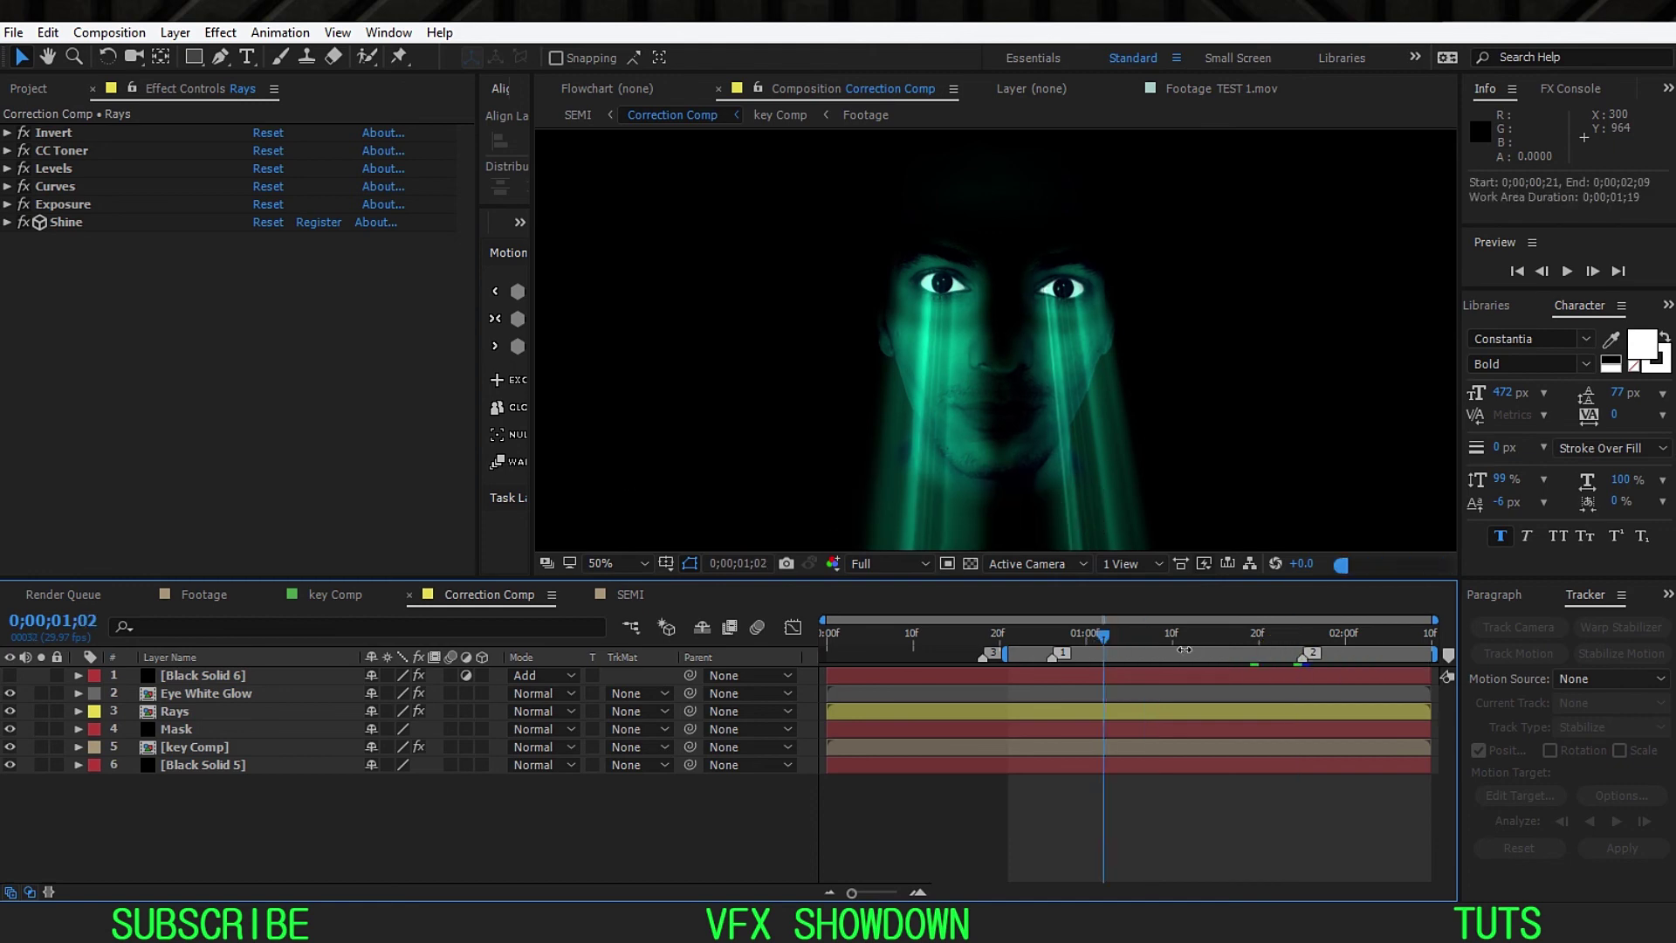
key("ctrl+s")
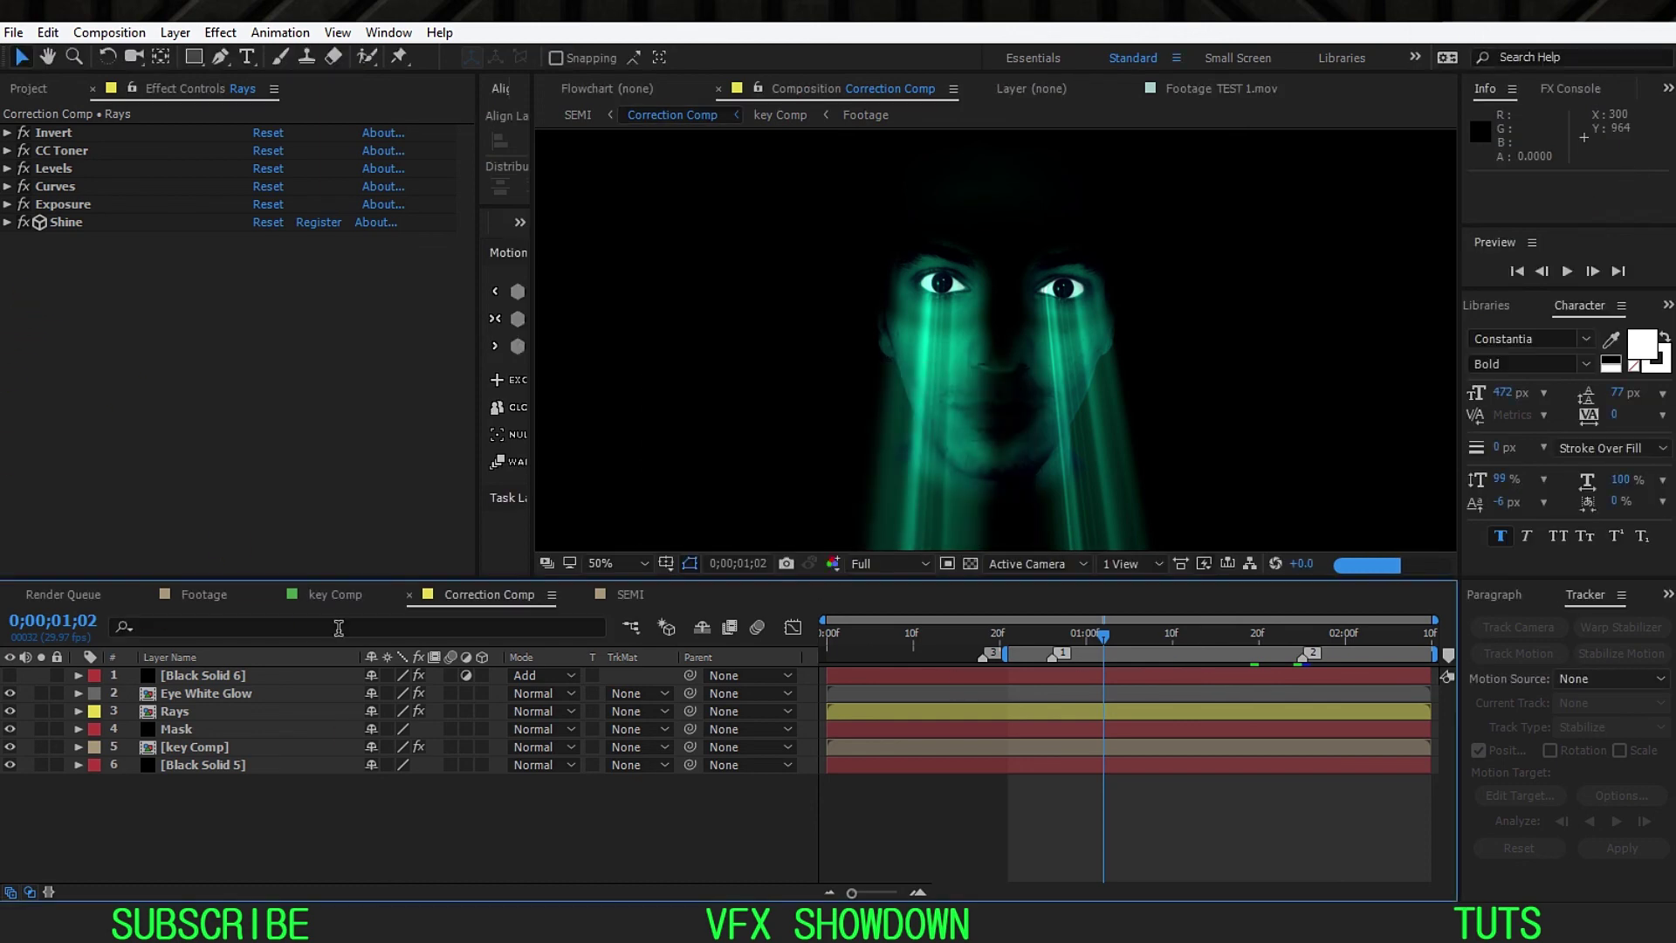
Step: Fit the whole Correction Comp frame in the viewer to examine the full length of the eye rays
left_click(615, 563)
left_click(616, 262)
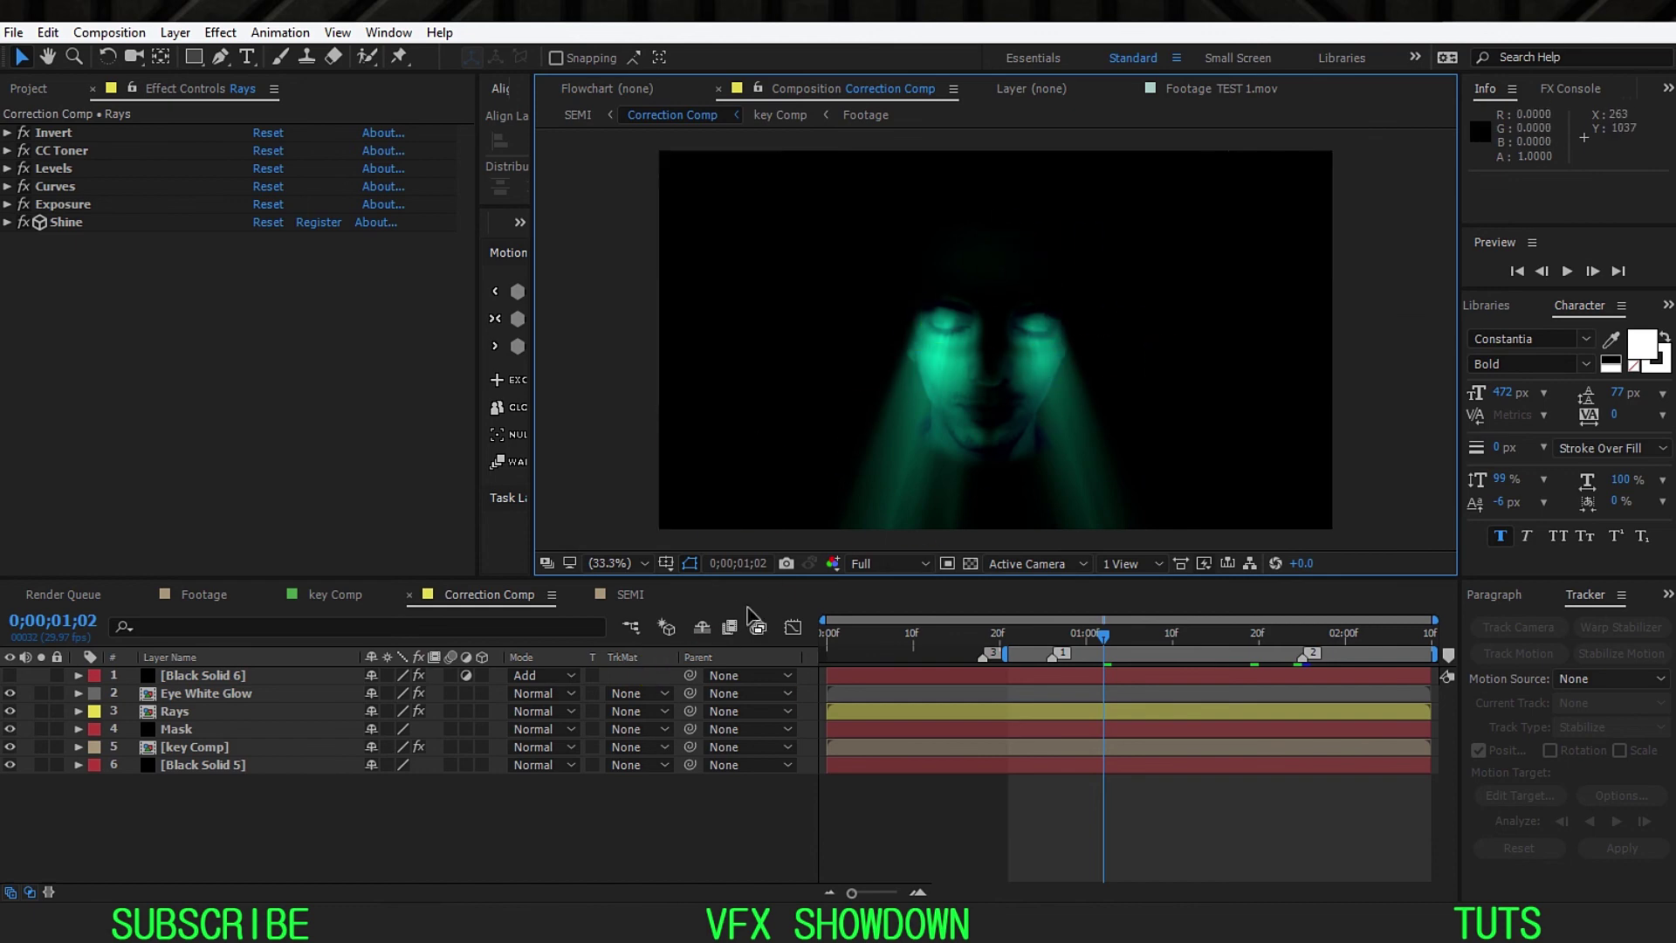
left_click(778, 845)
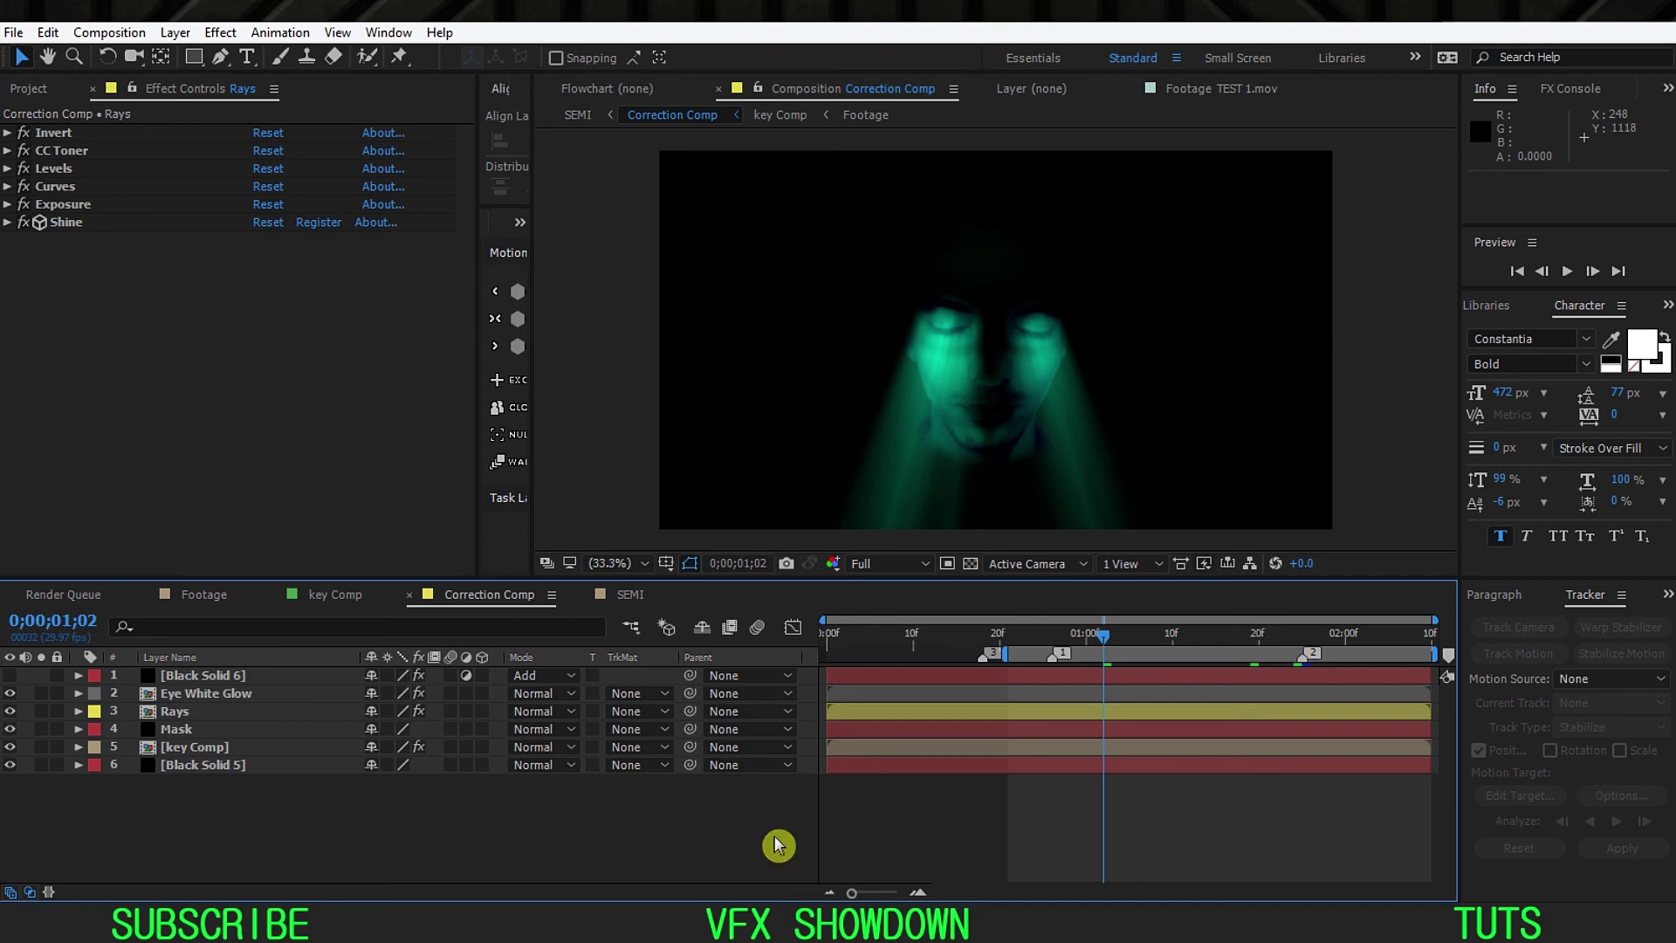
left_click(776, 844)
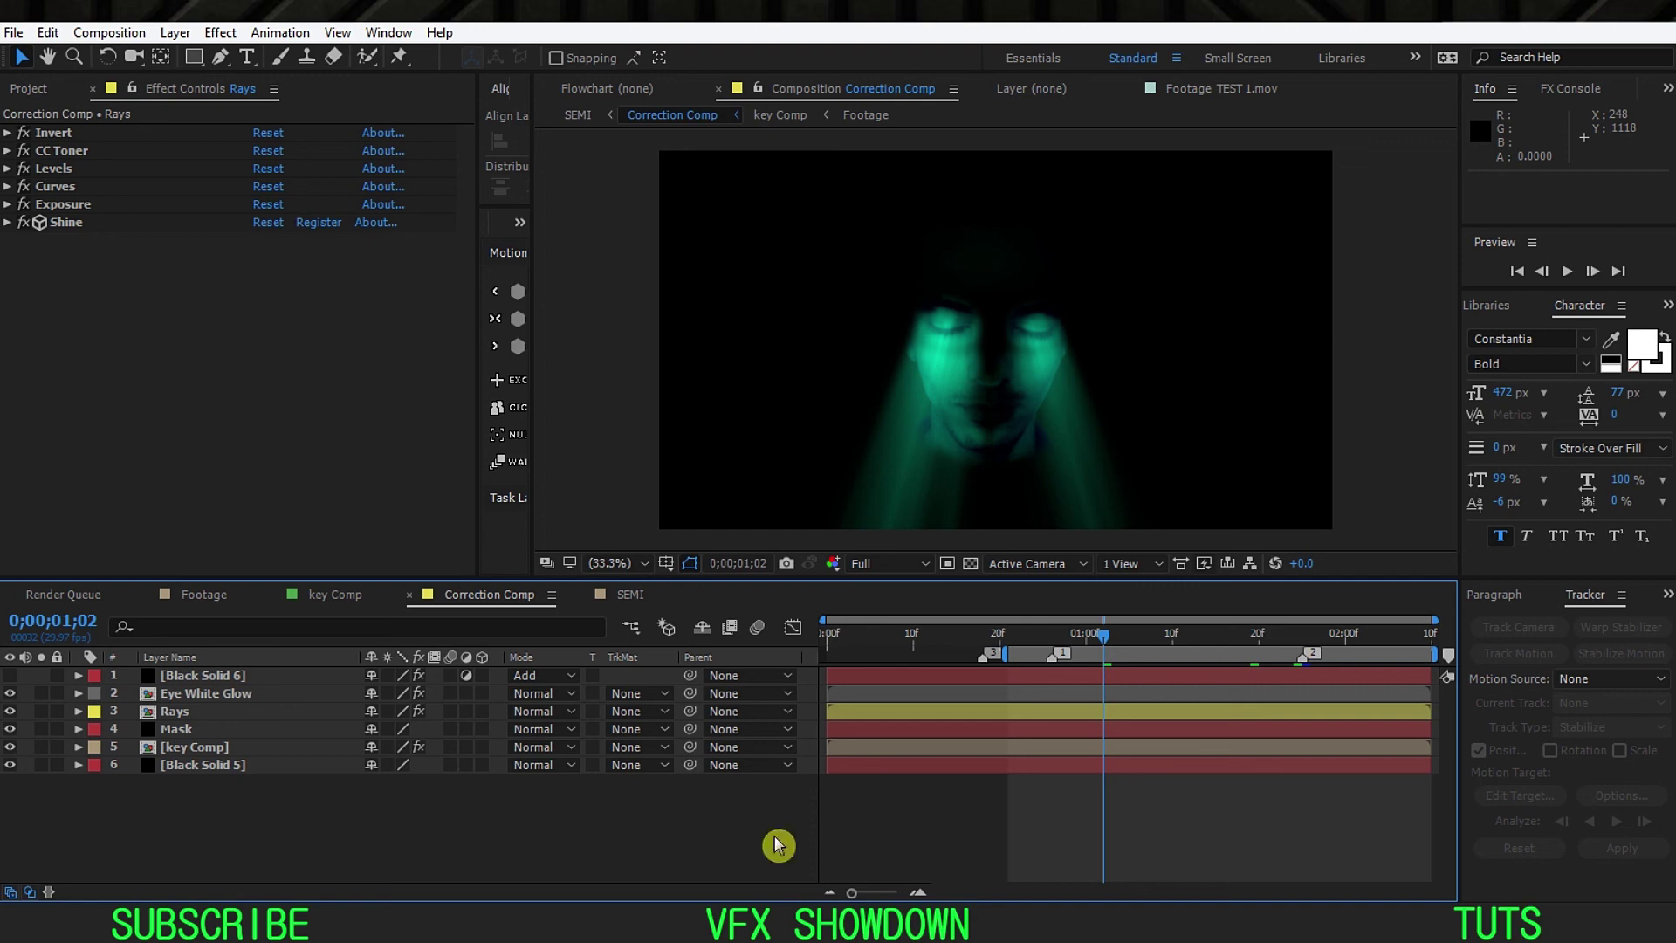